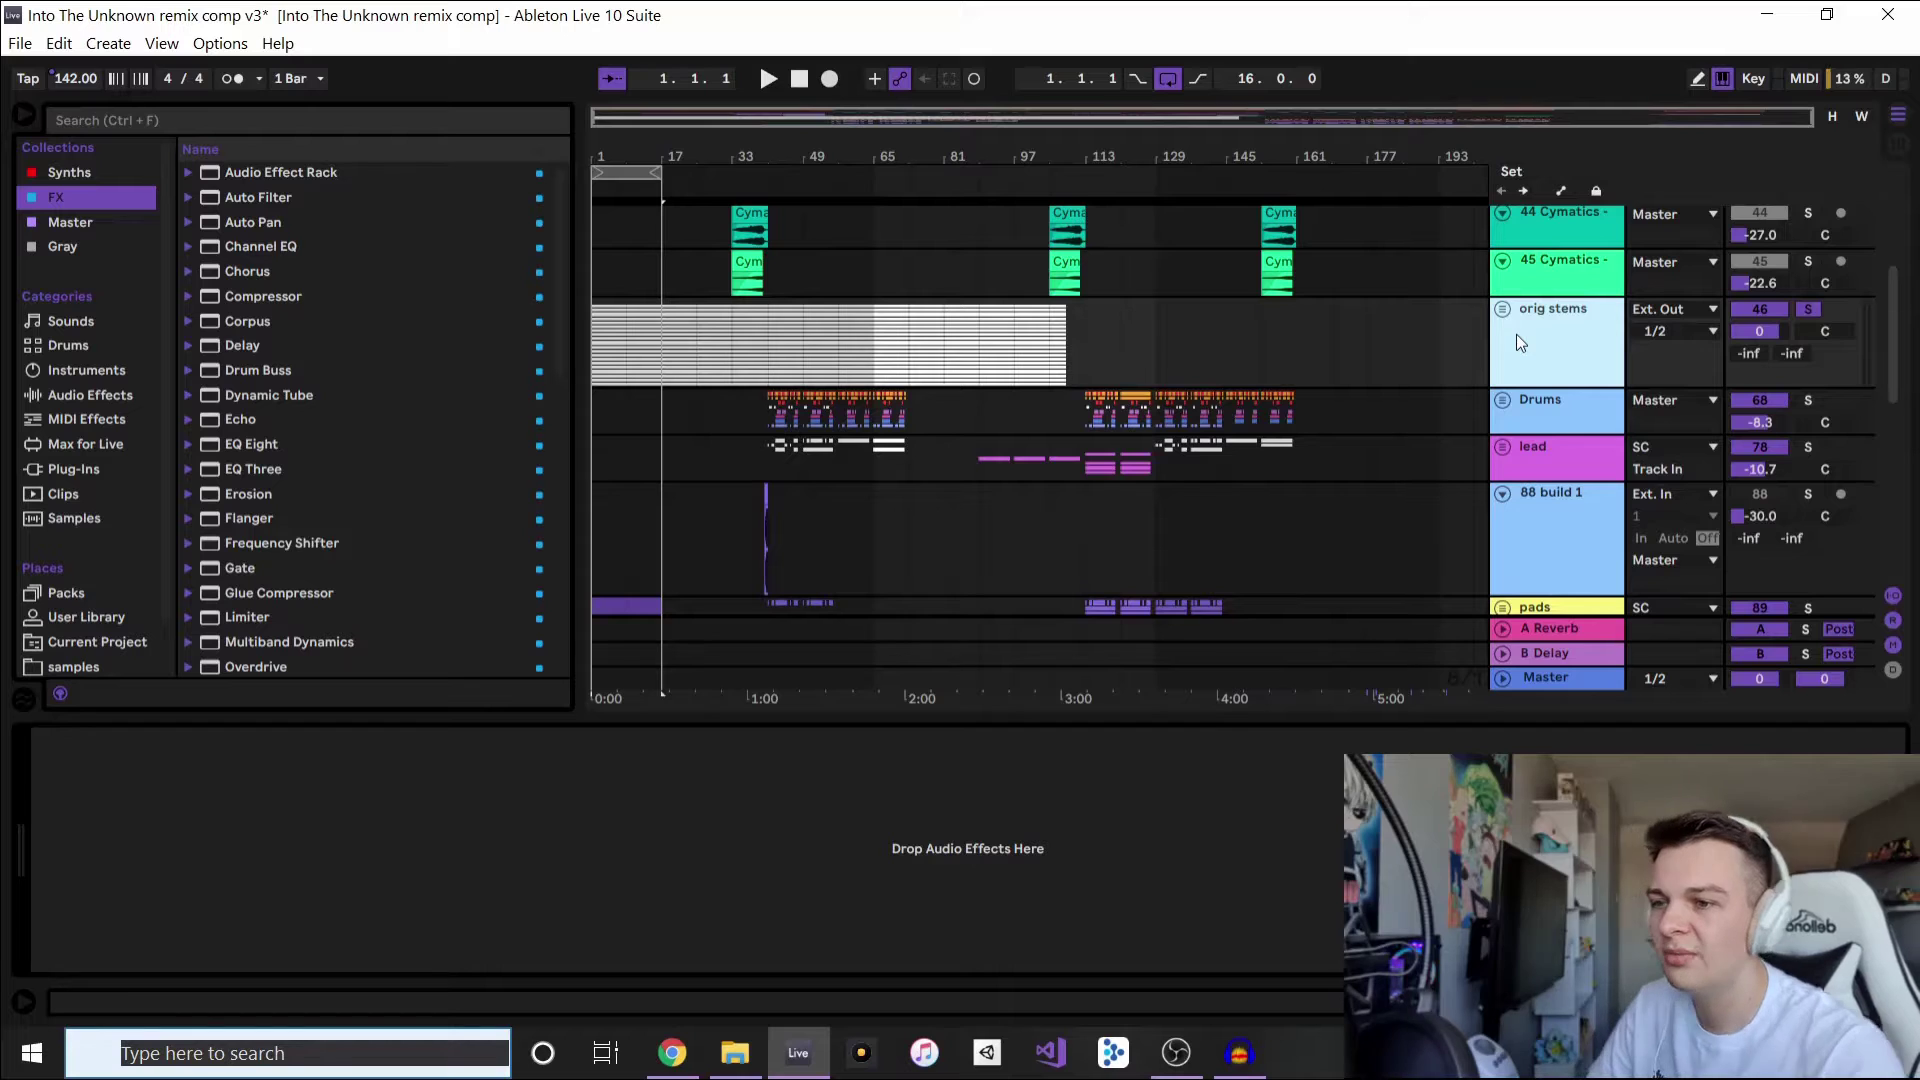
- Expand the orig stems group and look through the original song's stem tracks
left_click(1502, 309)
scroll(1113, 422, "down", 2)
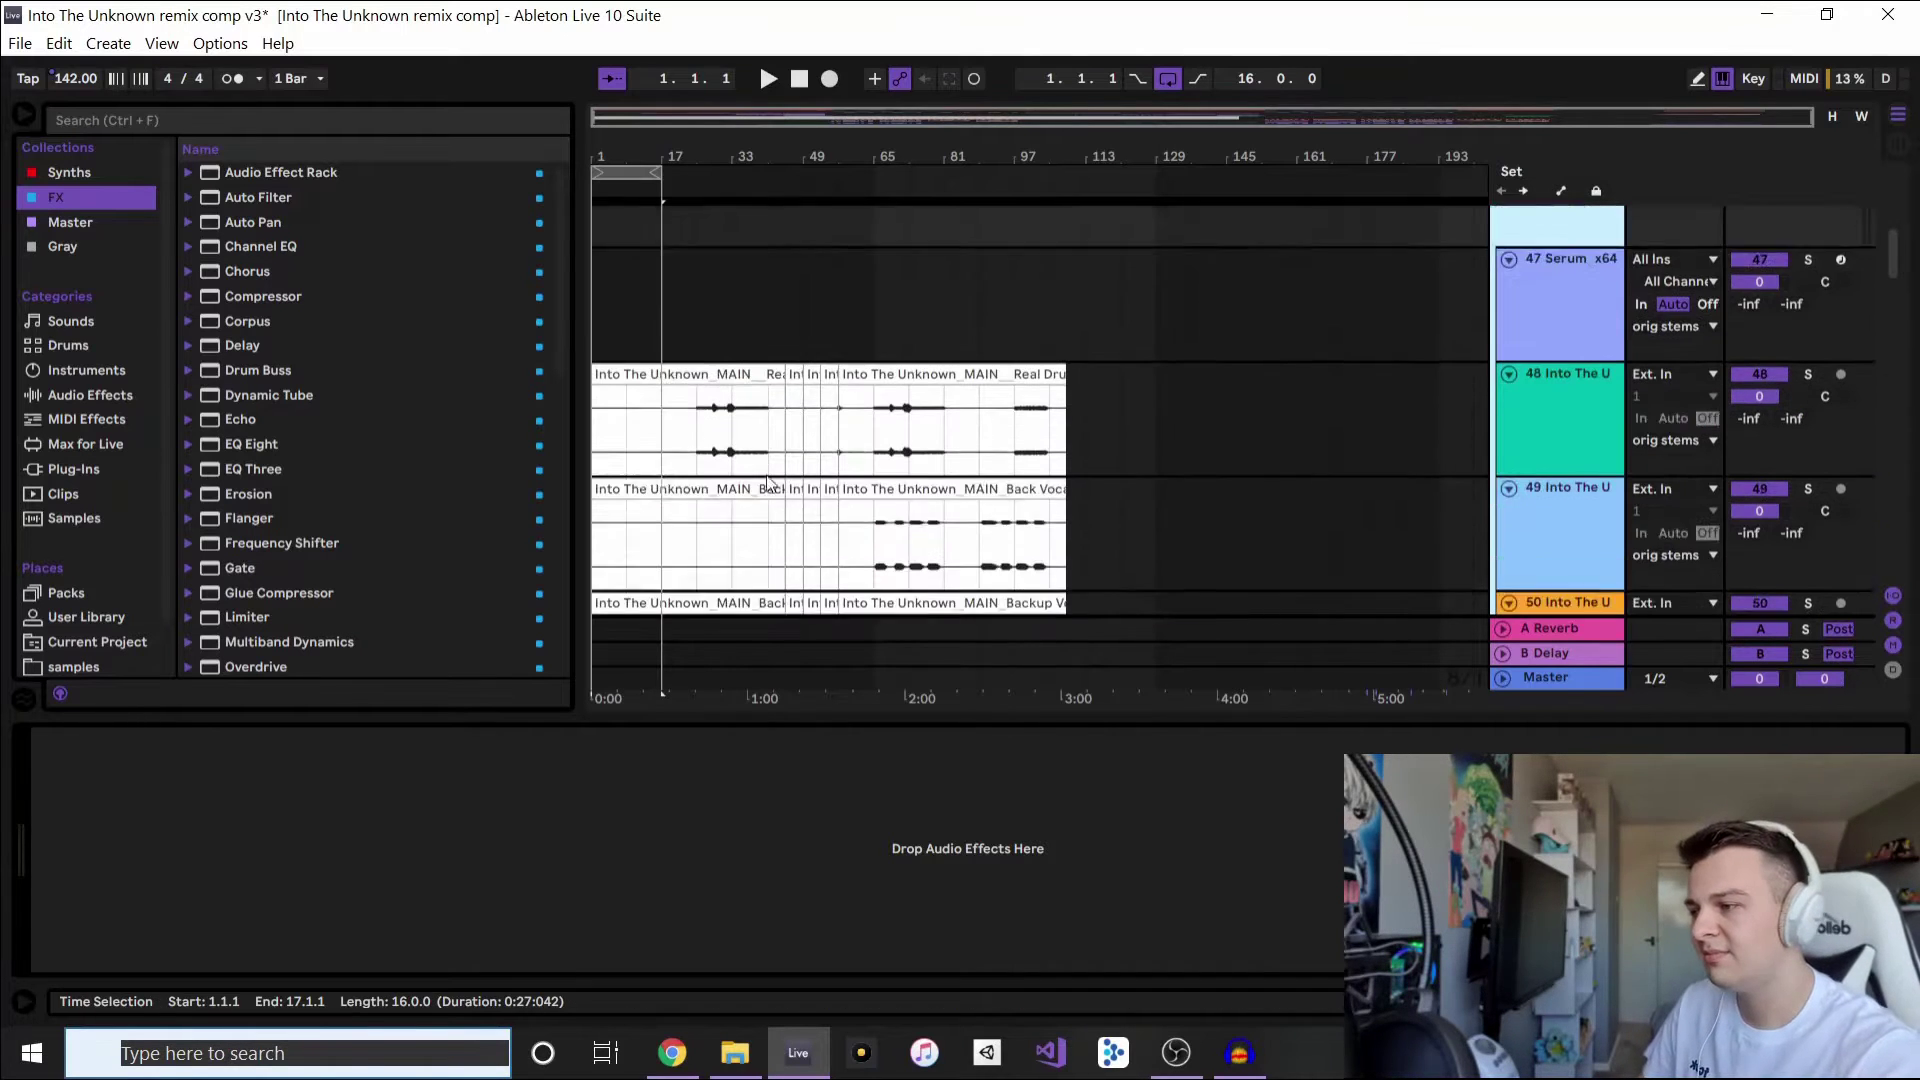
scroll(768, 483, "down", 1)
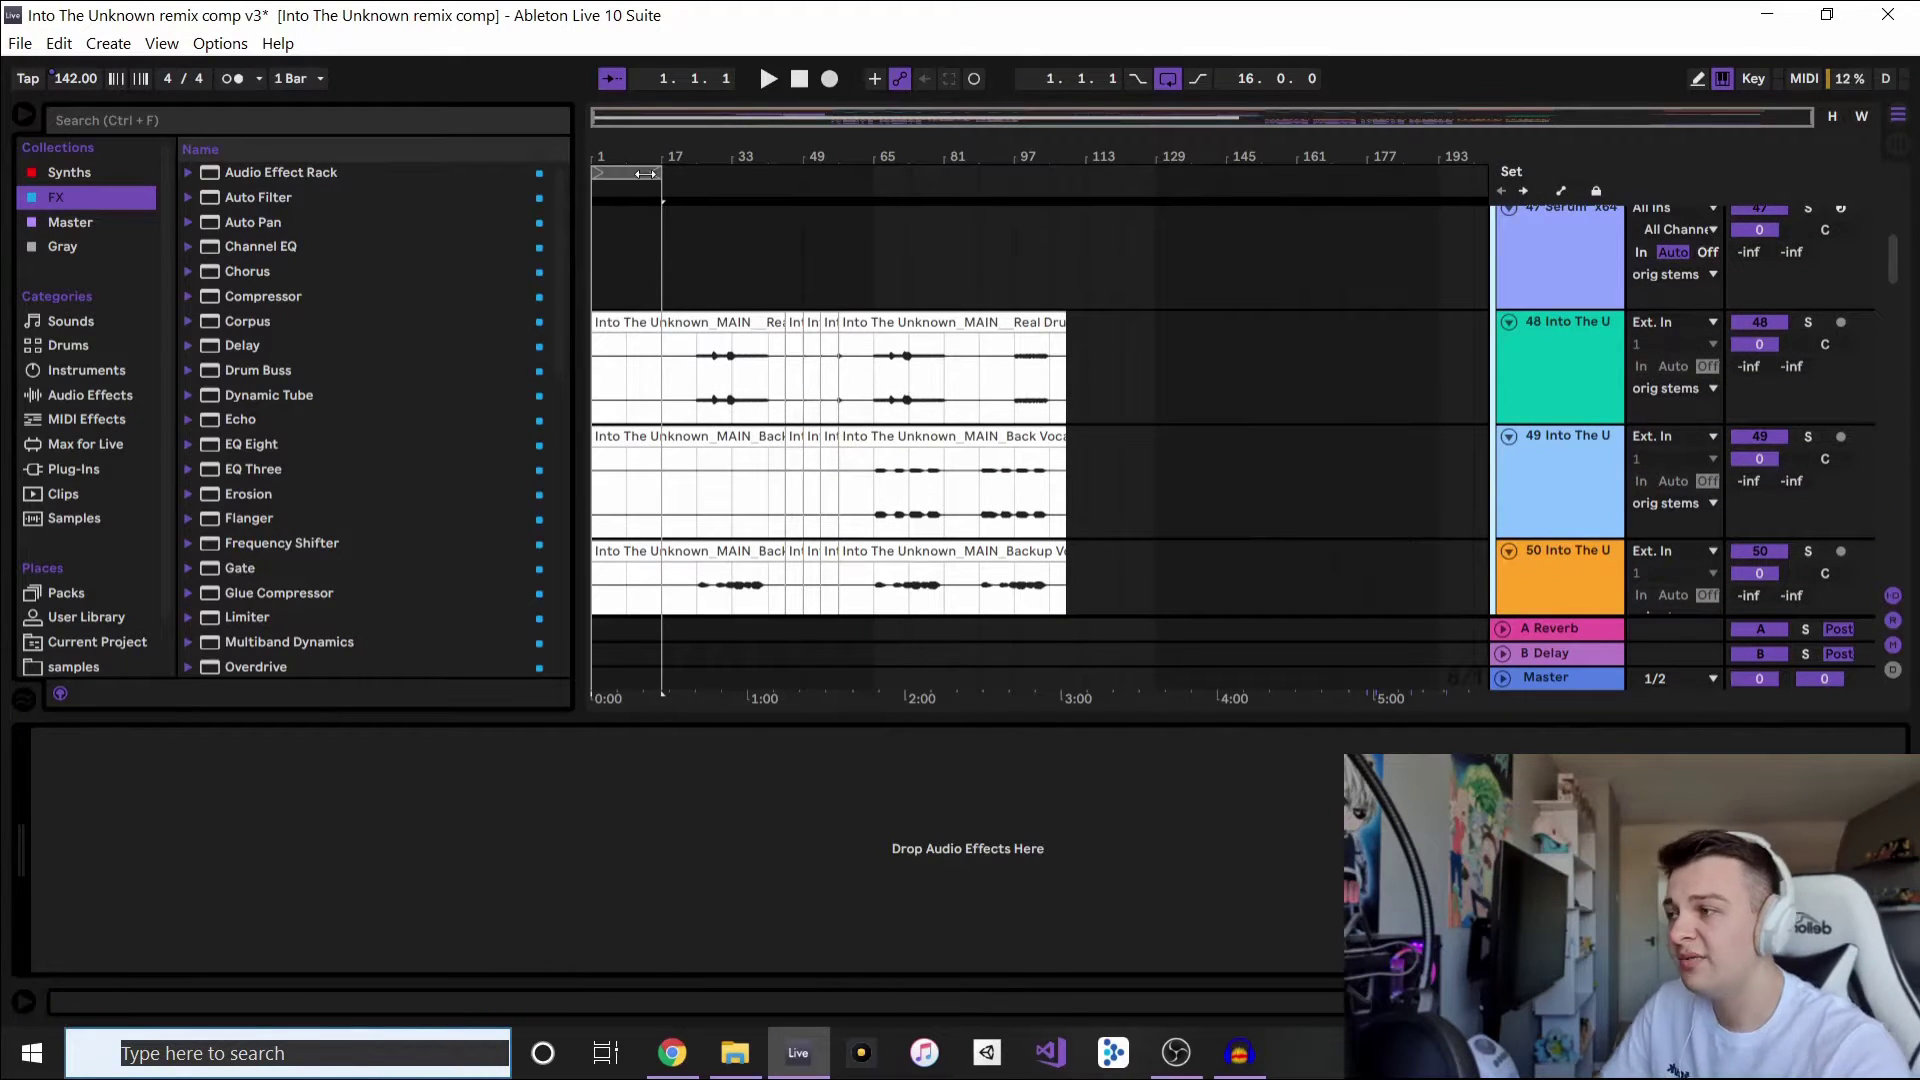
- Play the arrangement from bar 1 and select the first Vox group
scroll(598, 265, "up", 10)
left_click(597, 285)
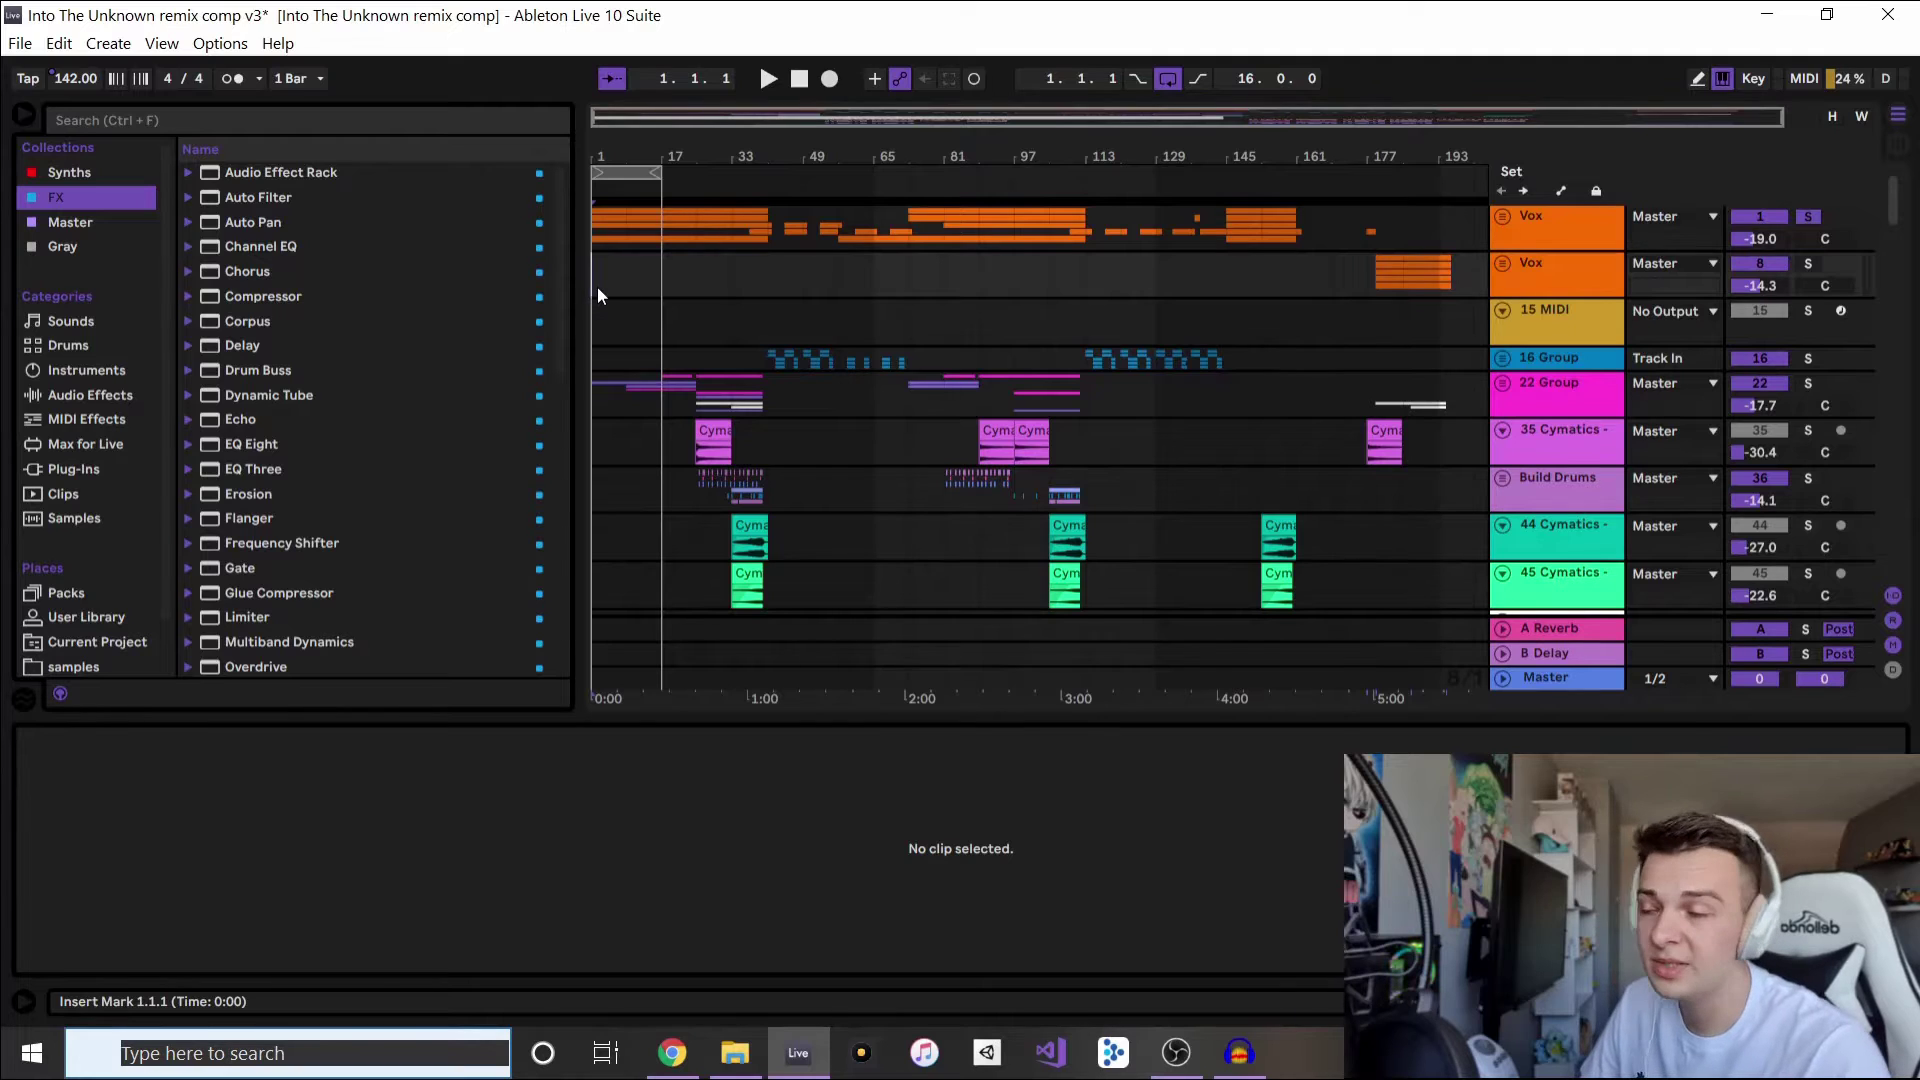
key("space")
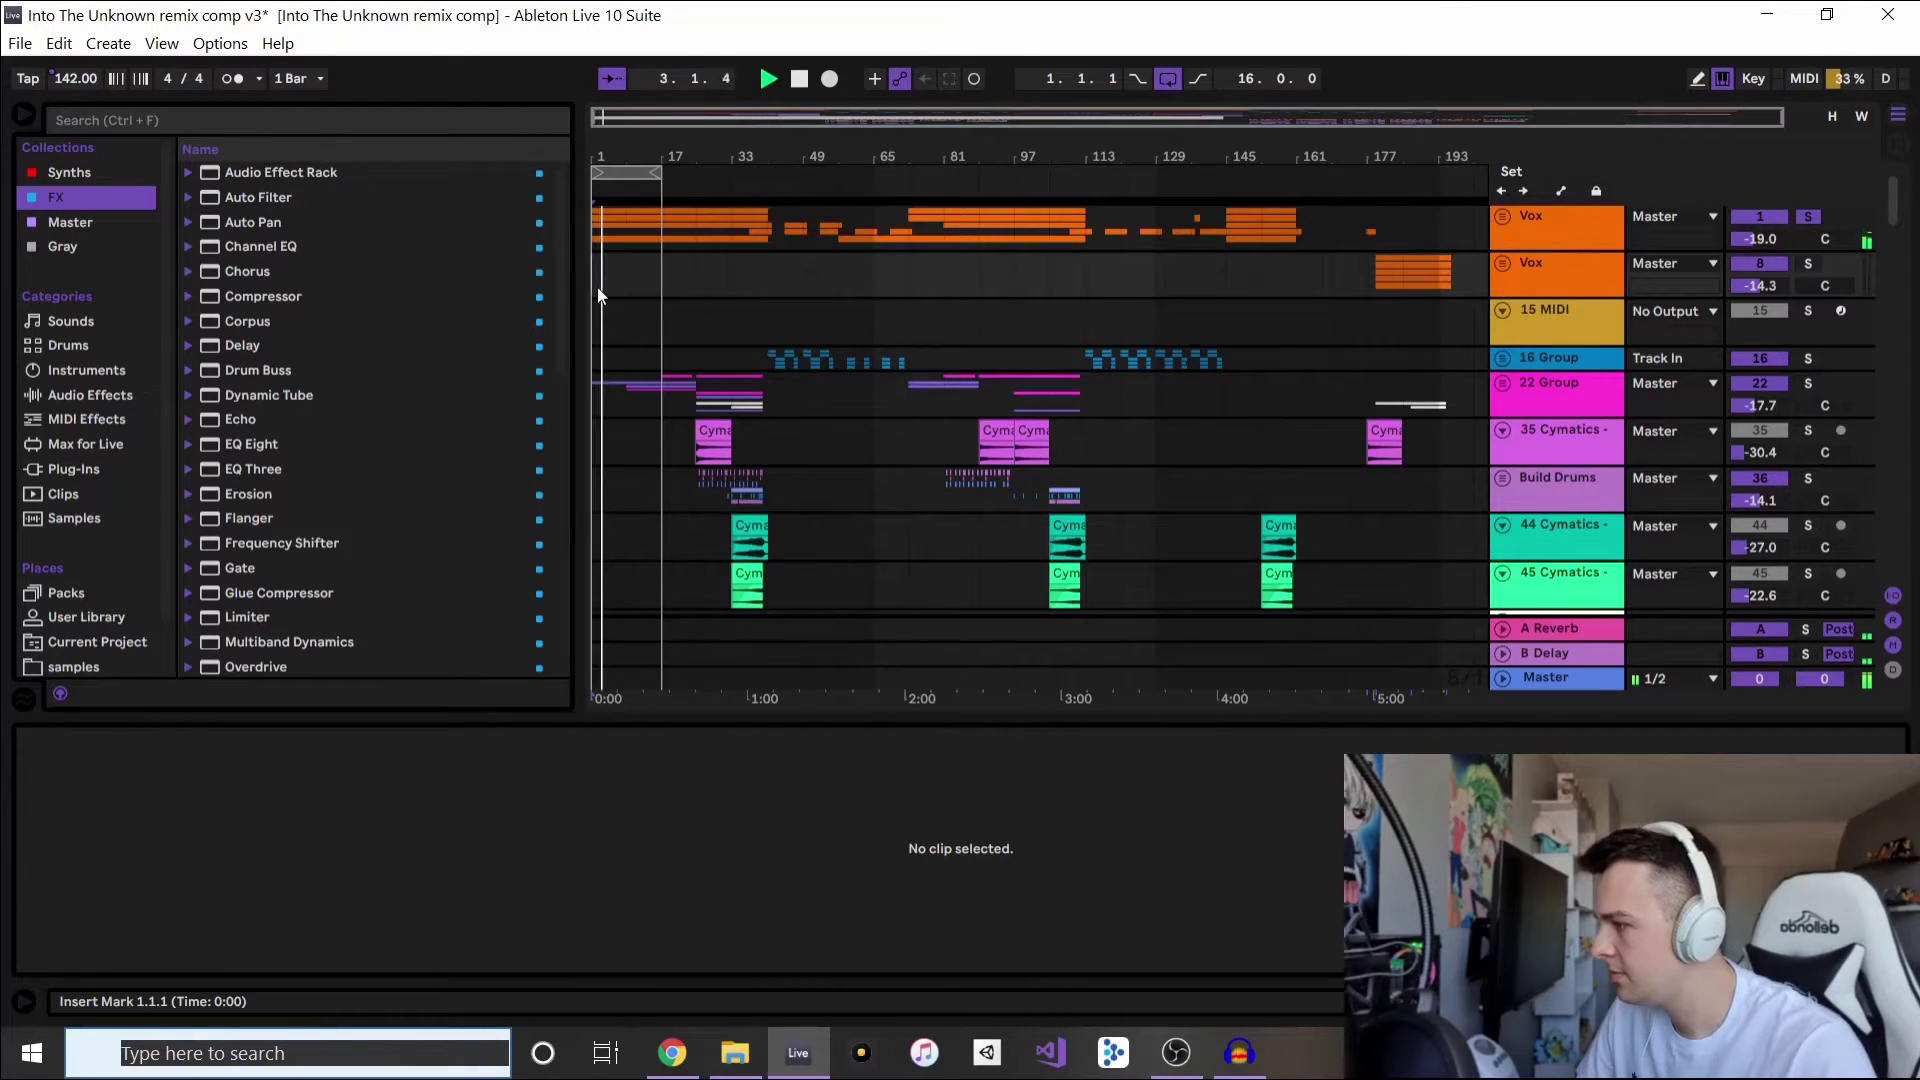
left_click(1536, 234)
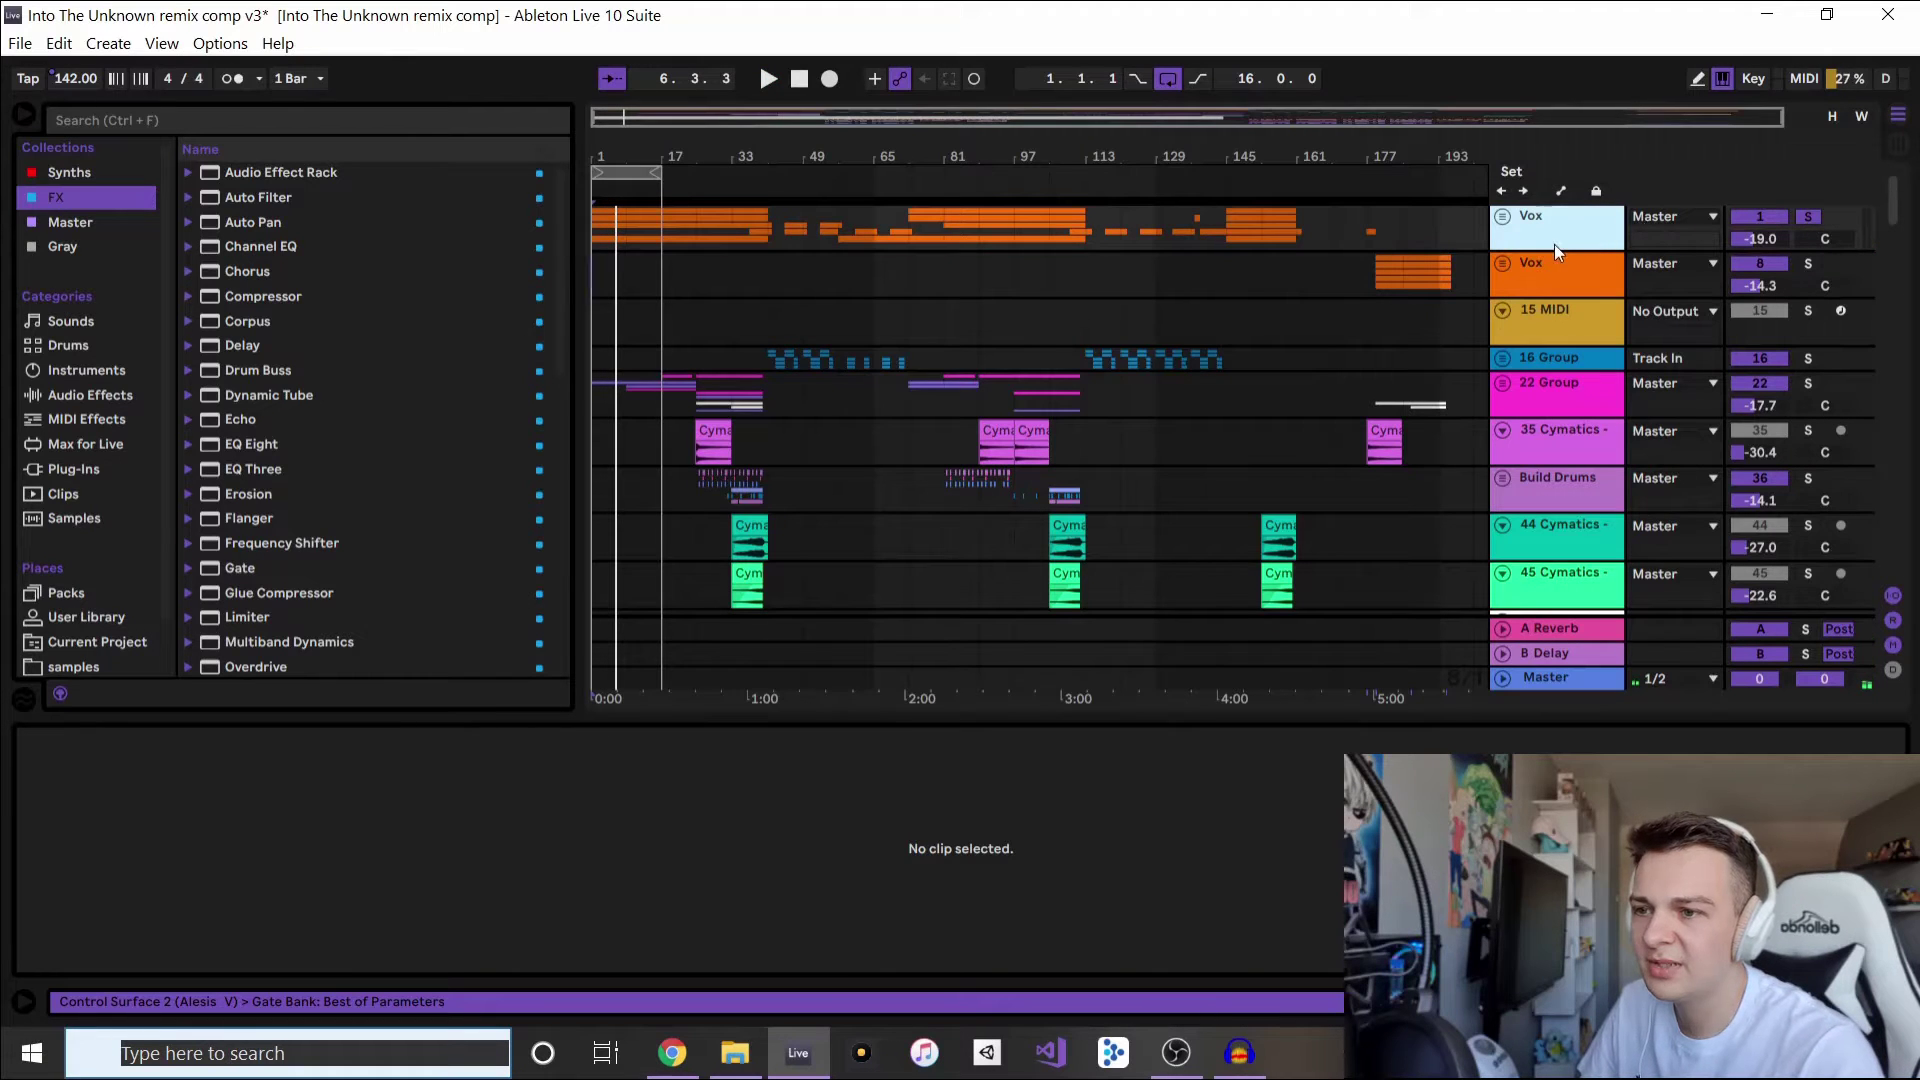
mouse_move(1542, 250)
left_mouse_down()
mouse_move(1540, 274)
mouse_move(1535, 241)
left_mouse_up()
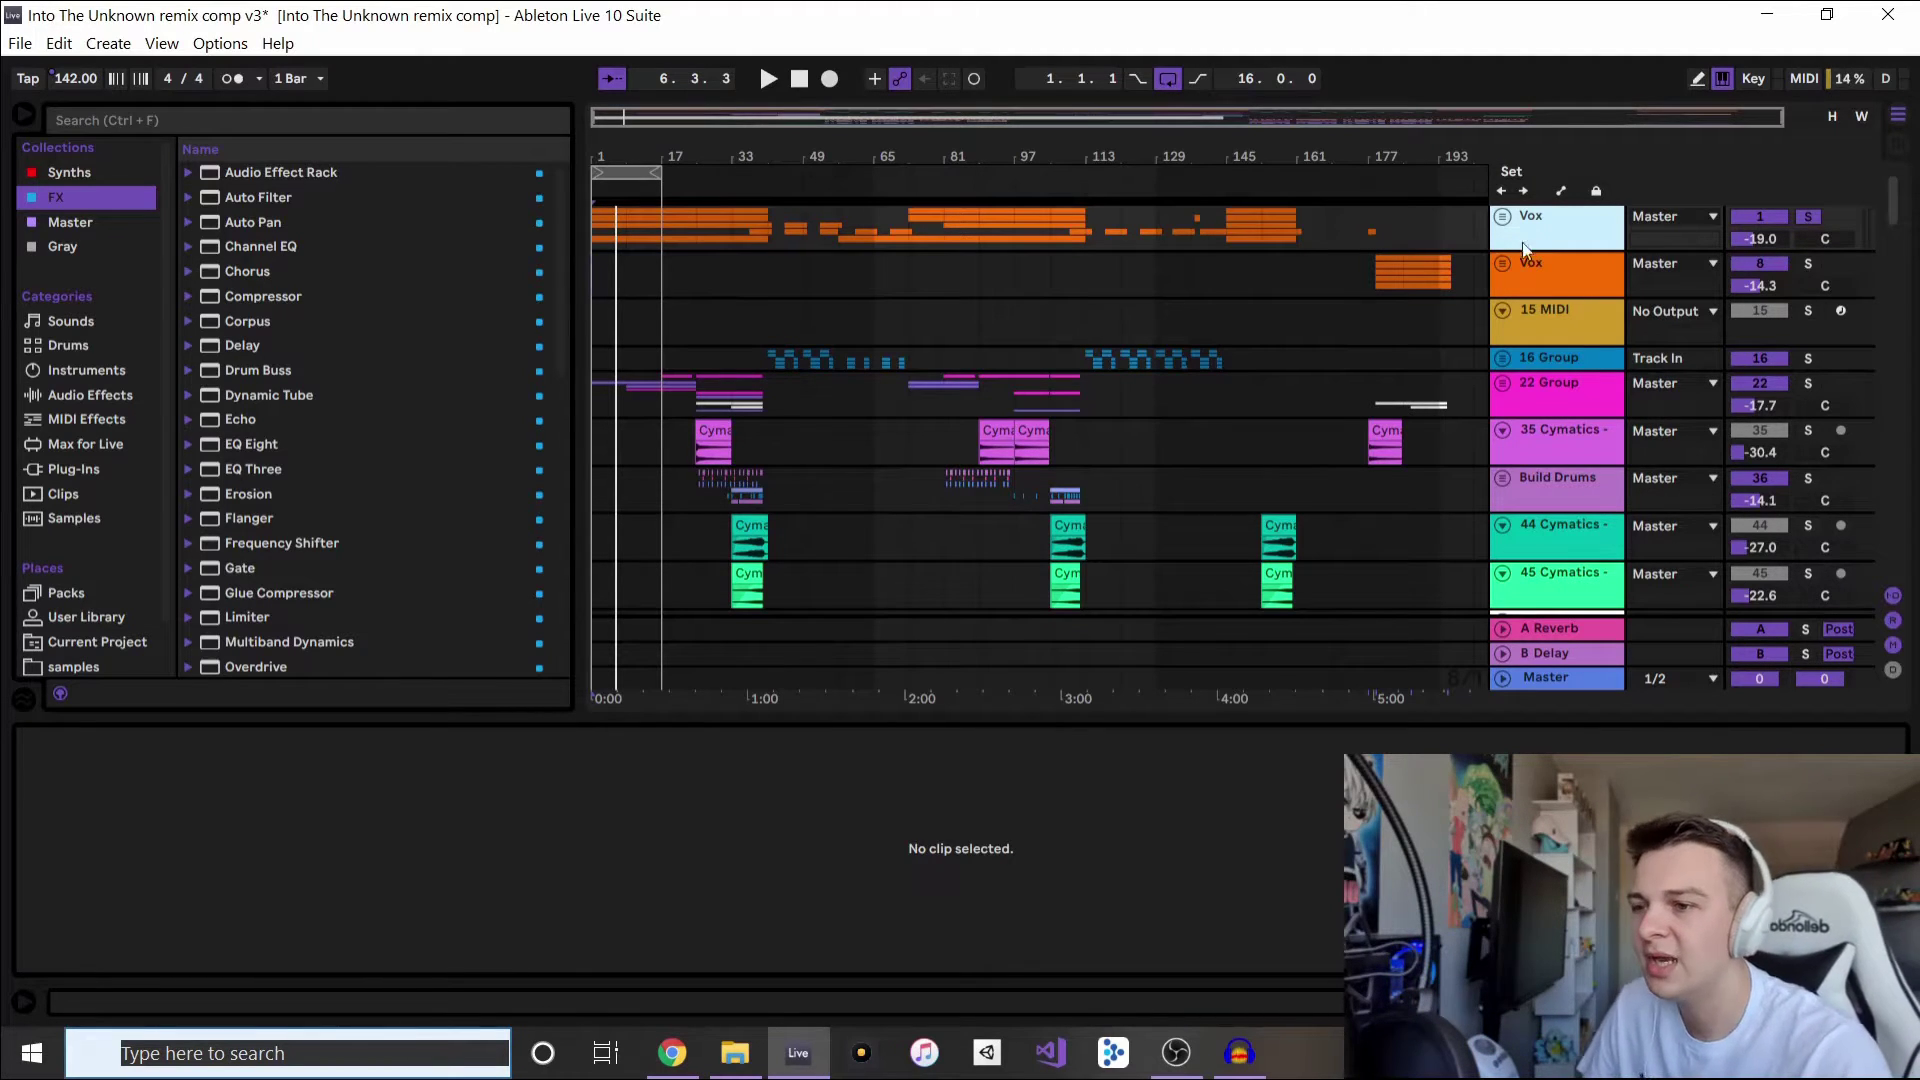
- Expand 22 Group and show the instrument on the 26 Grand Piano track
left_click(1572, 361)
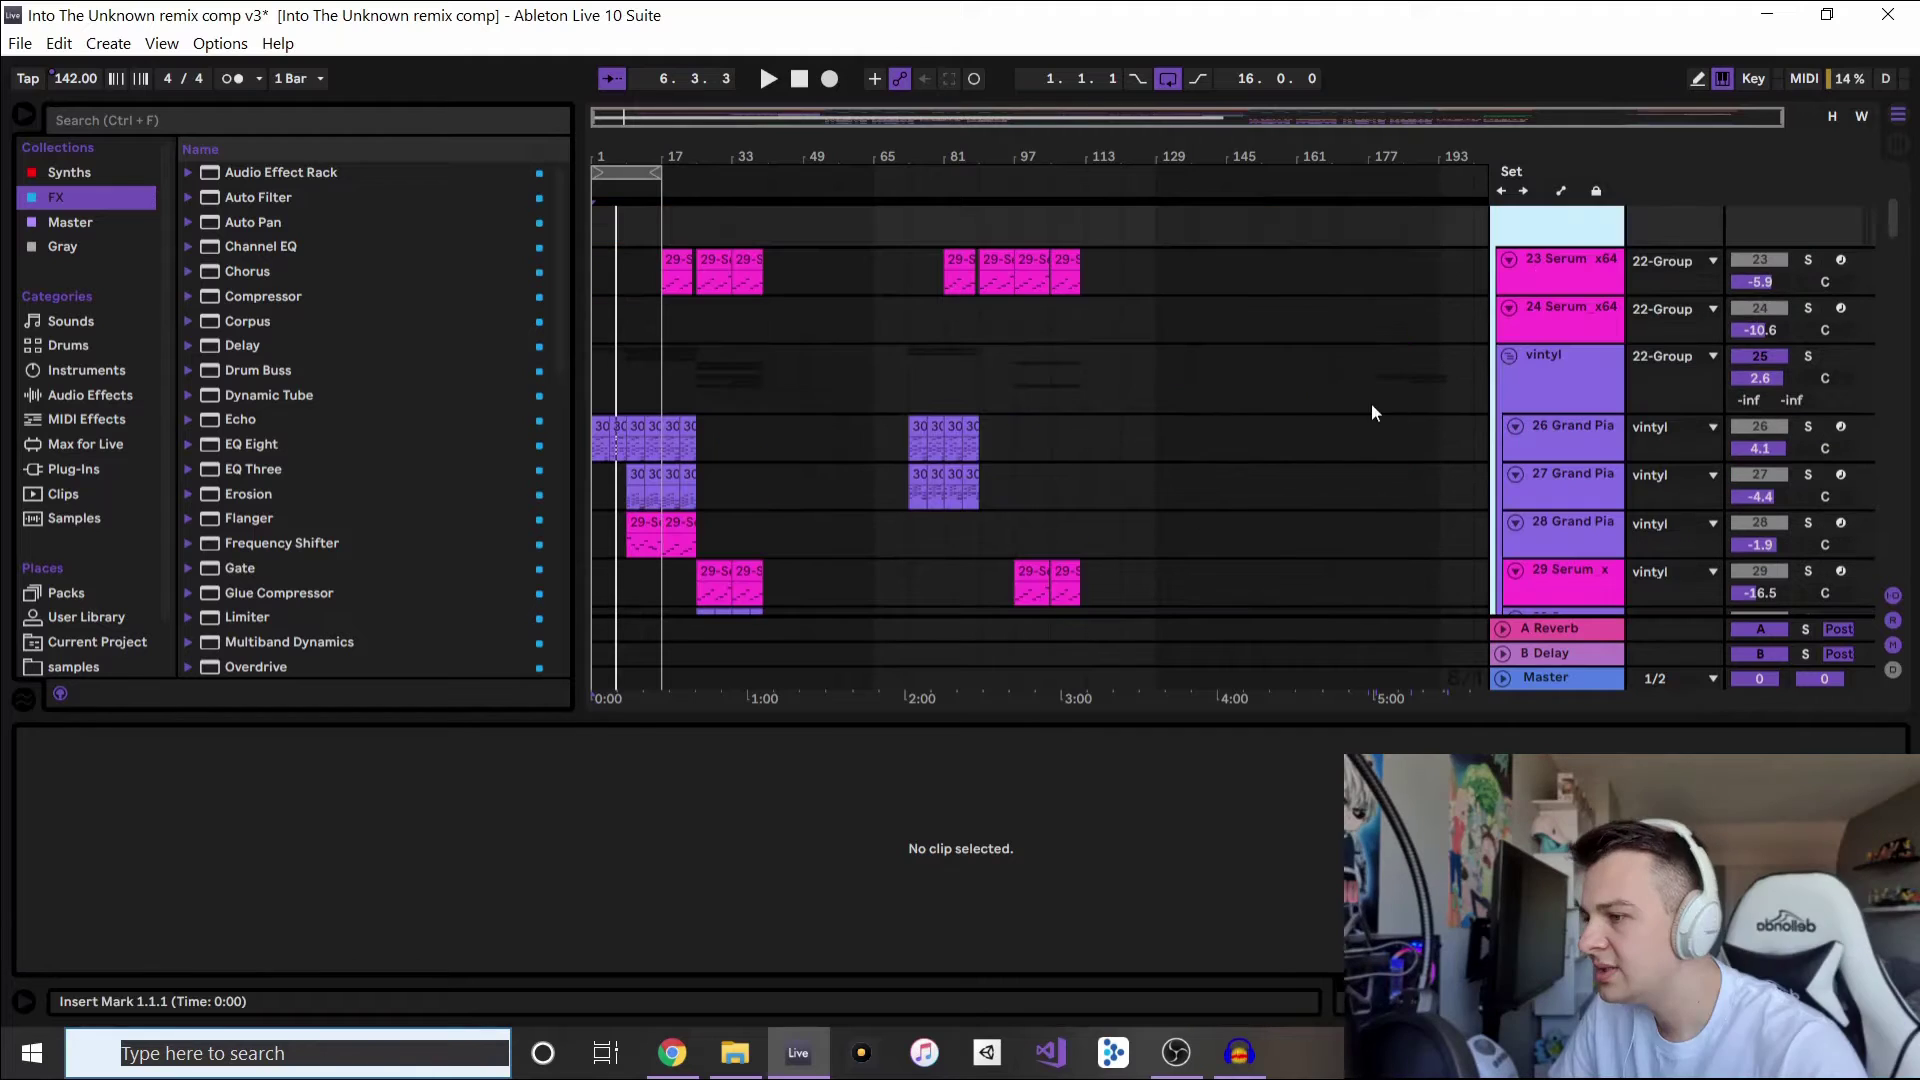
left_click(1561, 451)
left_click(1780, 1001)
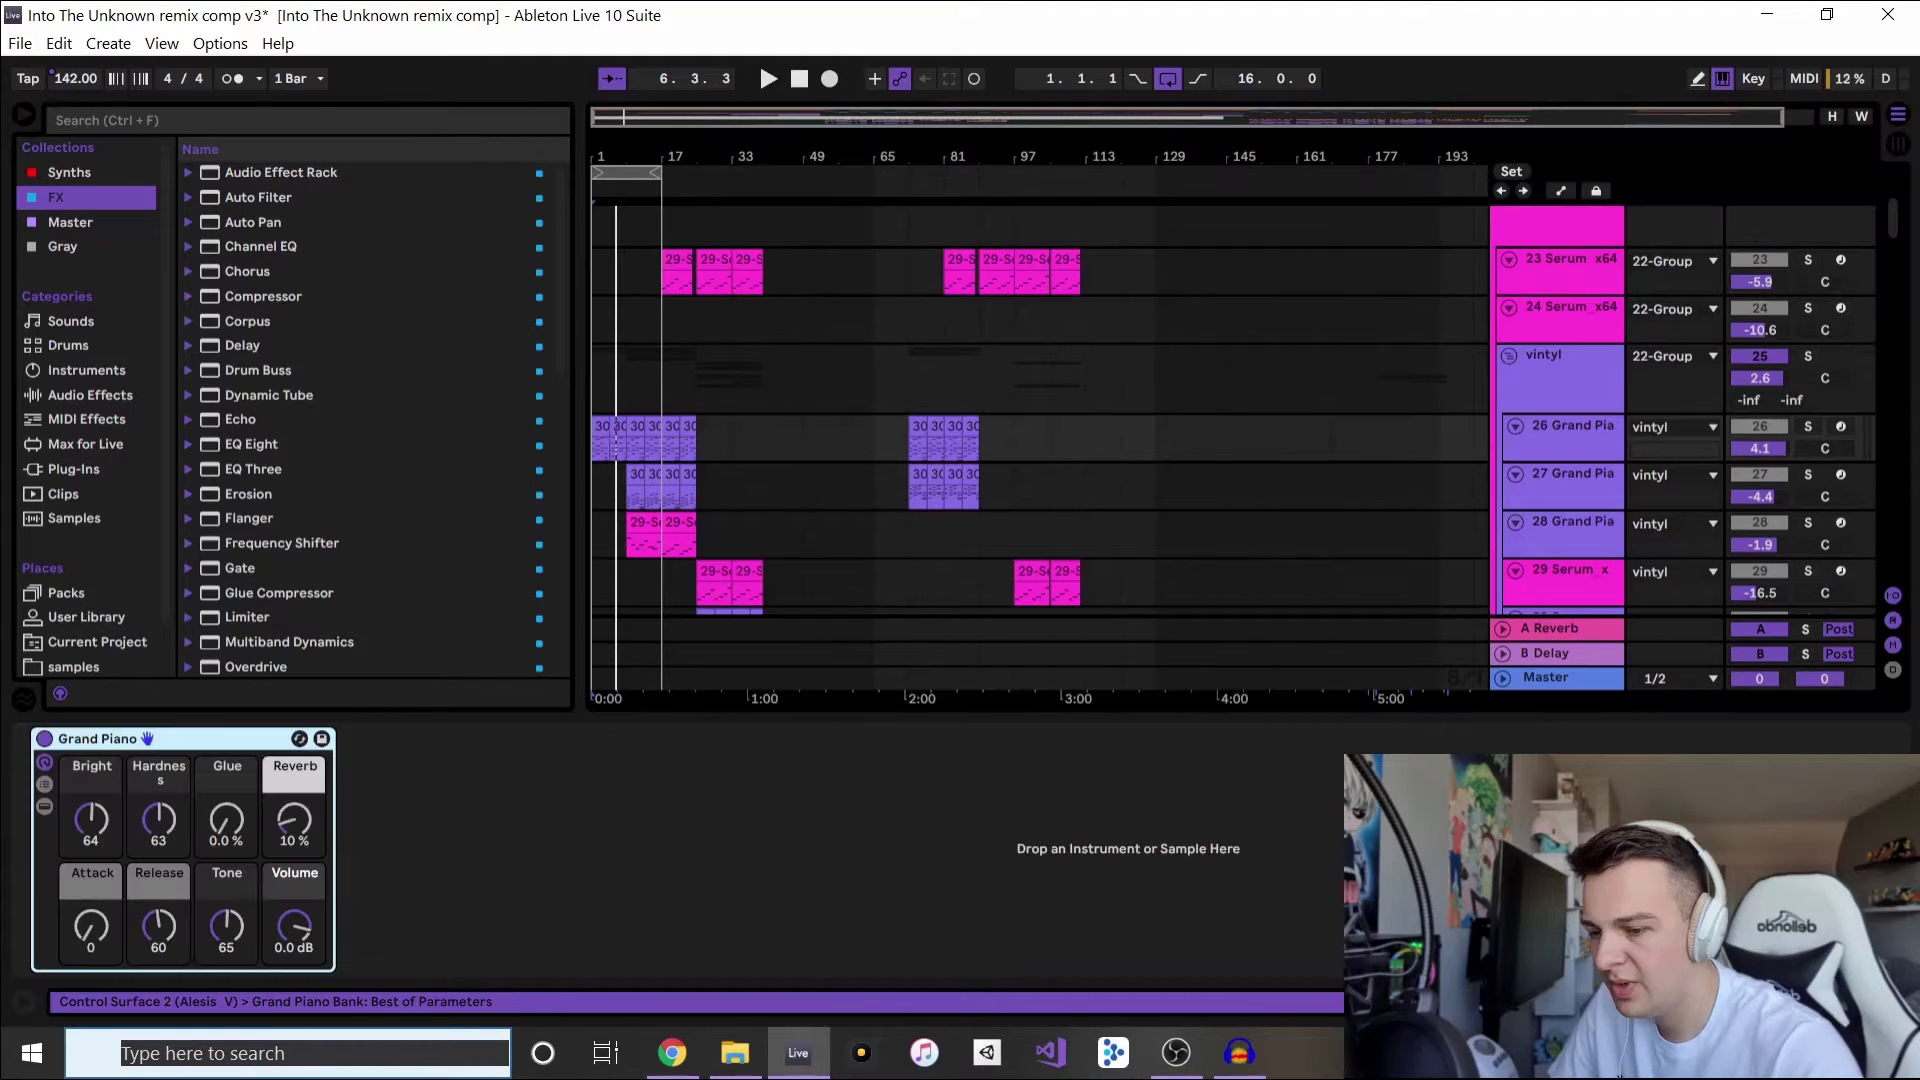
left_click(1571, 436)
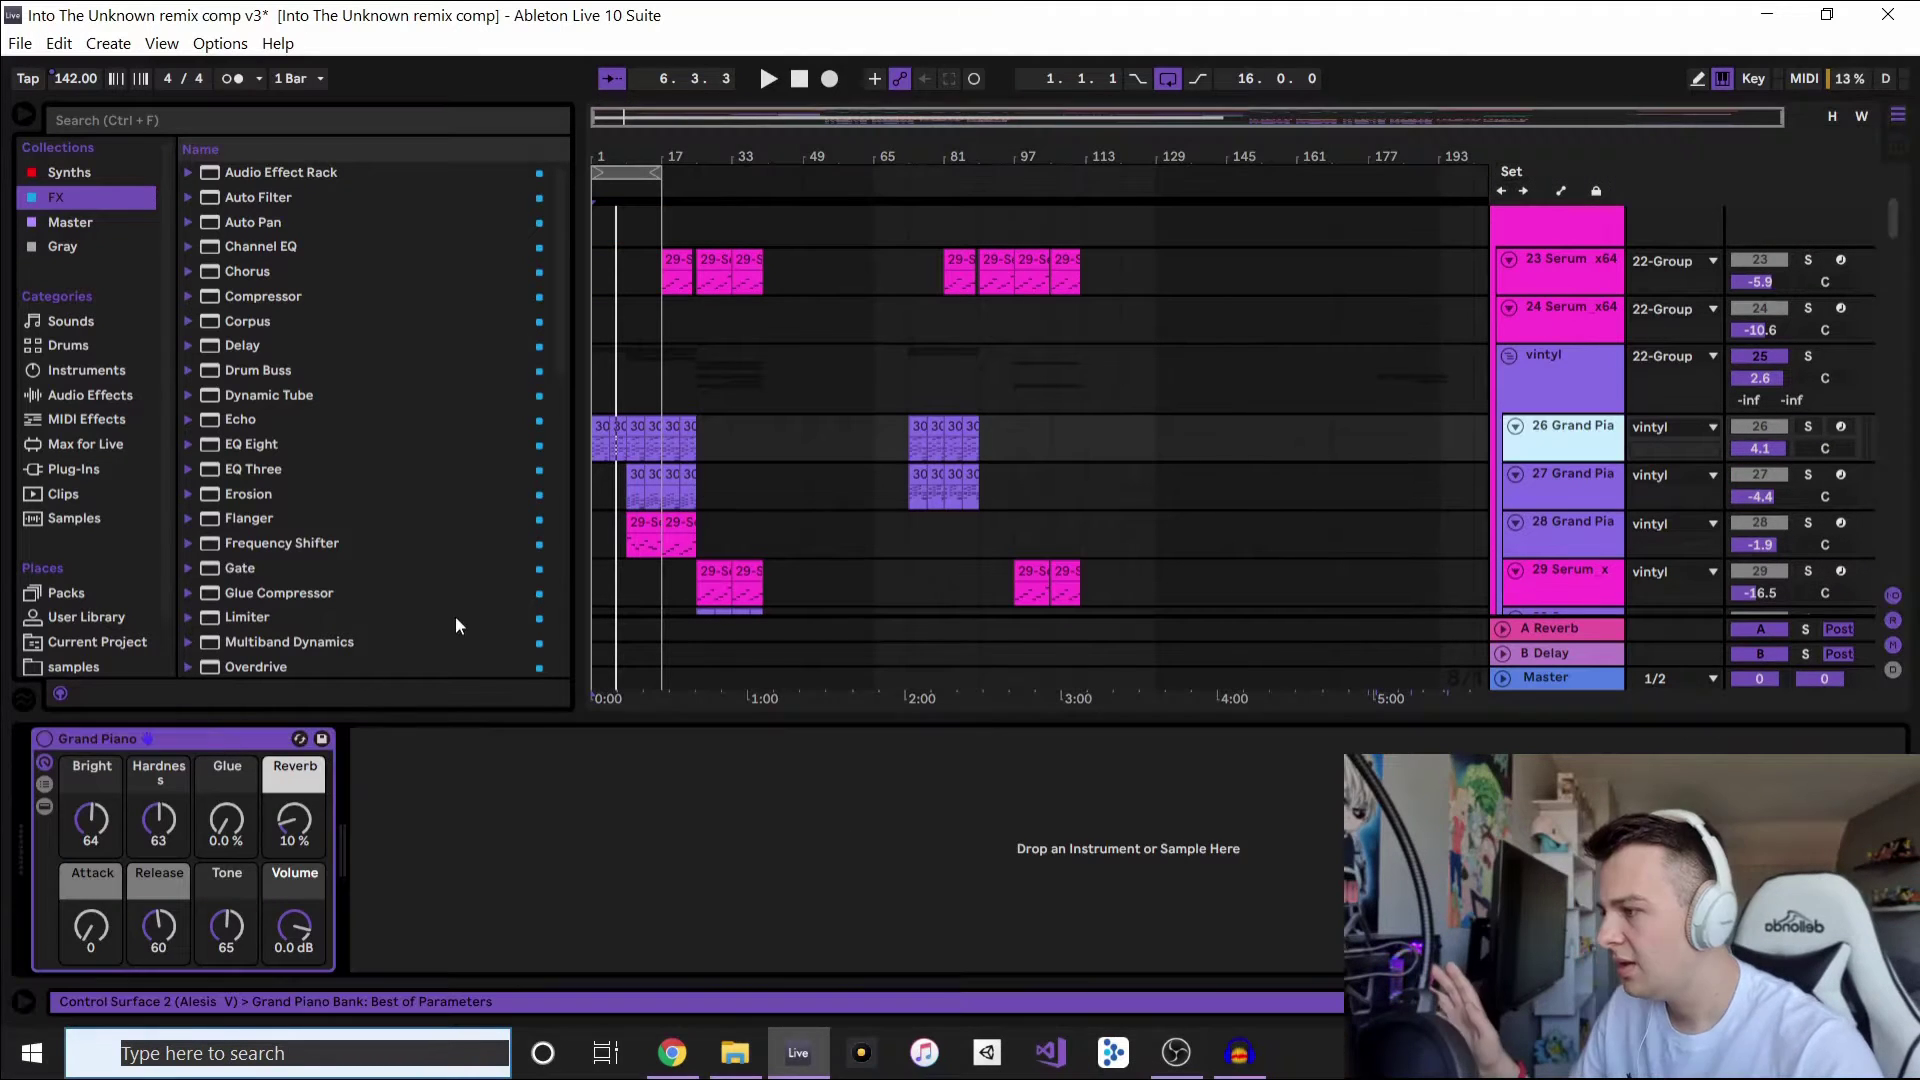
- Play the Grand Piano part from bar 1 and show the effects chain on 22 Group
left_click(600, 428)
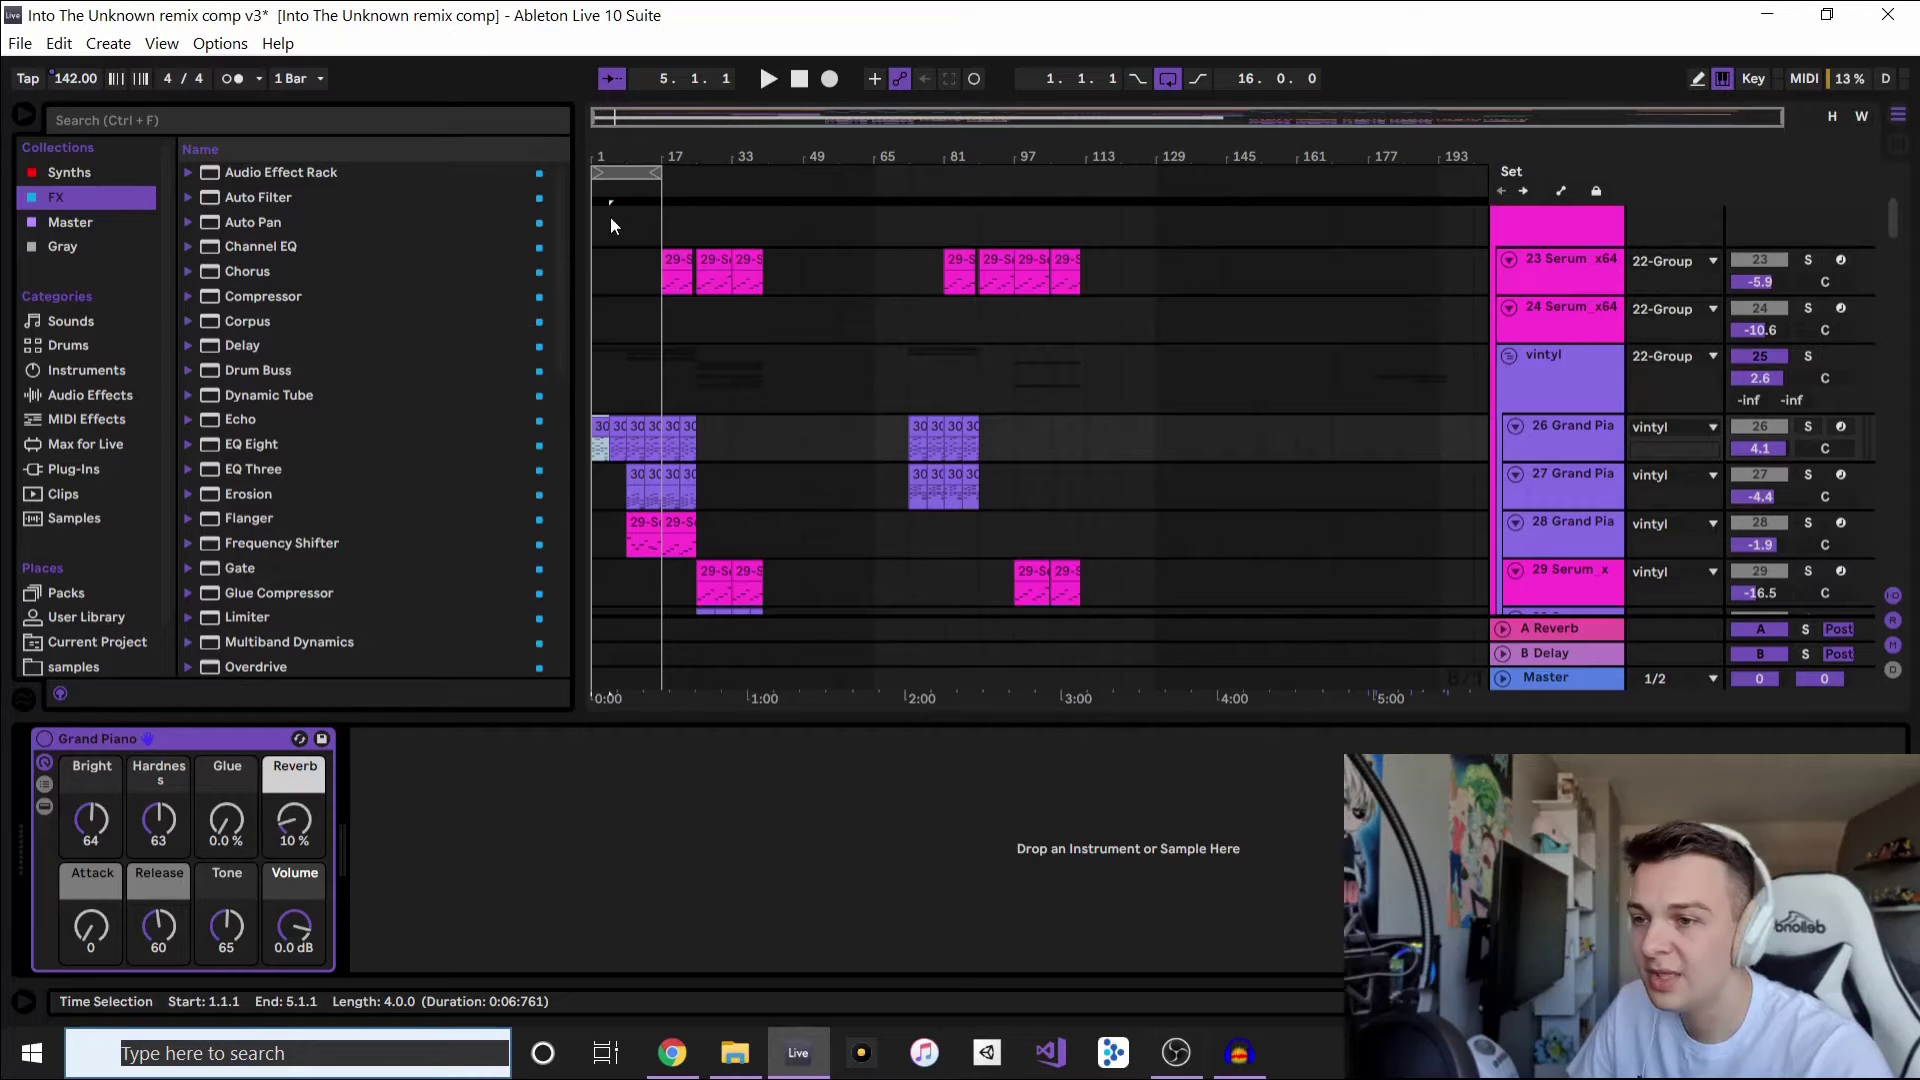
key("space")
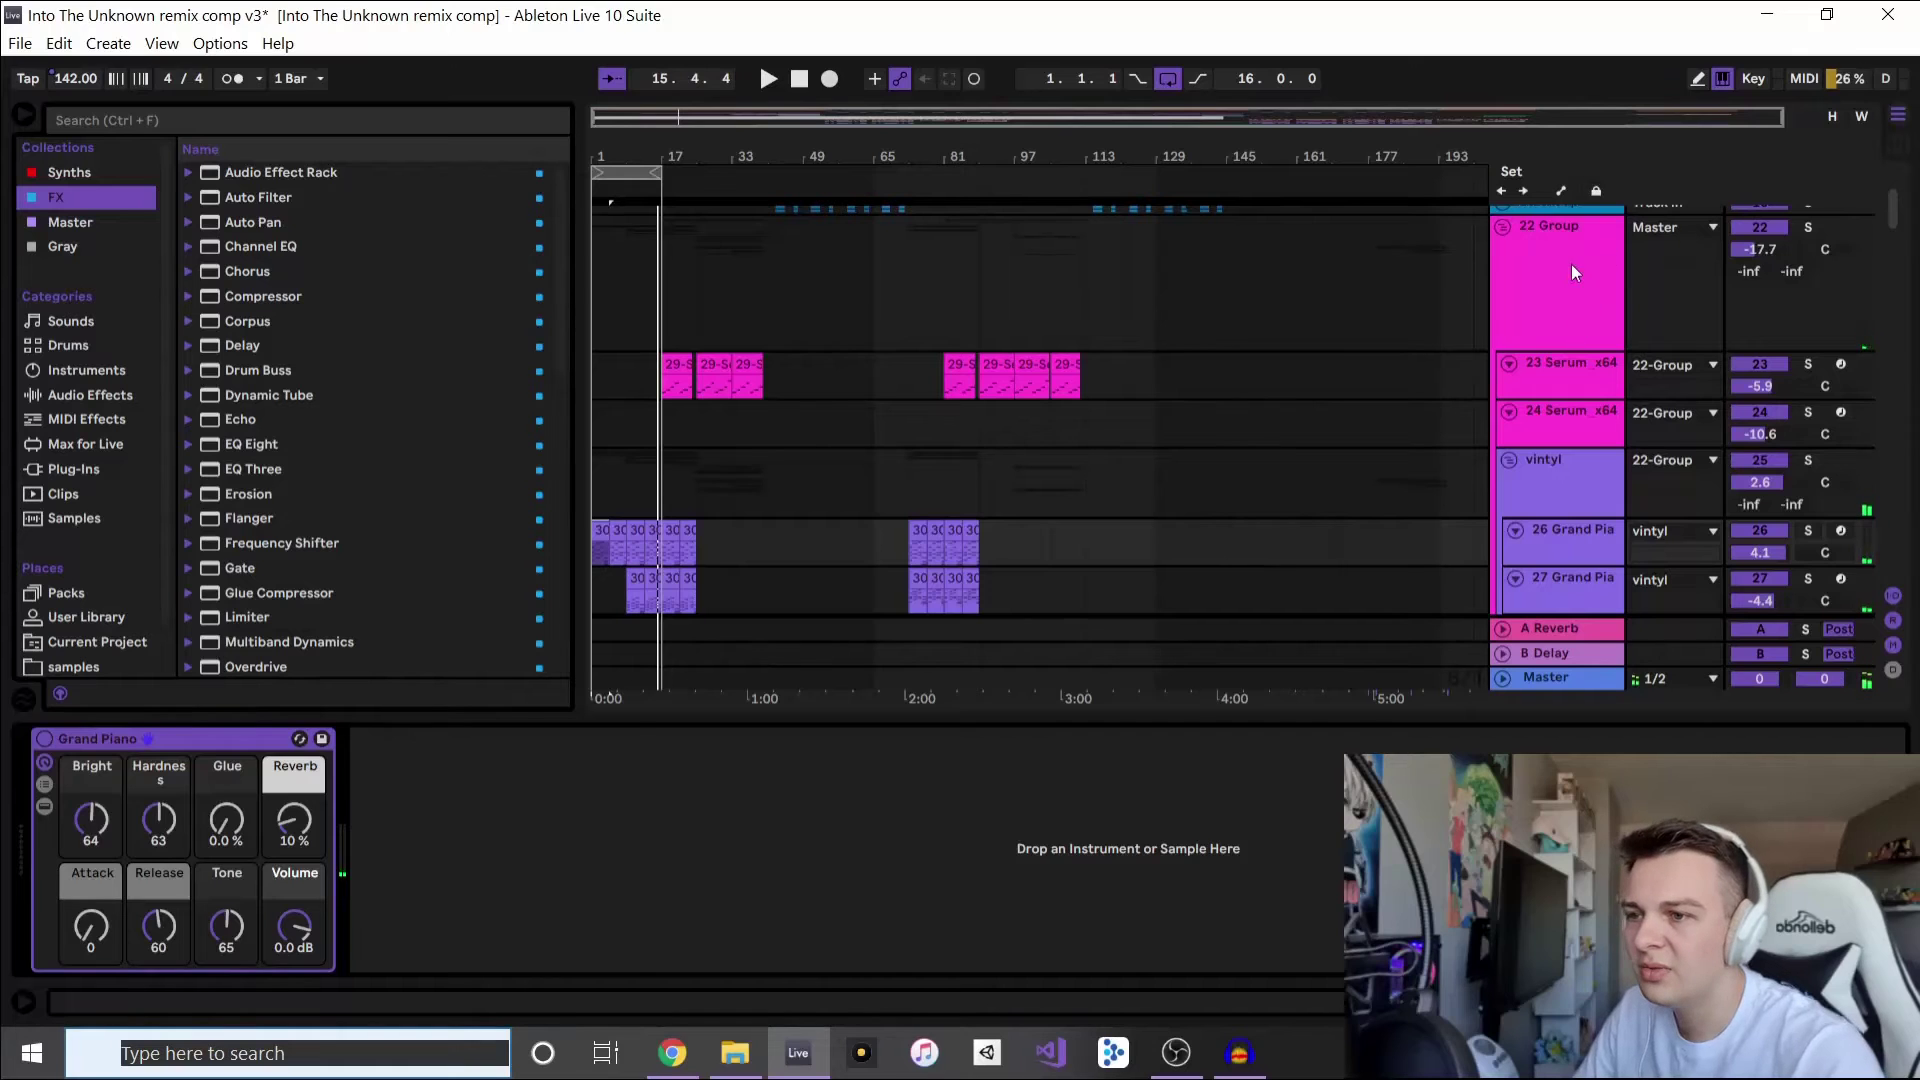
left_click(1572, 270)
scroll(1580, 330, "up", 3)
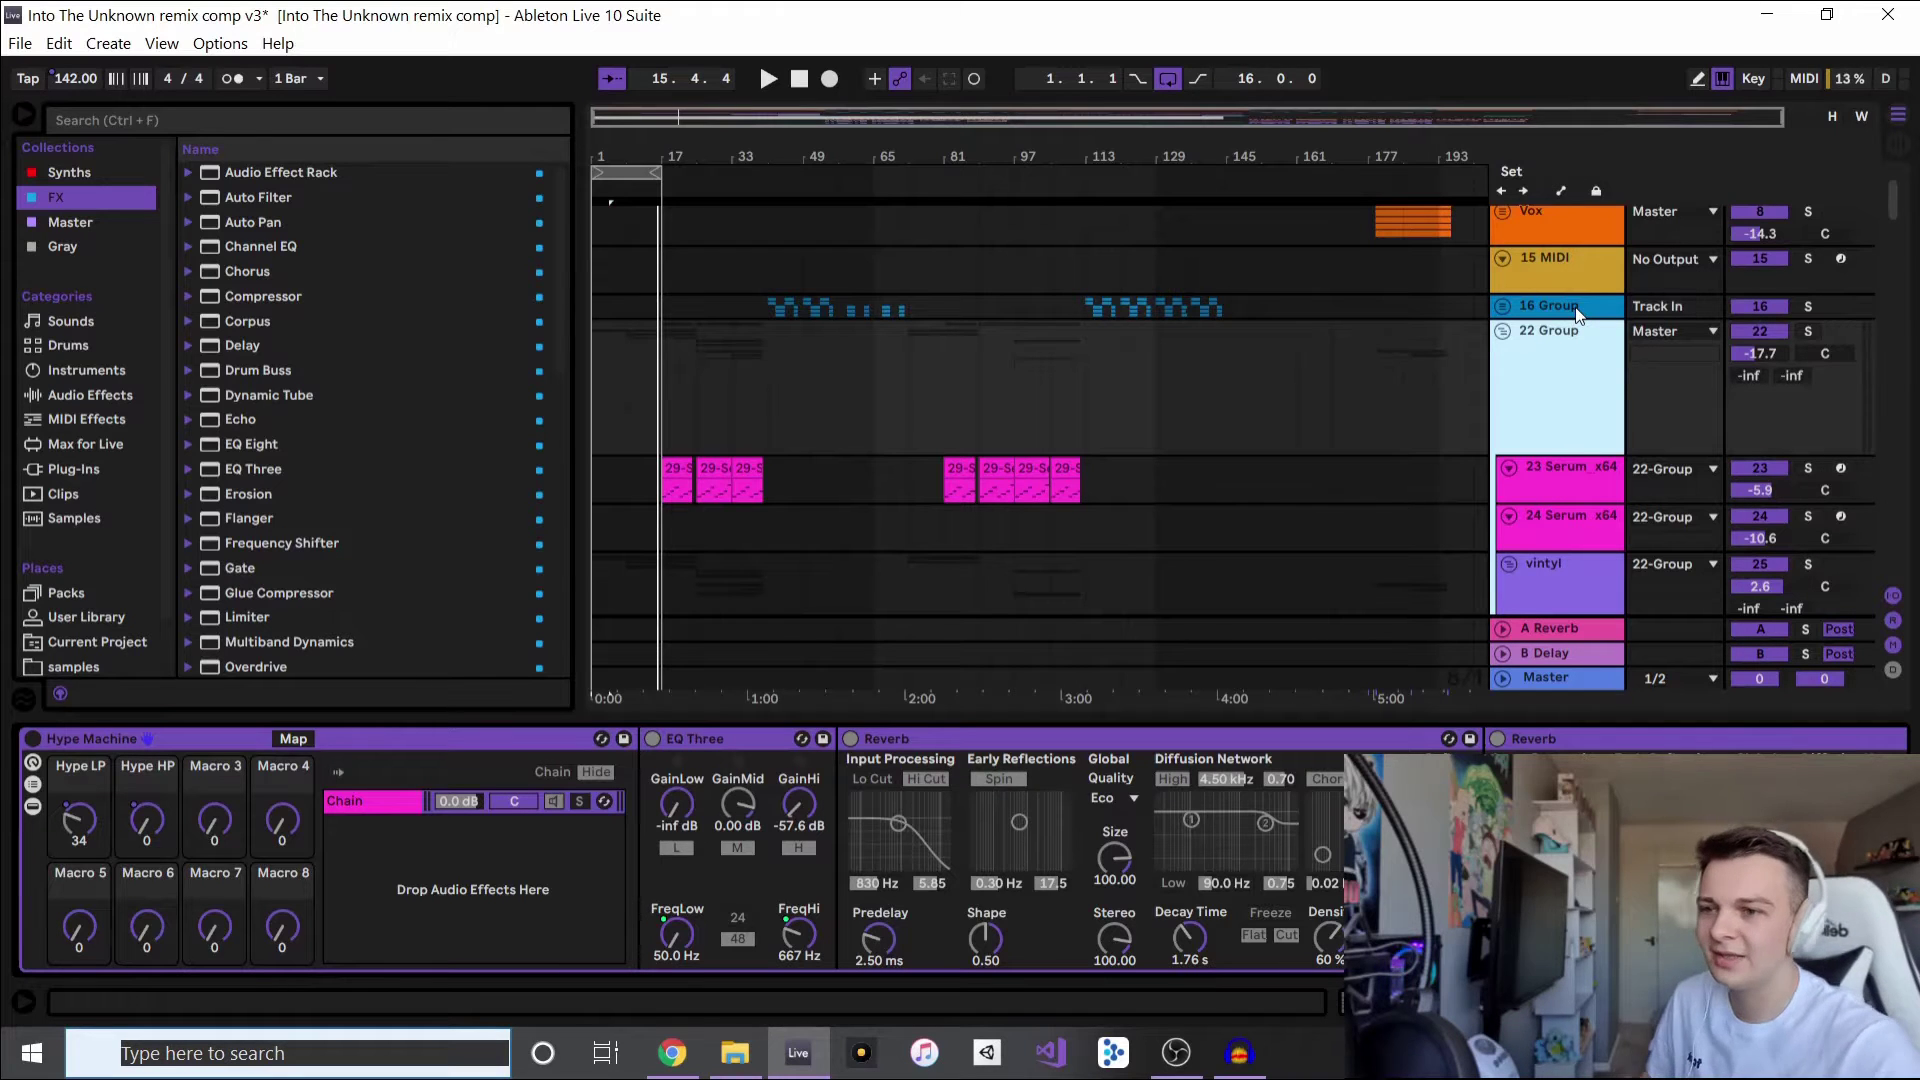
scroll(1592, 344, "down", 5)
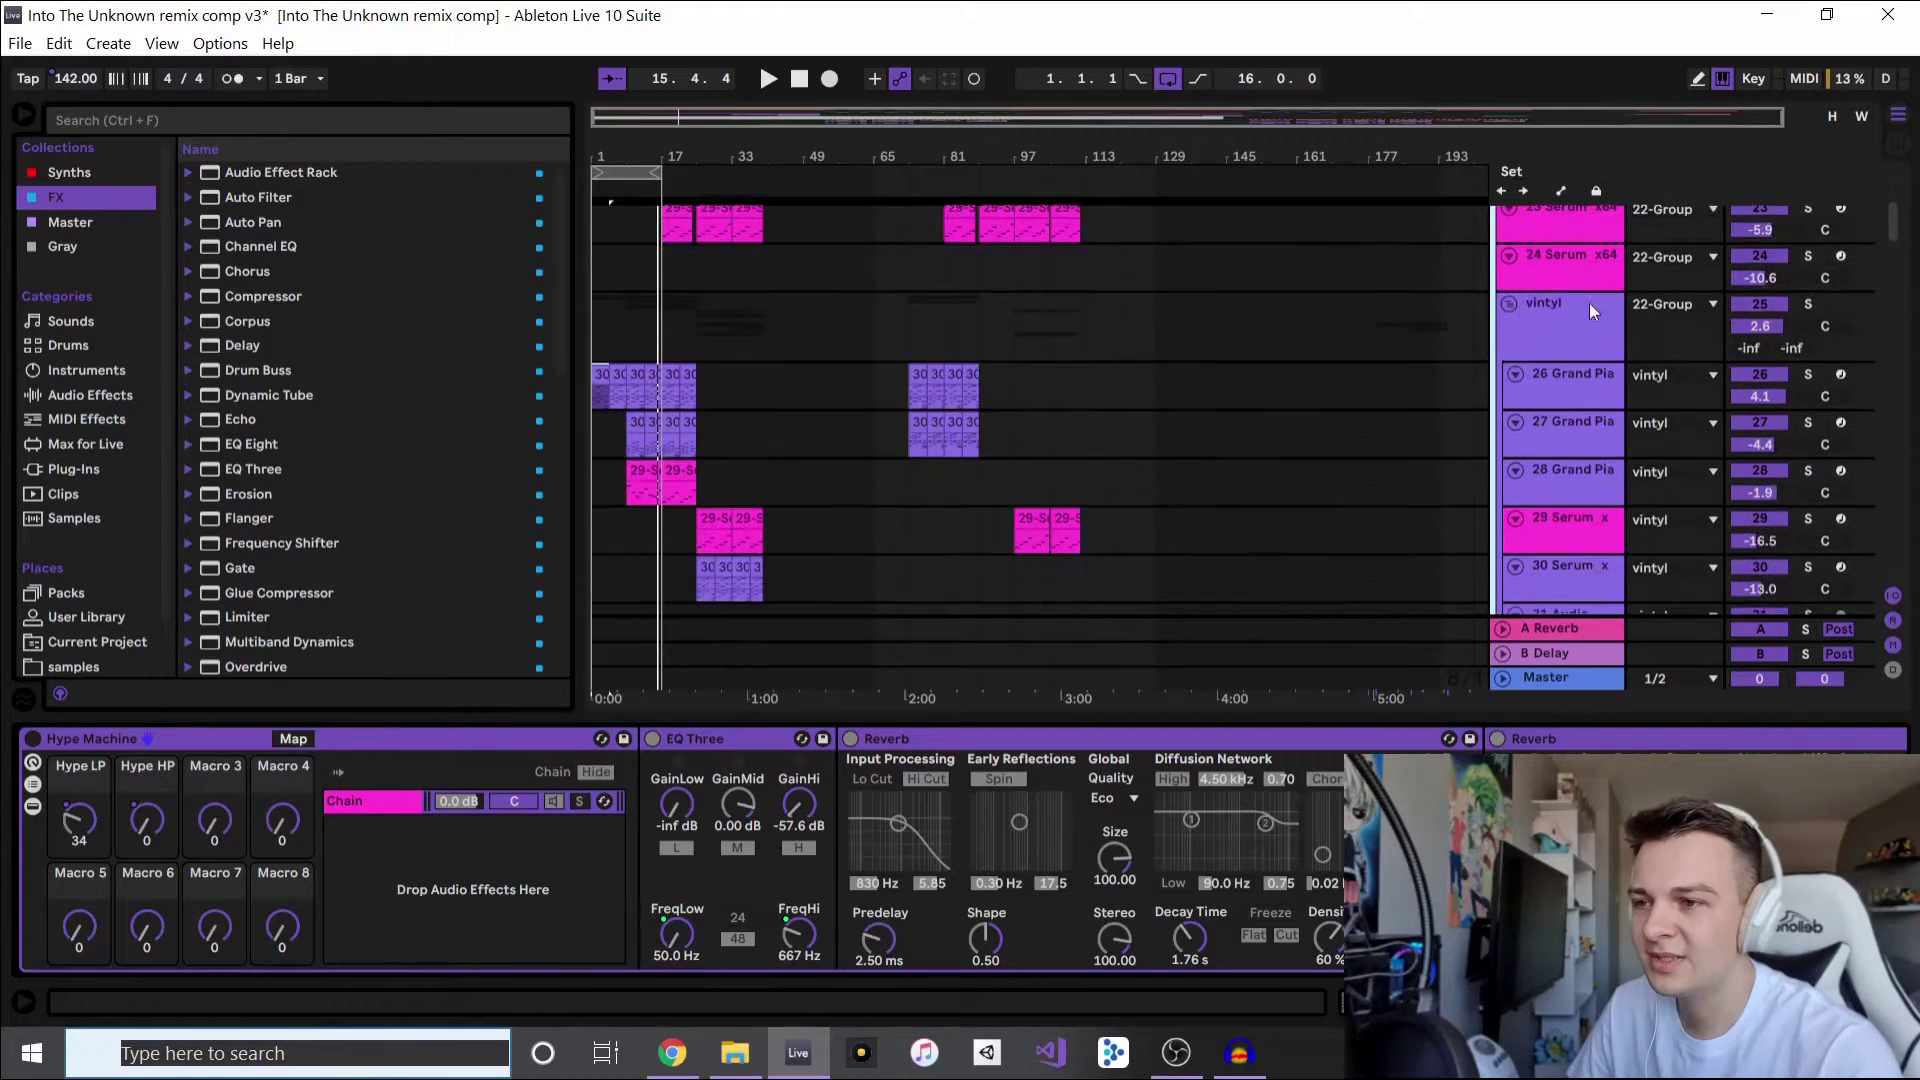
scroll(1559, 290, "up", 2)
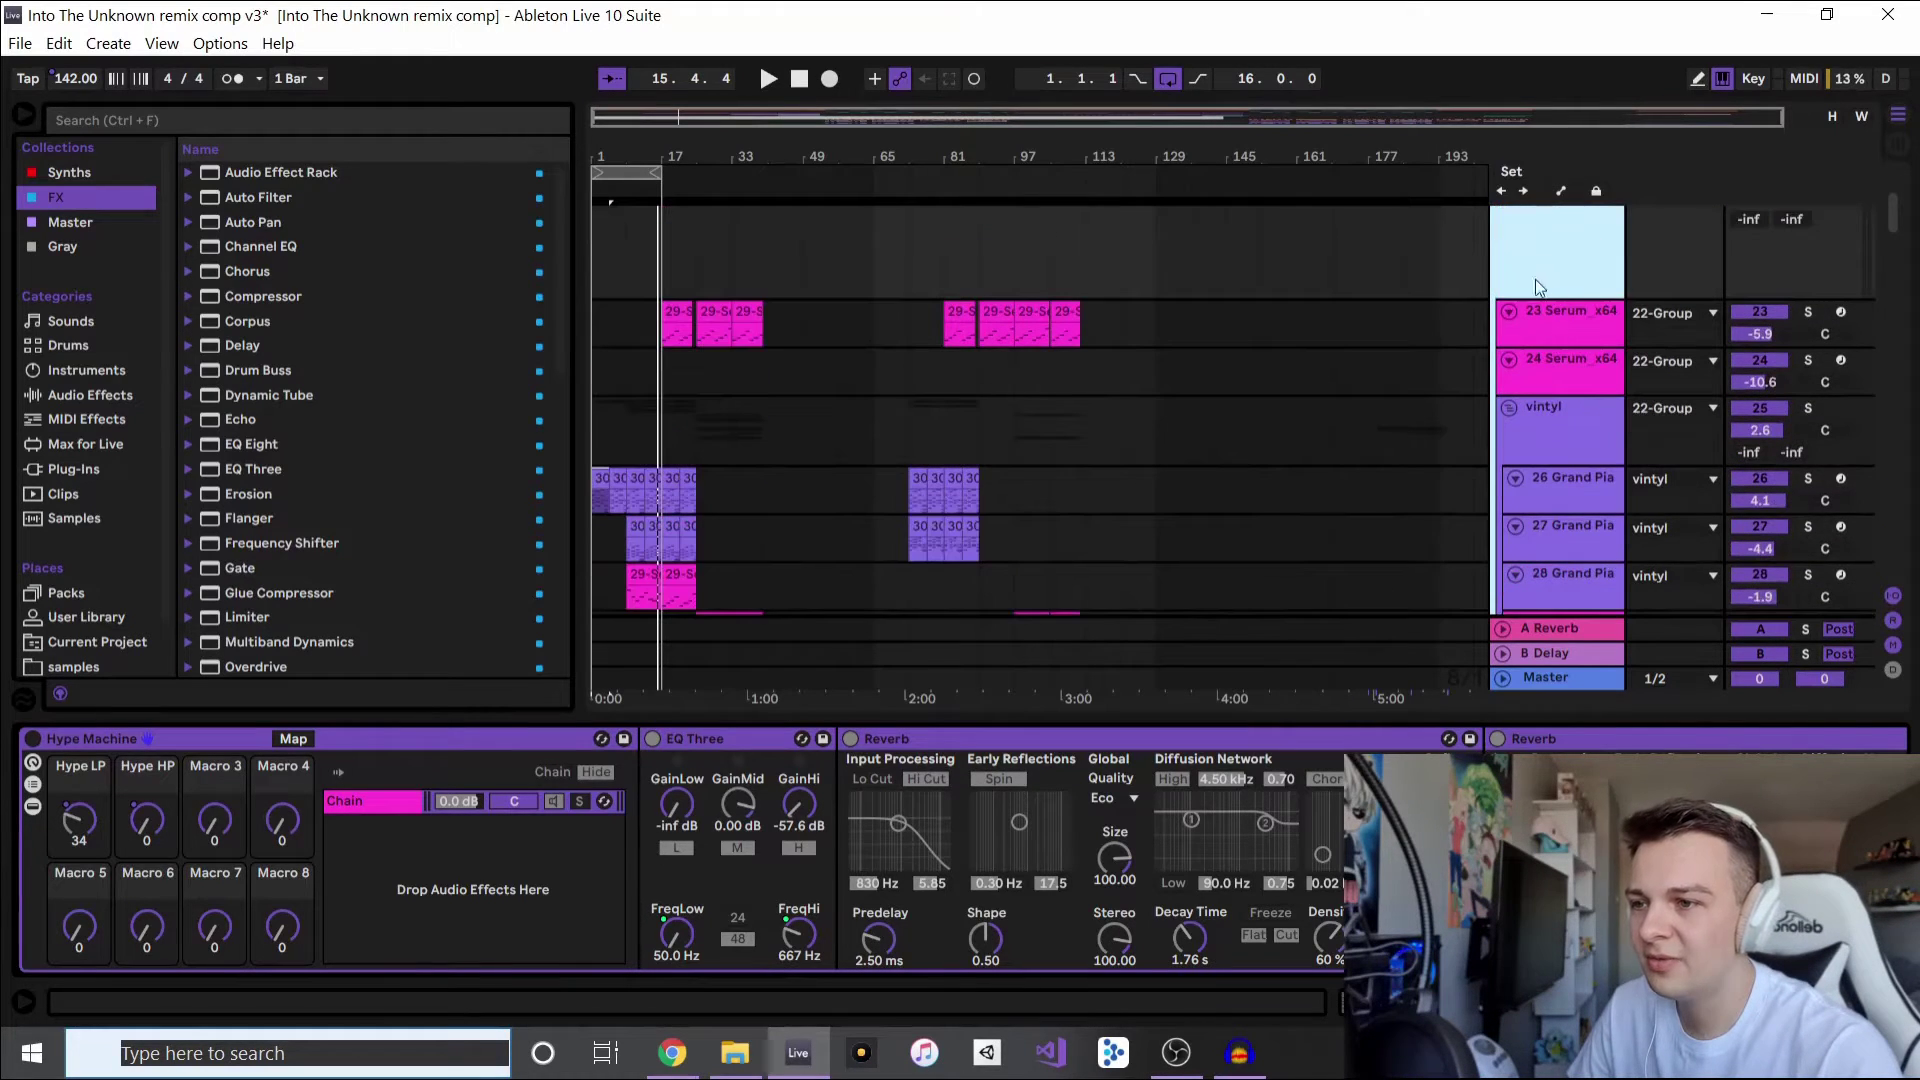
- Select the Hype Machine rack on 22 Group and replay the first Grand Piano clip
double_click(187, 732)
double_click(39, 867)
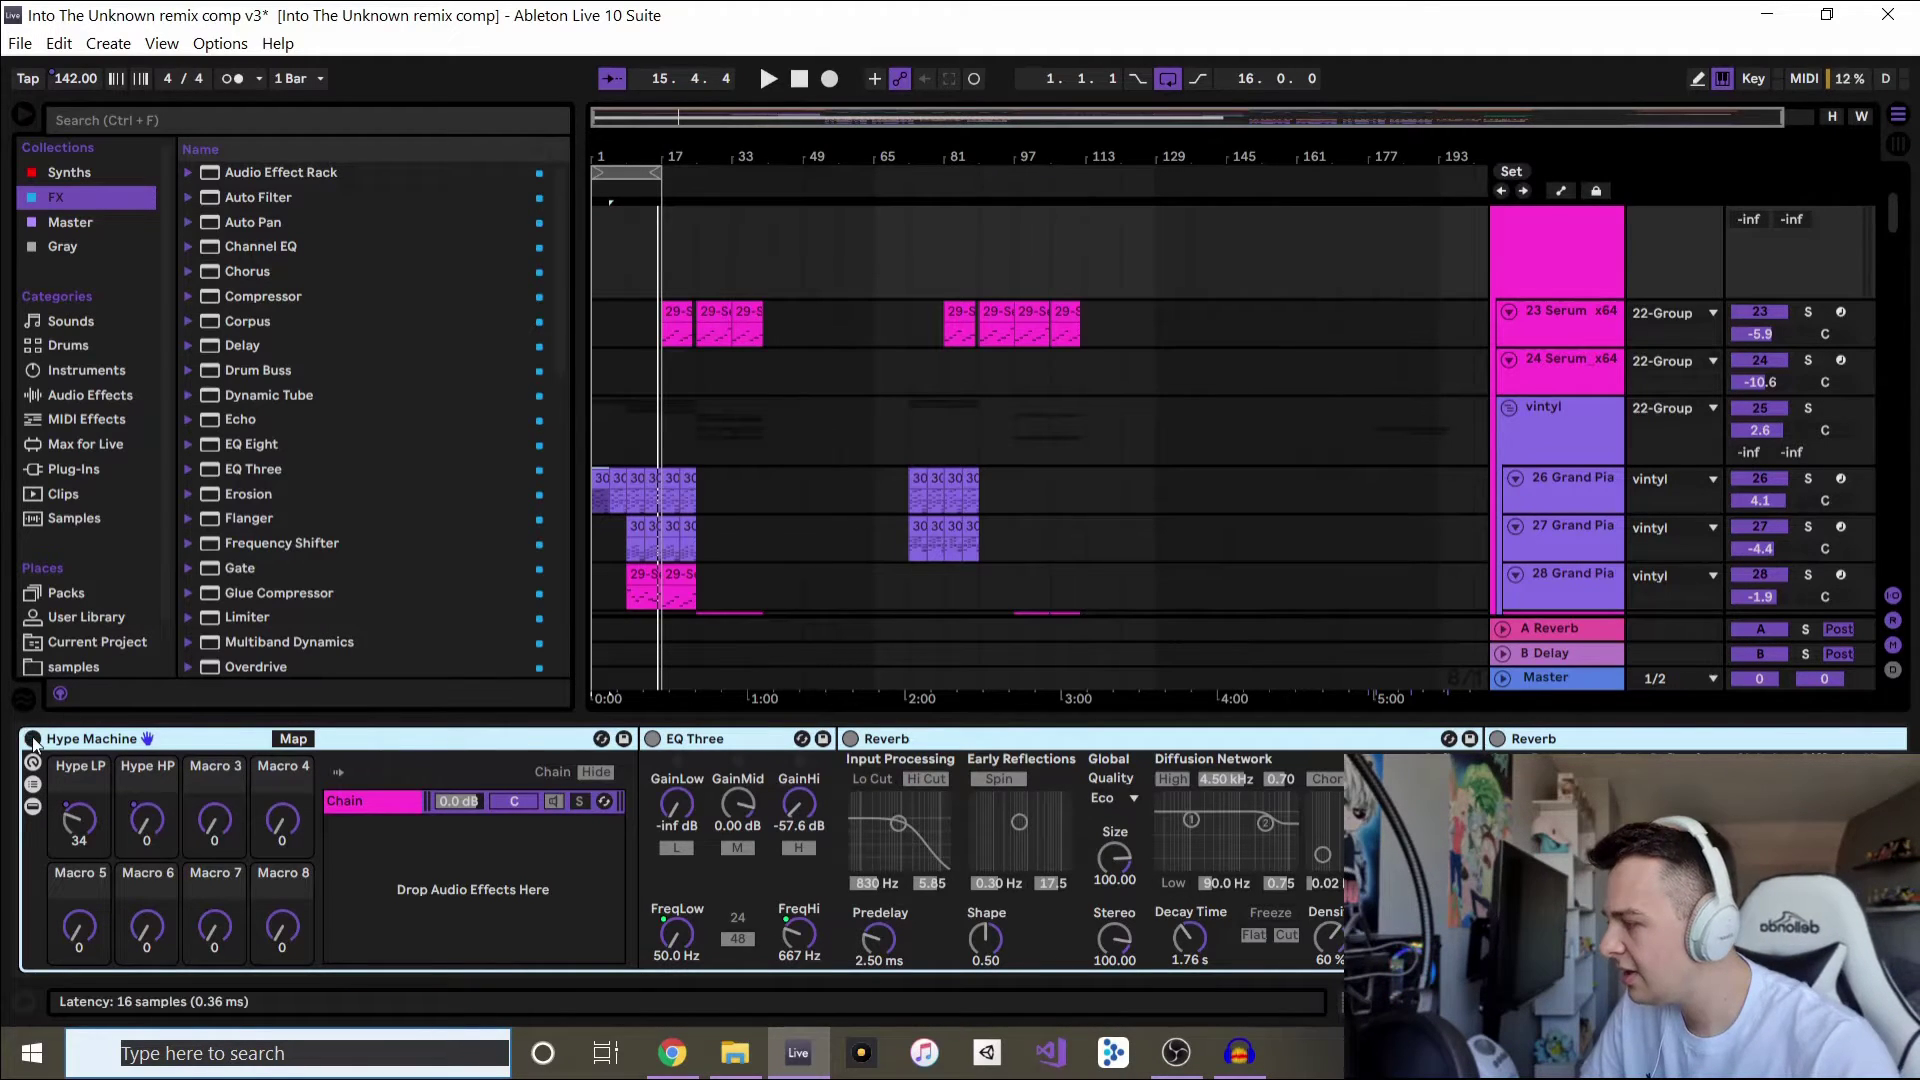
left_click(600, 472)
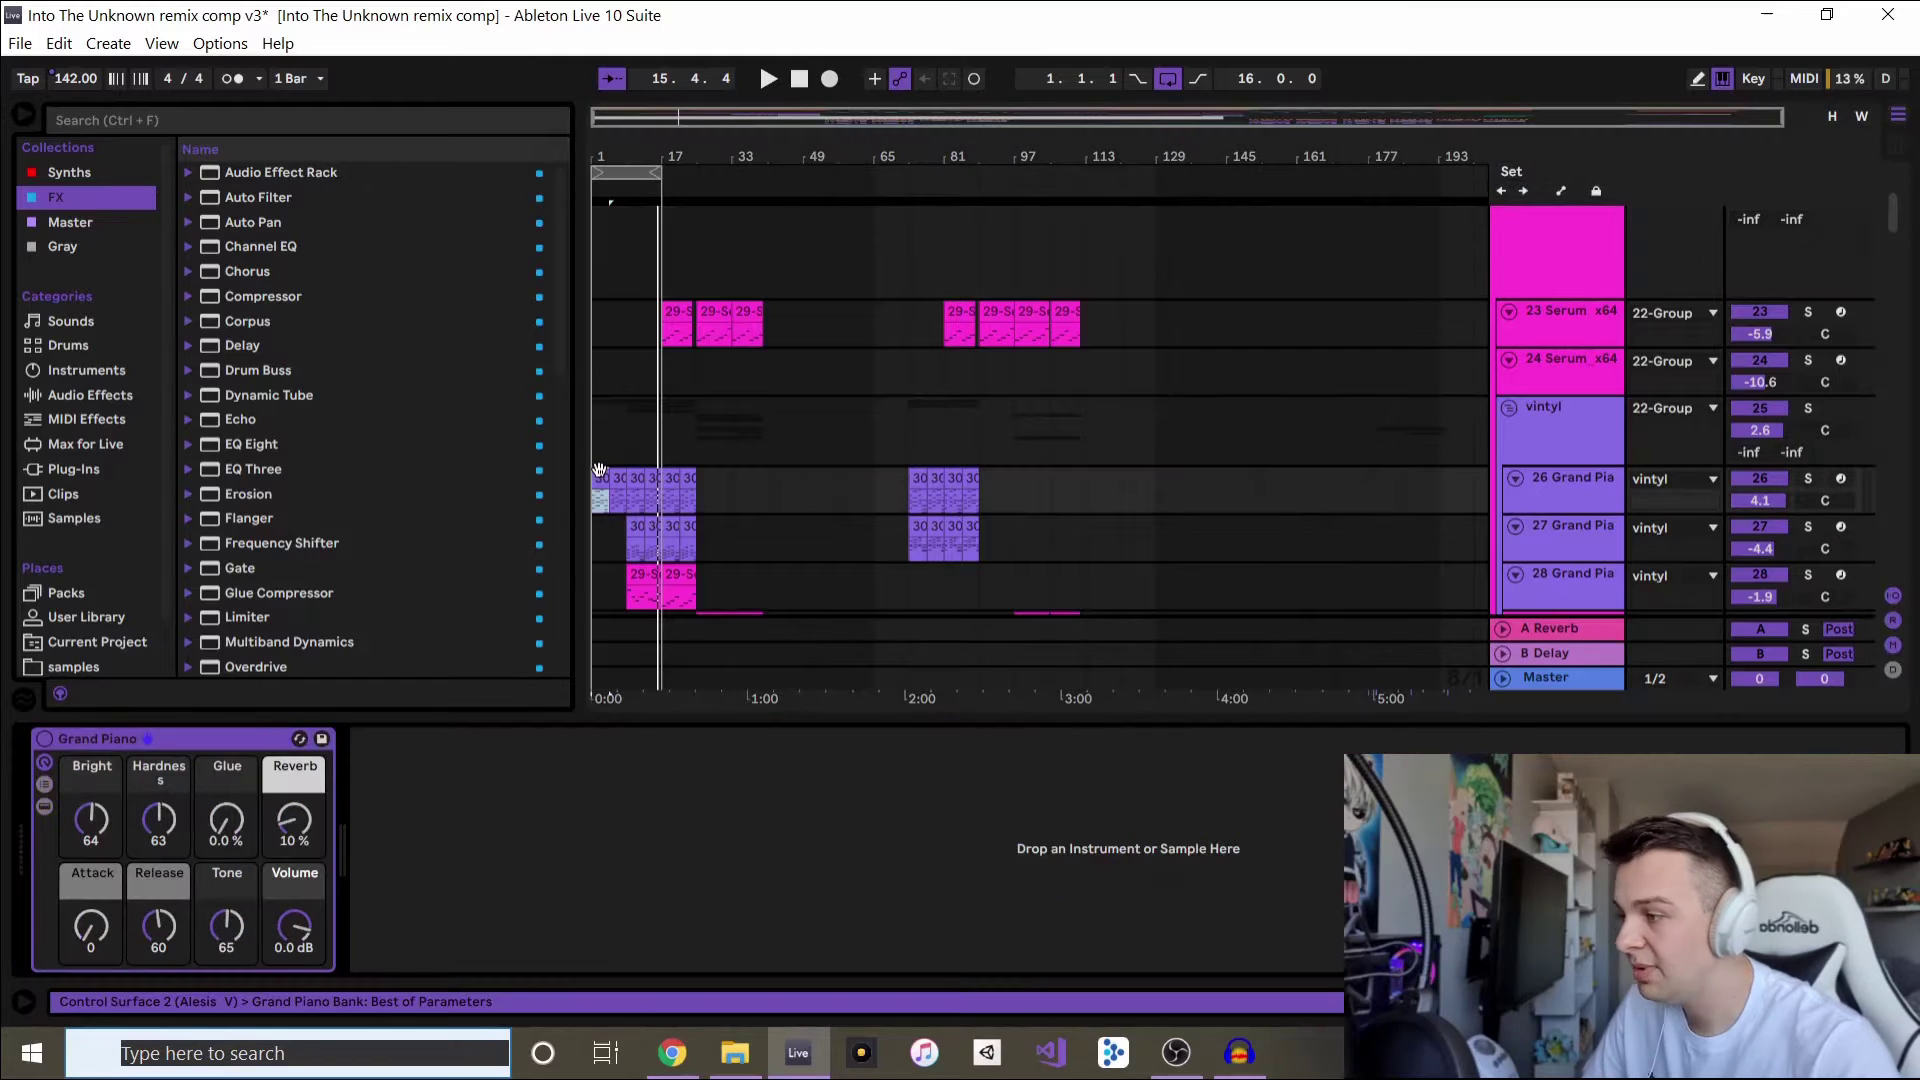
key("space")
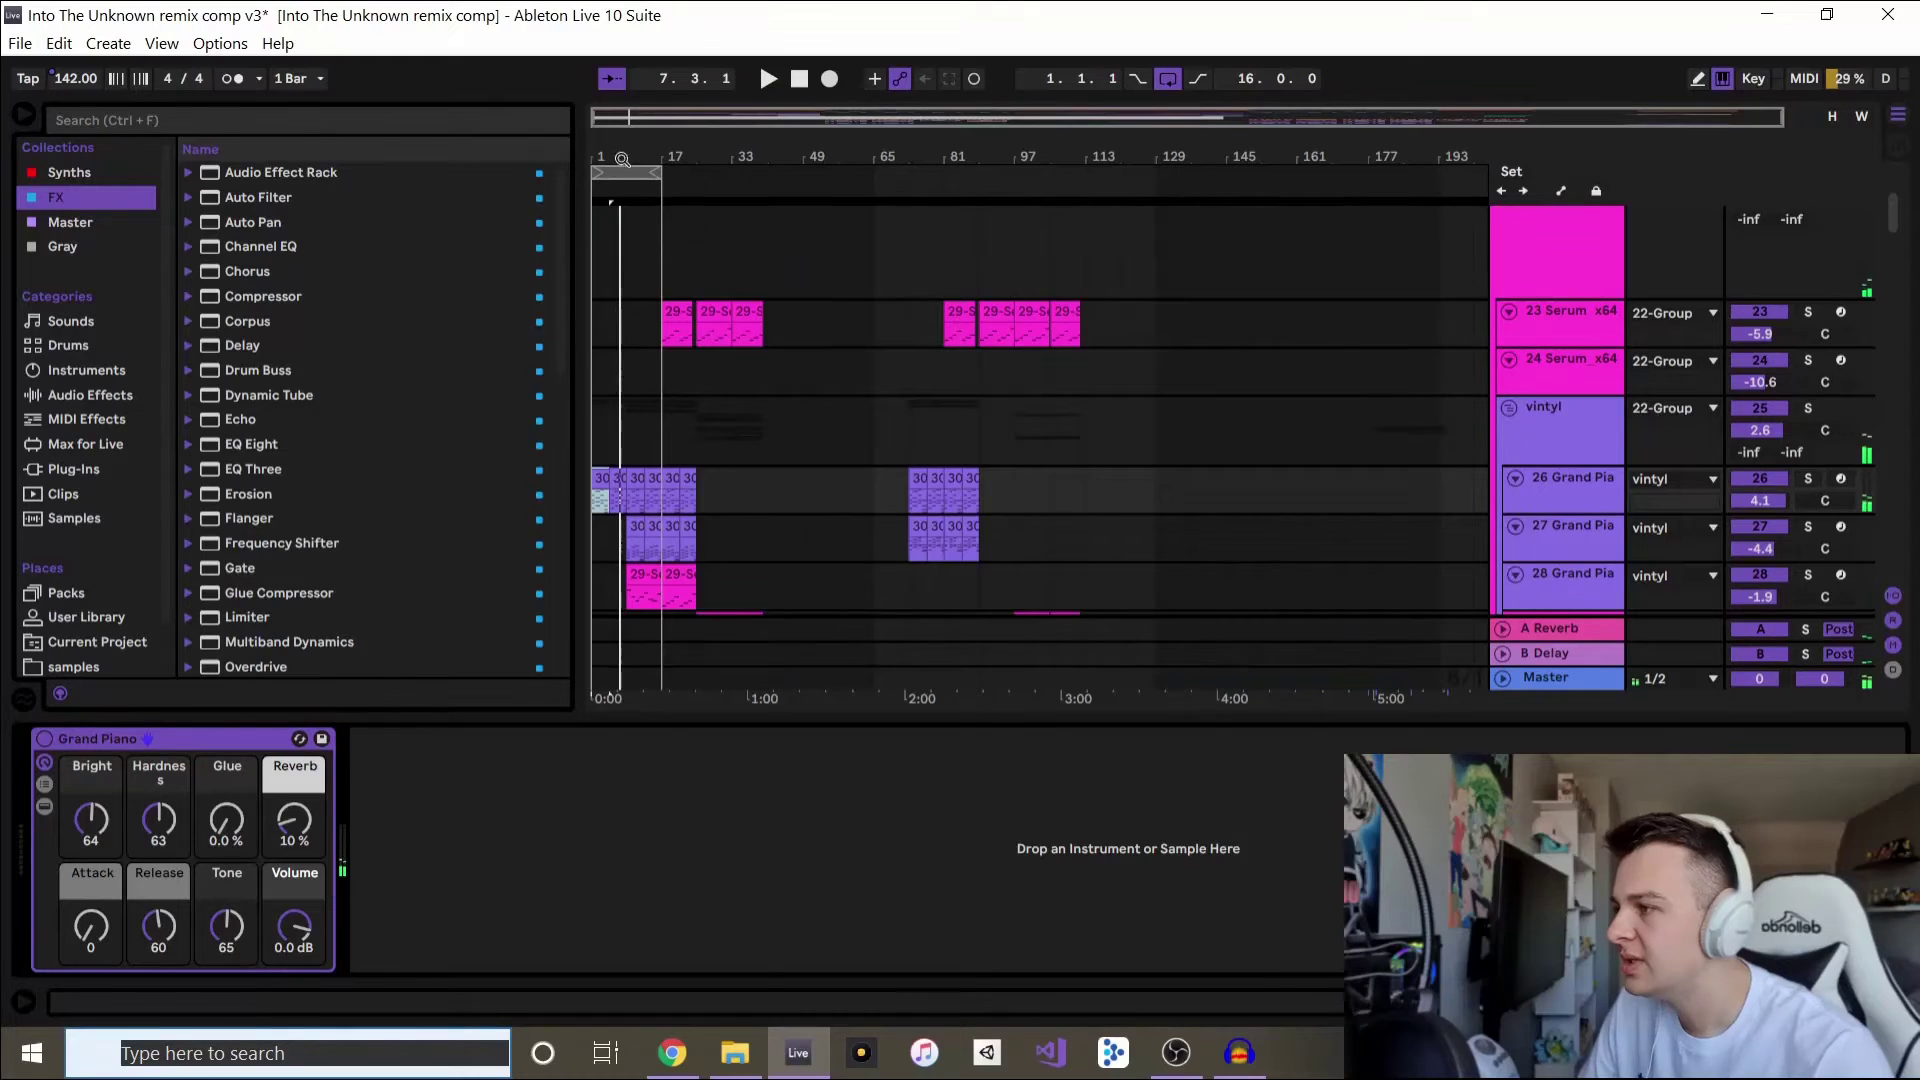
- Move the 16-bar loop to start at bar 25 and play the build section while examining its tracks
left_click_drag(644, 173, 712, 184)
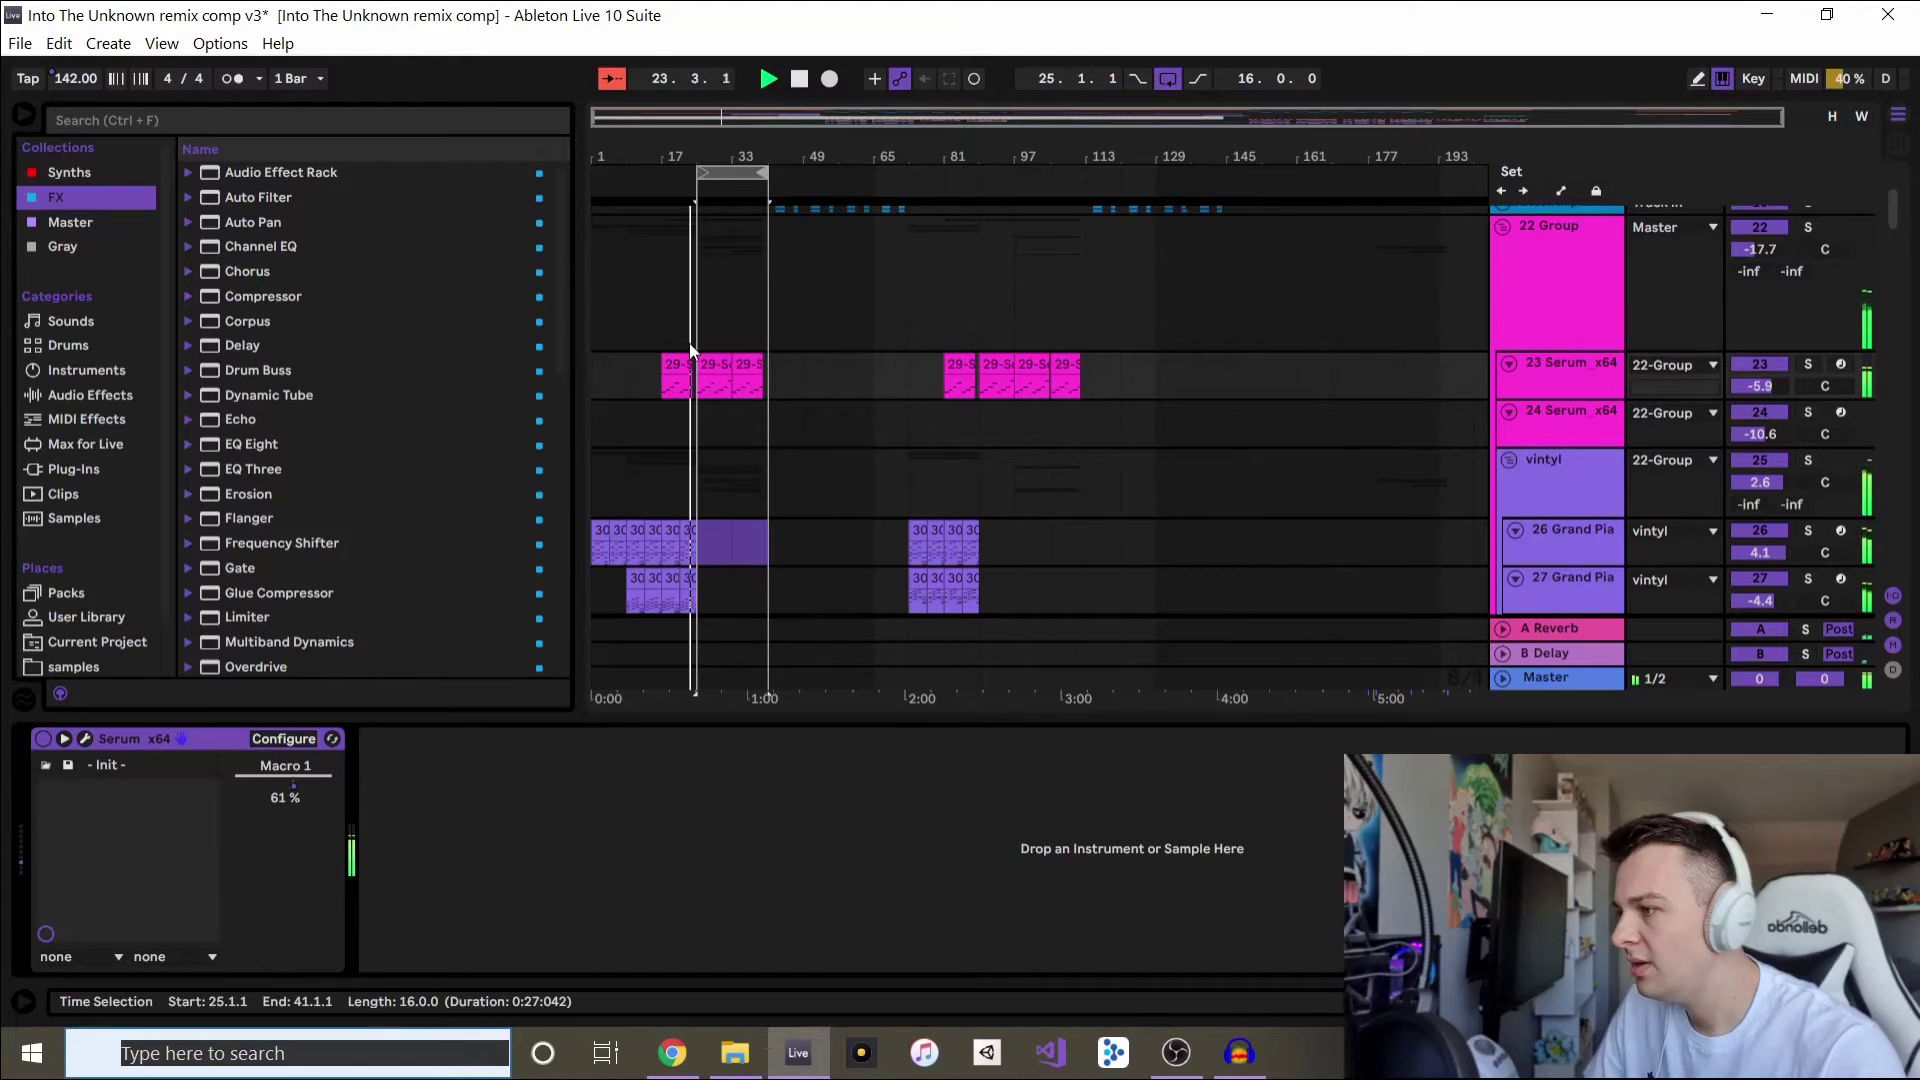
key("space")
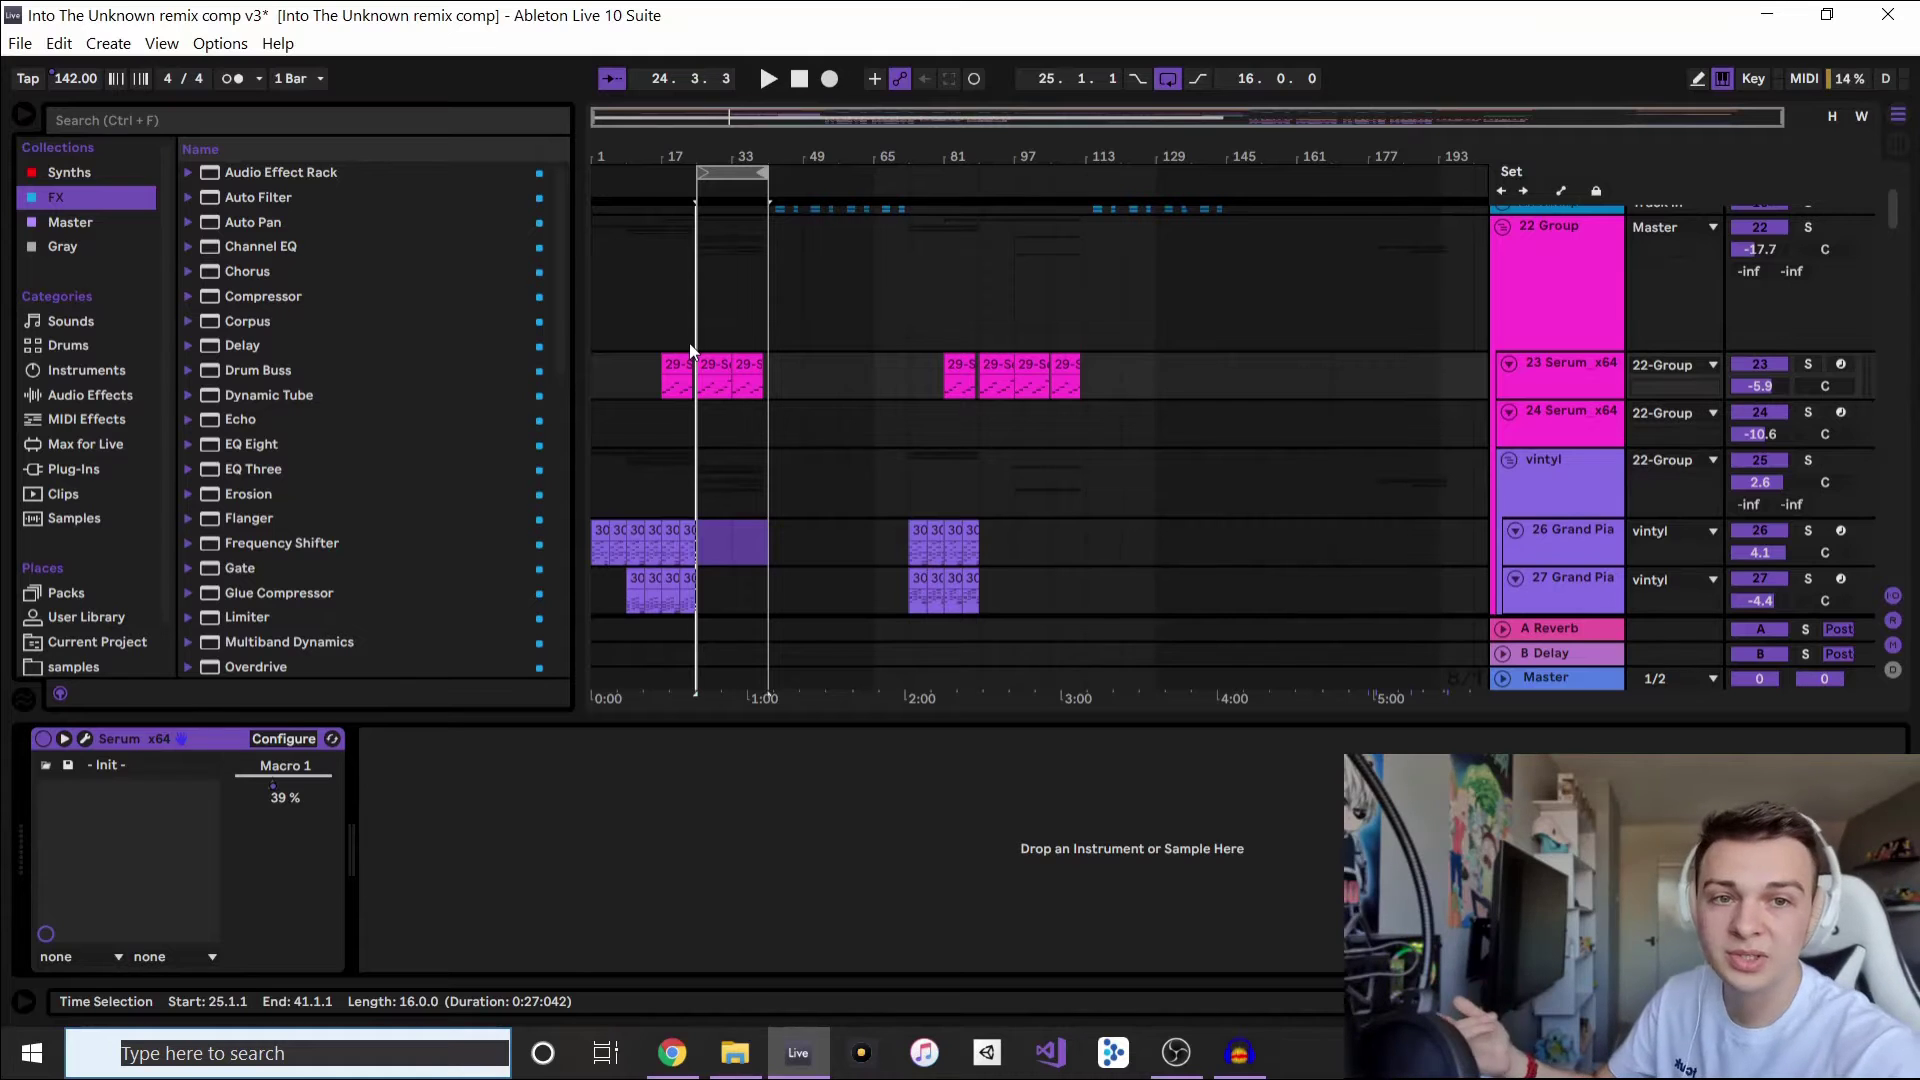
key("space")
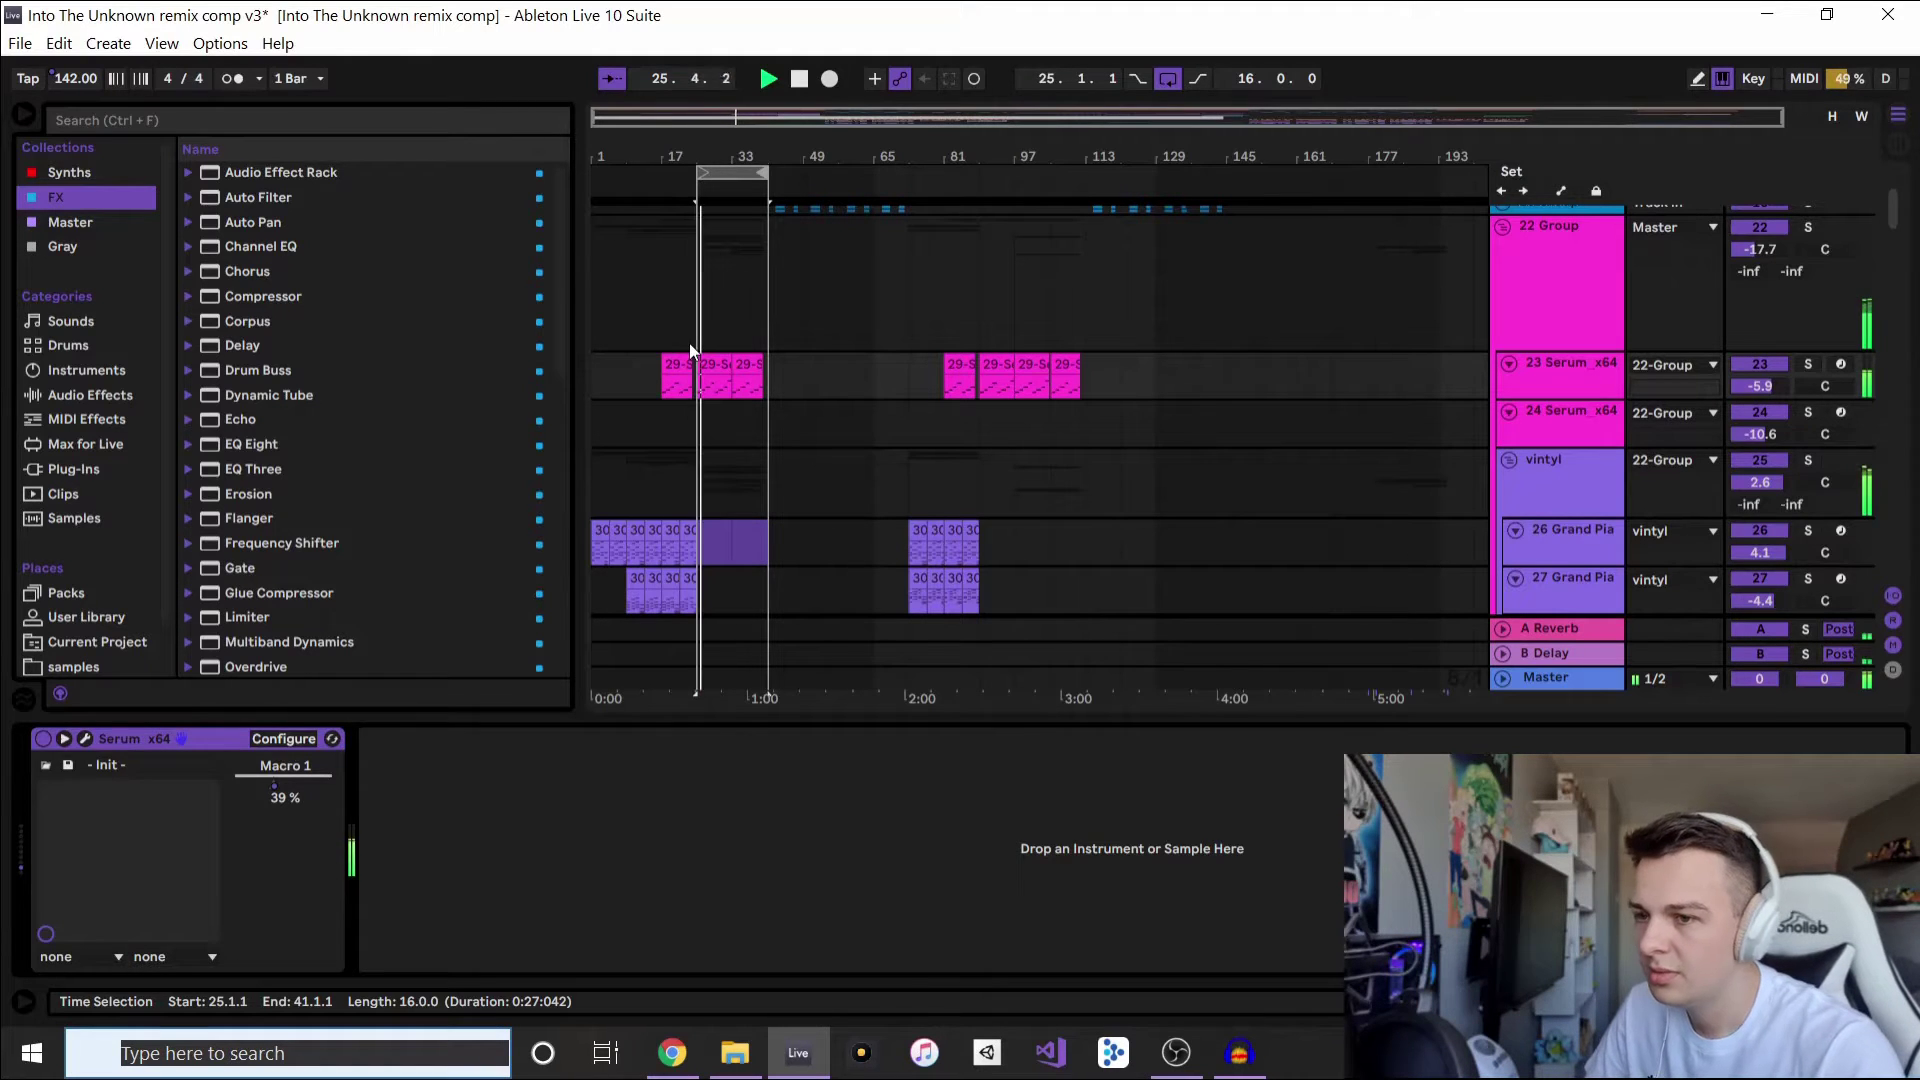
scroll(1146, 380, "up", 3)
scroll(1138, 422, "down", 10)
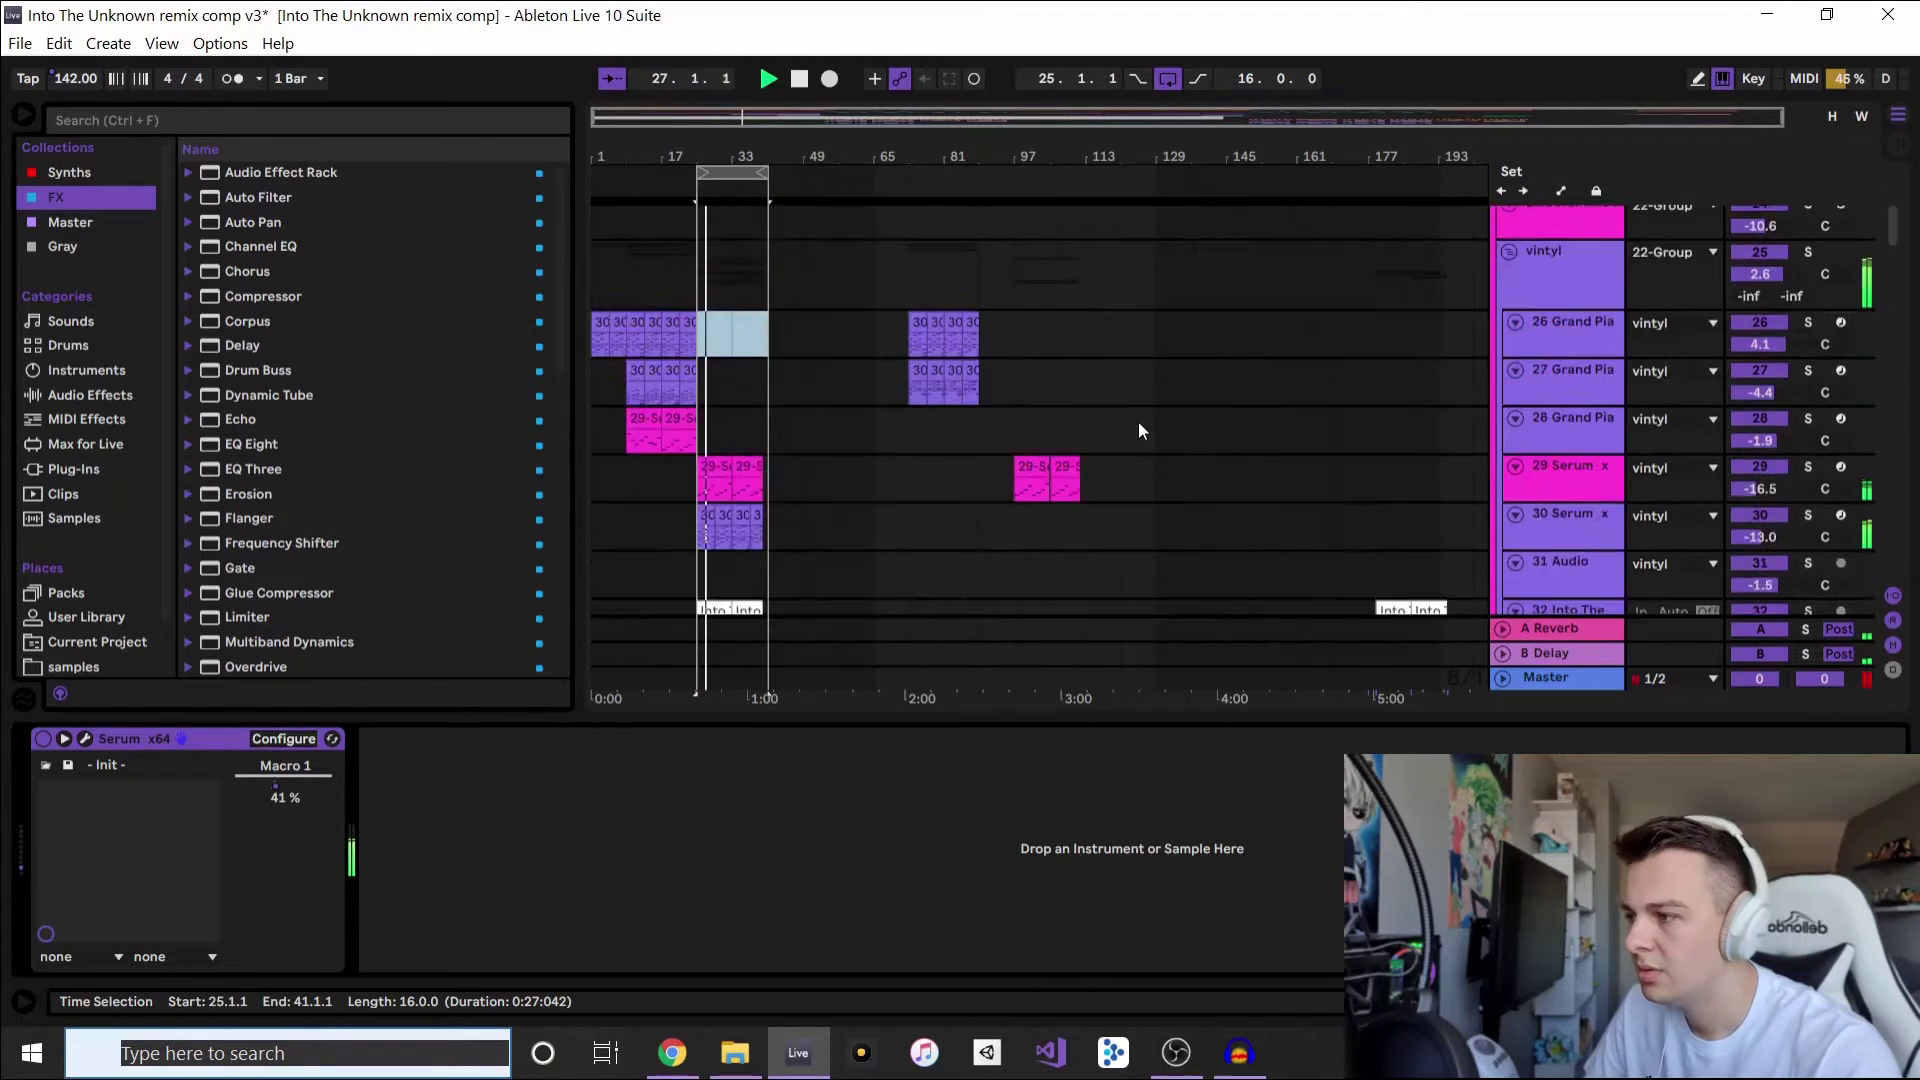
scroll(1137, 434, "down", 6)
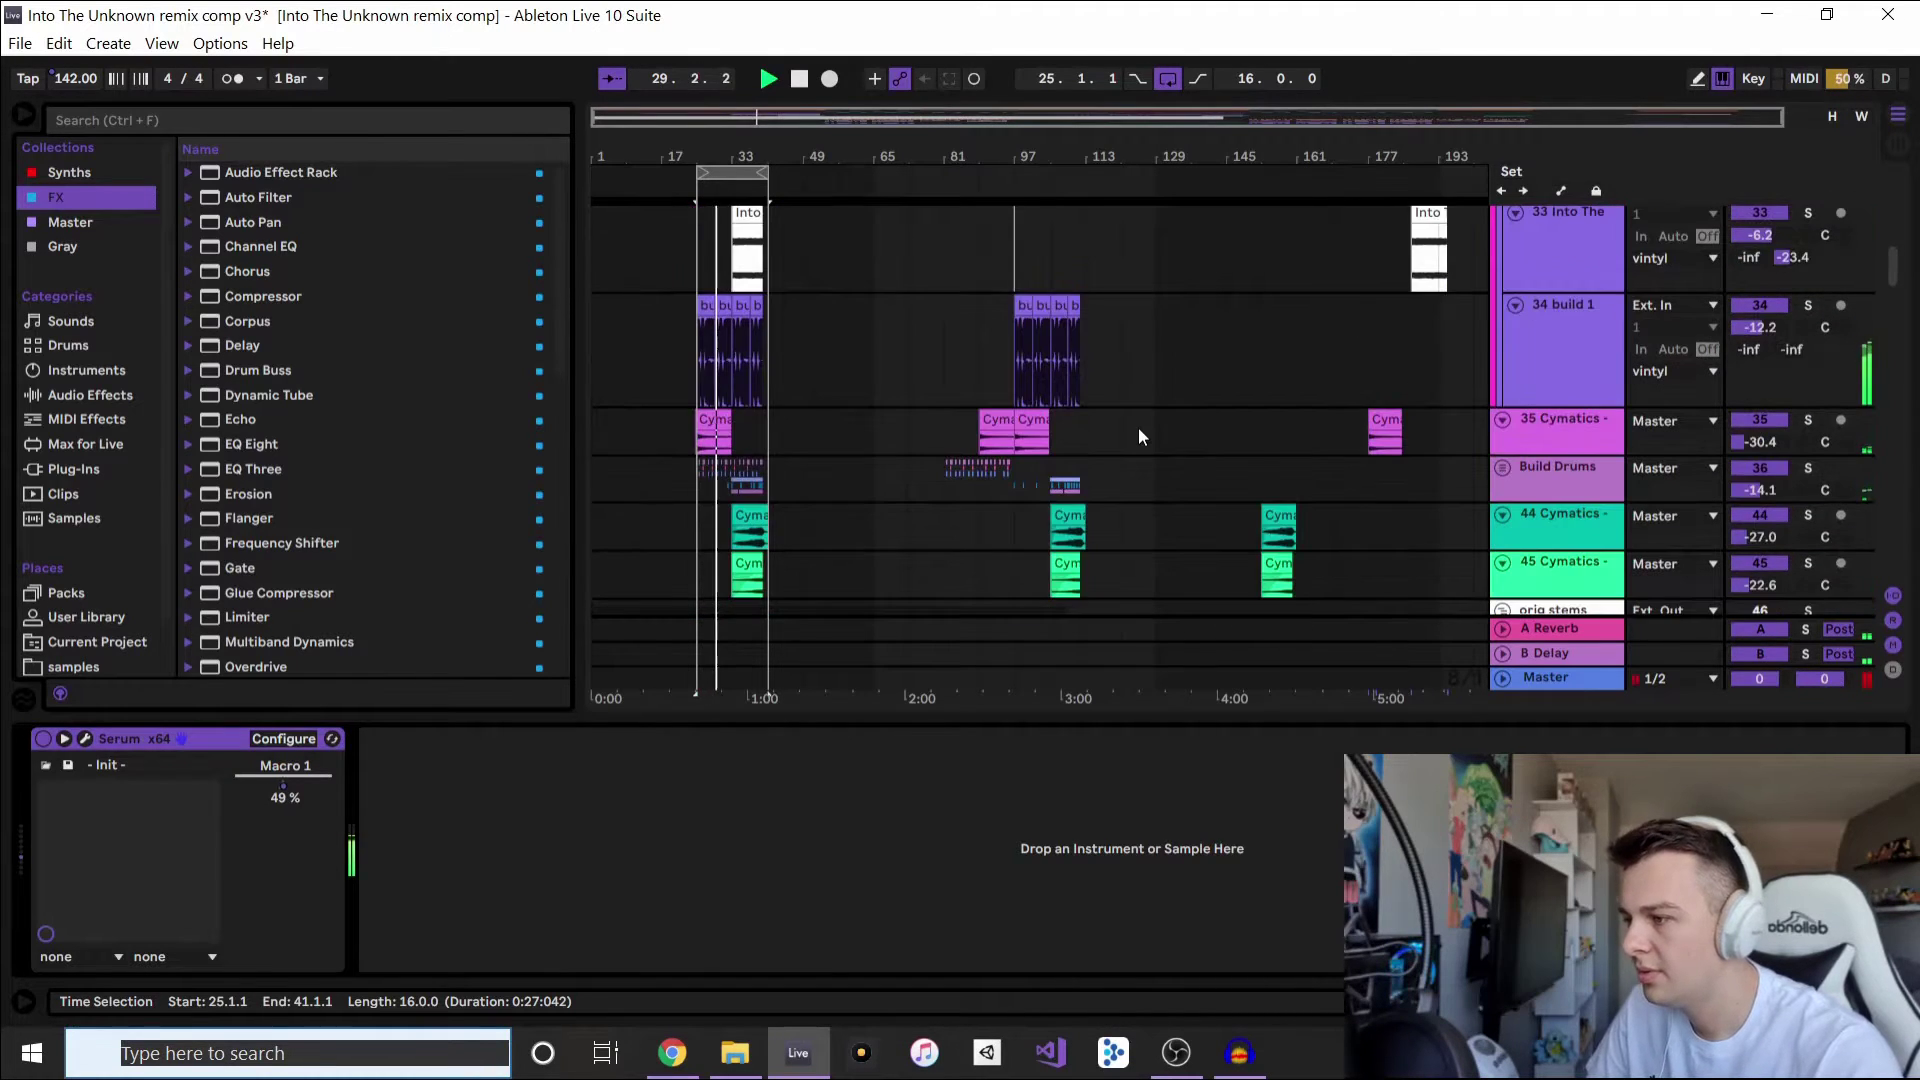
key("space")
- Solo the 32 Into The track inside the vintyl group
scroll(1137, 434, "up", 6)
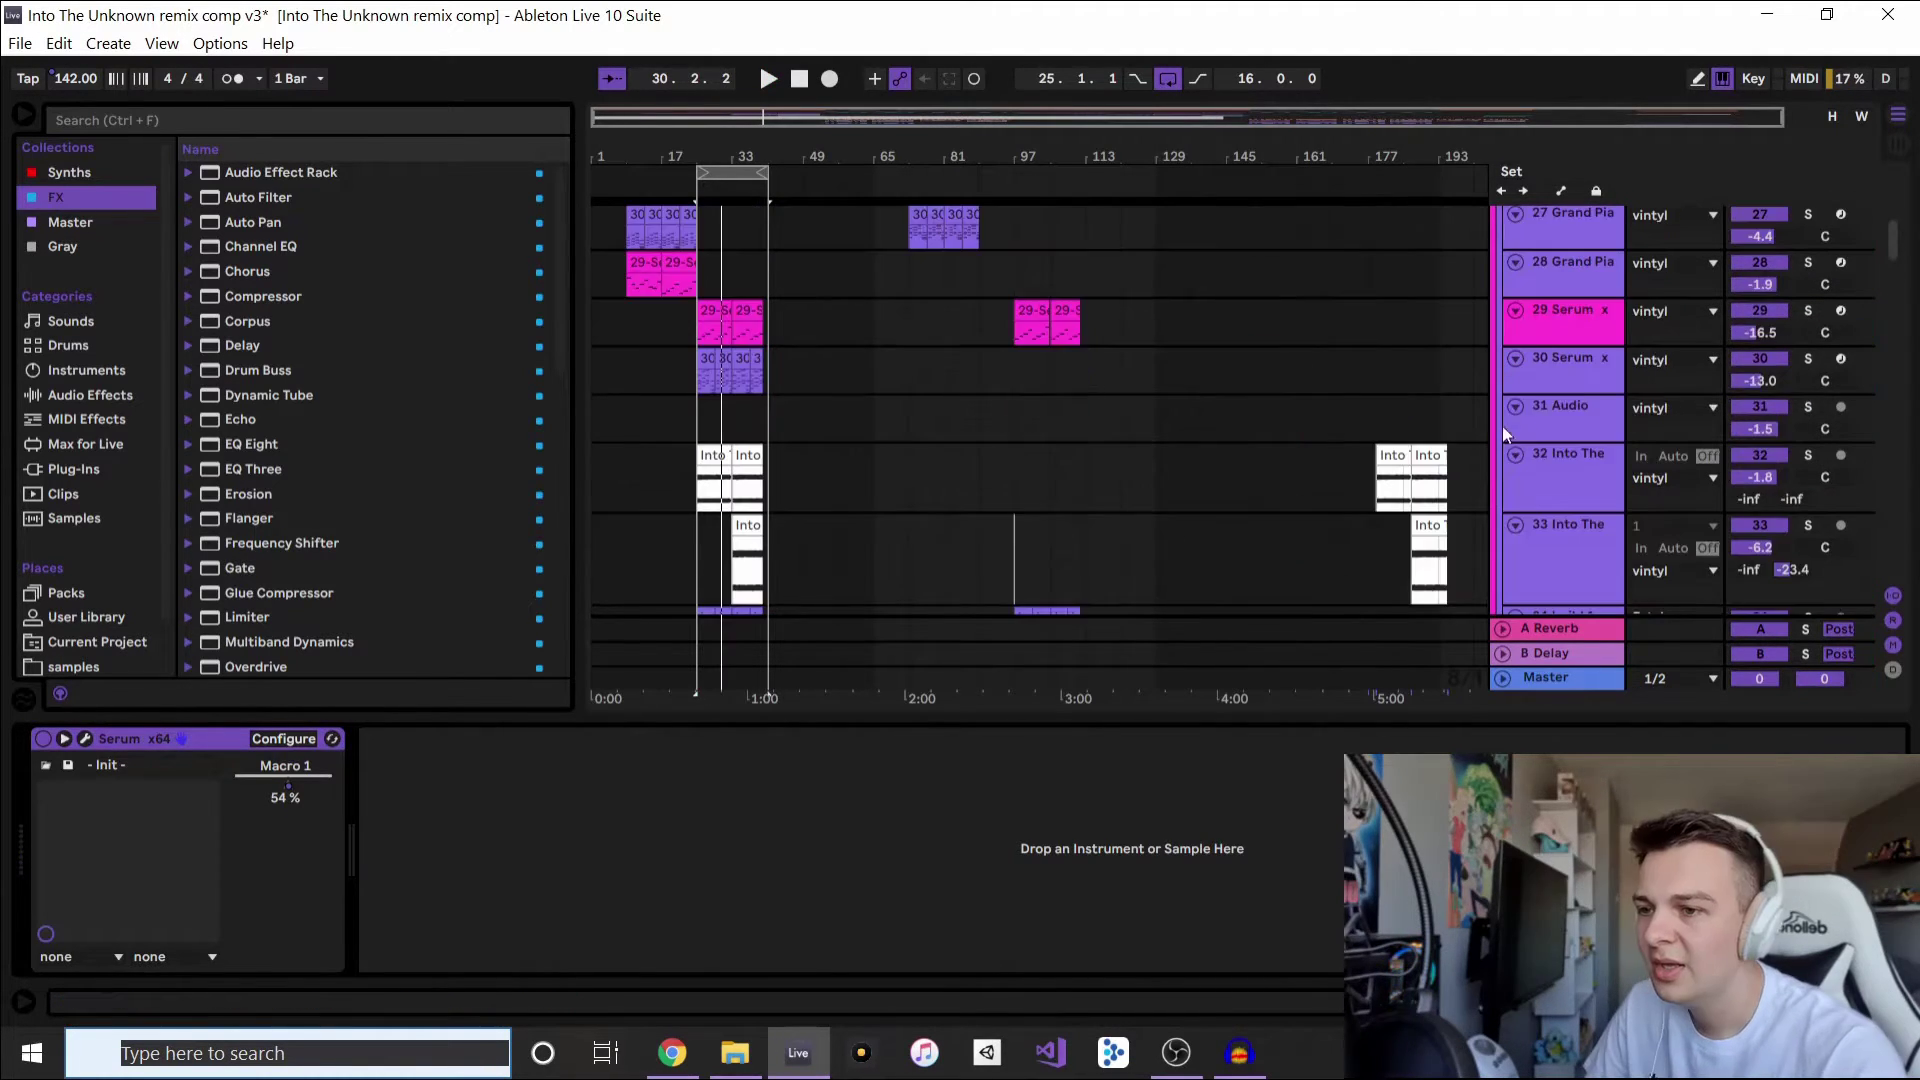
scroll(1501, 432, "down", 3)
scroll(1391, 240, "down", 2)
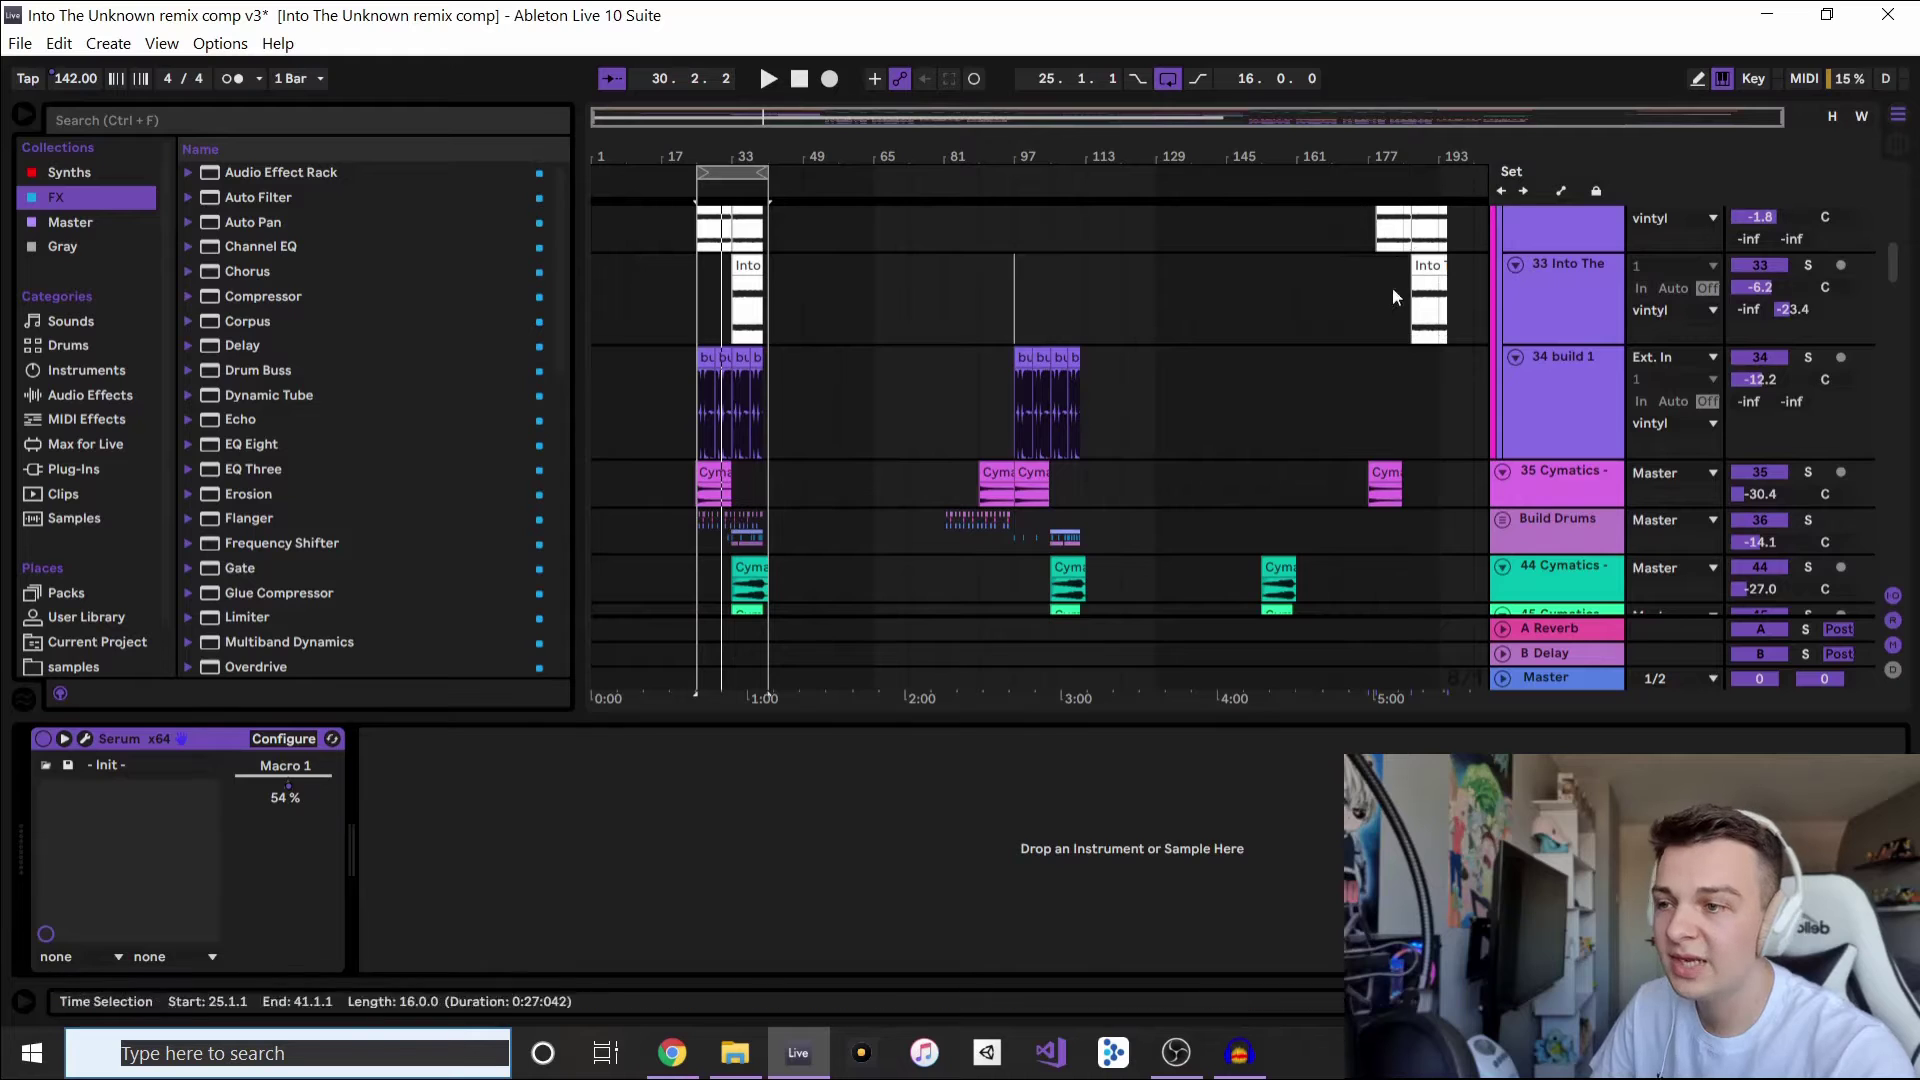
scroll(1587, 324, "up", 2)
left_click(1563, 272)
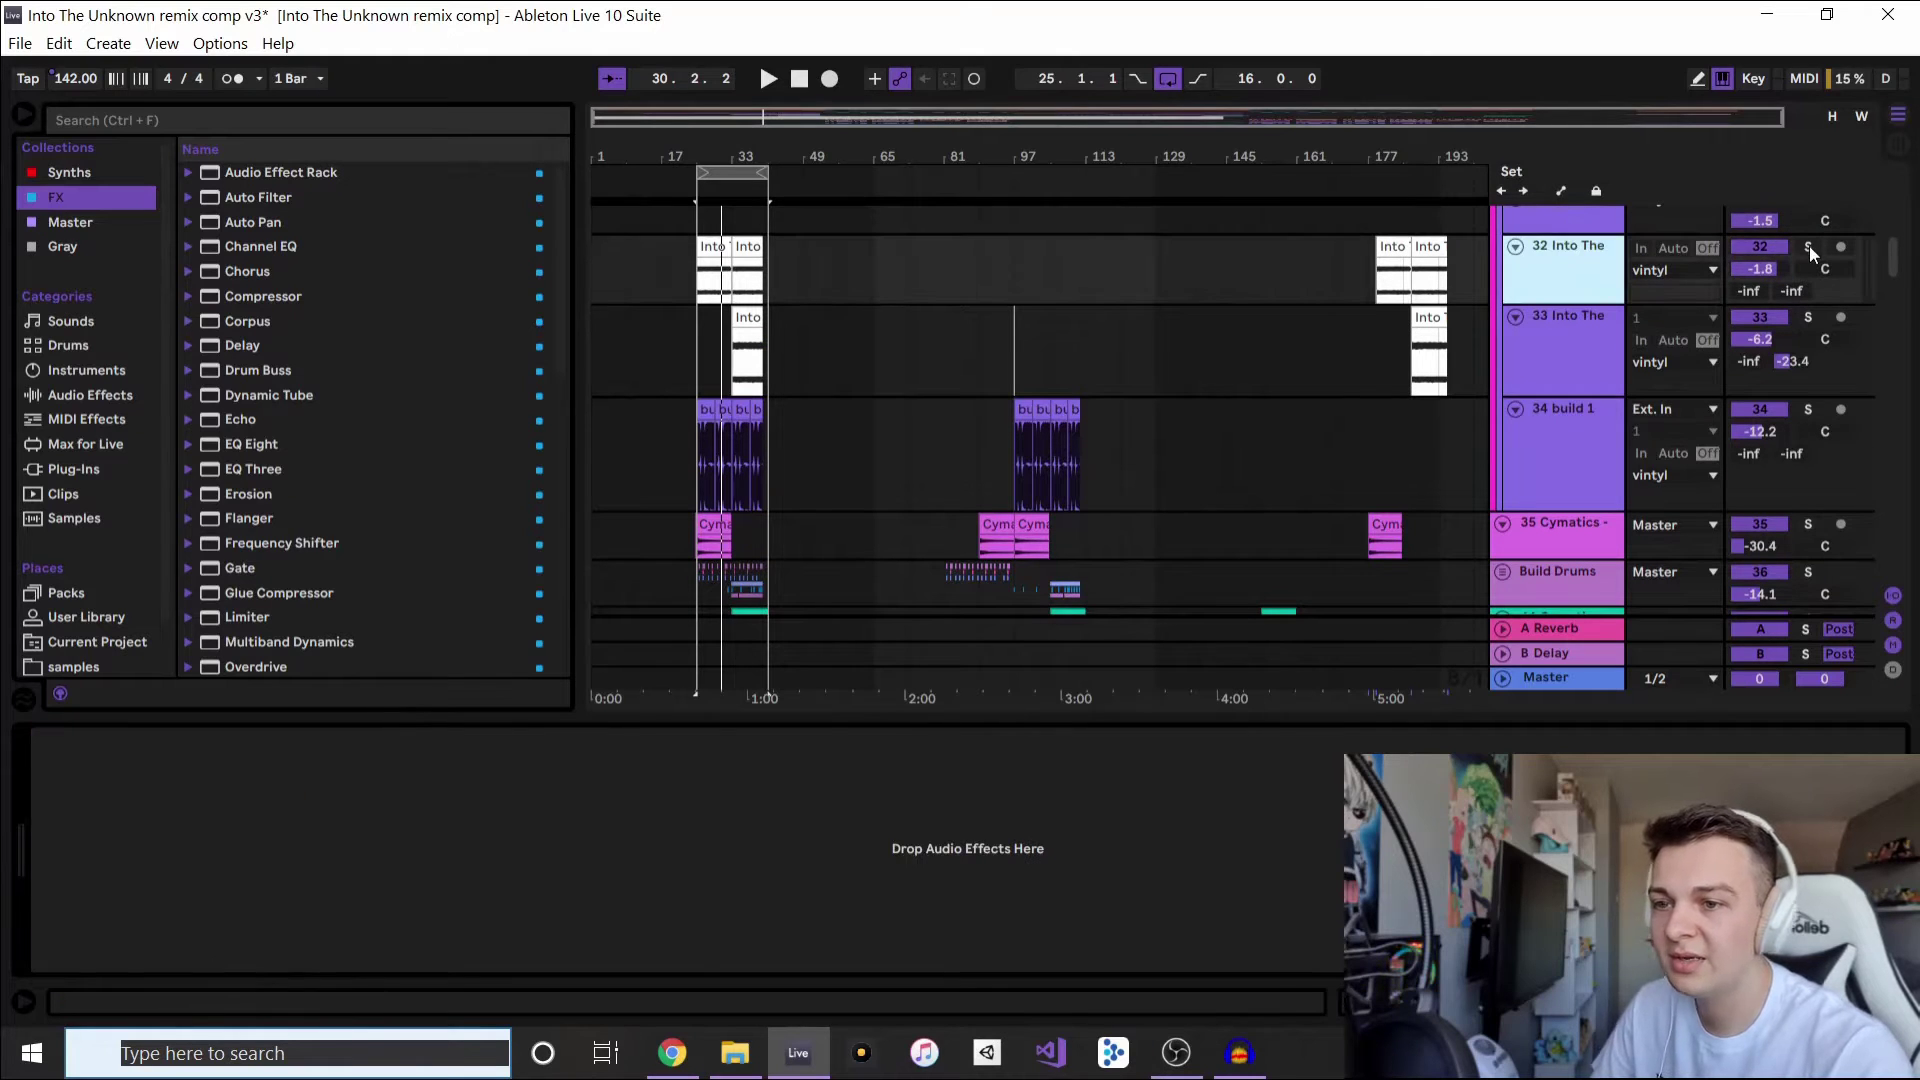
left_click(1808, 246)
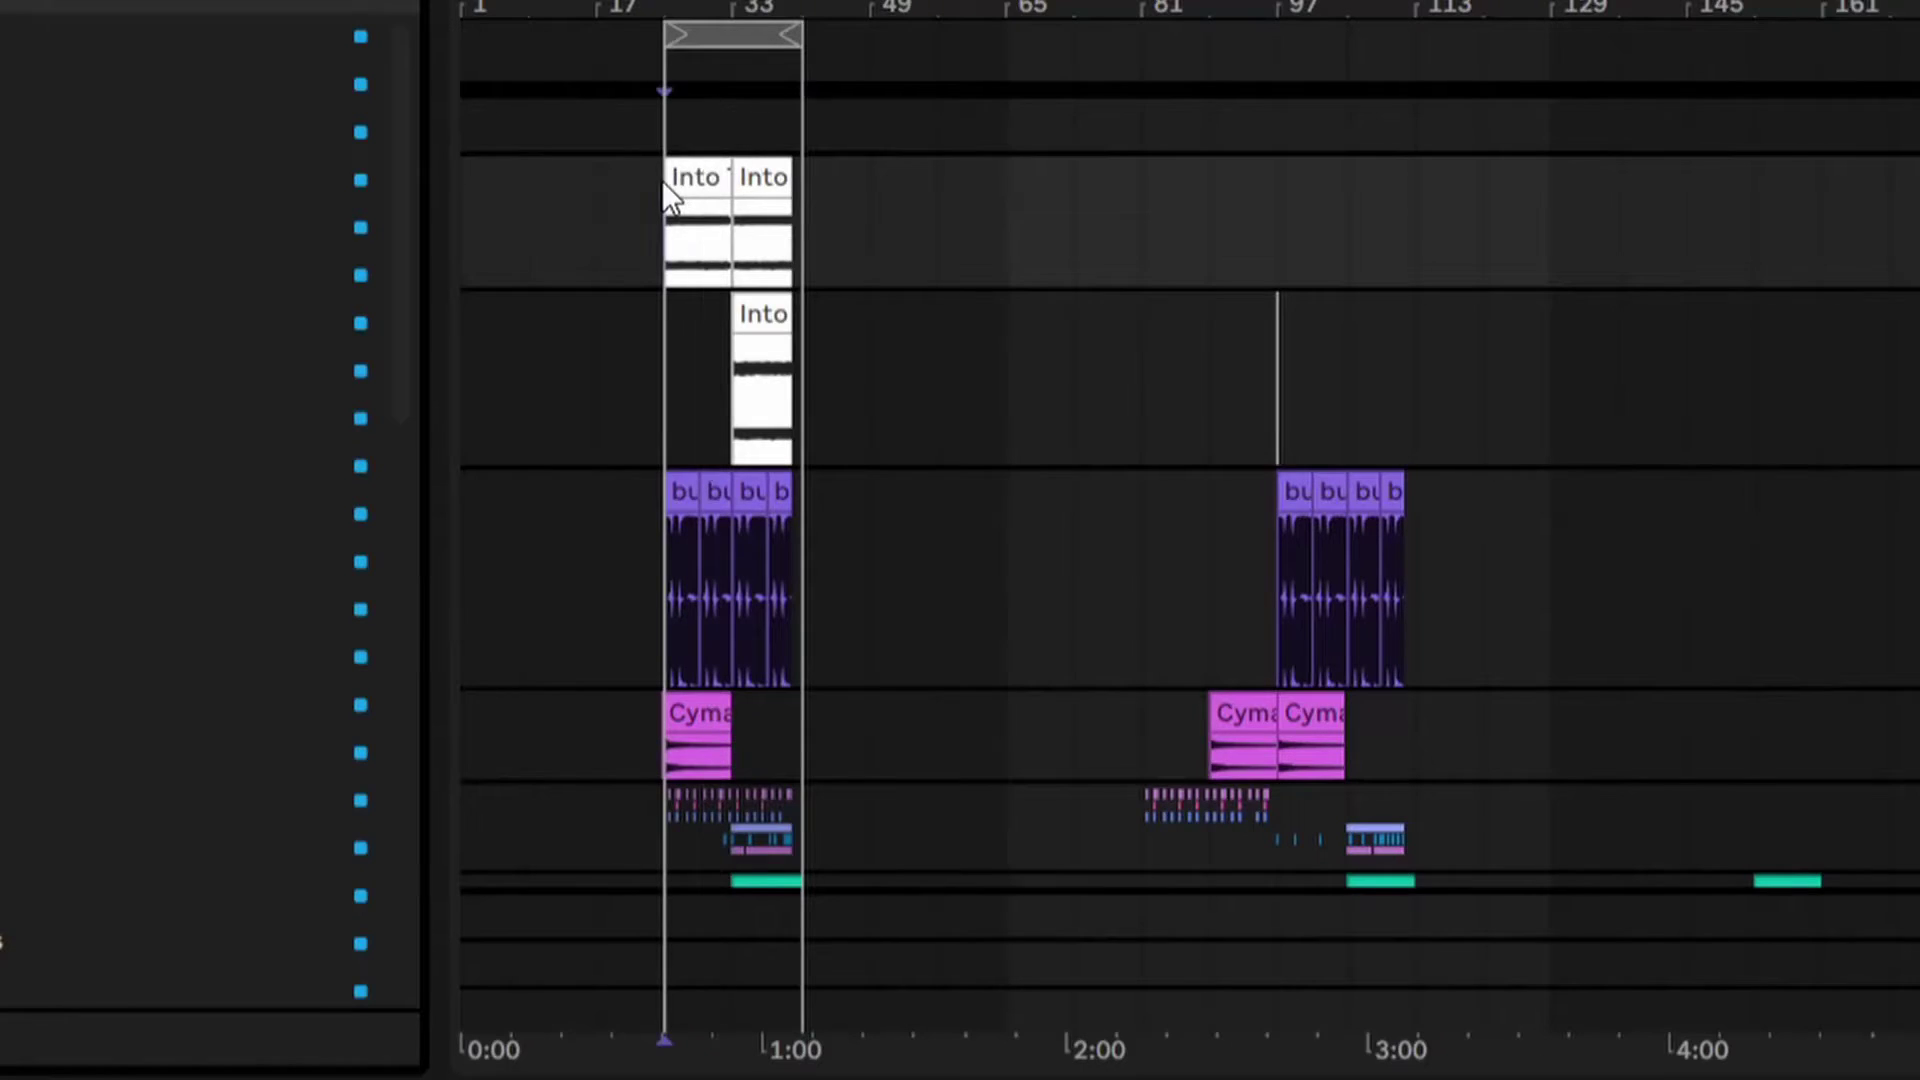
- Play the soloed track's first clip from bar 25, then take the track out of solo
left_click(714, 250)
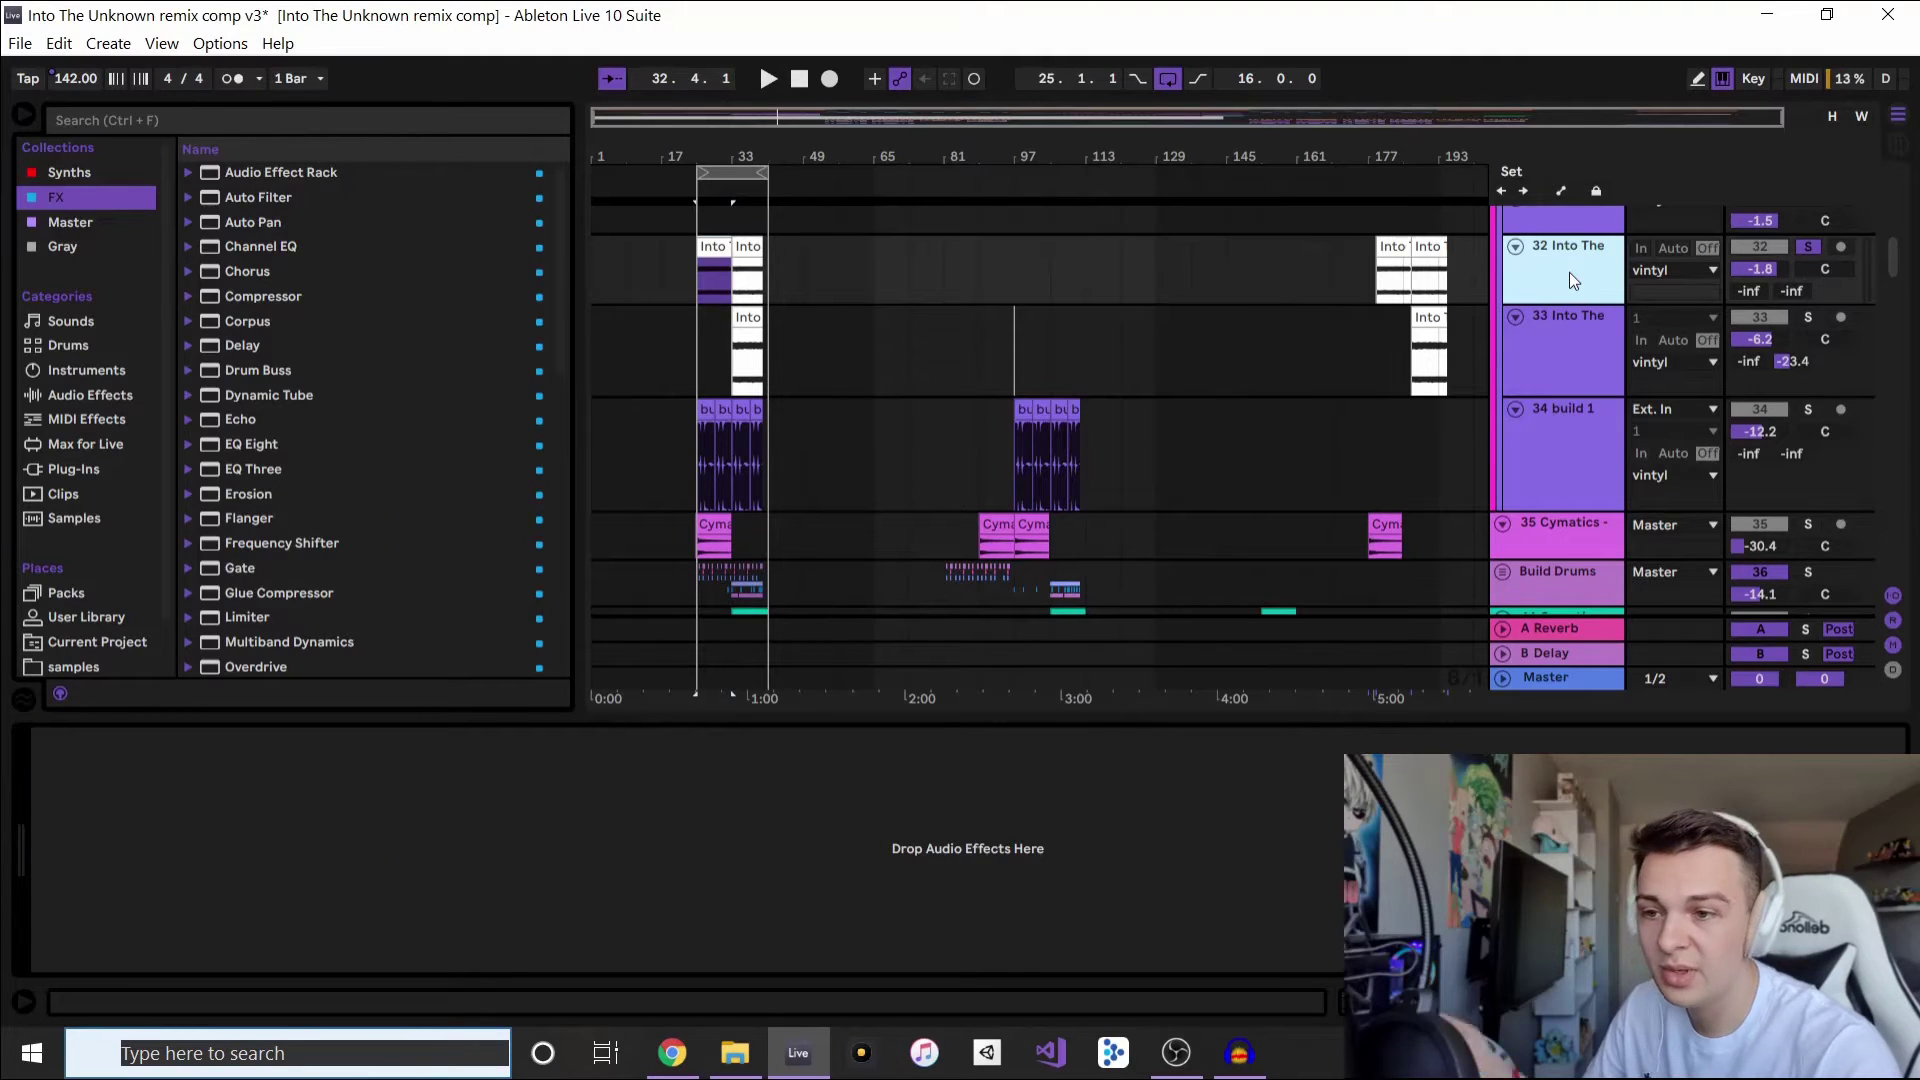
scroll(1575, 274, "up", 5)
scroll(1585, 311, "up", 2)
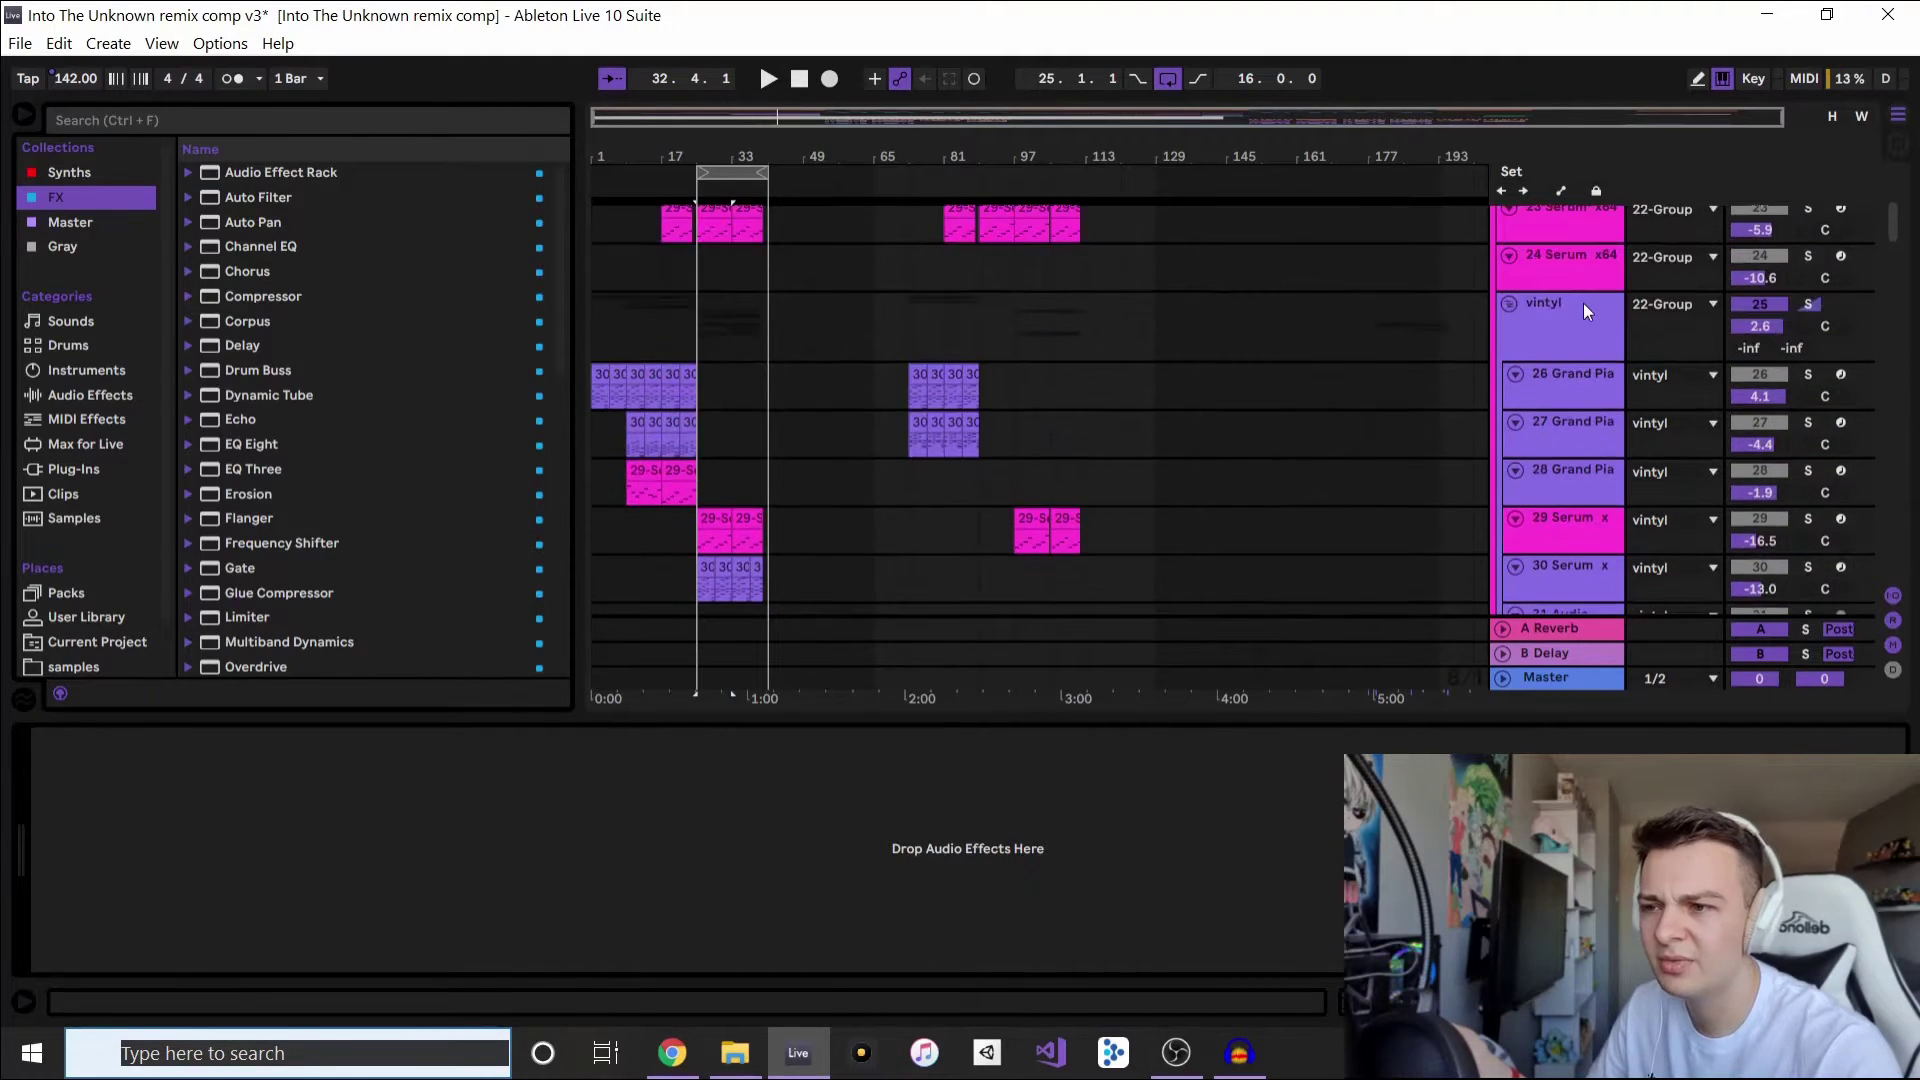
scroll(1585, 311, "down", 3)
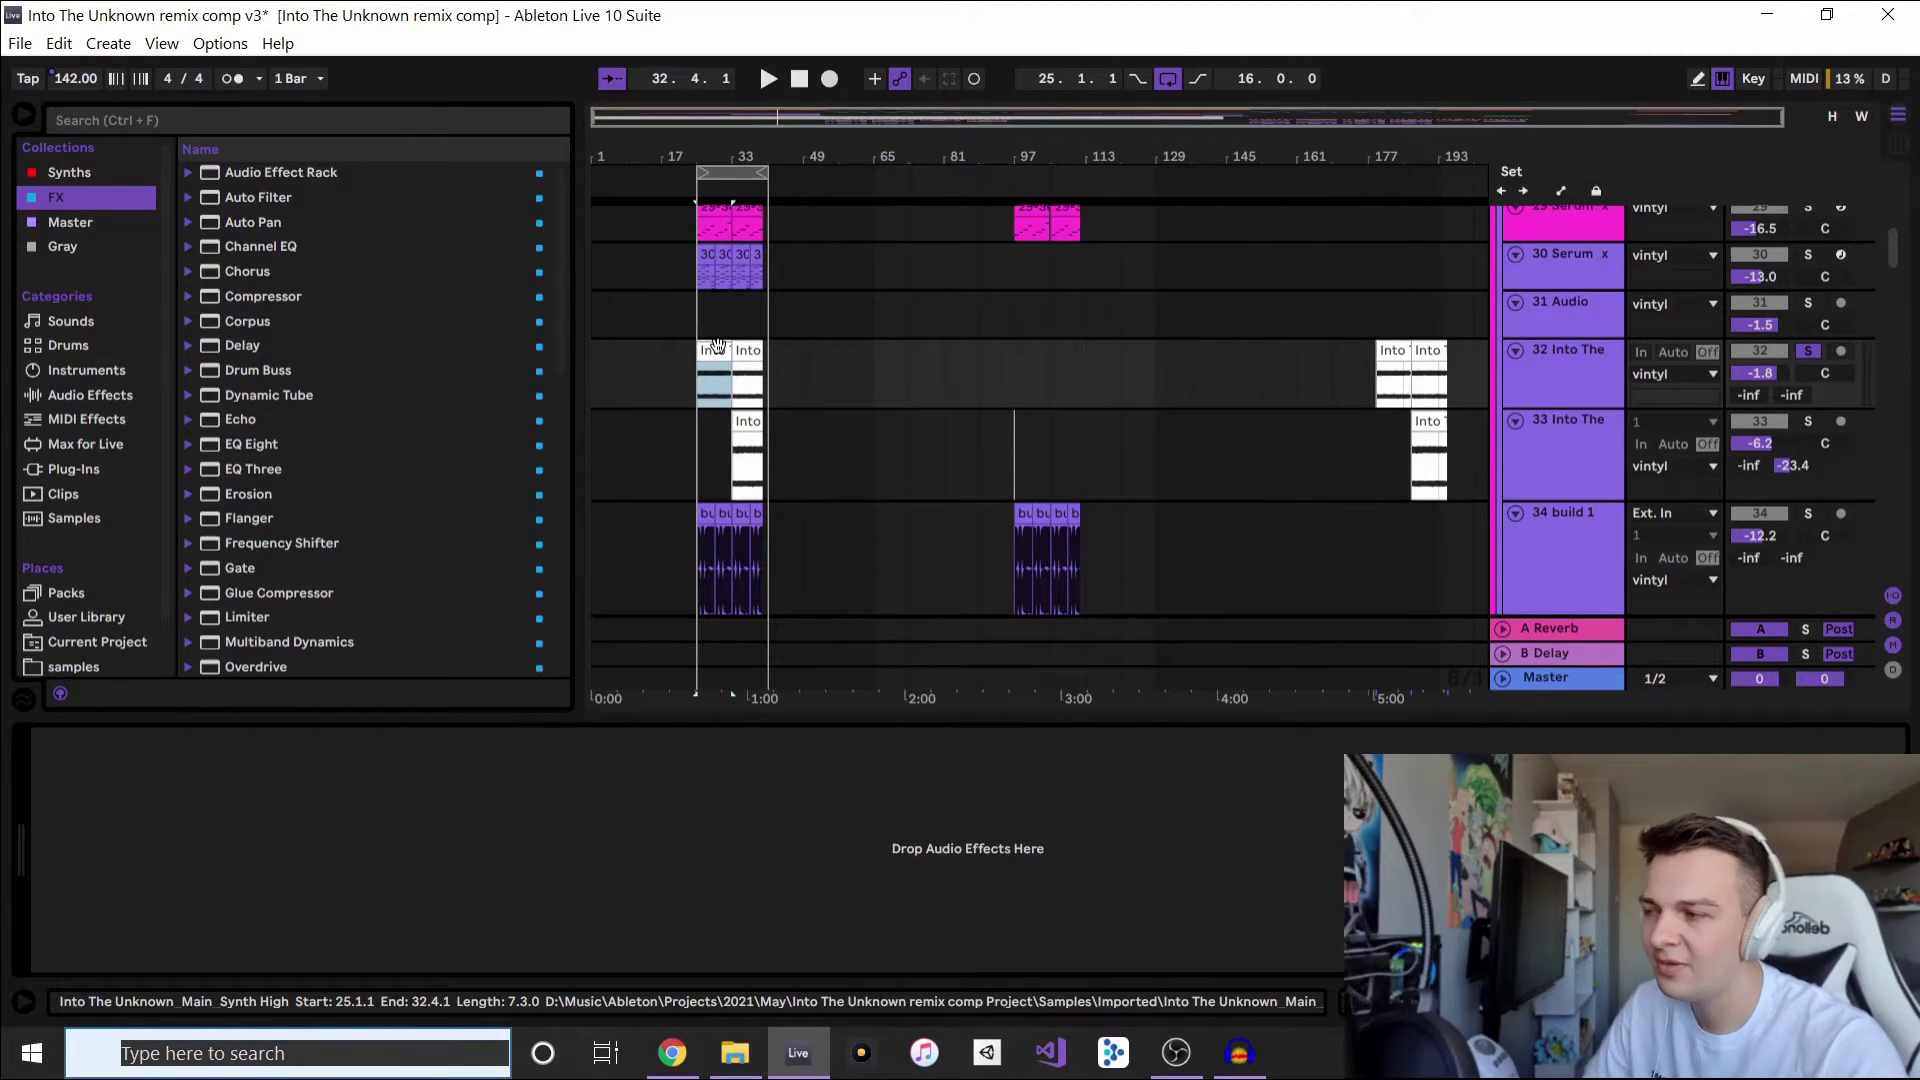
key("space")
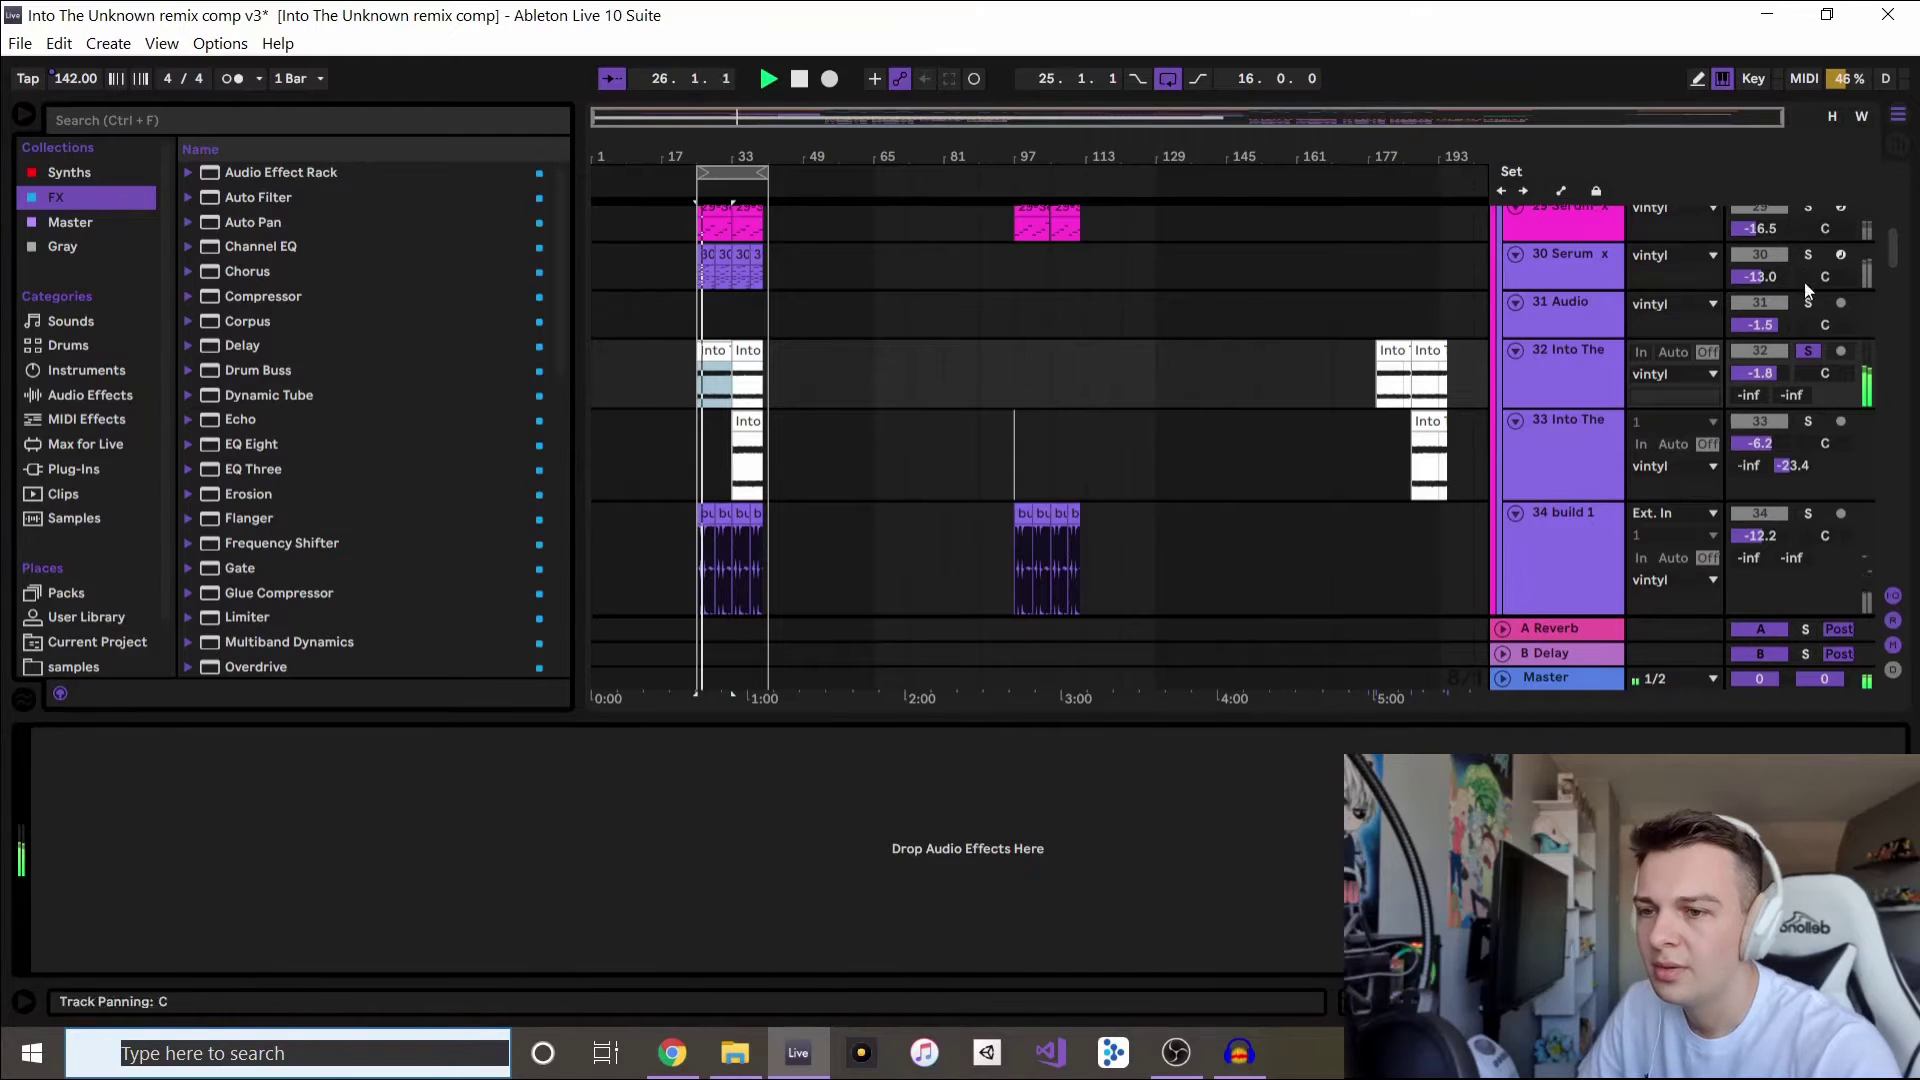
left_click(1807, 351)
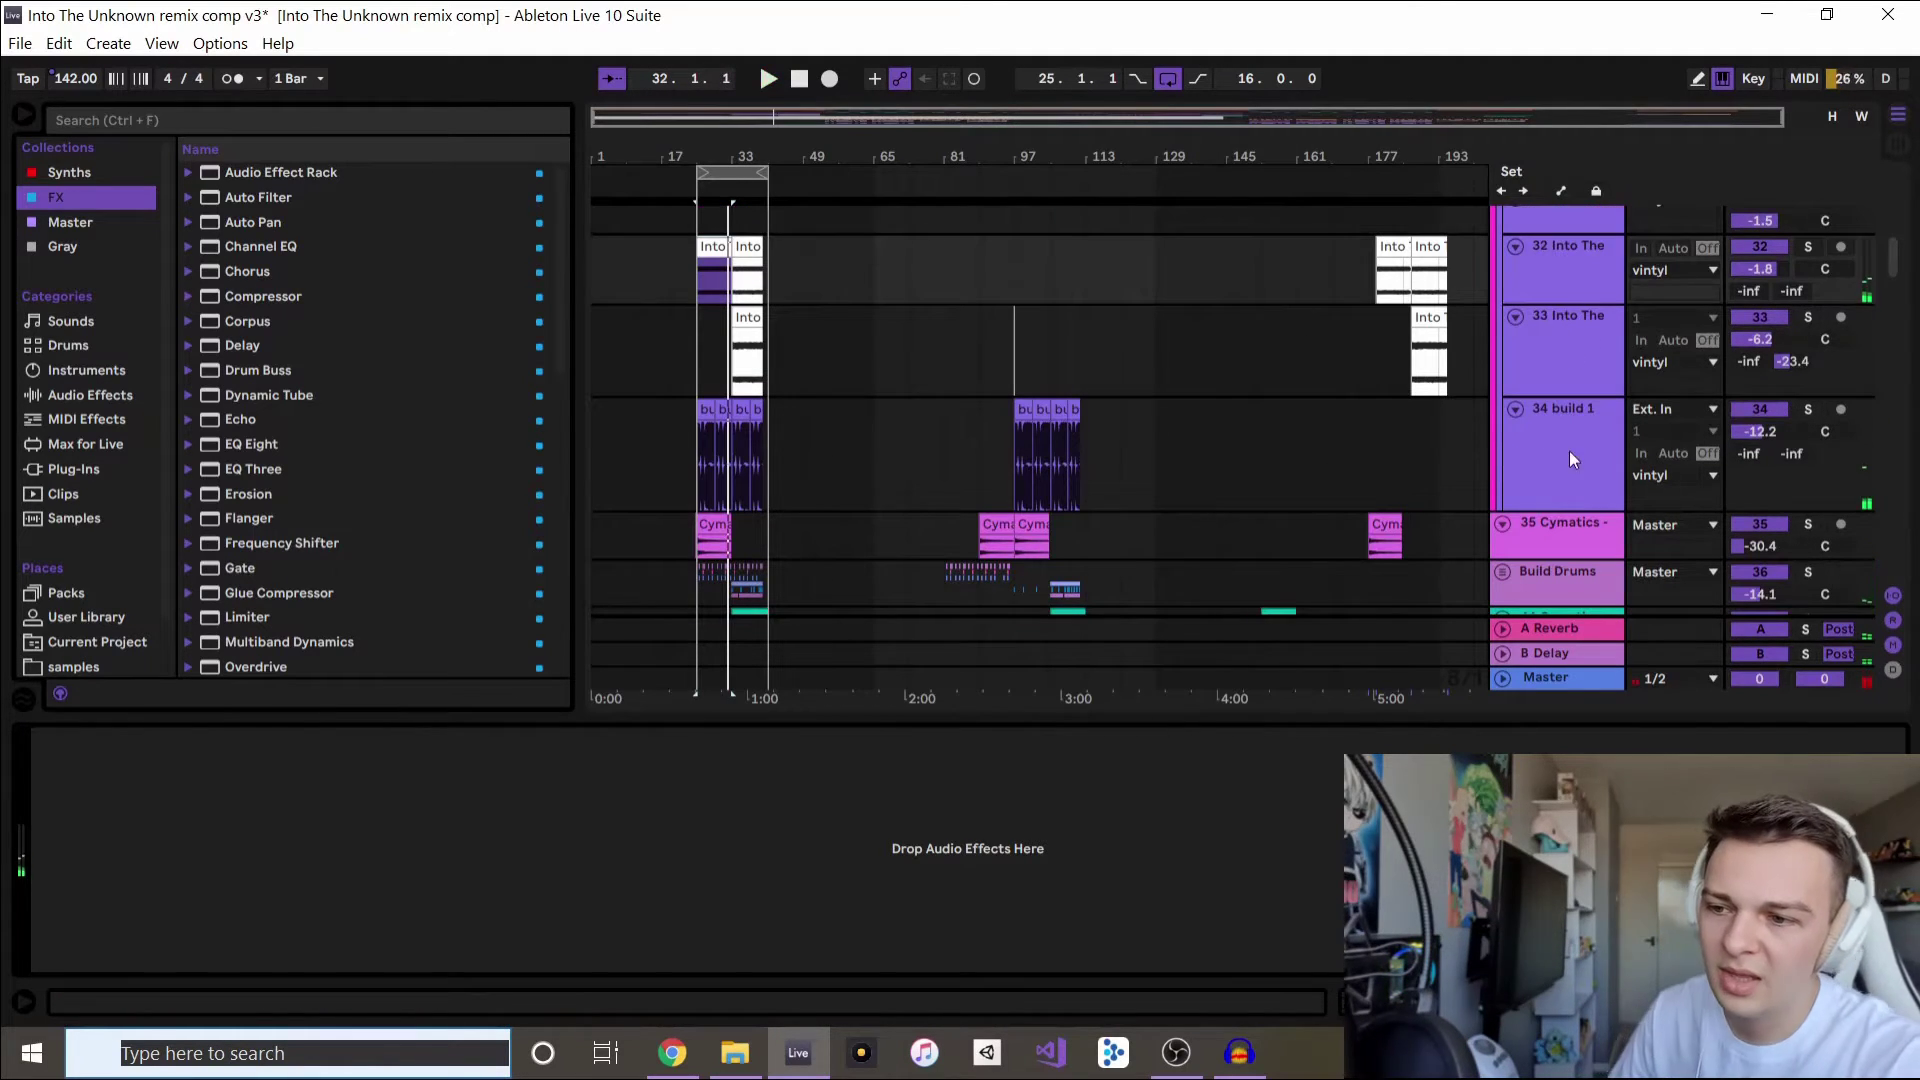
- Solo the 34 build 1 track and play it from bar 25 and from bar 33
left_click(1569, 453)
left_click(1805, 411)
left_click(1805, 410)
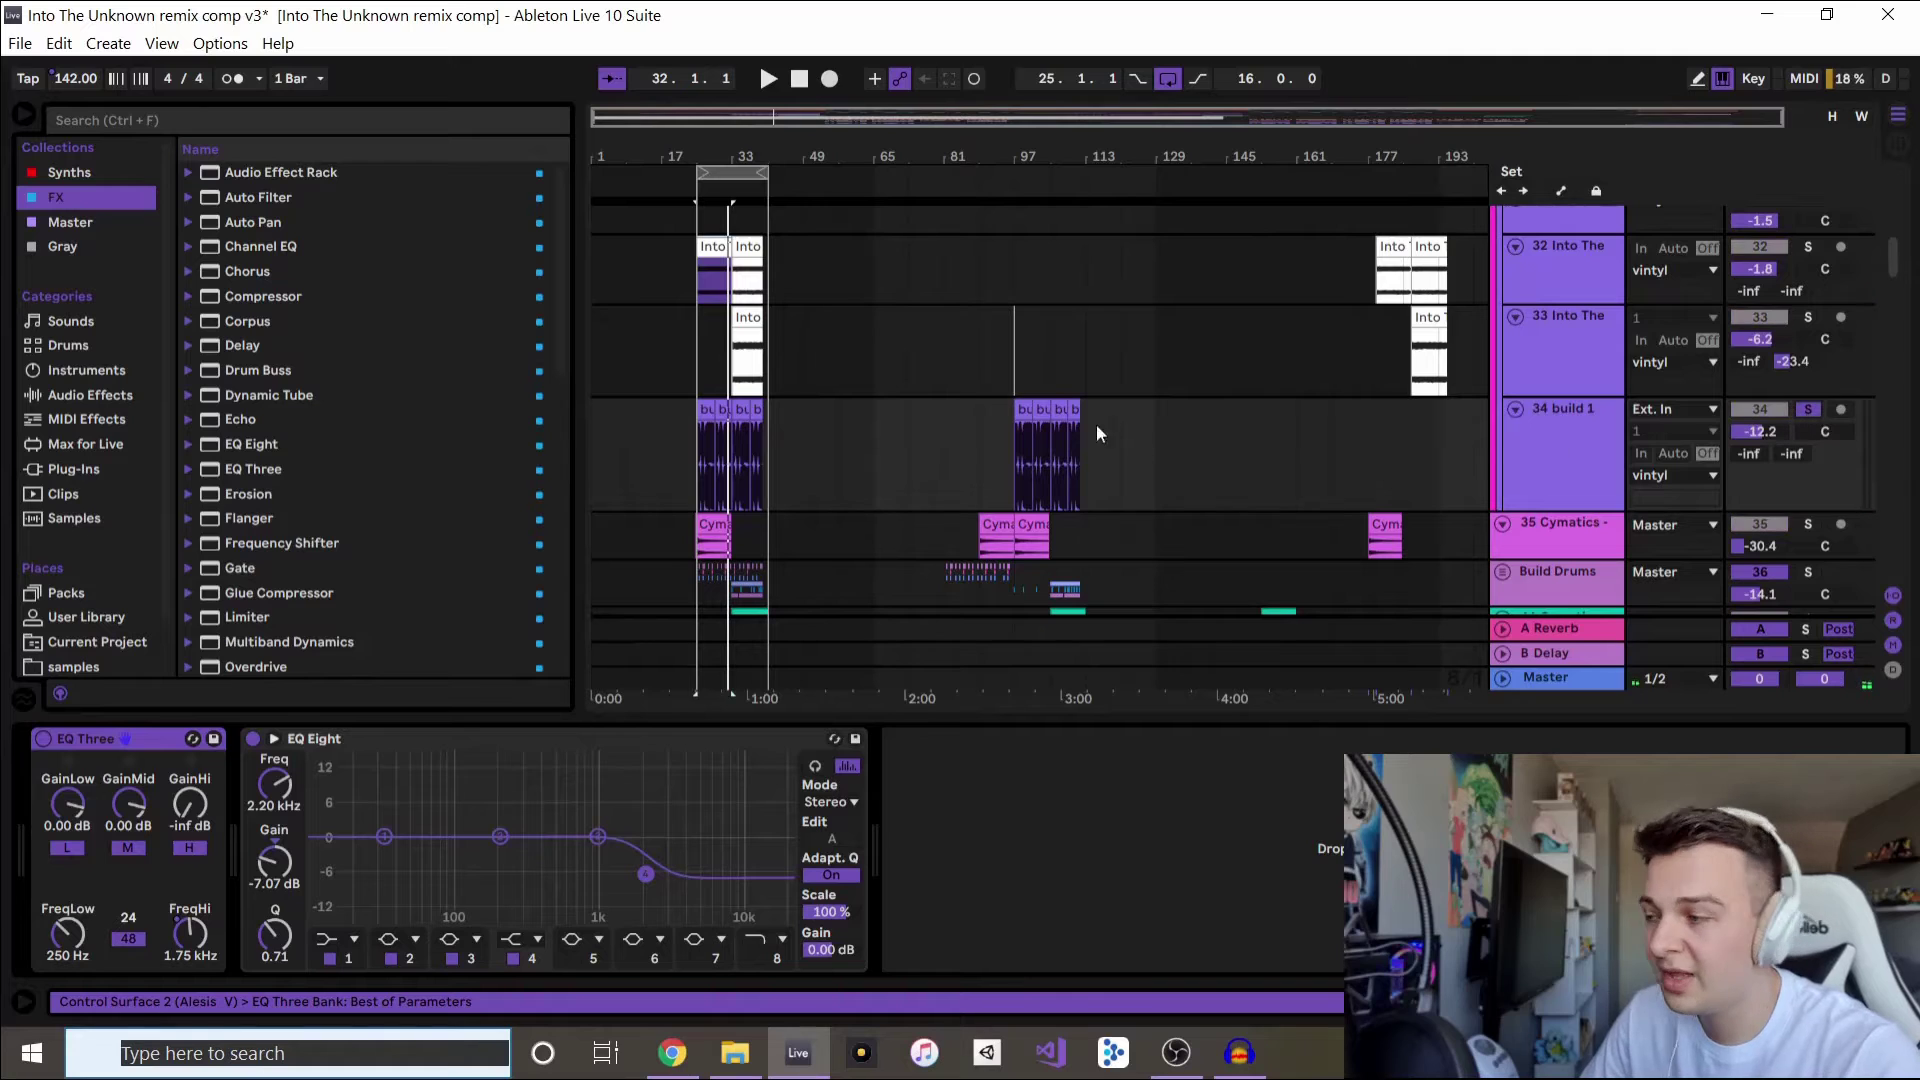
left_click(706, 416)
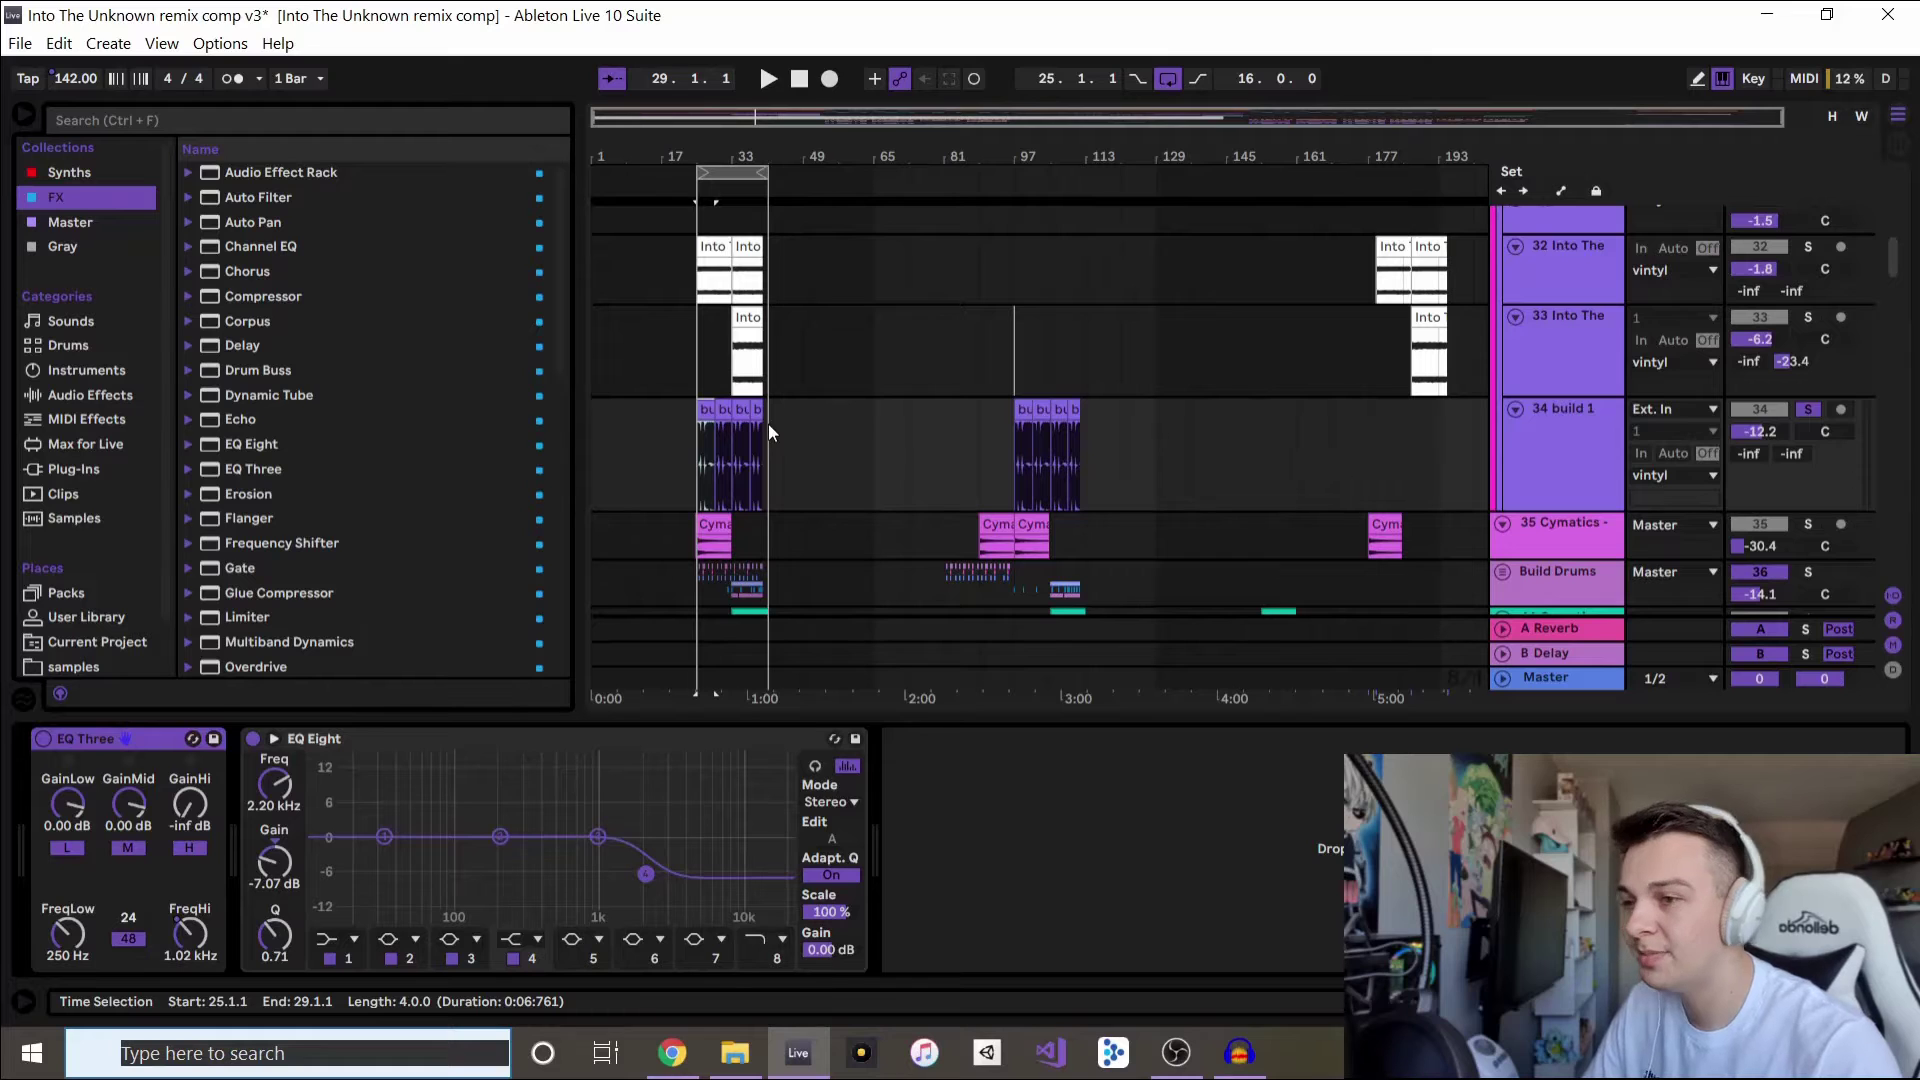
key("space")
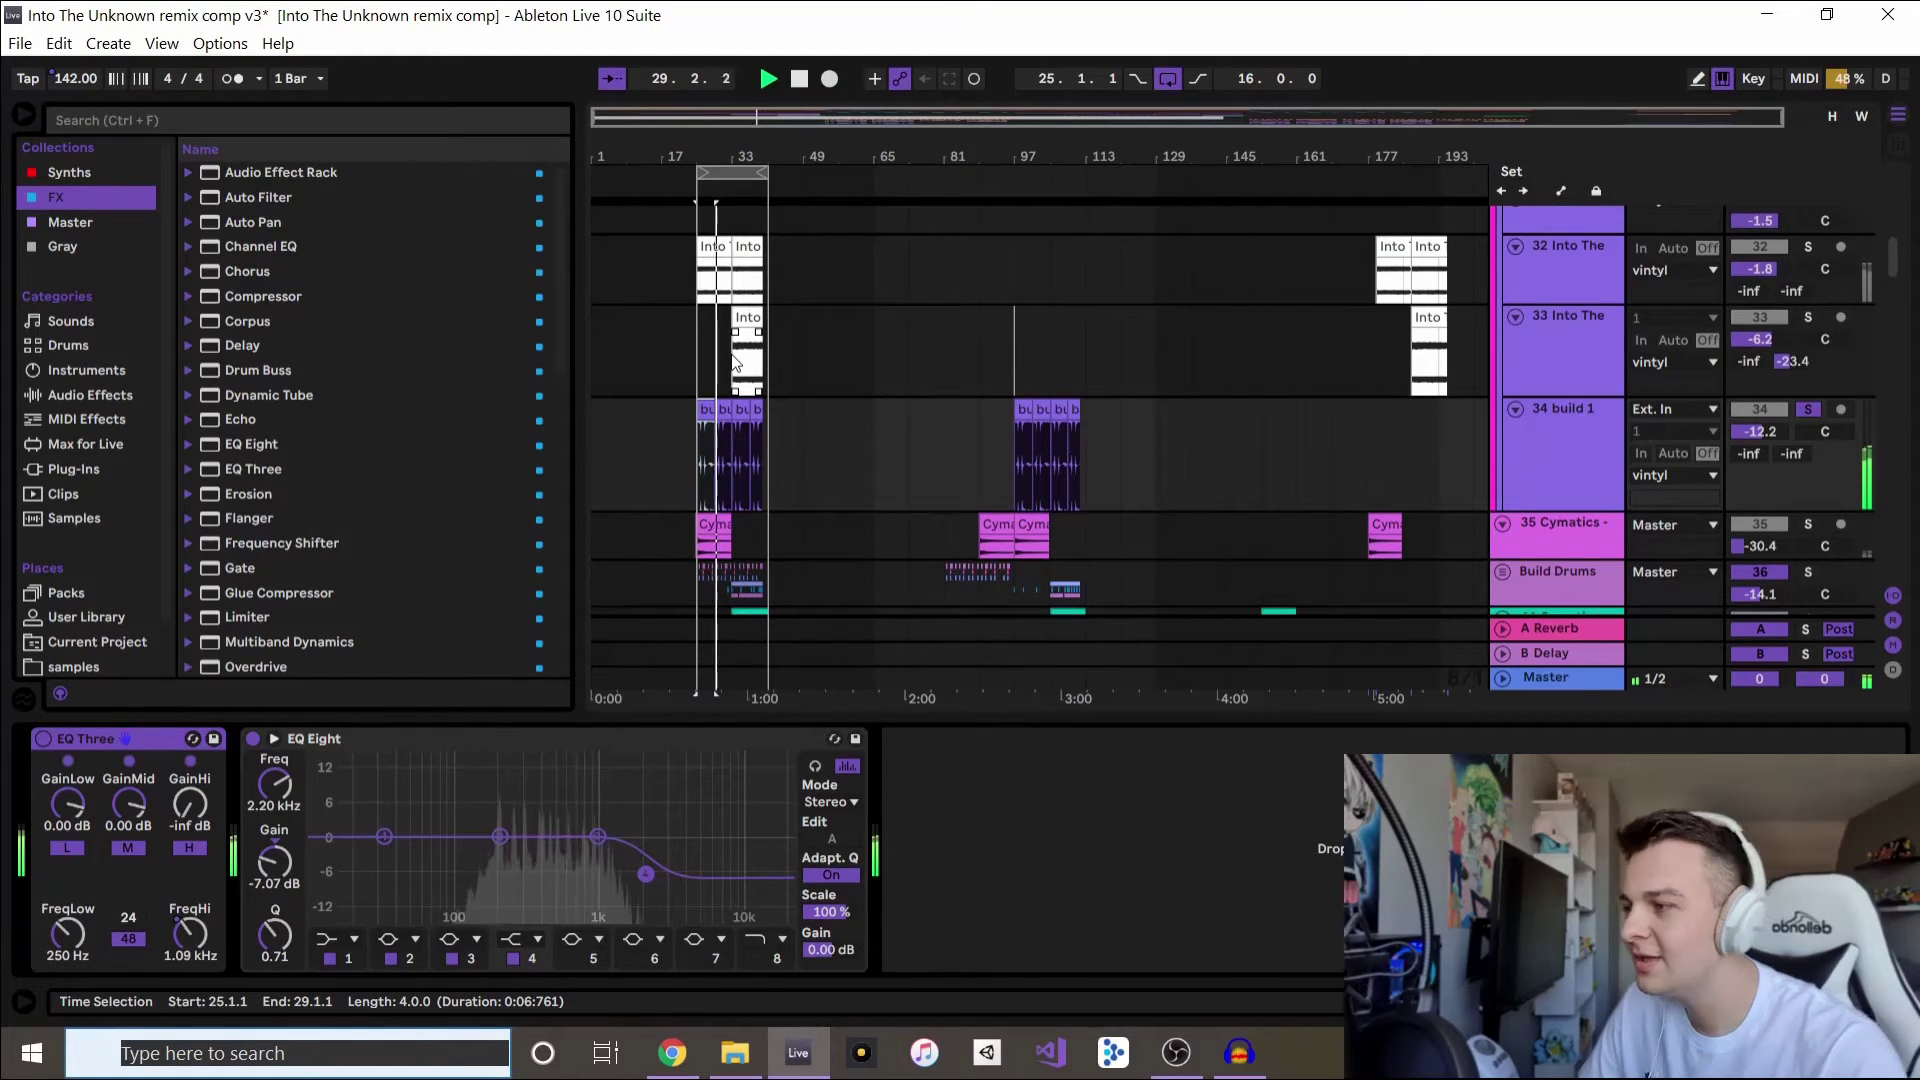
left_click(735, 362)
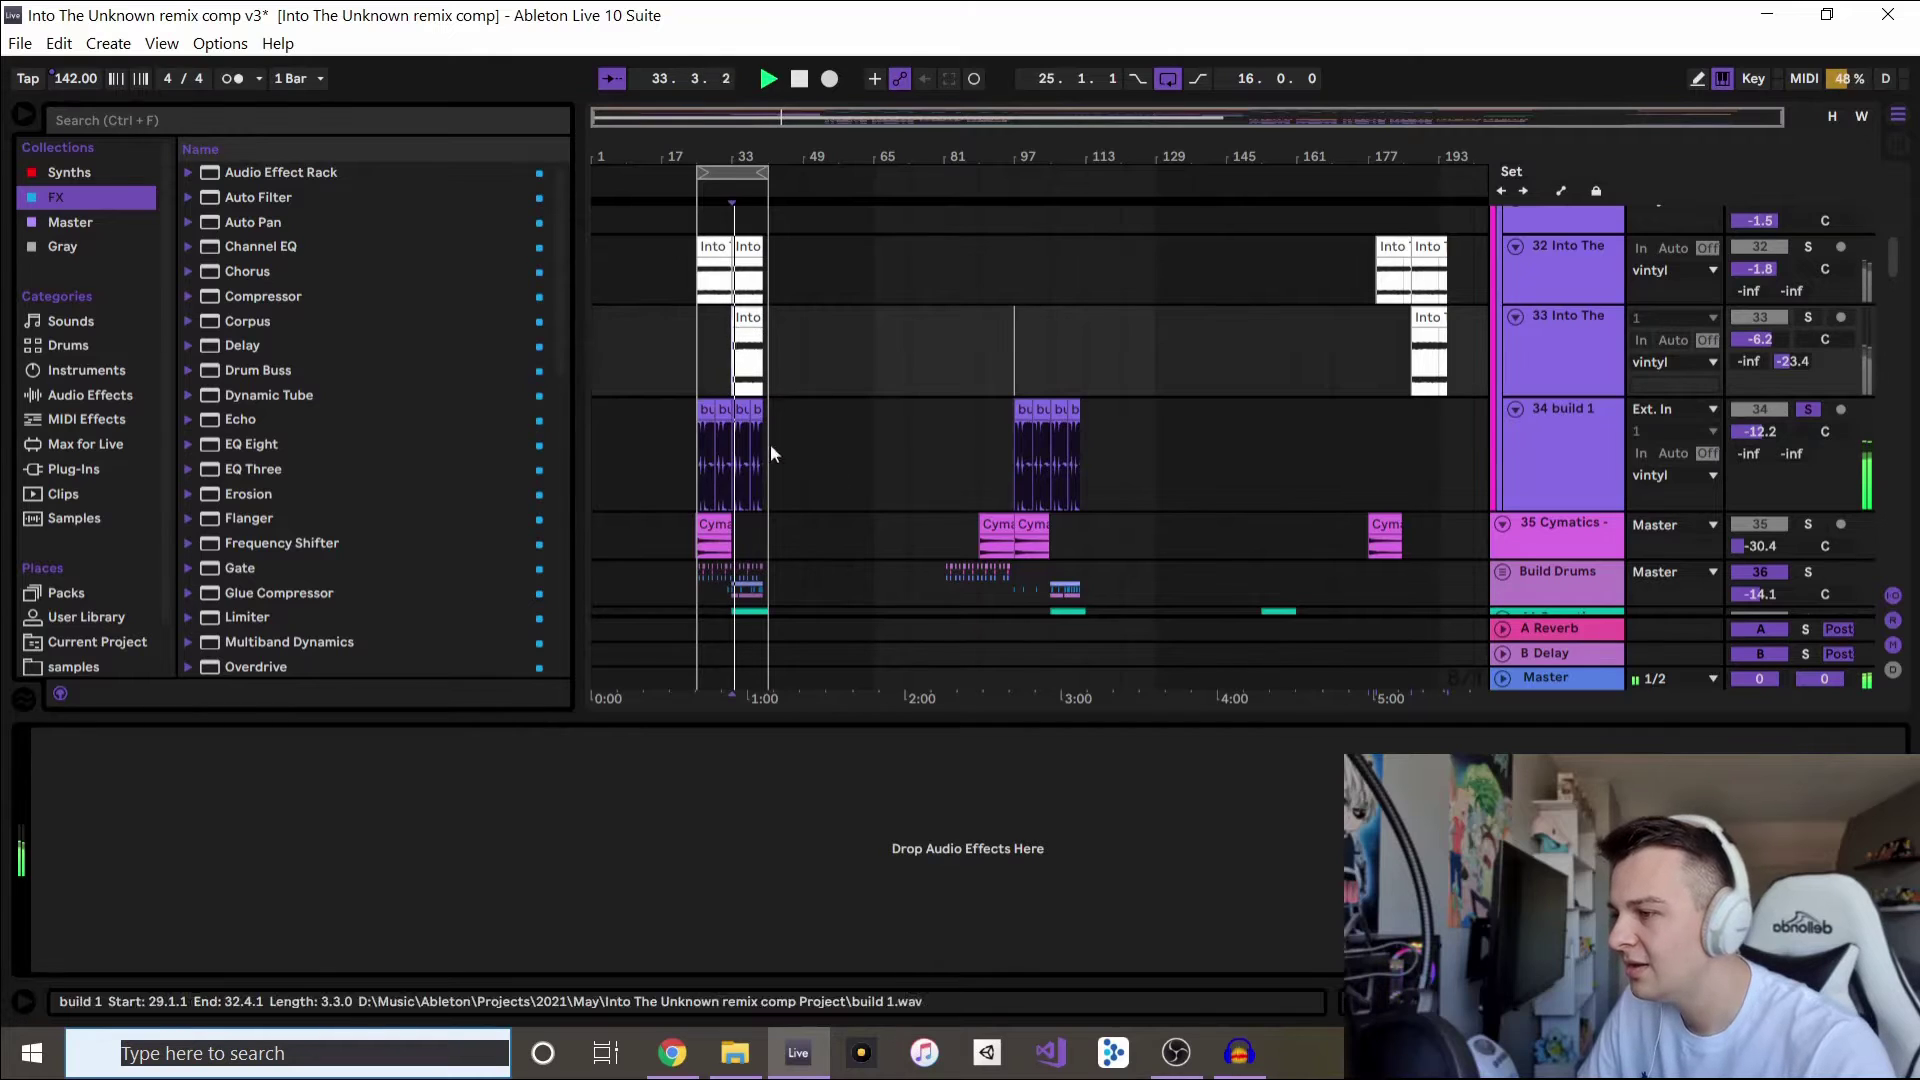
- Take the 34 build 1 track out of solo and select the 44 Cymatics track
left_click(1810, 410)
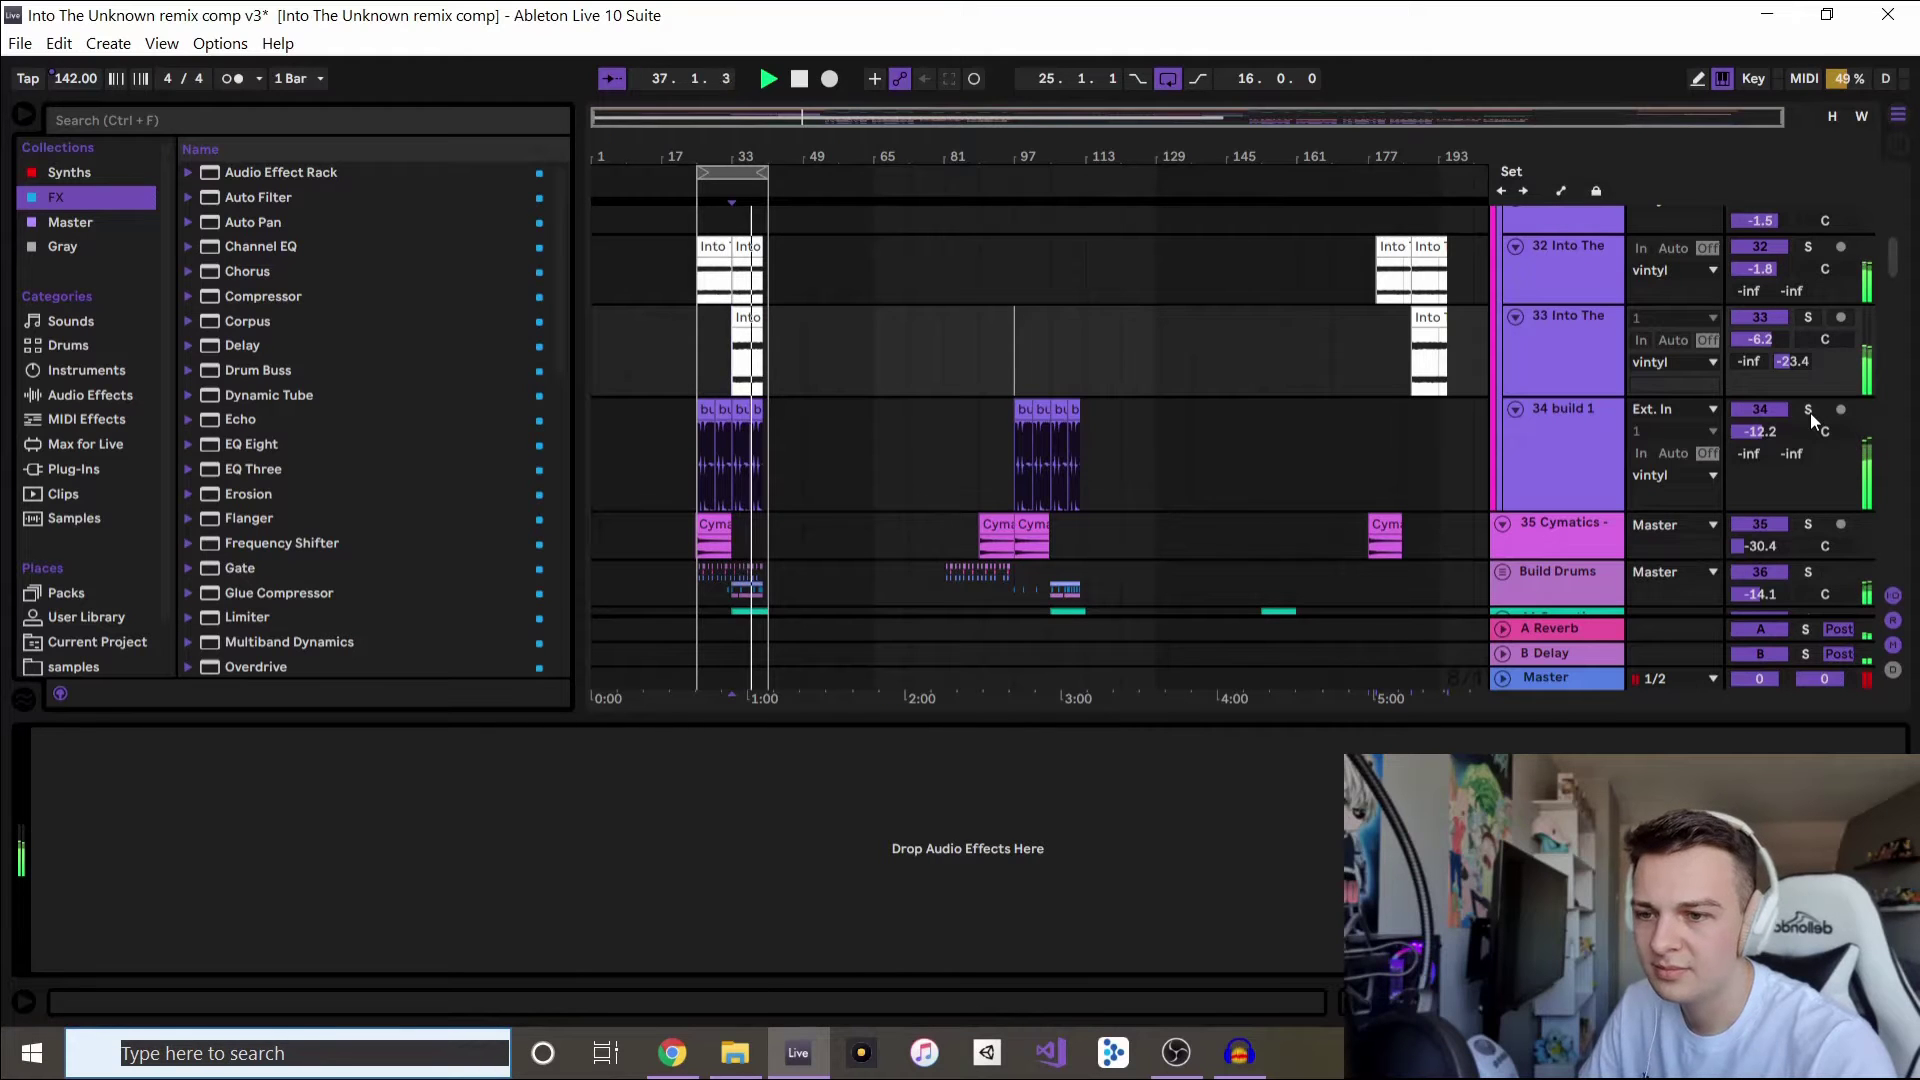
scroll(1527, 428, "up", 5)
scroll(1527, 428, "down", 8)
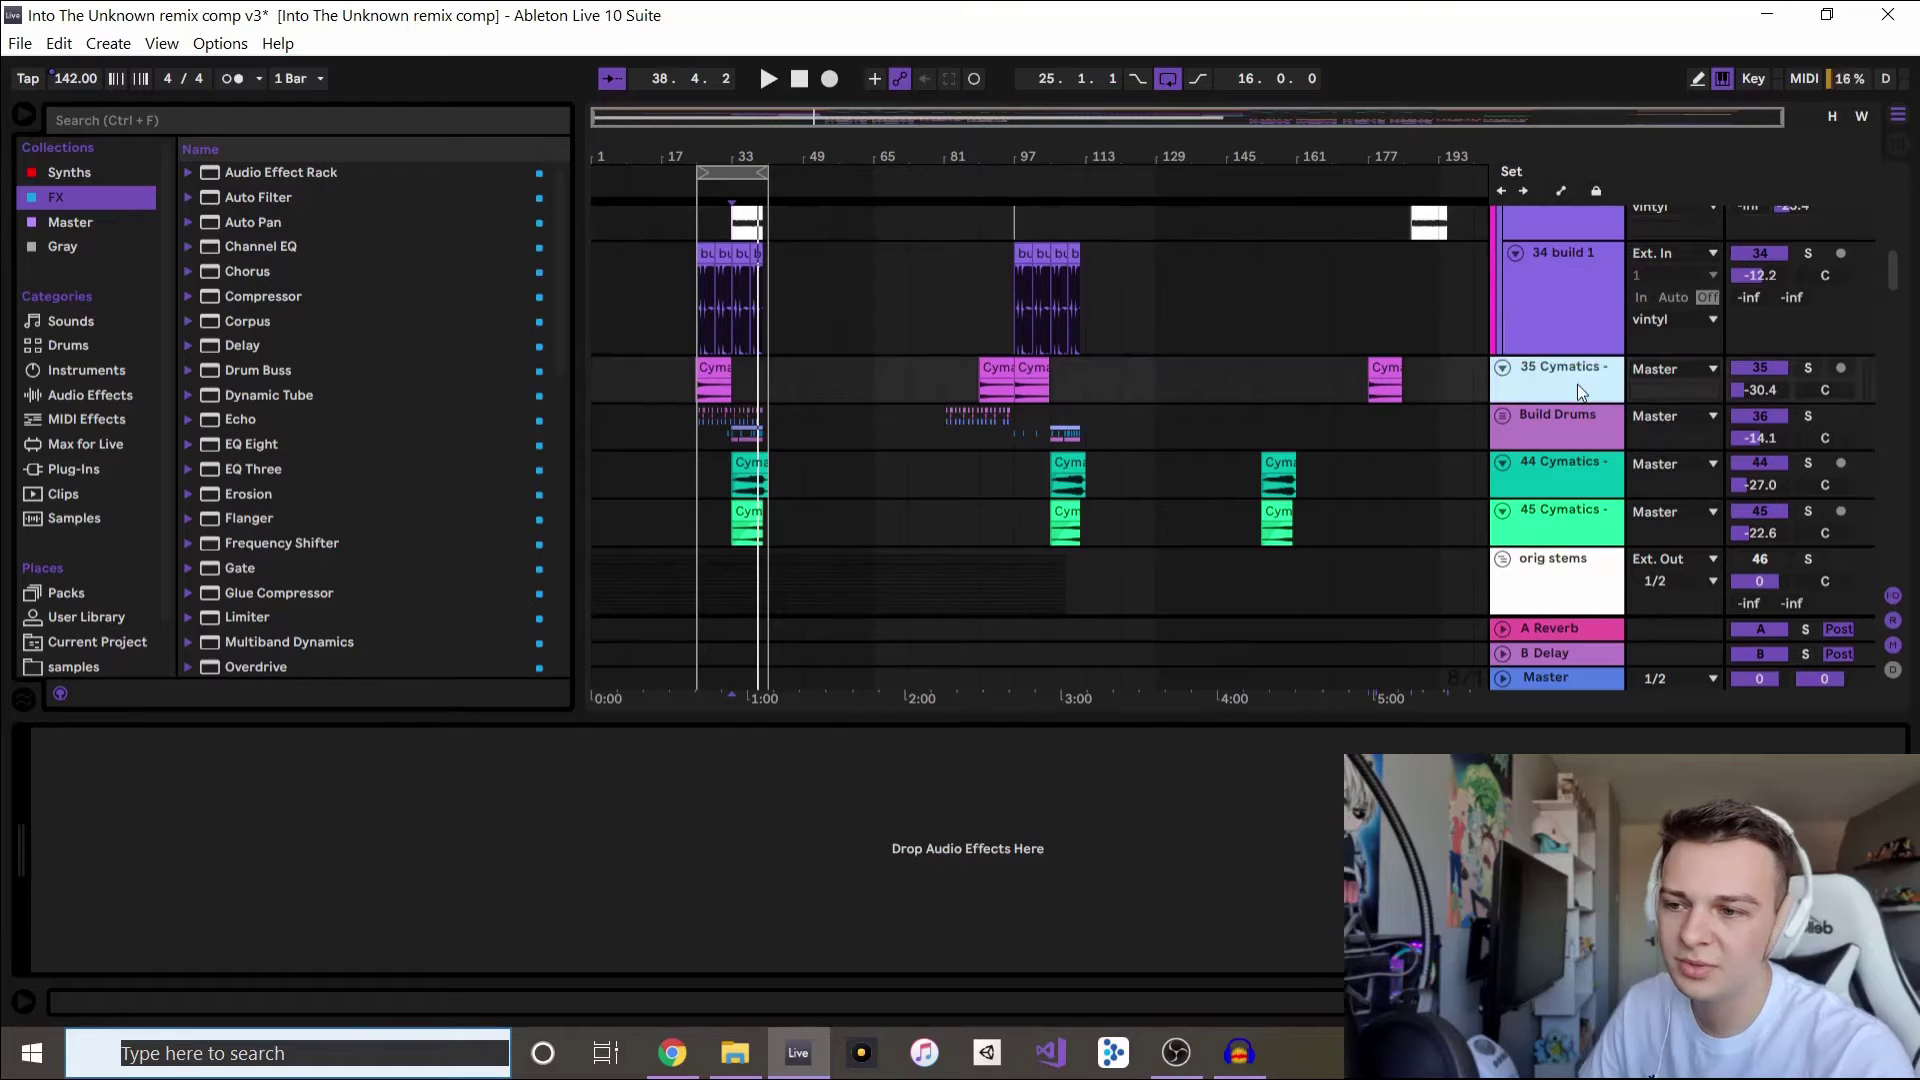
left_click(1596, 464)
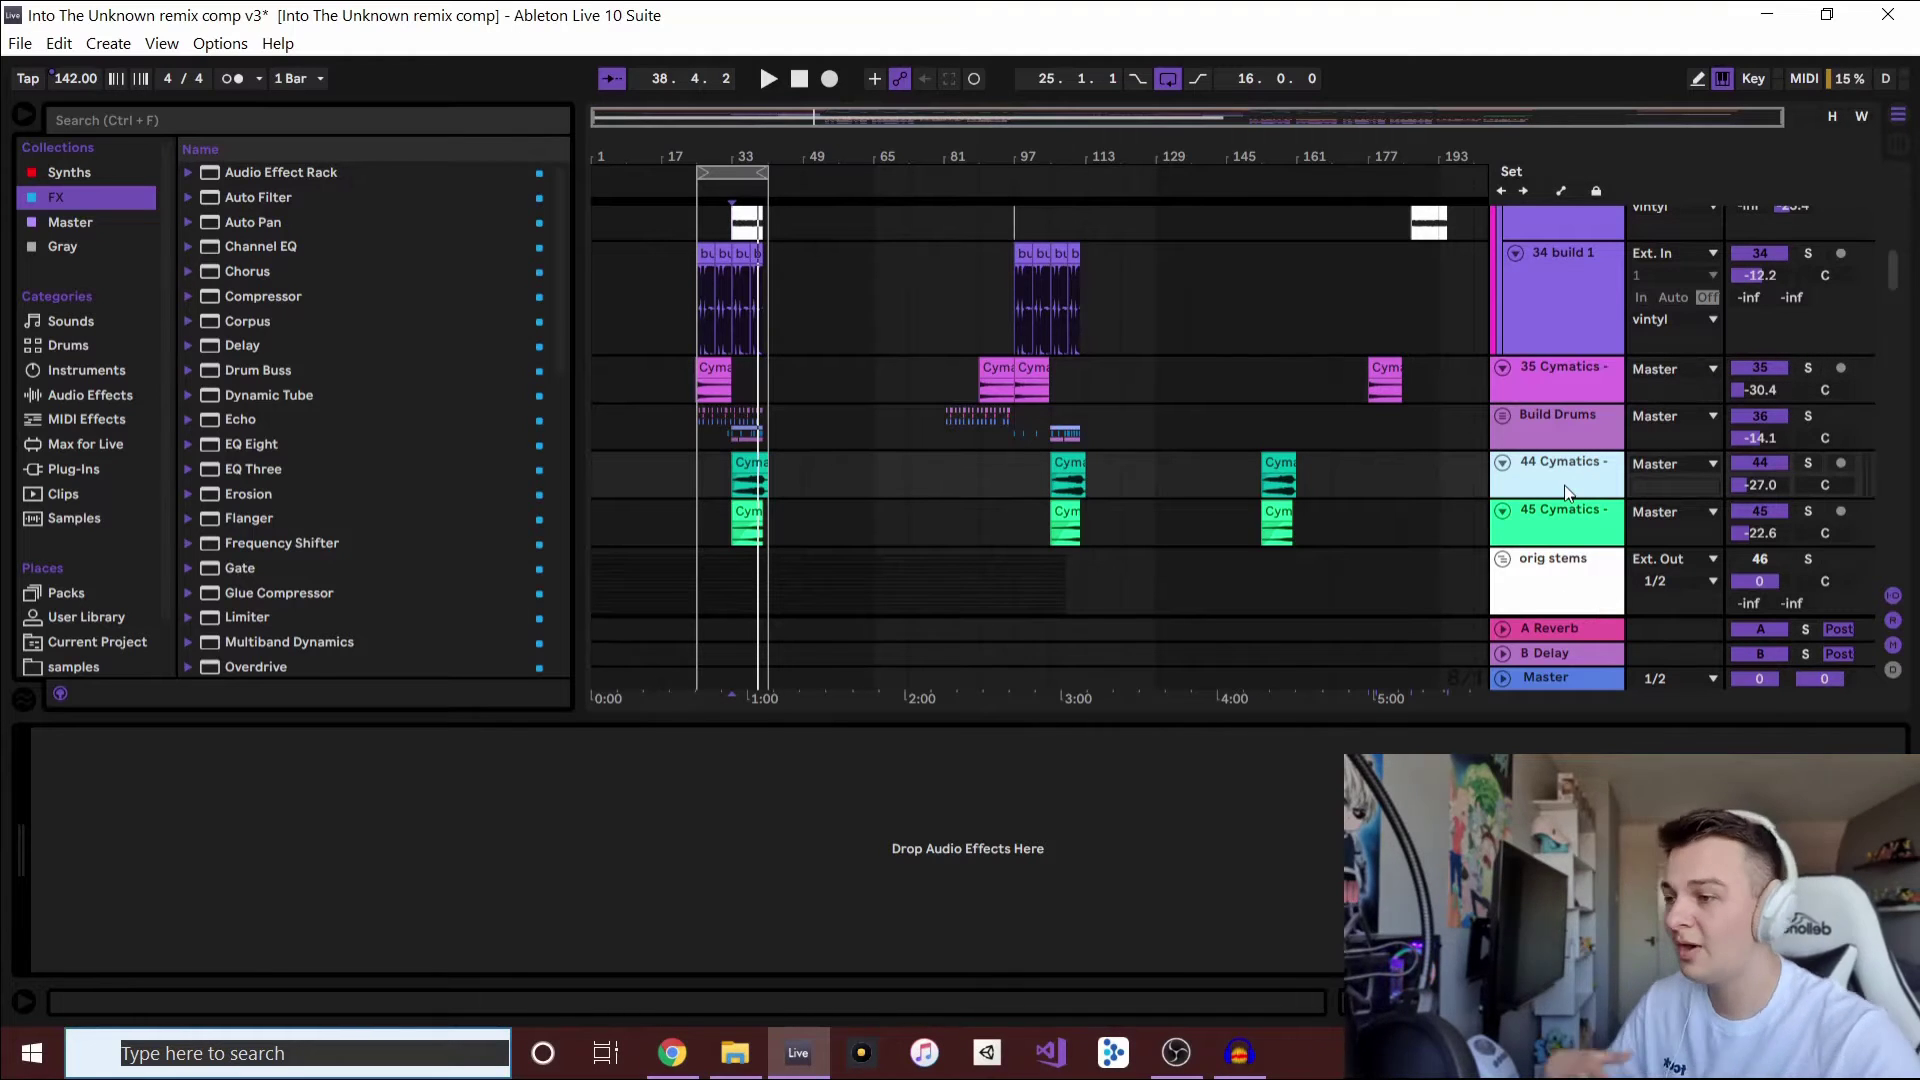
- Show the 22 Group's effect devices and play the build section from bar 25
scroll(1218, 520, "up", 6)
scroll(1554, 366, "up", 6)
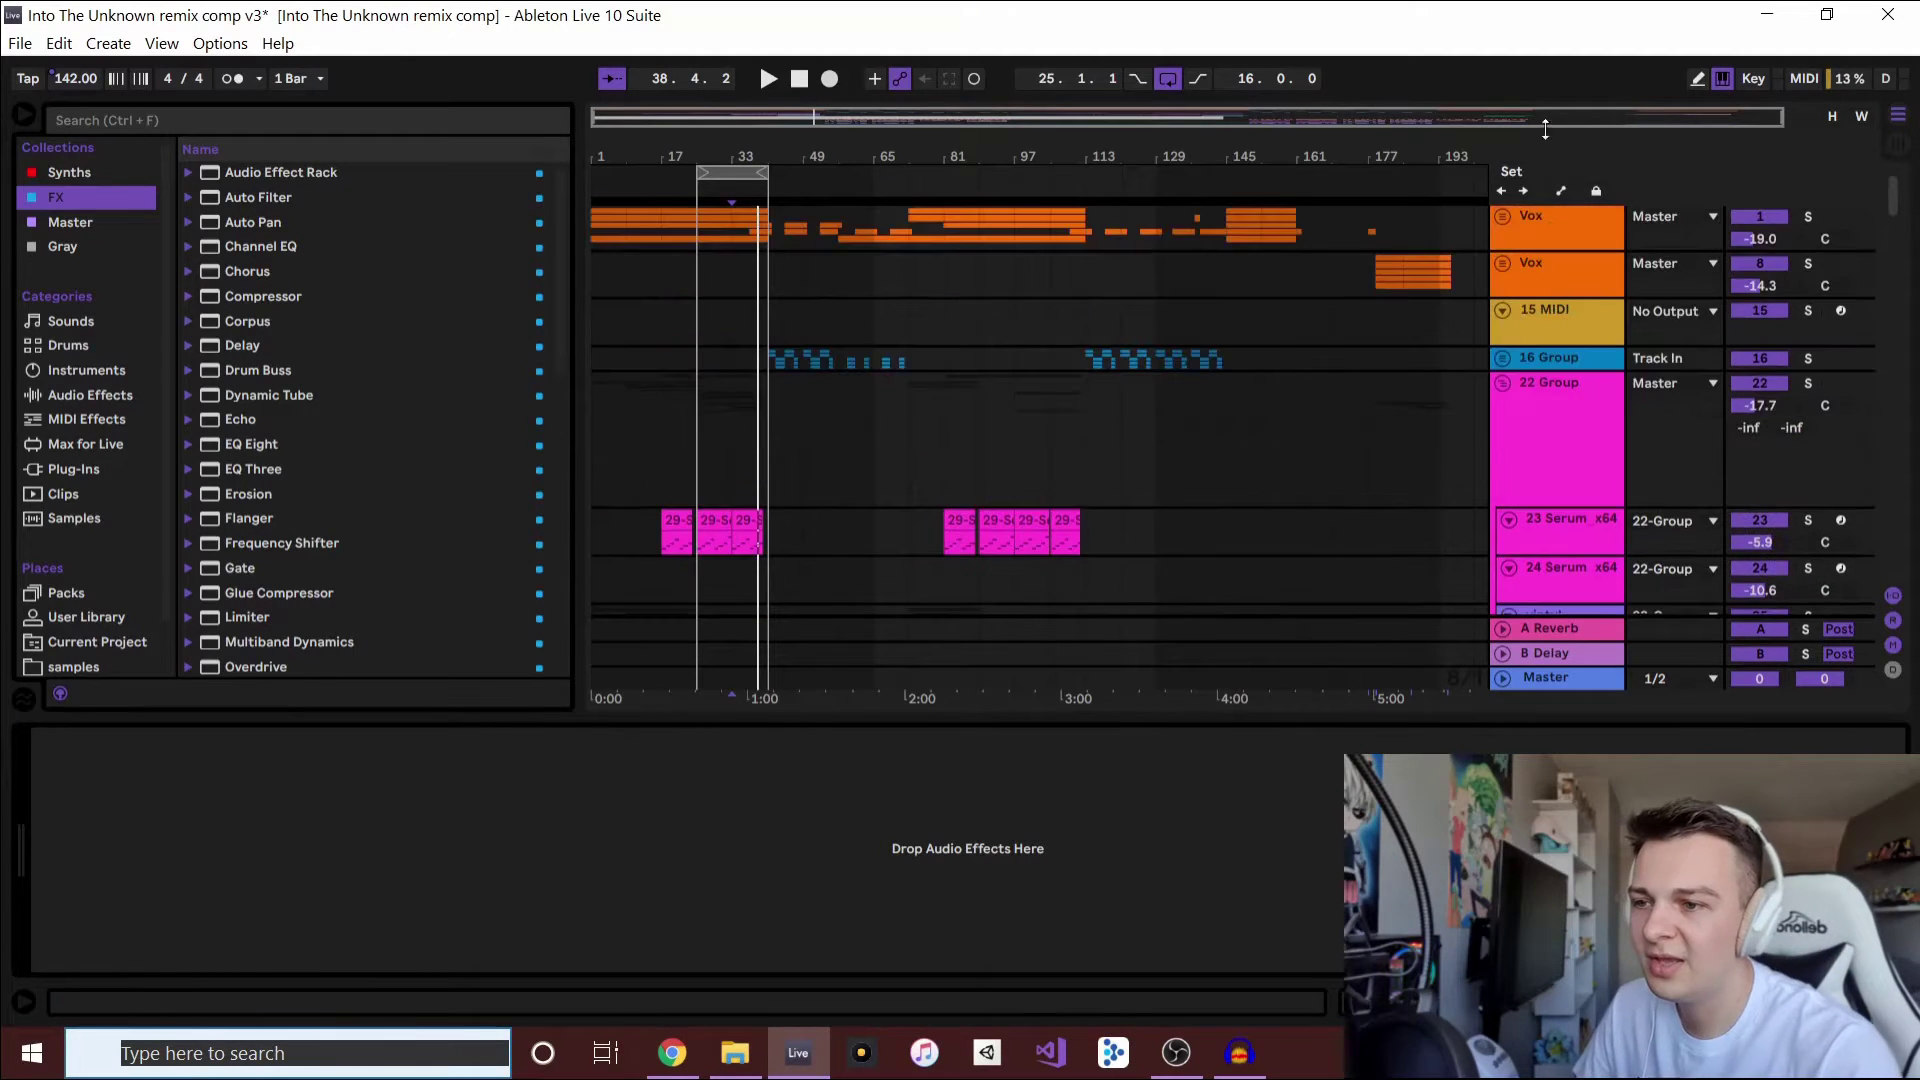
scroll(1559, 340, "down", 3)
left_click(1572, 316)
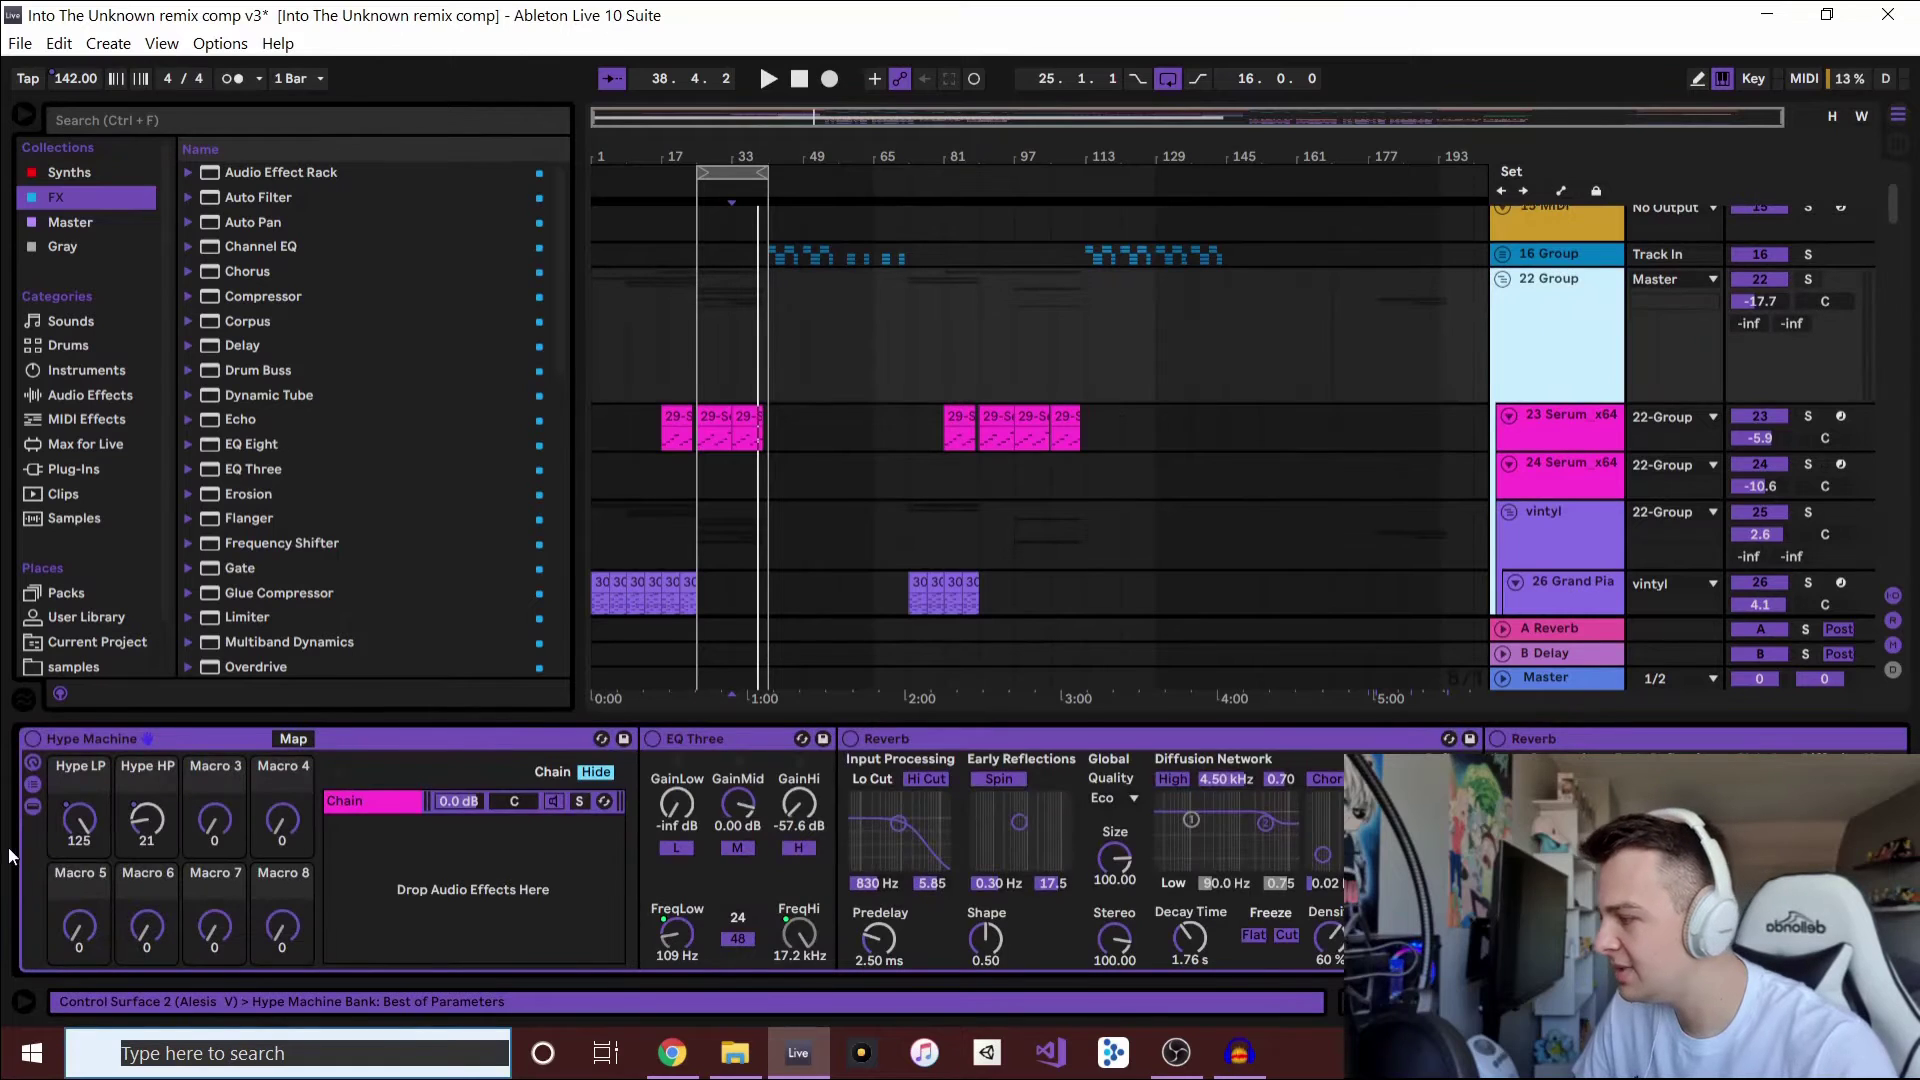
left_click(730, 255)
left_click(724, 292)
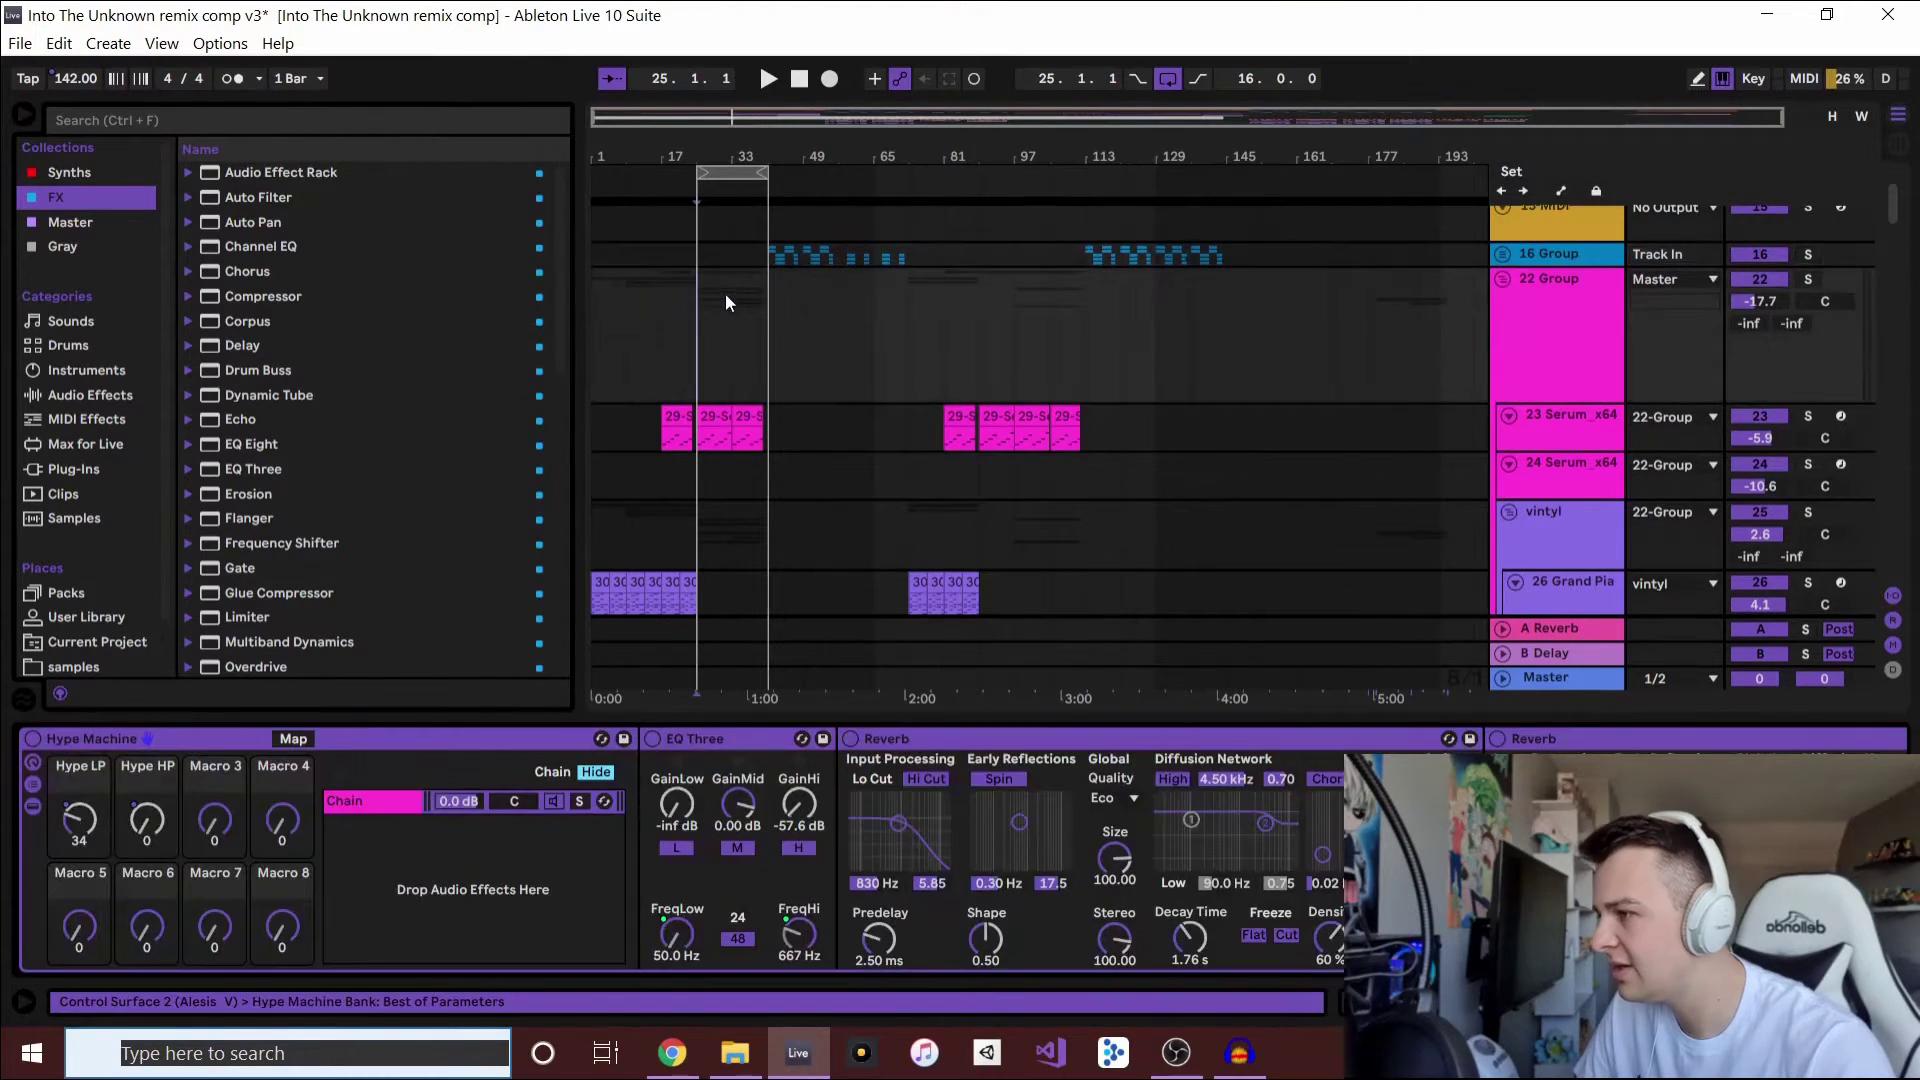
key("space")
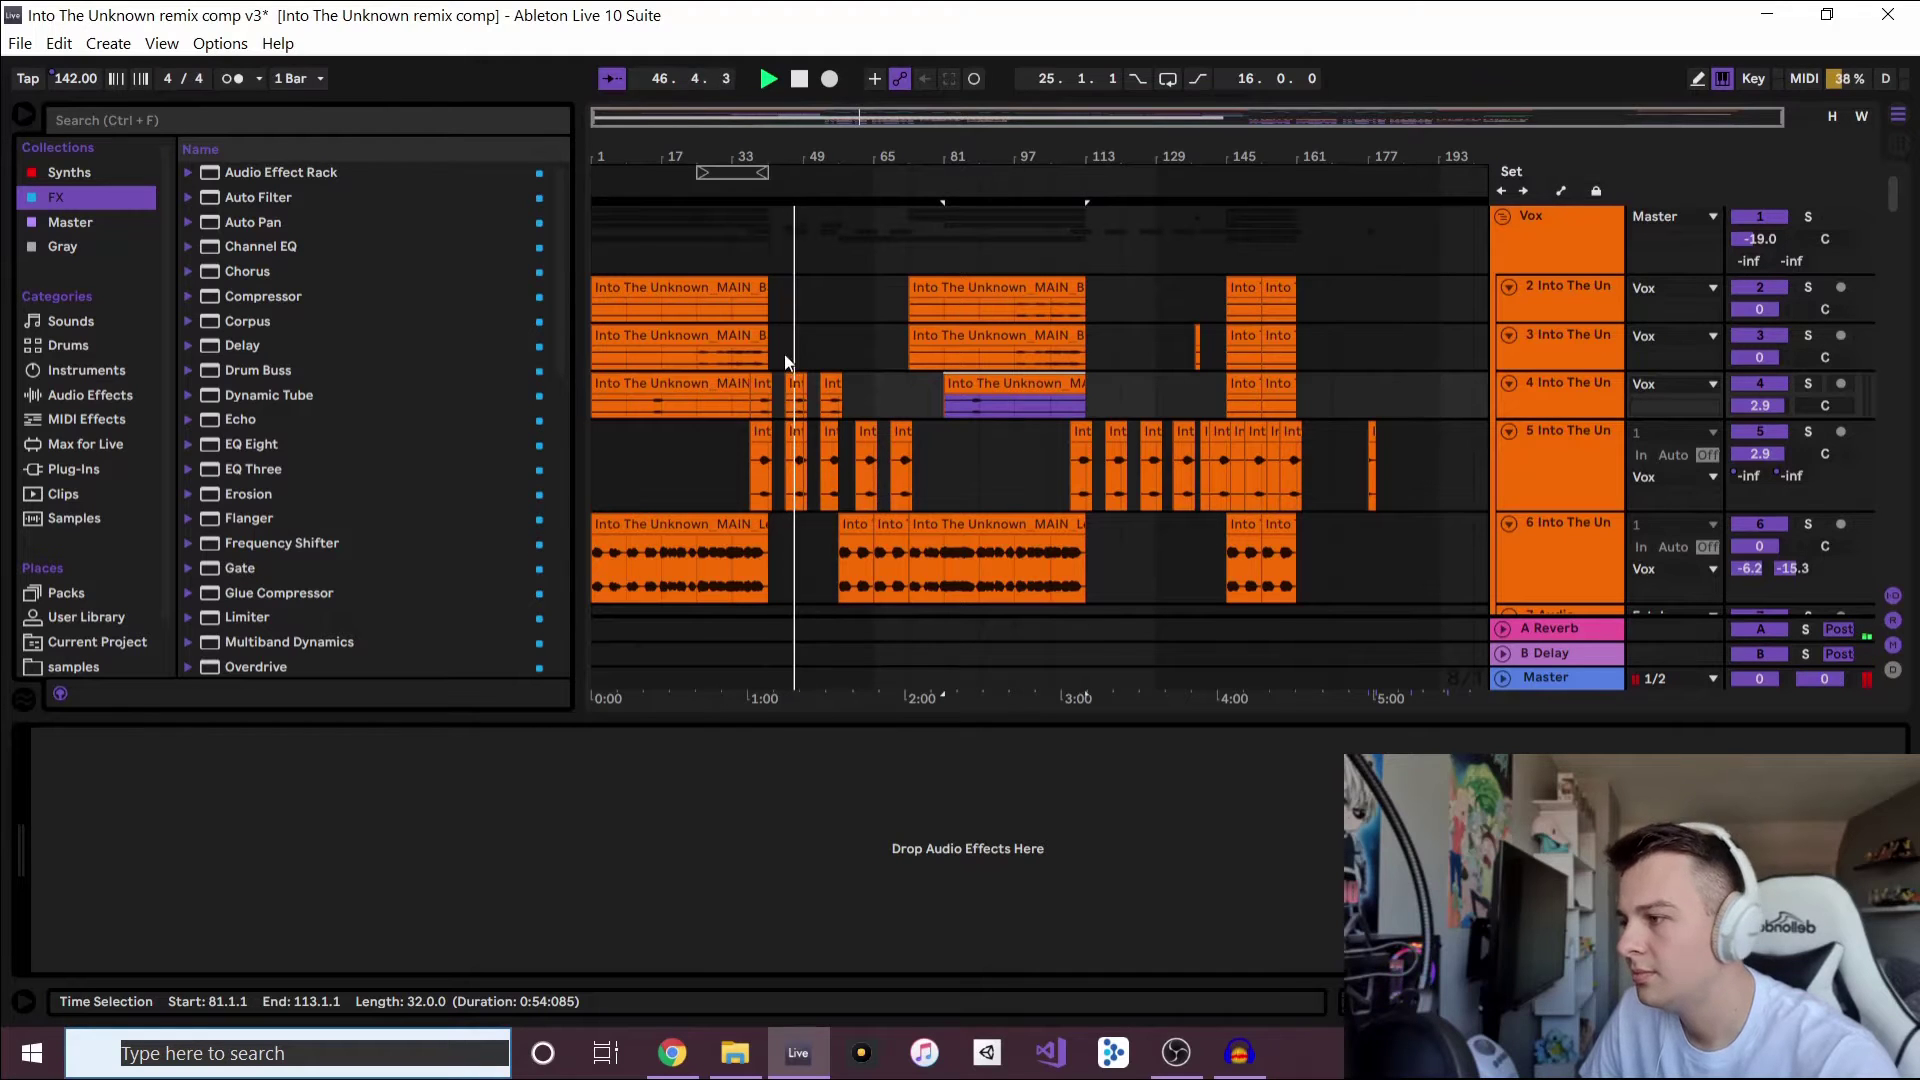
- Stop playback and move the 16-bar loop to bar 41, spanning bars 41 to 57
scroll(764, 468, "down", 3)
scroll(770, 477, "down", 10)
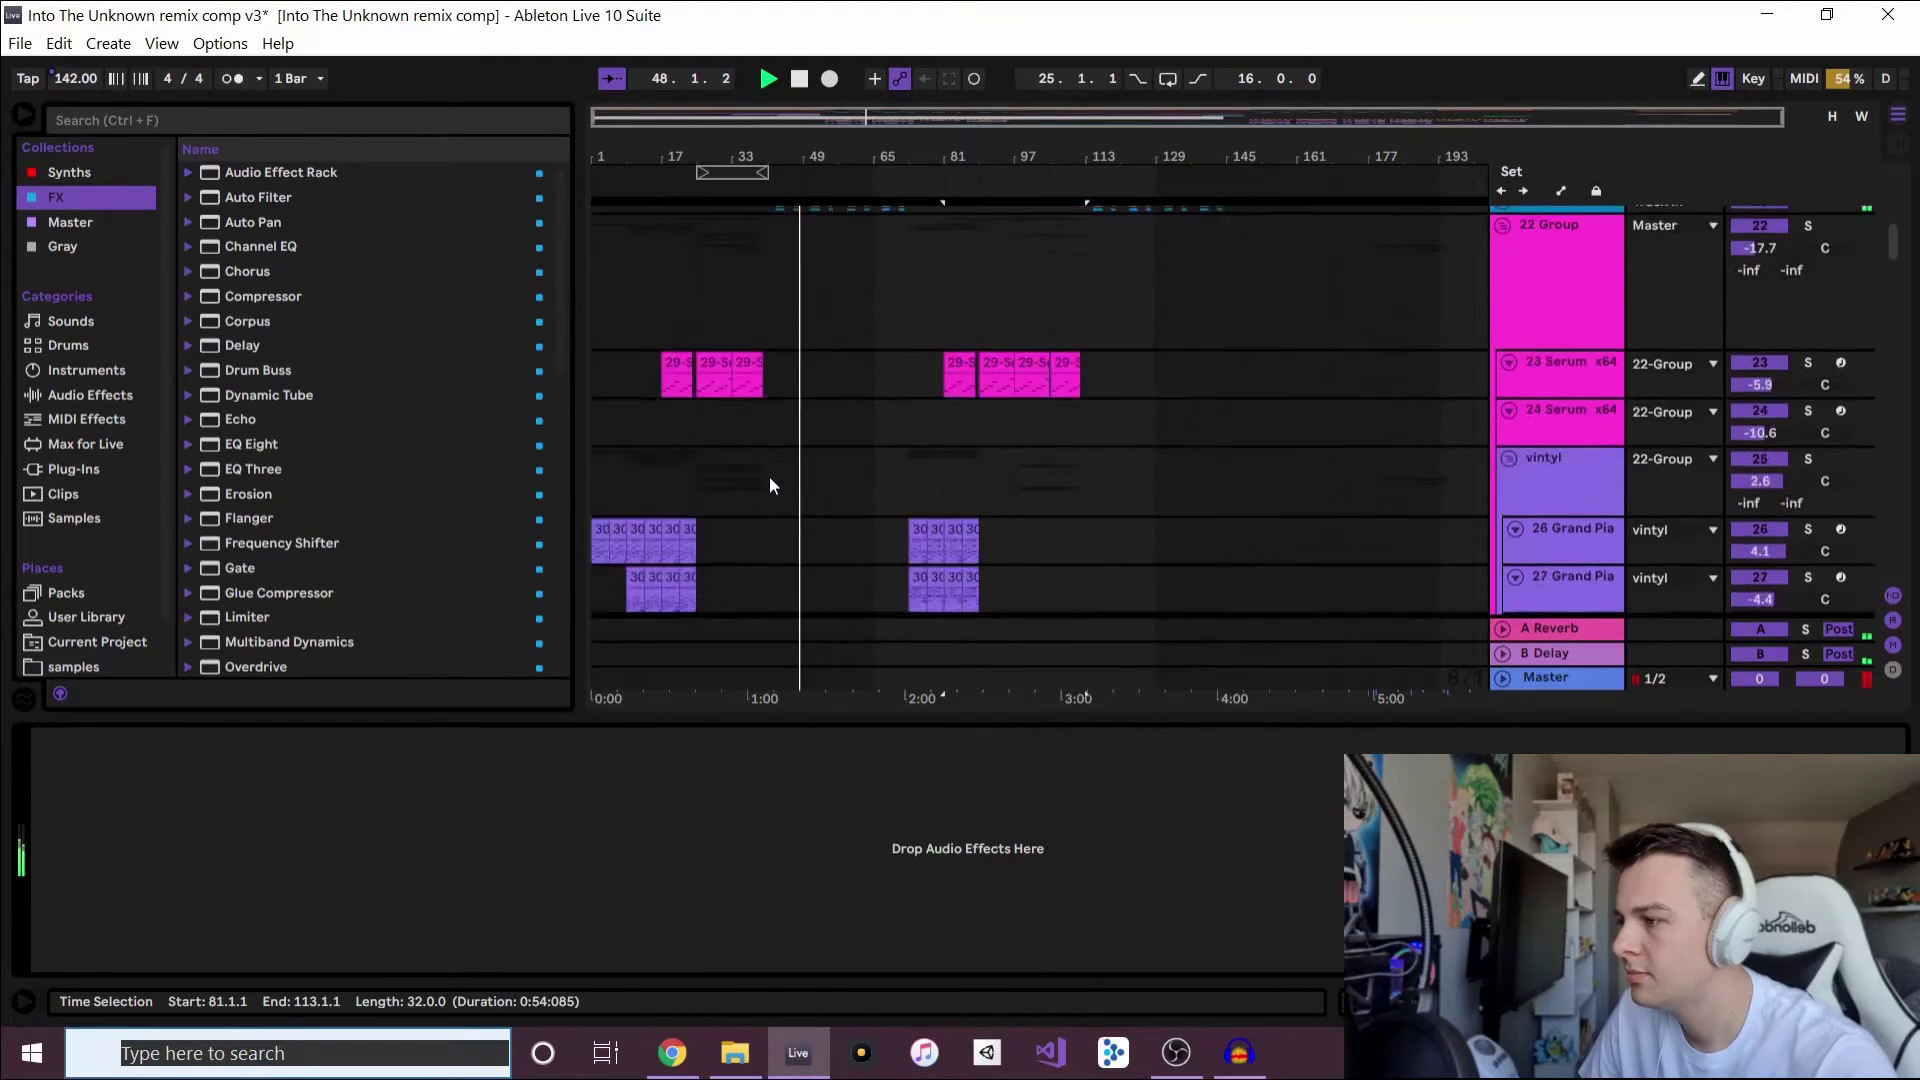
left_click(708, 322)
key("space")
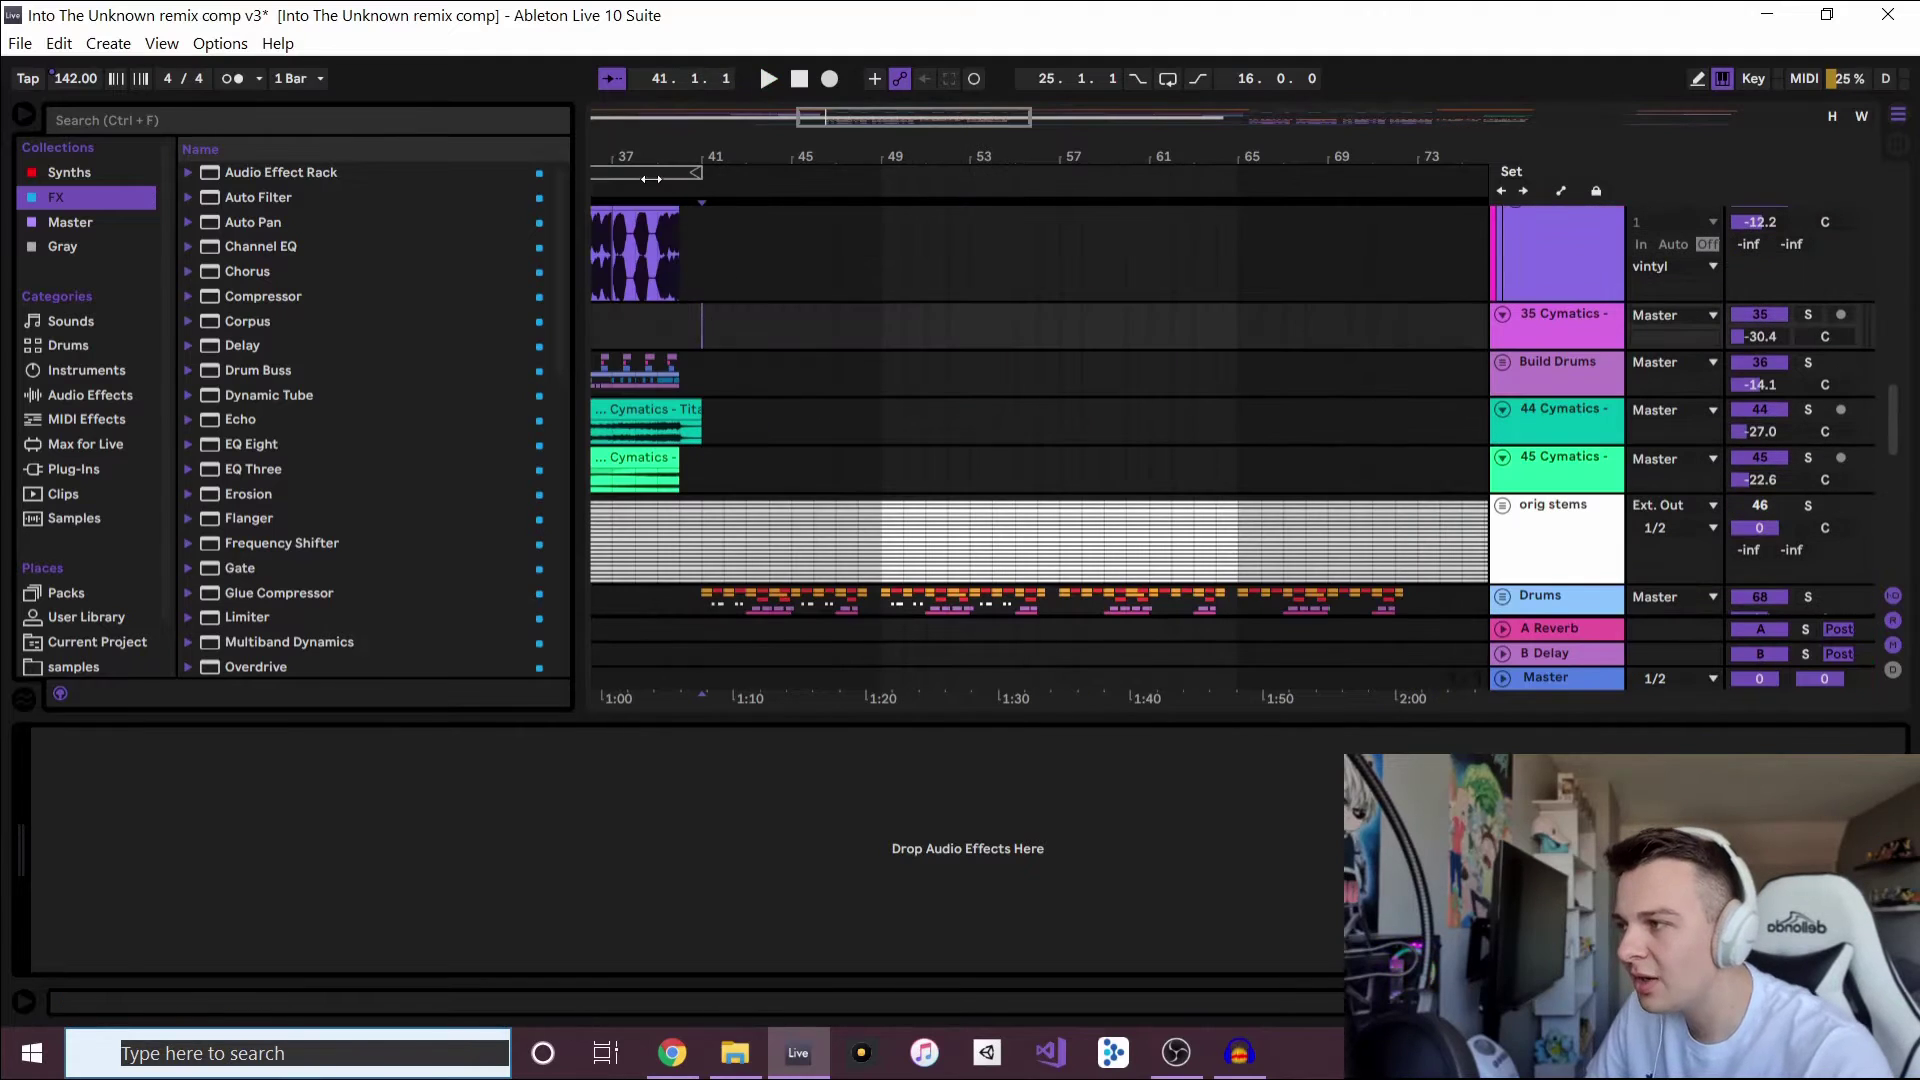
left_click_drag(675, 172, 1016, 219)
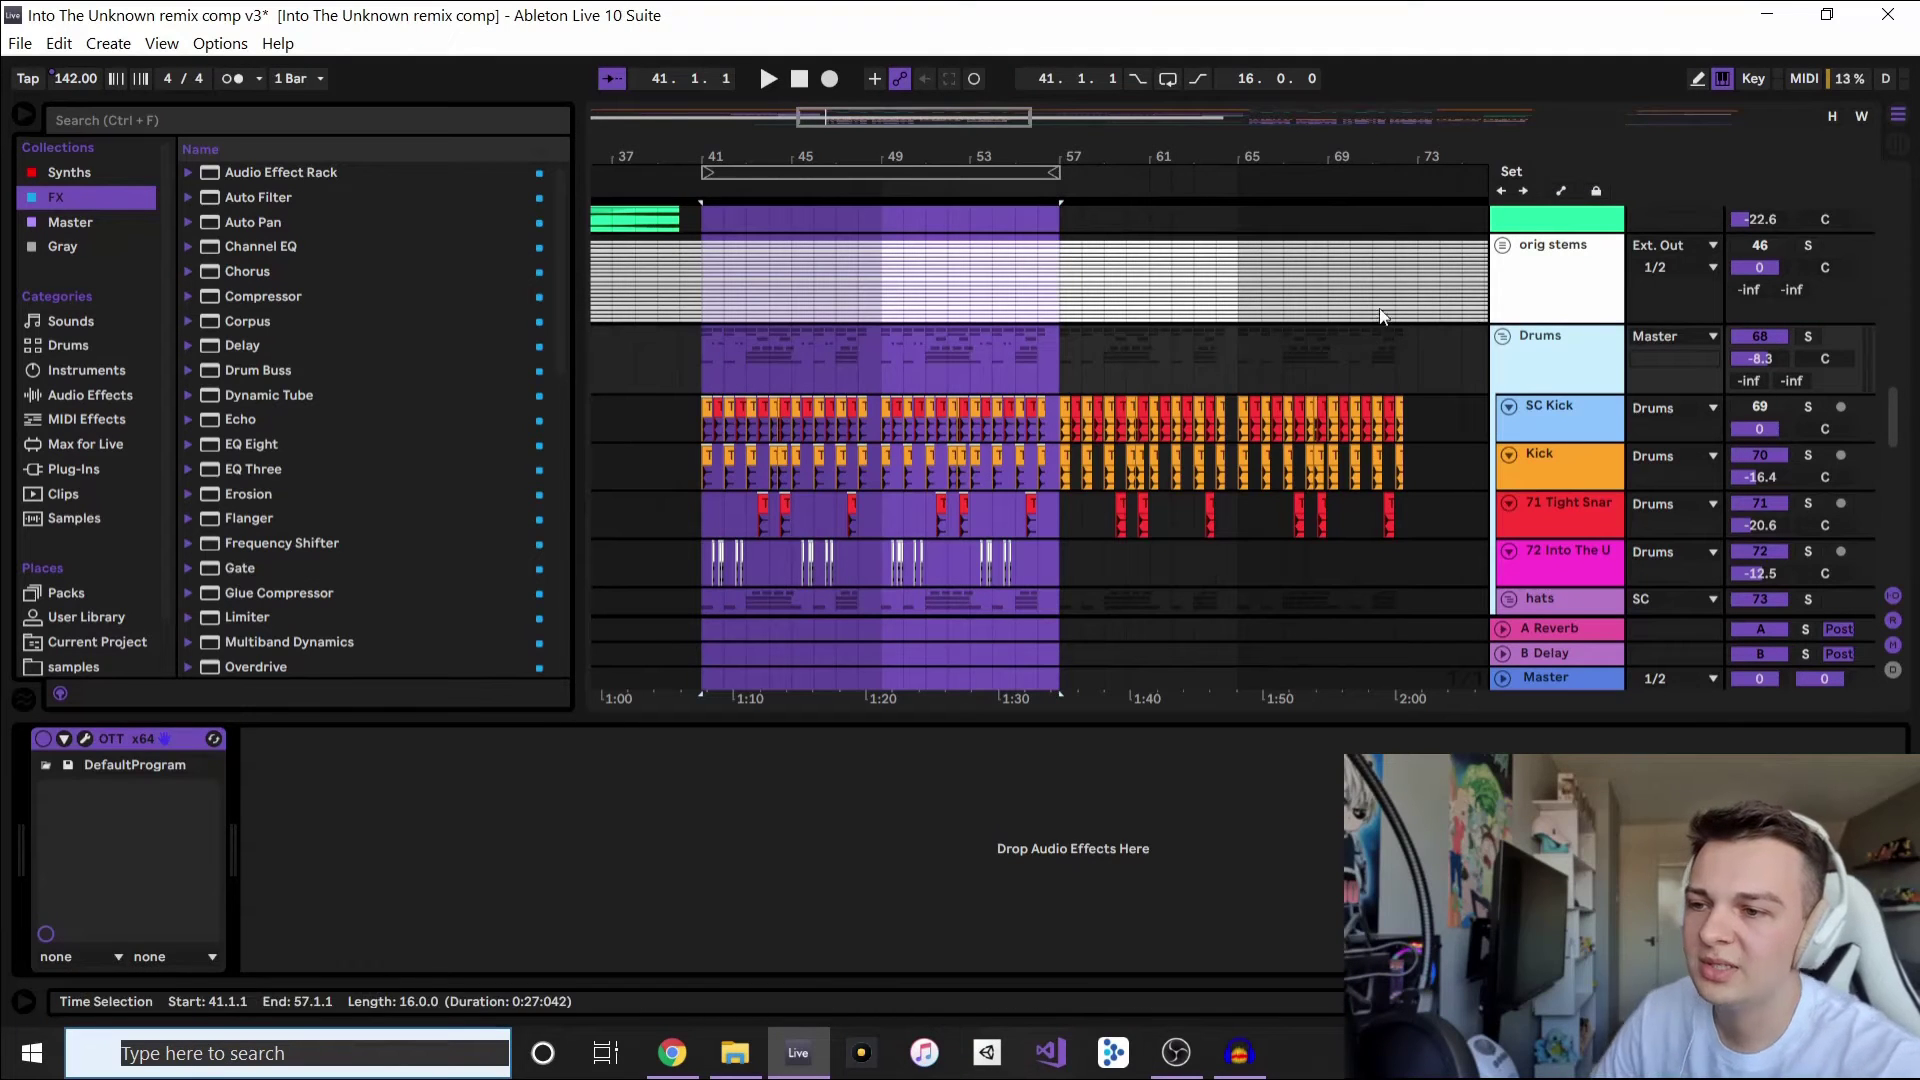
- Collapse the Drums group and look over the lead, 88 build 1, pads and bass tracks
left_click(1502, 338)
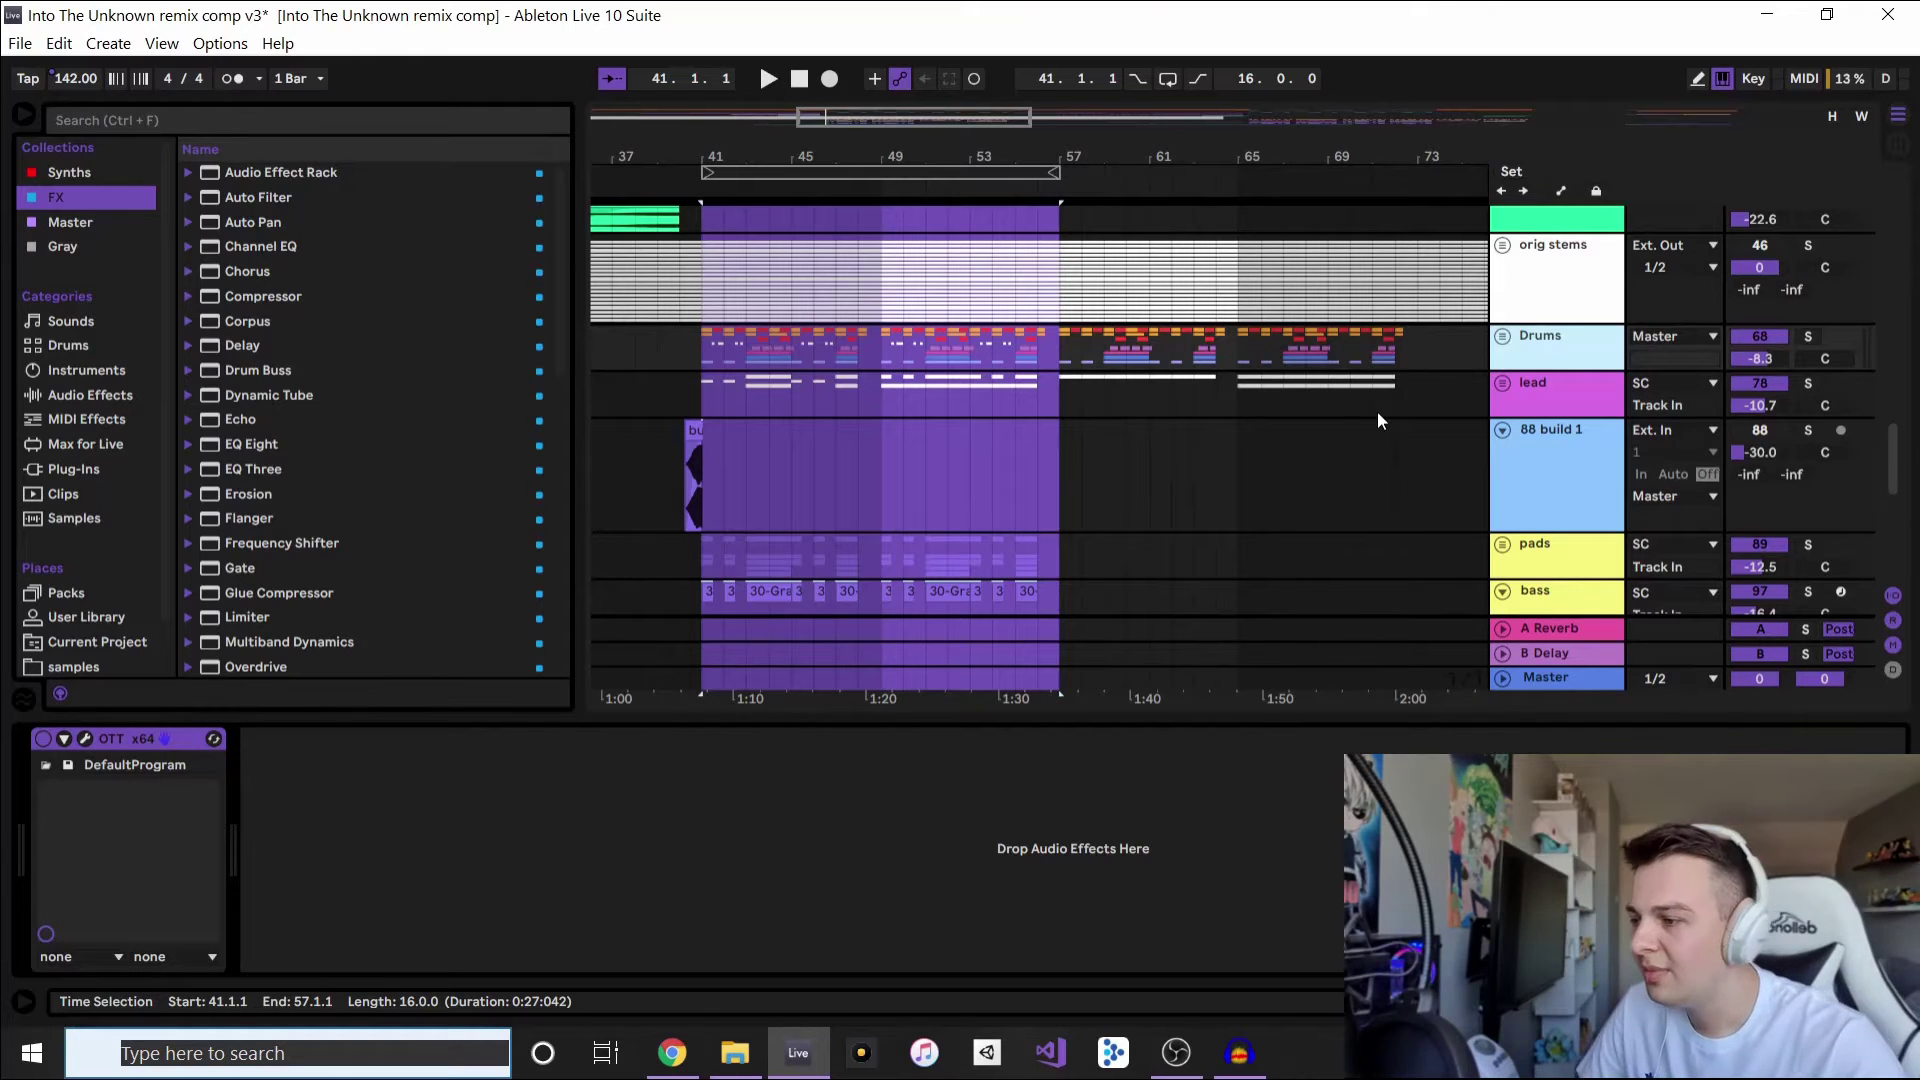
scroll(1321, 422, "down", 3)
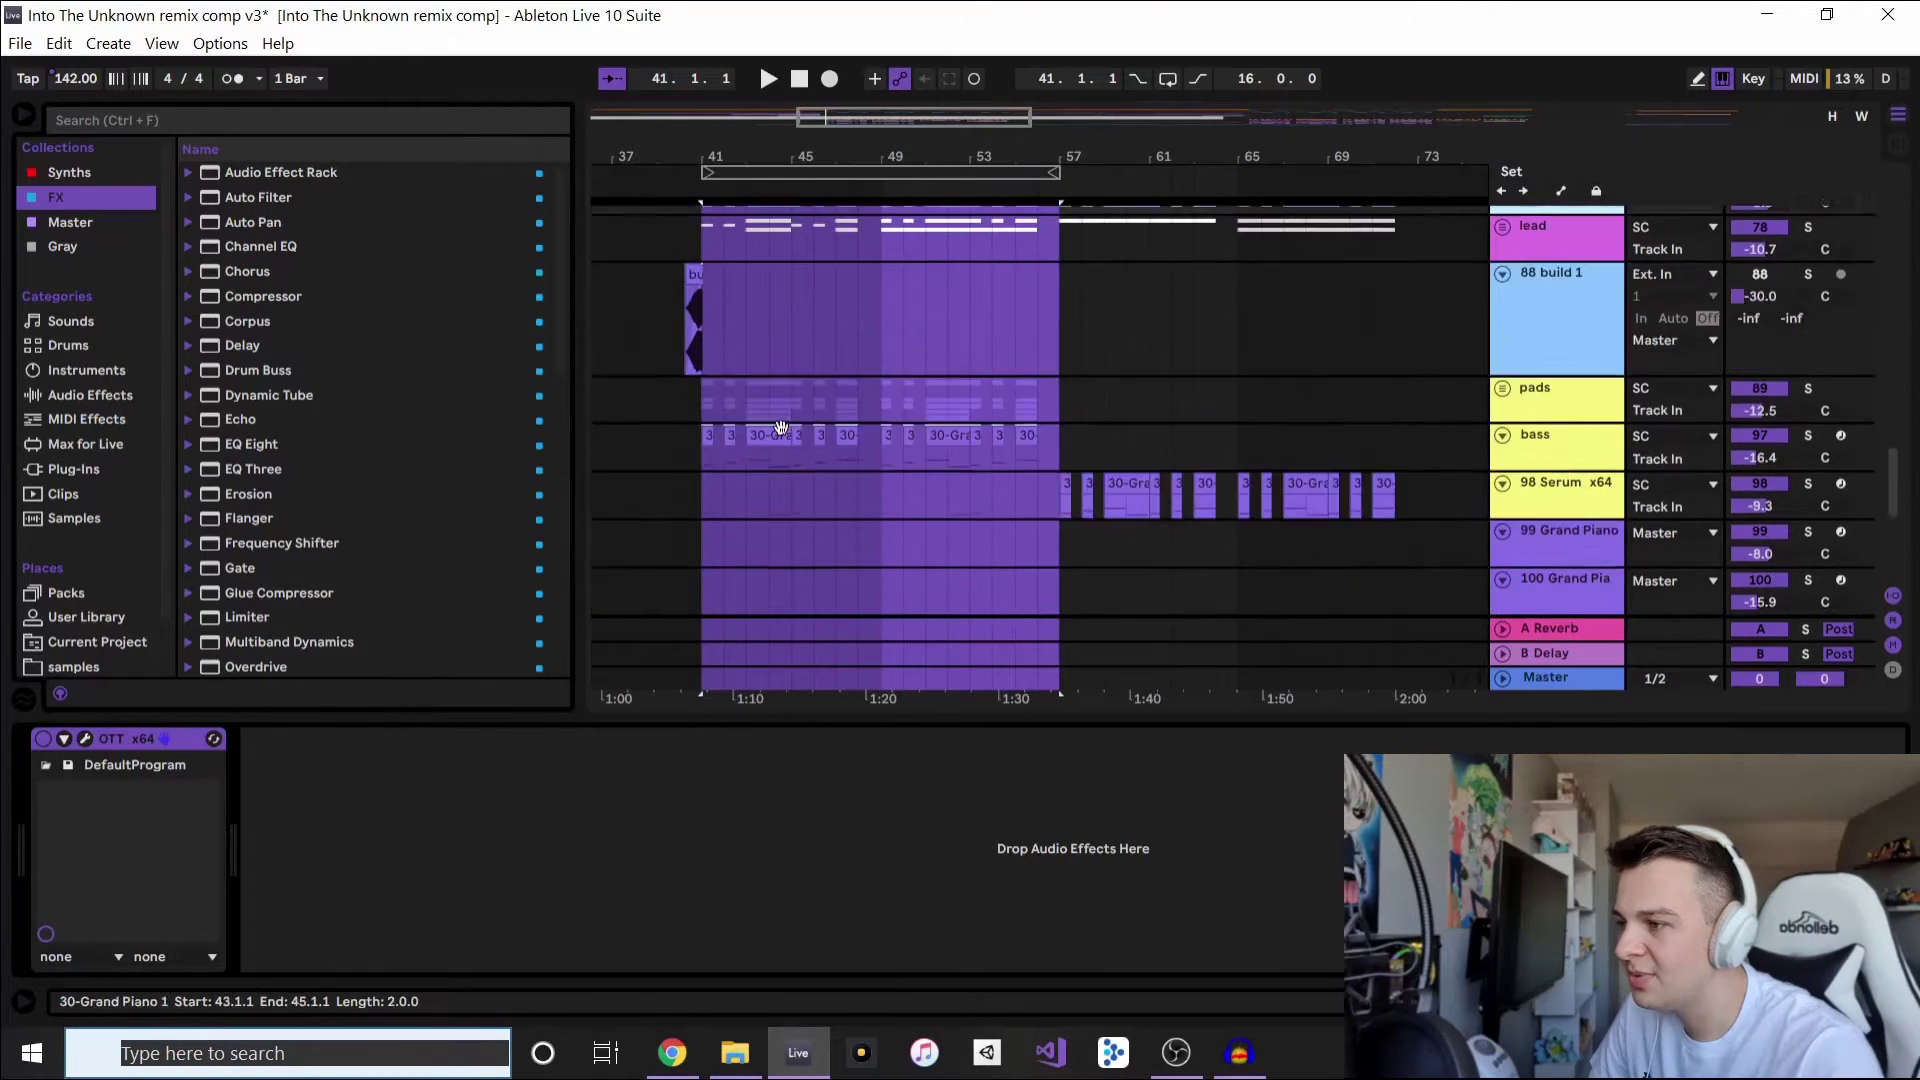
scroll(782, 428, "up", 3)
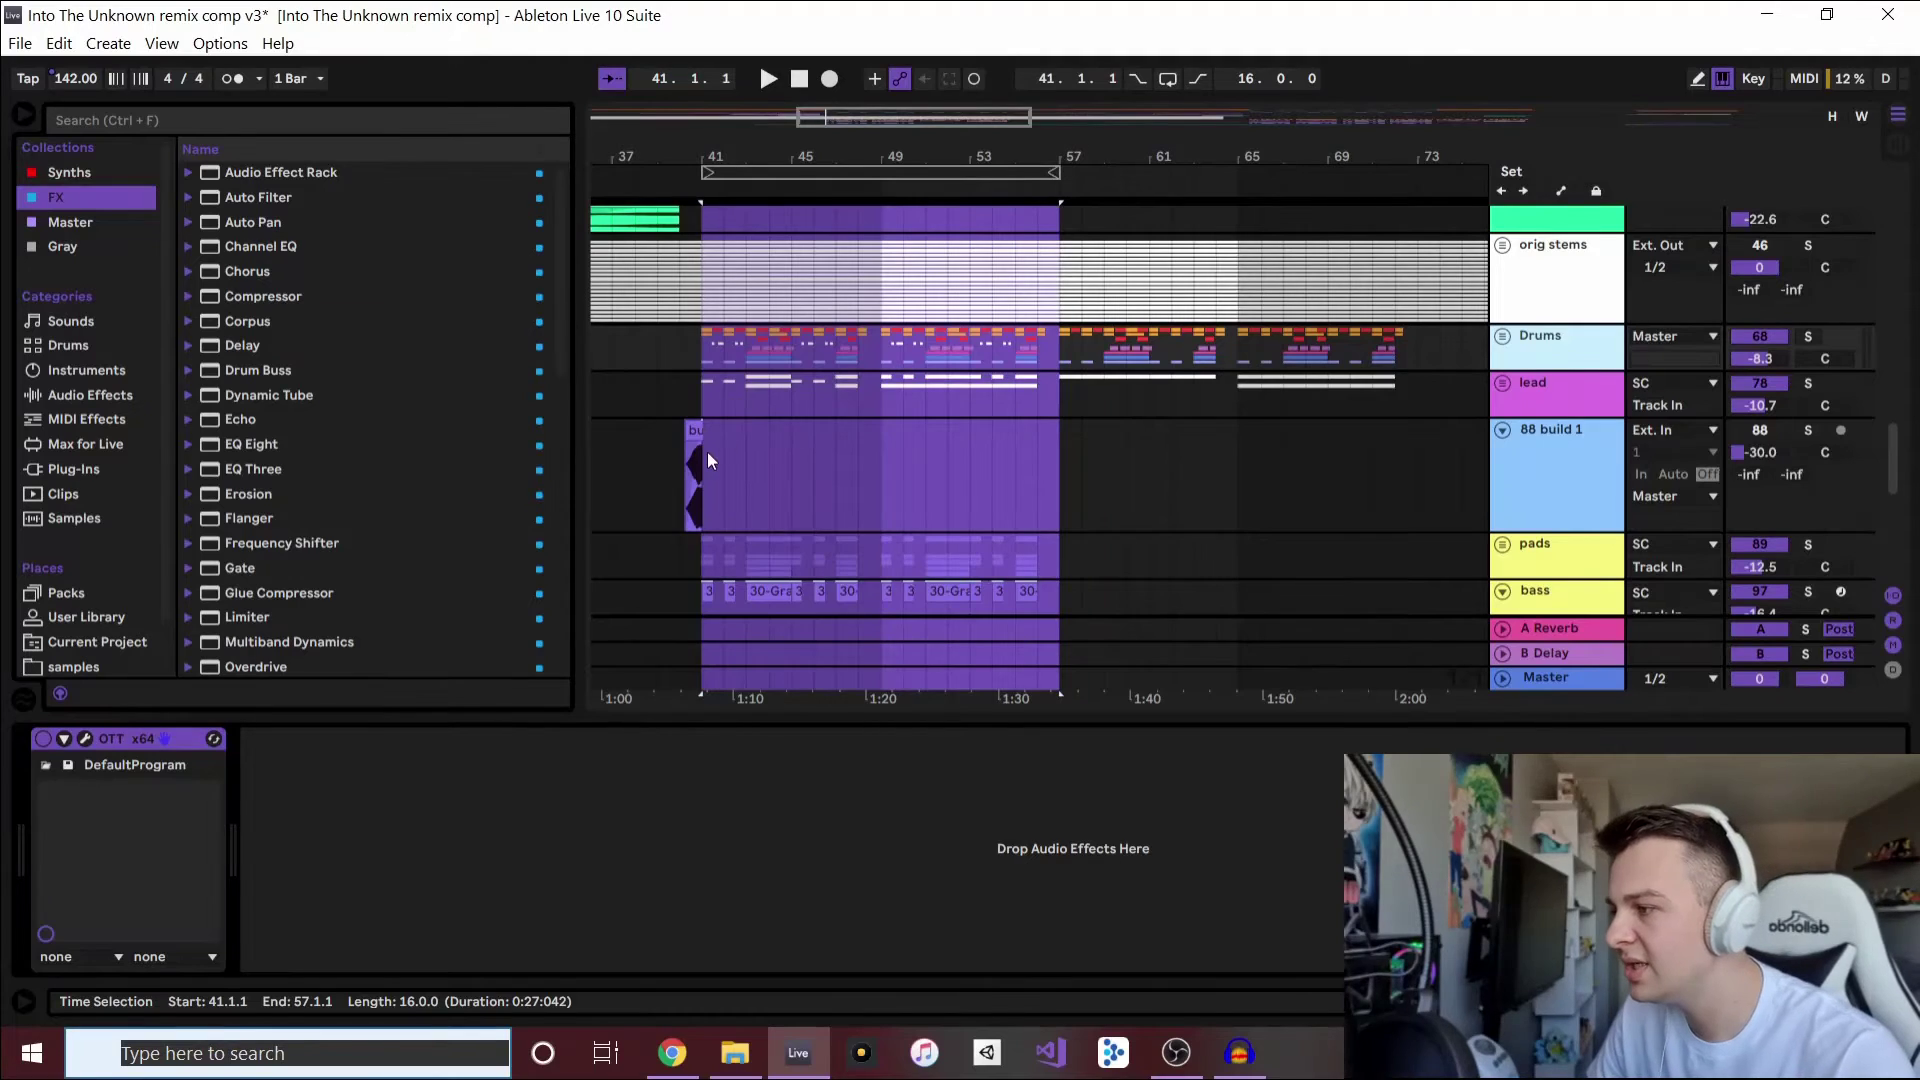
- Place the insert marker at bar 41 on the 88 build 1 track and play the drop's opening bars
left_click(709, 459)
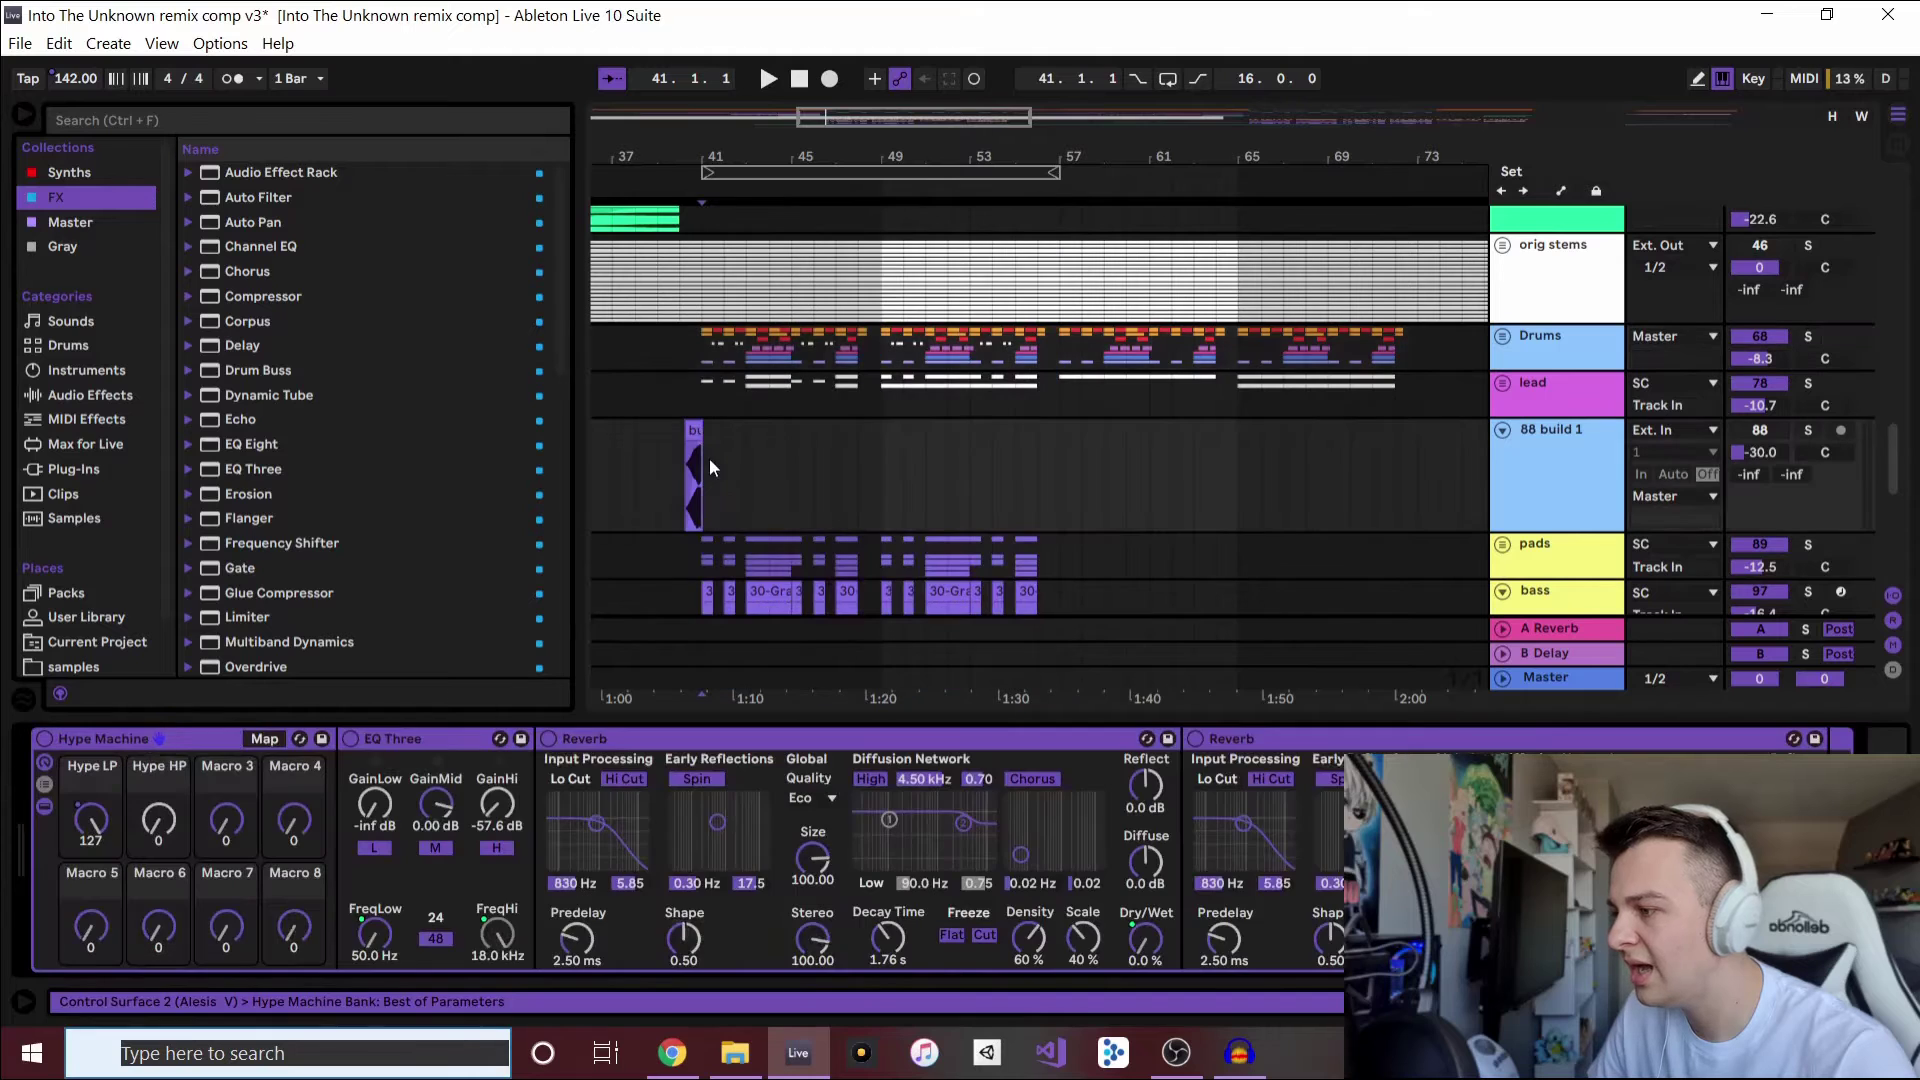
scroll(724, 544, "down", 2)
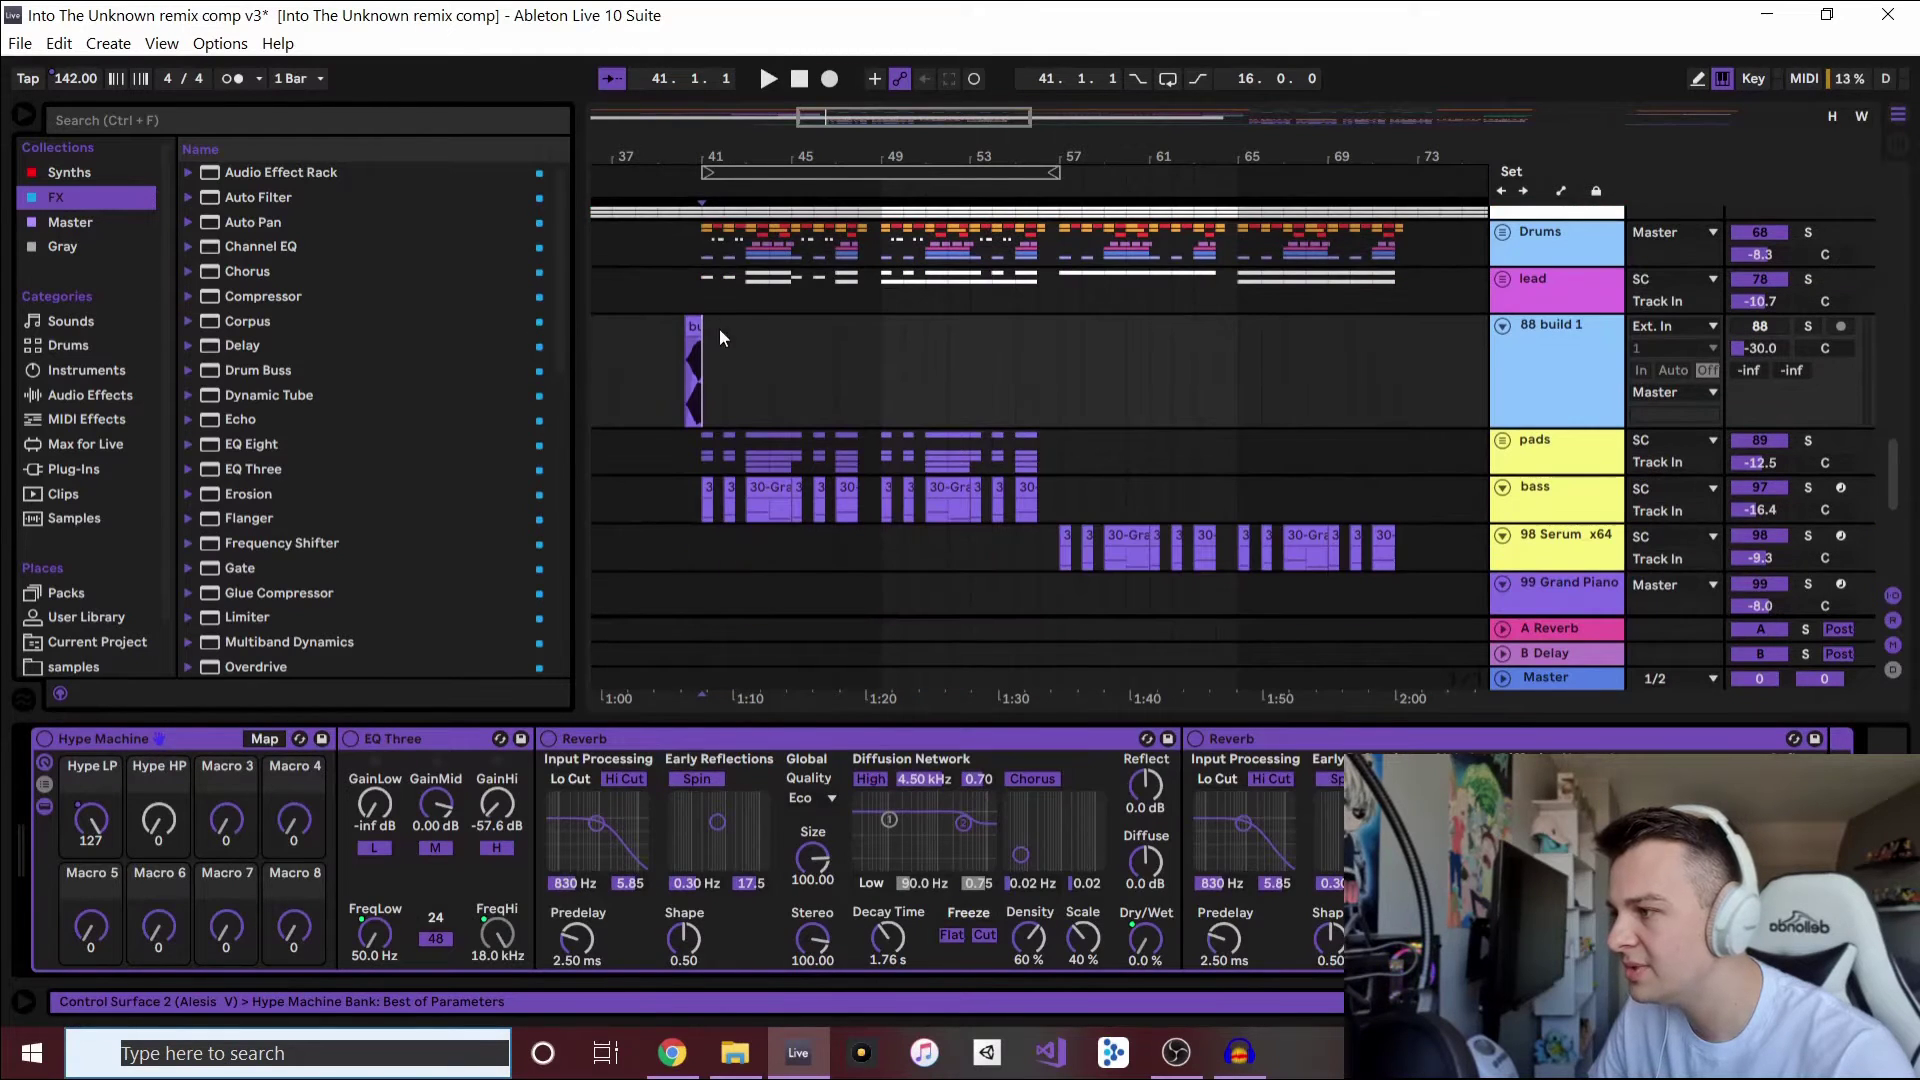
scroll(832, 394, "up", 8)
scroll(706, 427, "down", 4)
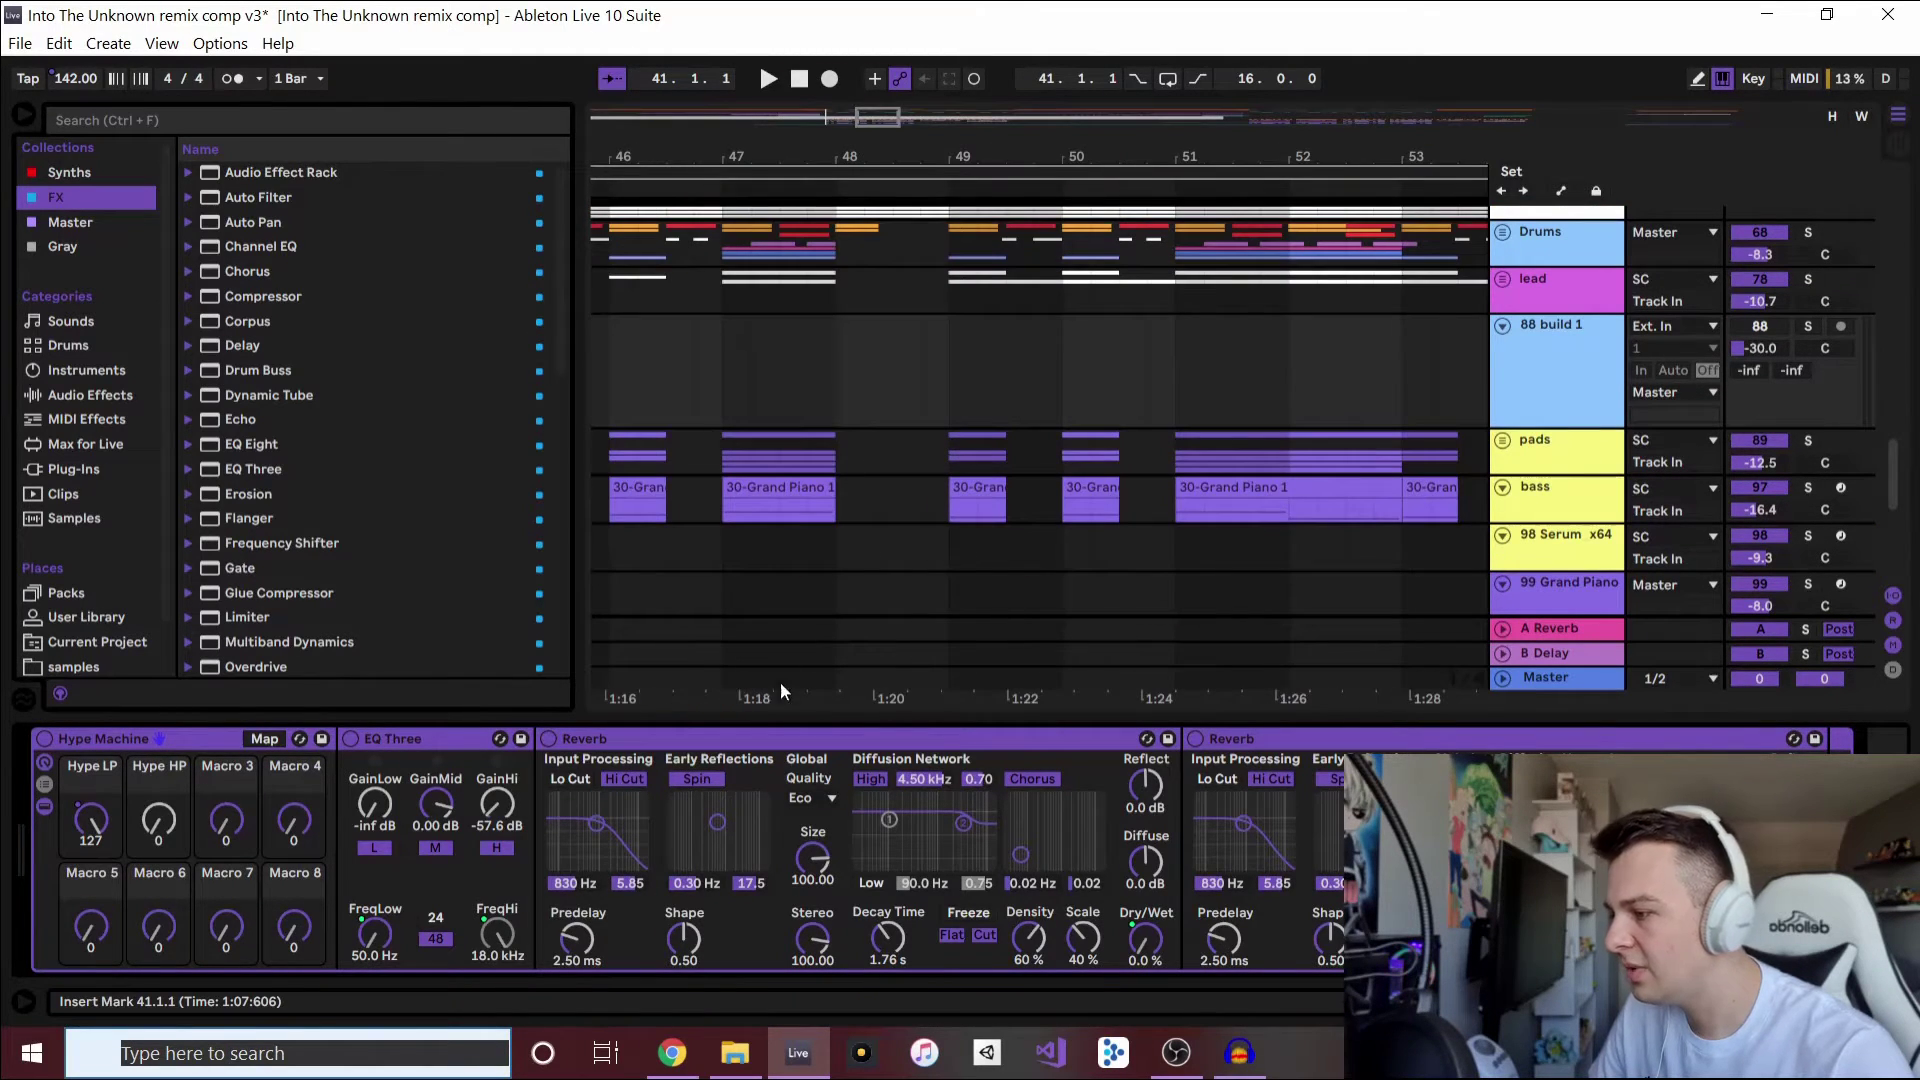
left_click_drag(780, 684, 1011, 698)
scroll(876, 569, "down", 12)
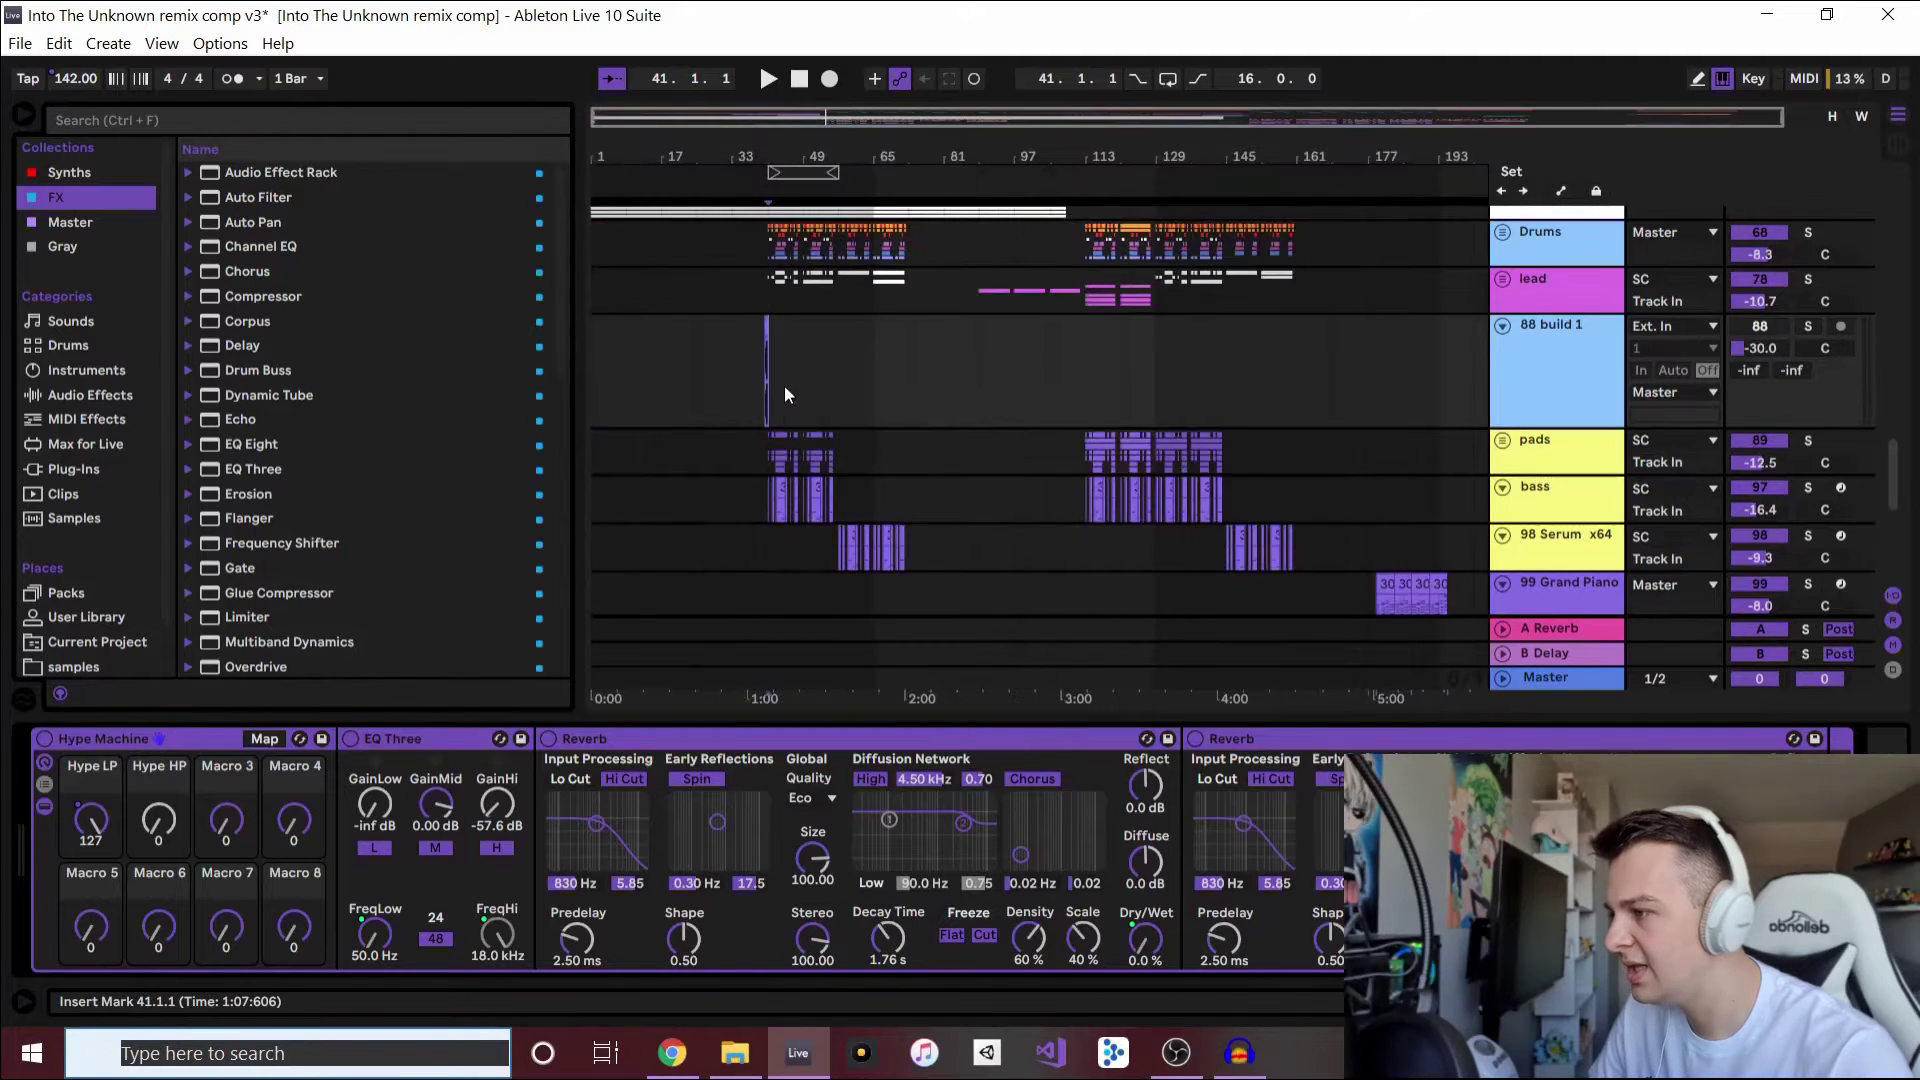
scroll(774, 410, "up", 15)
key("space")
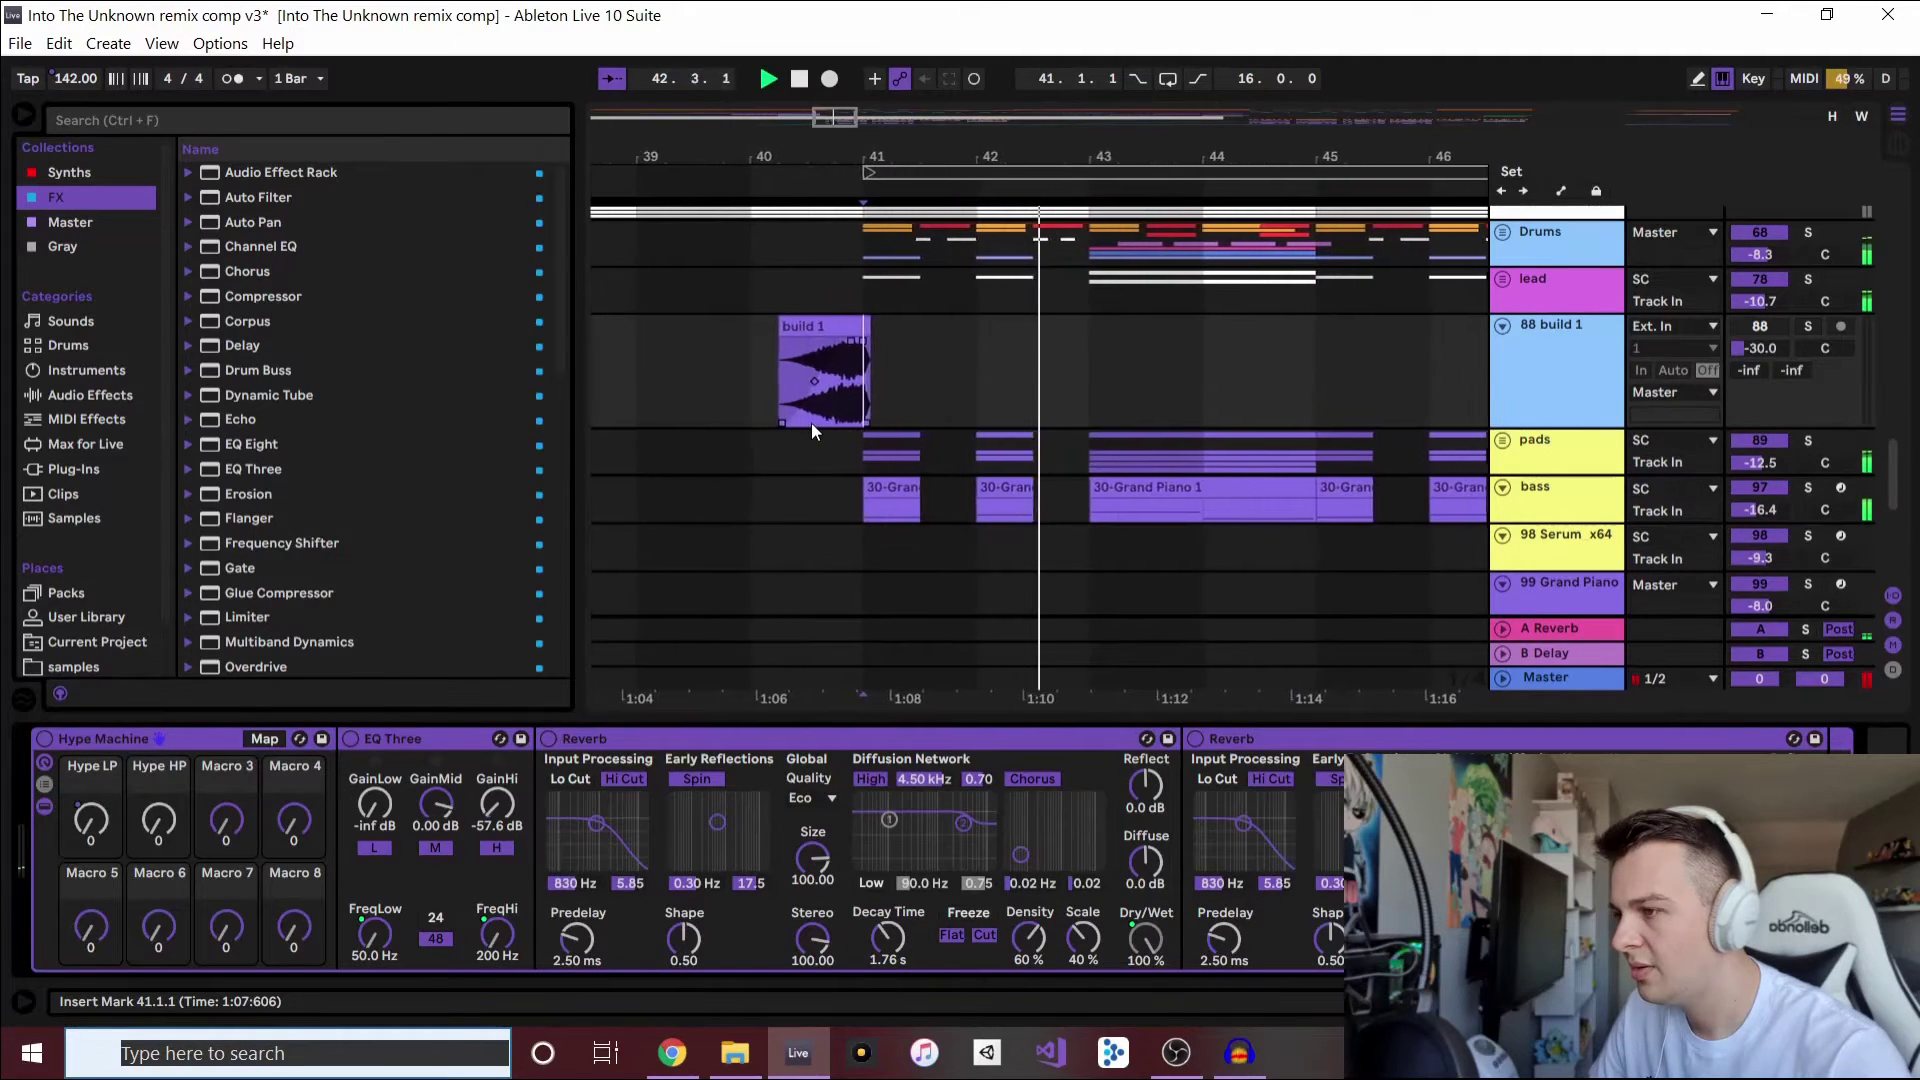
key("space")
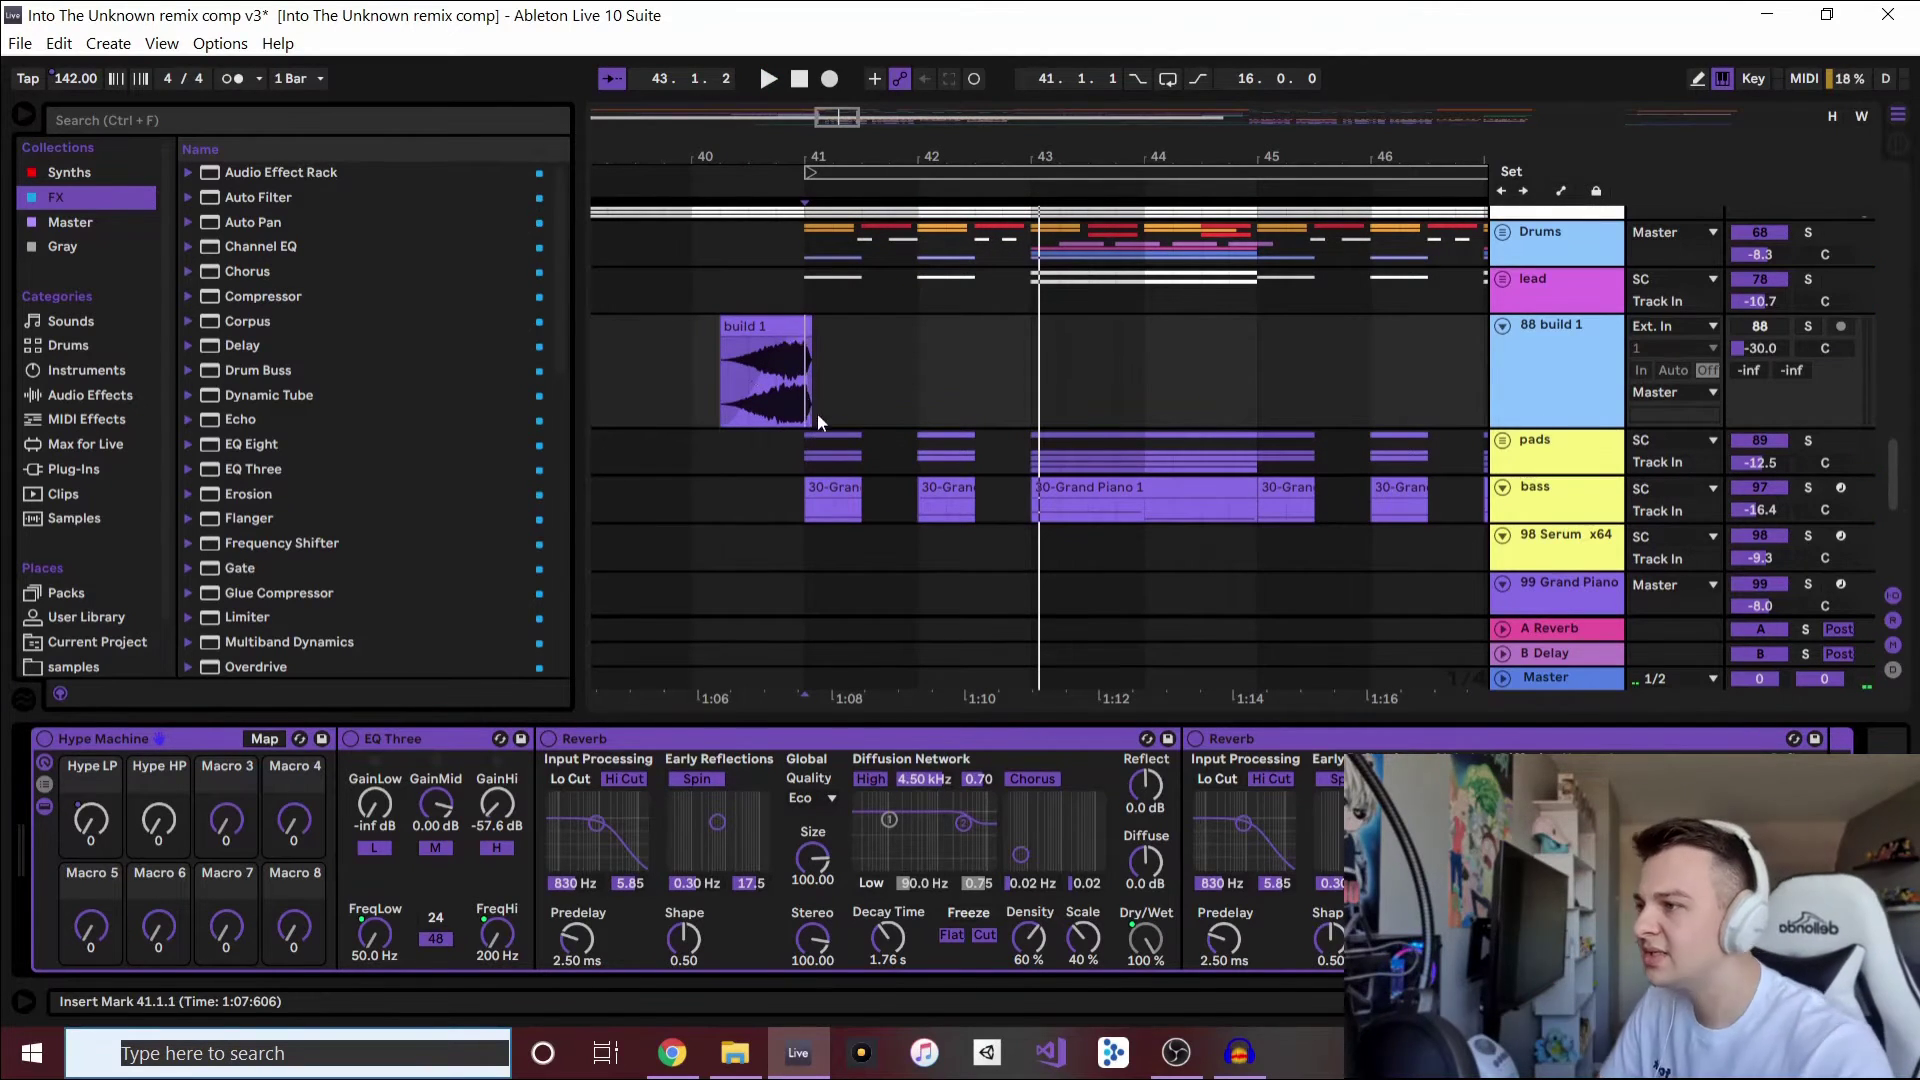
- Play the drop from the 41.1.1 to 41.3.1 selection on the 88 build 1 track, and again from bar 42
left_click_drag(806, 374, 862, 372)
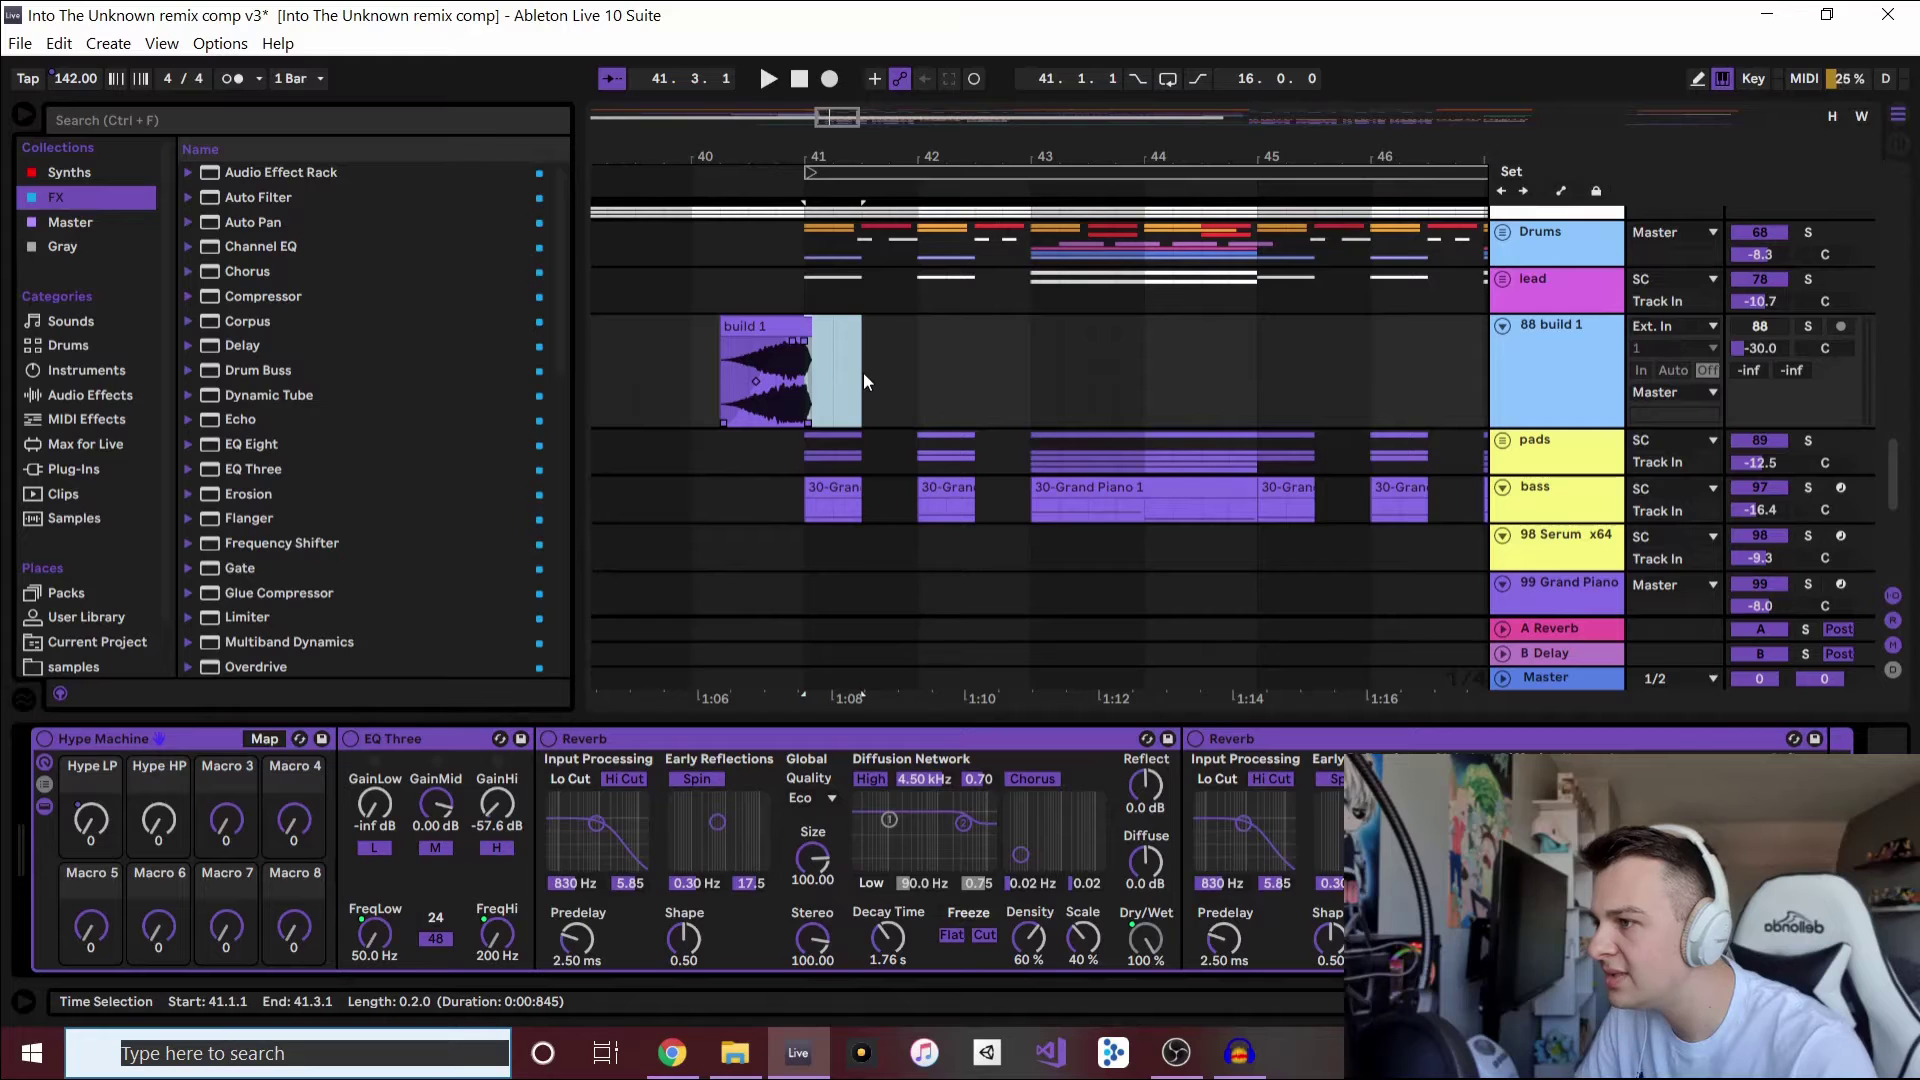
key("space")
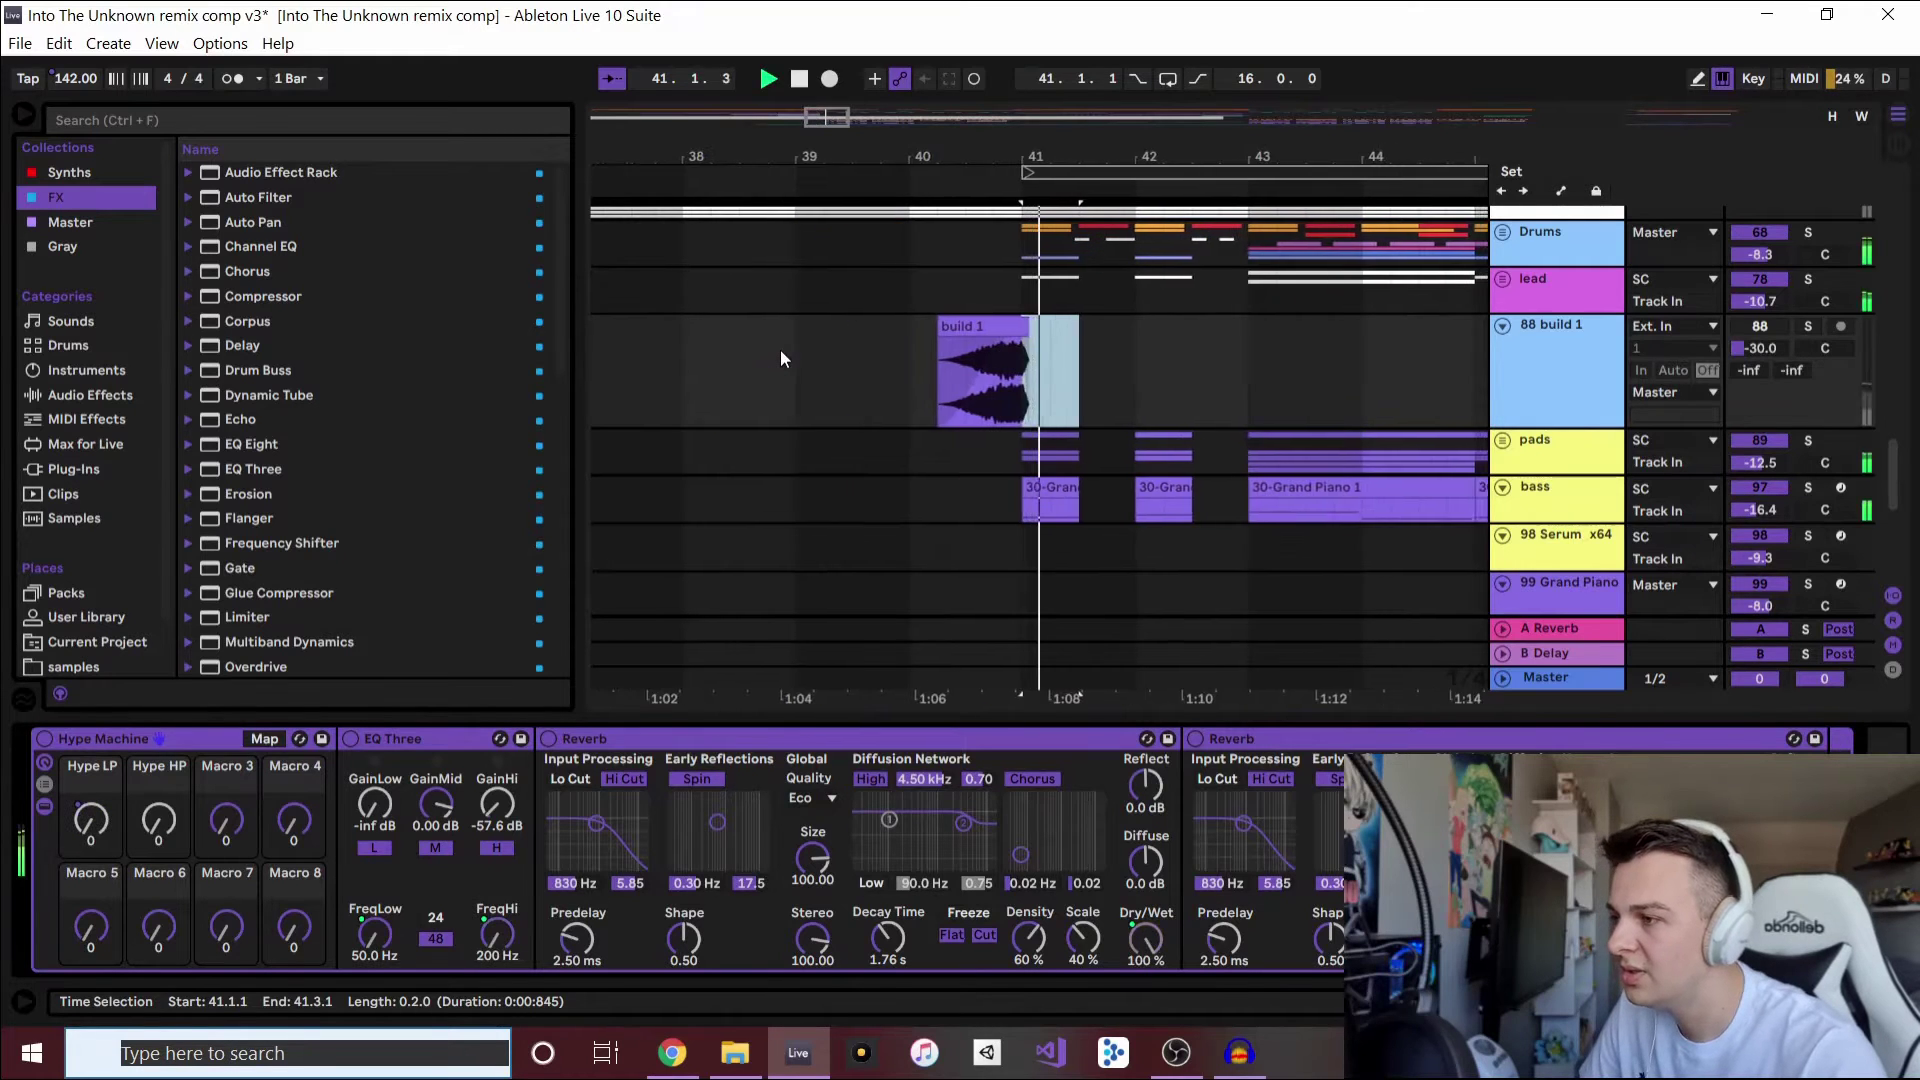
key("space")
left_click(1082, 351)
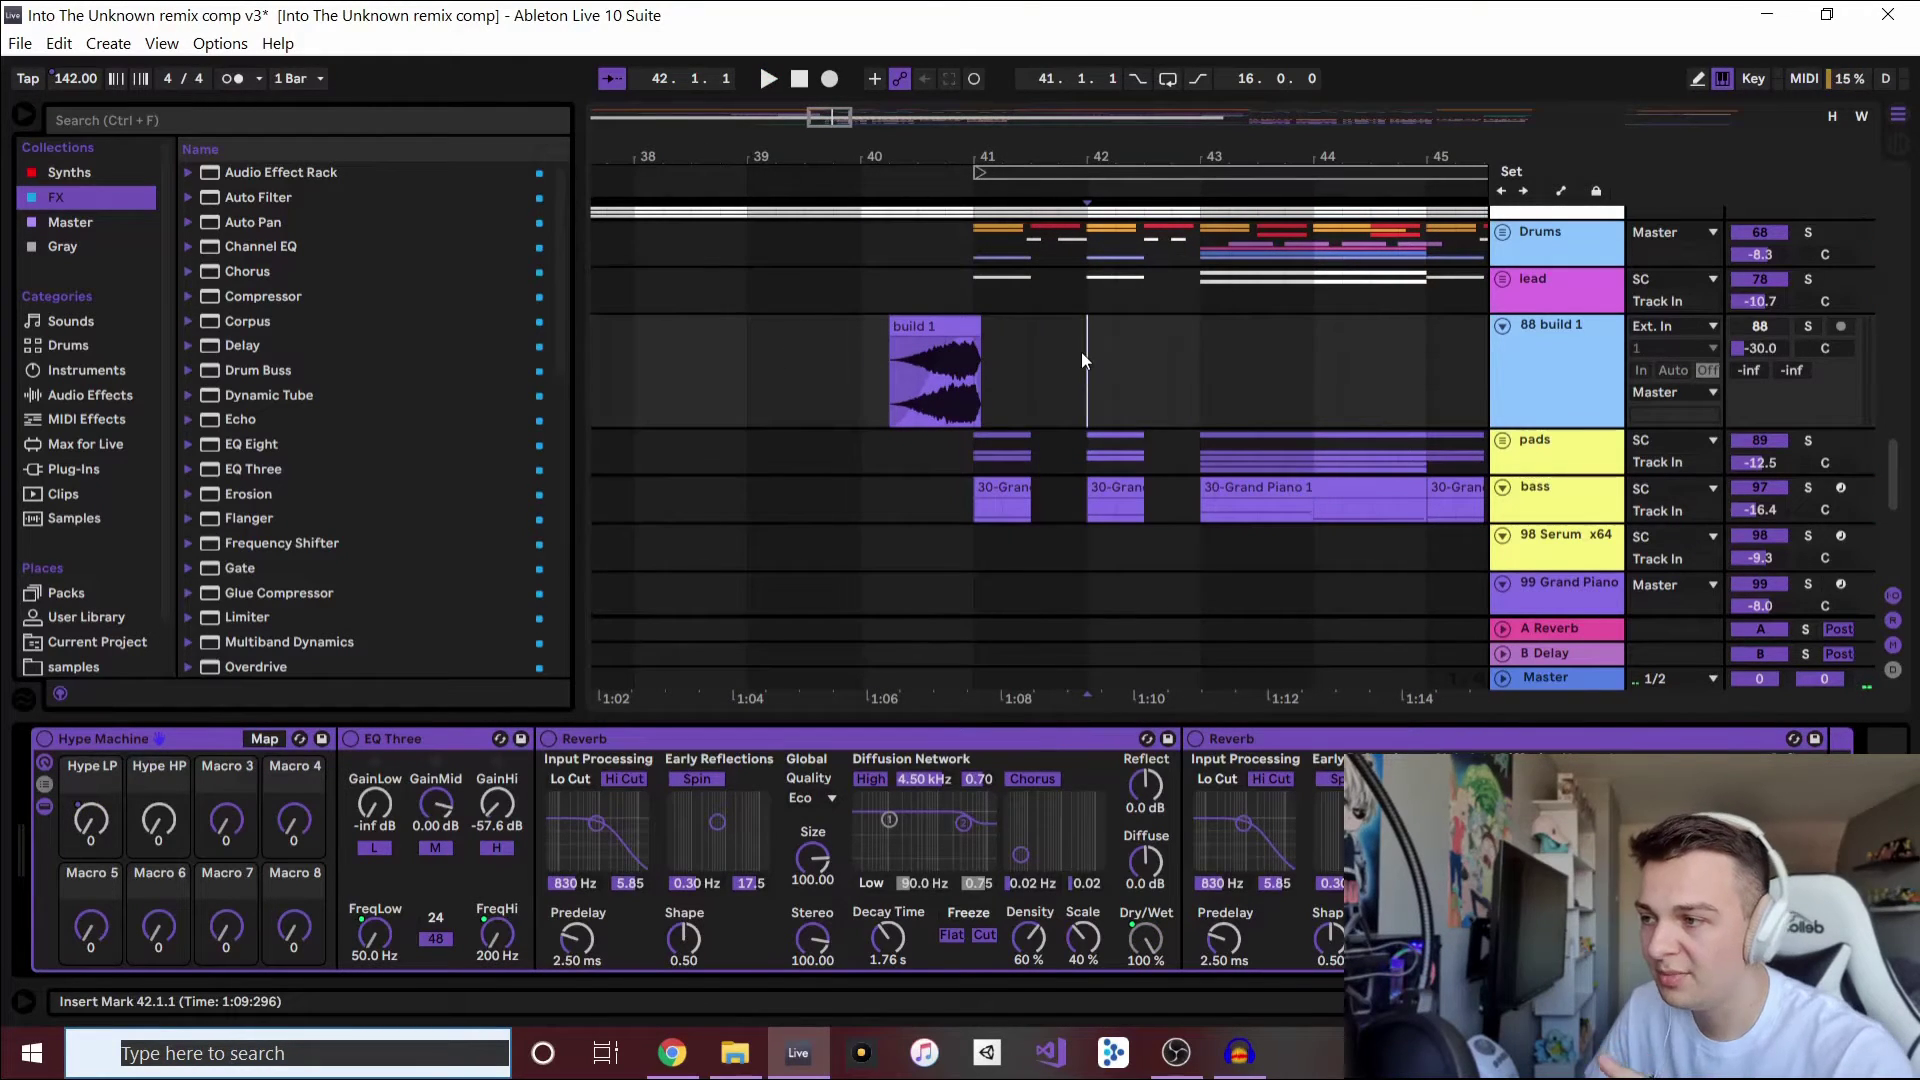
key("space")
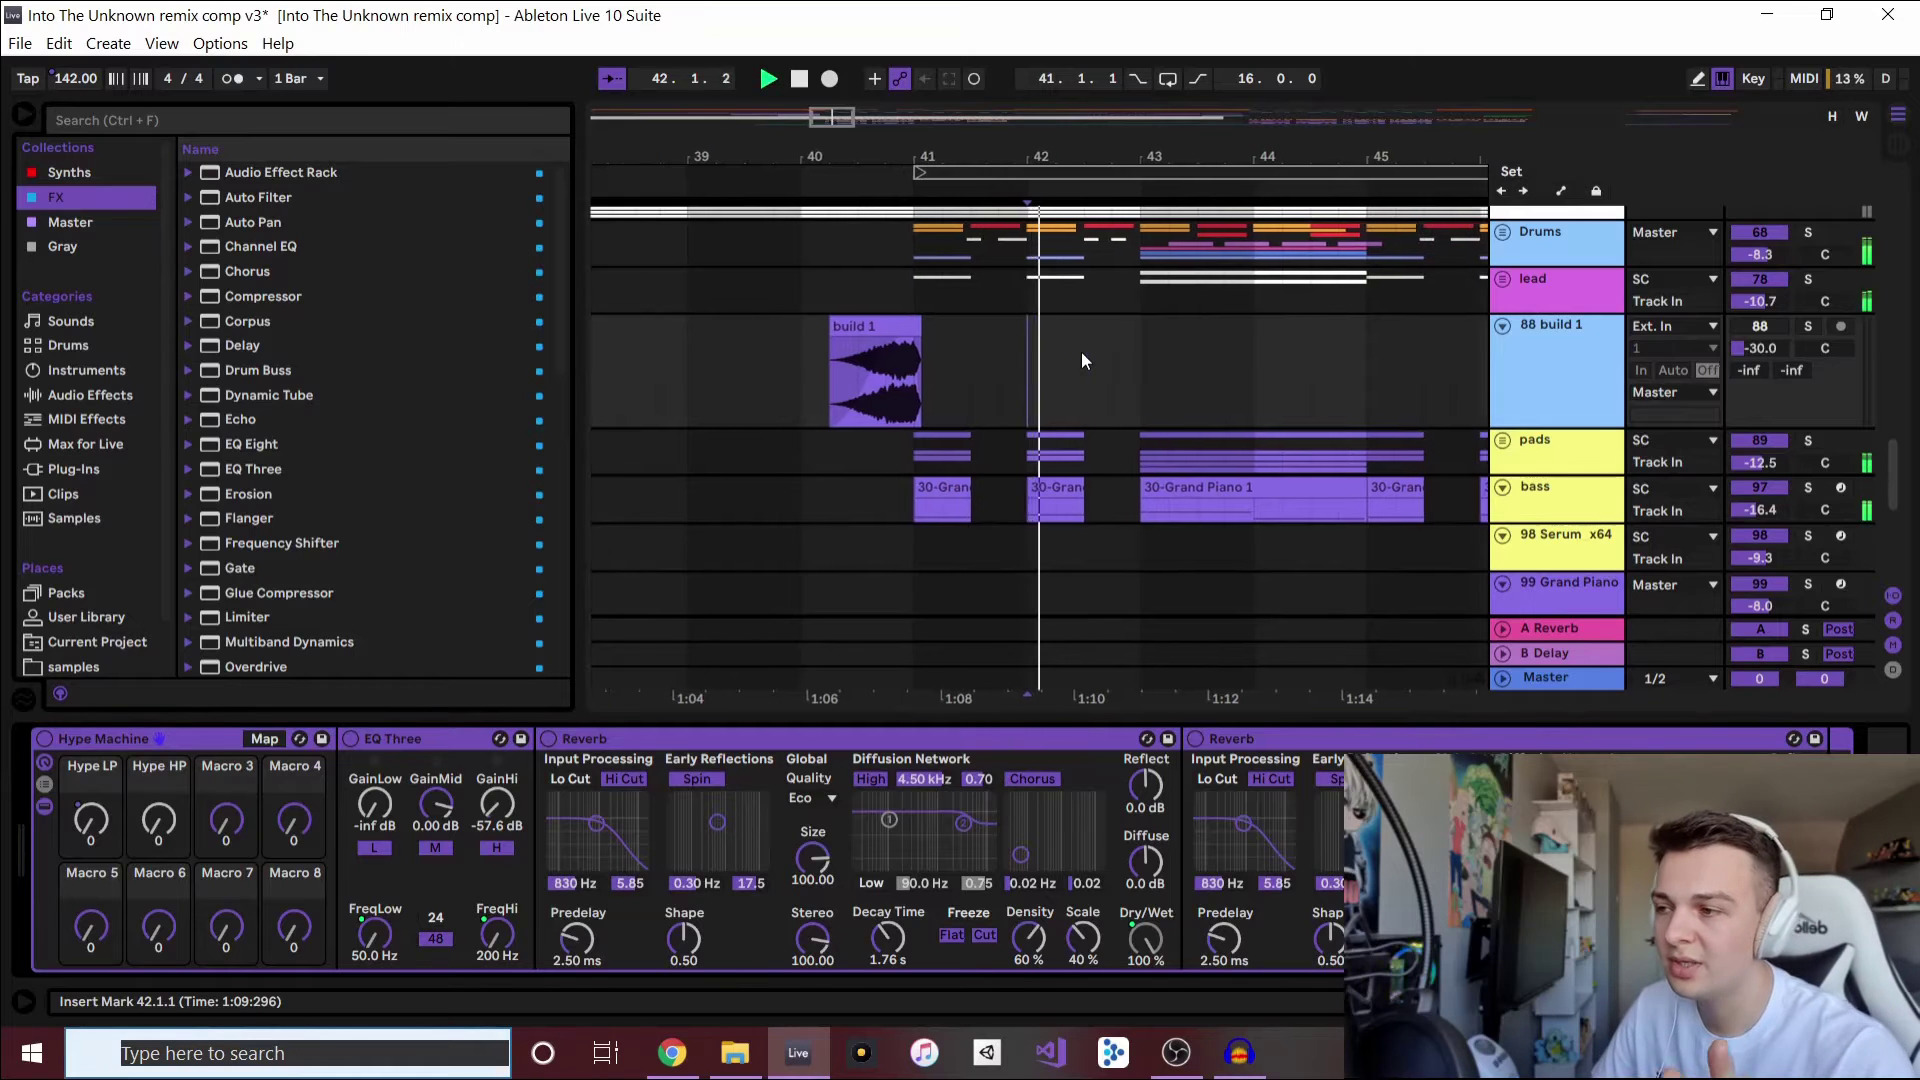
key("space")
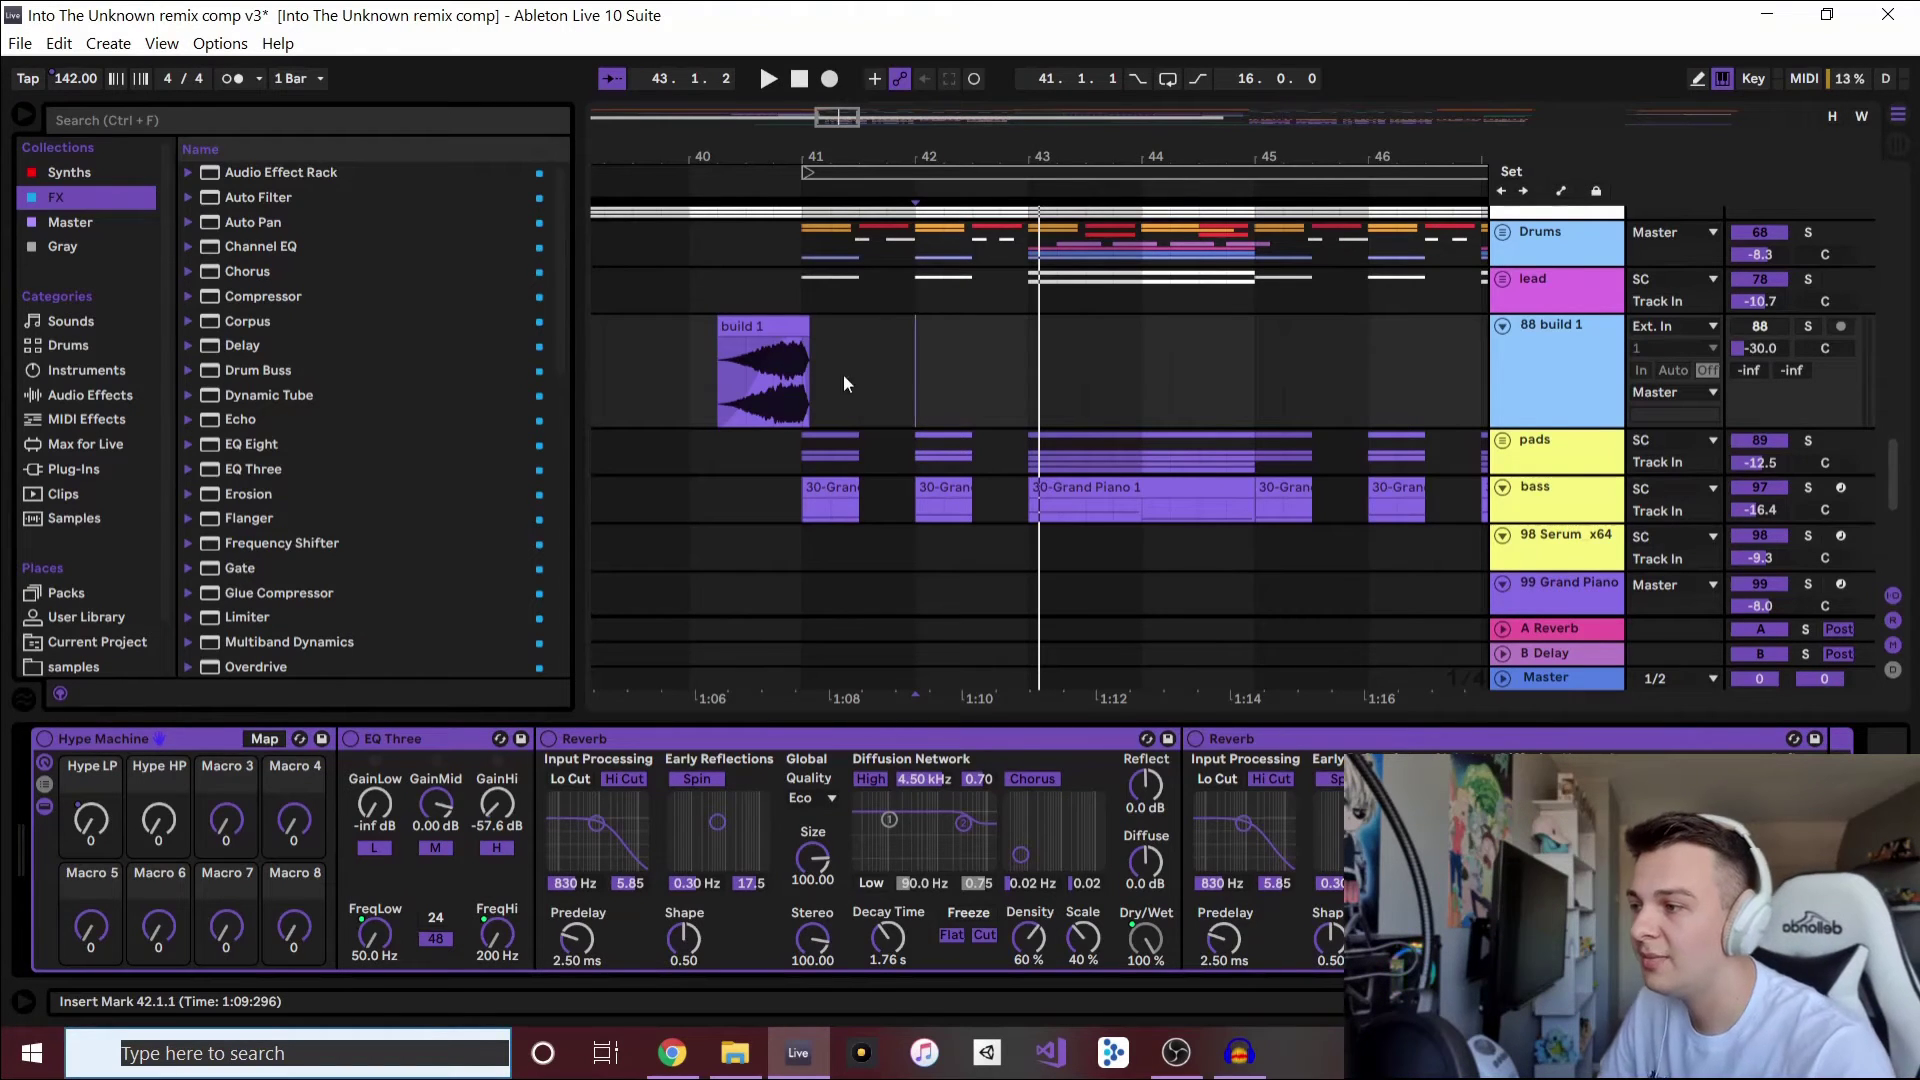
- Loop the half-bar gap from 41.3.1 to 42.1.1 on the 88 build 1 track and play it
left_click(801, 292)
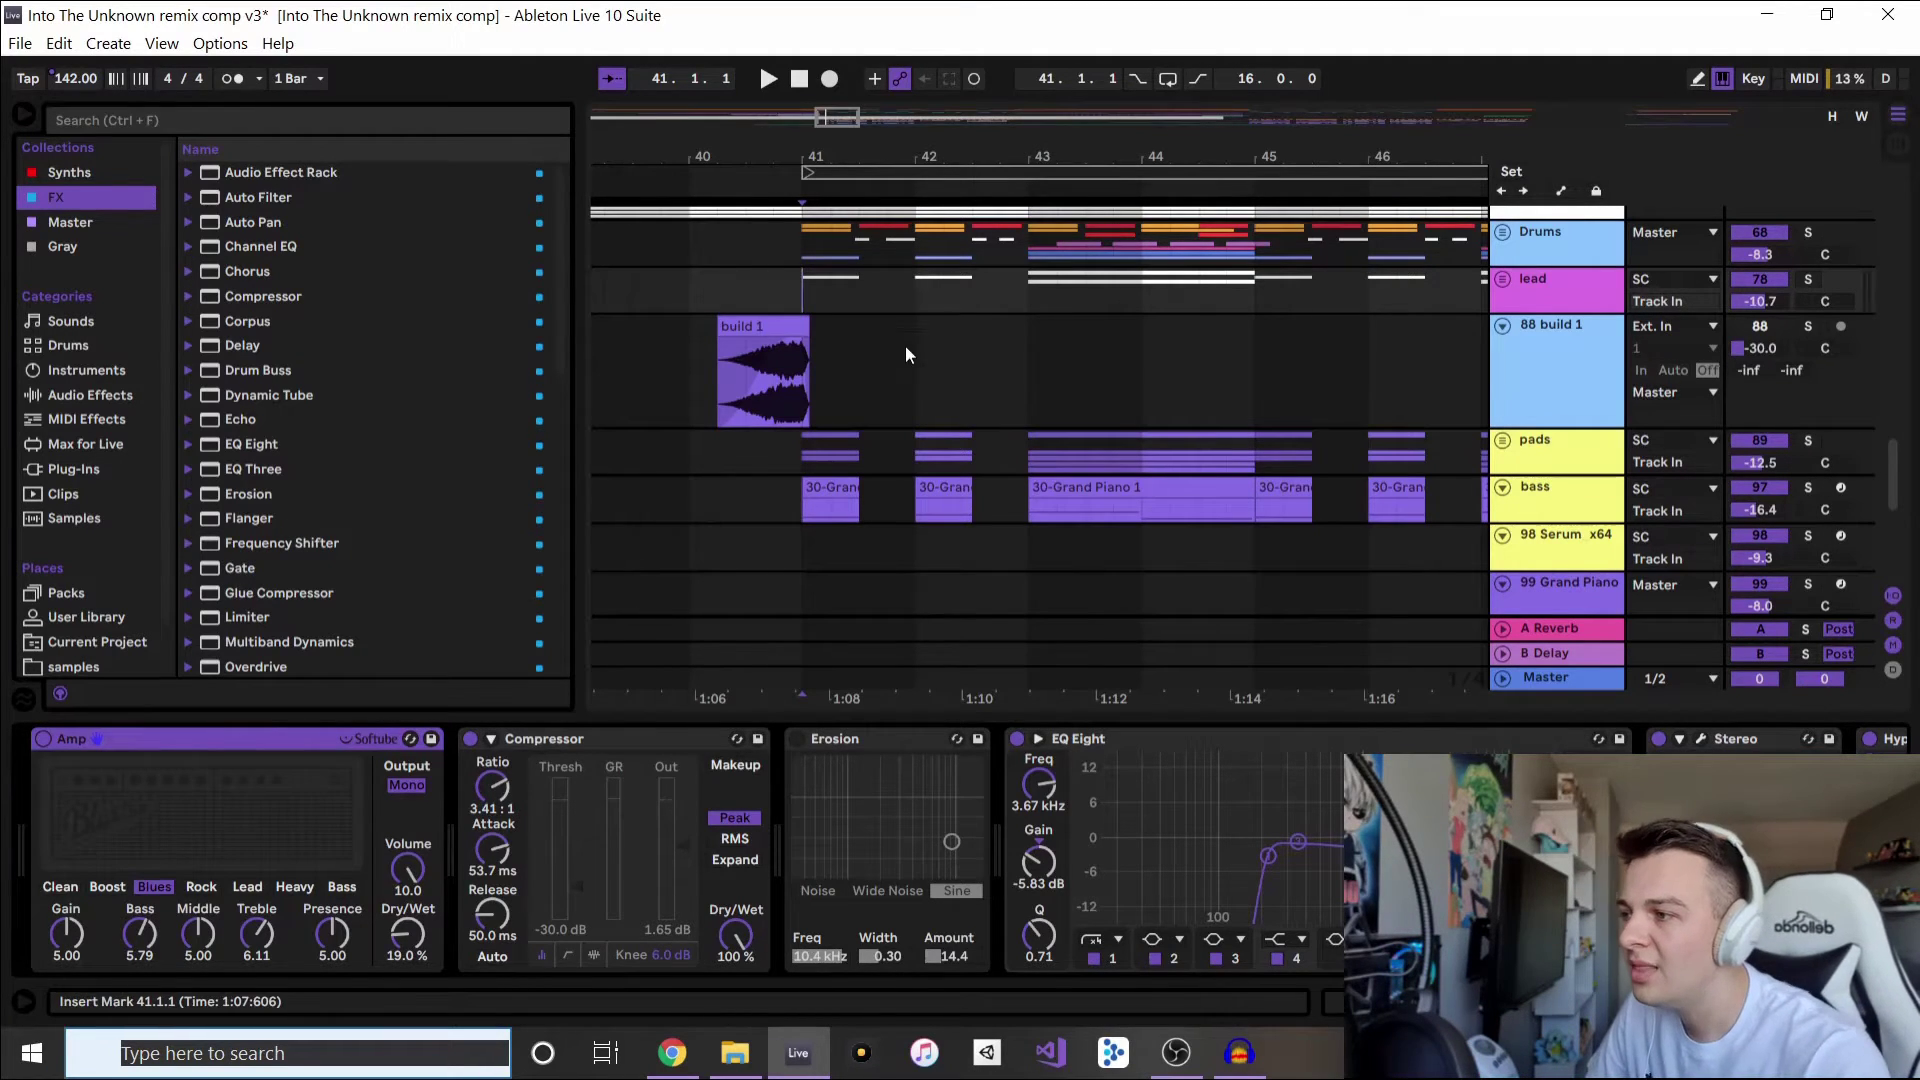
left_click(858, 337)
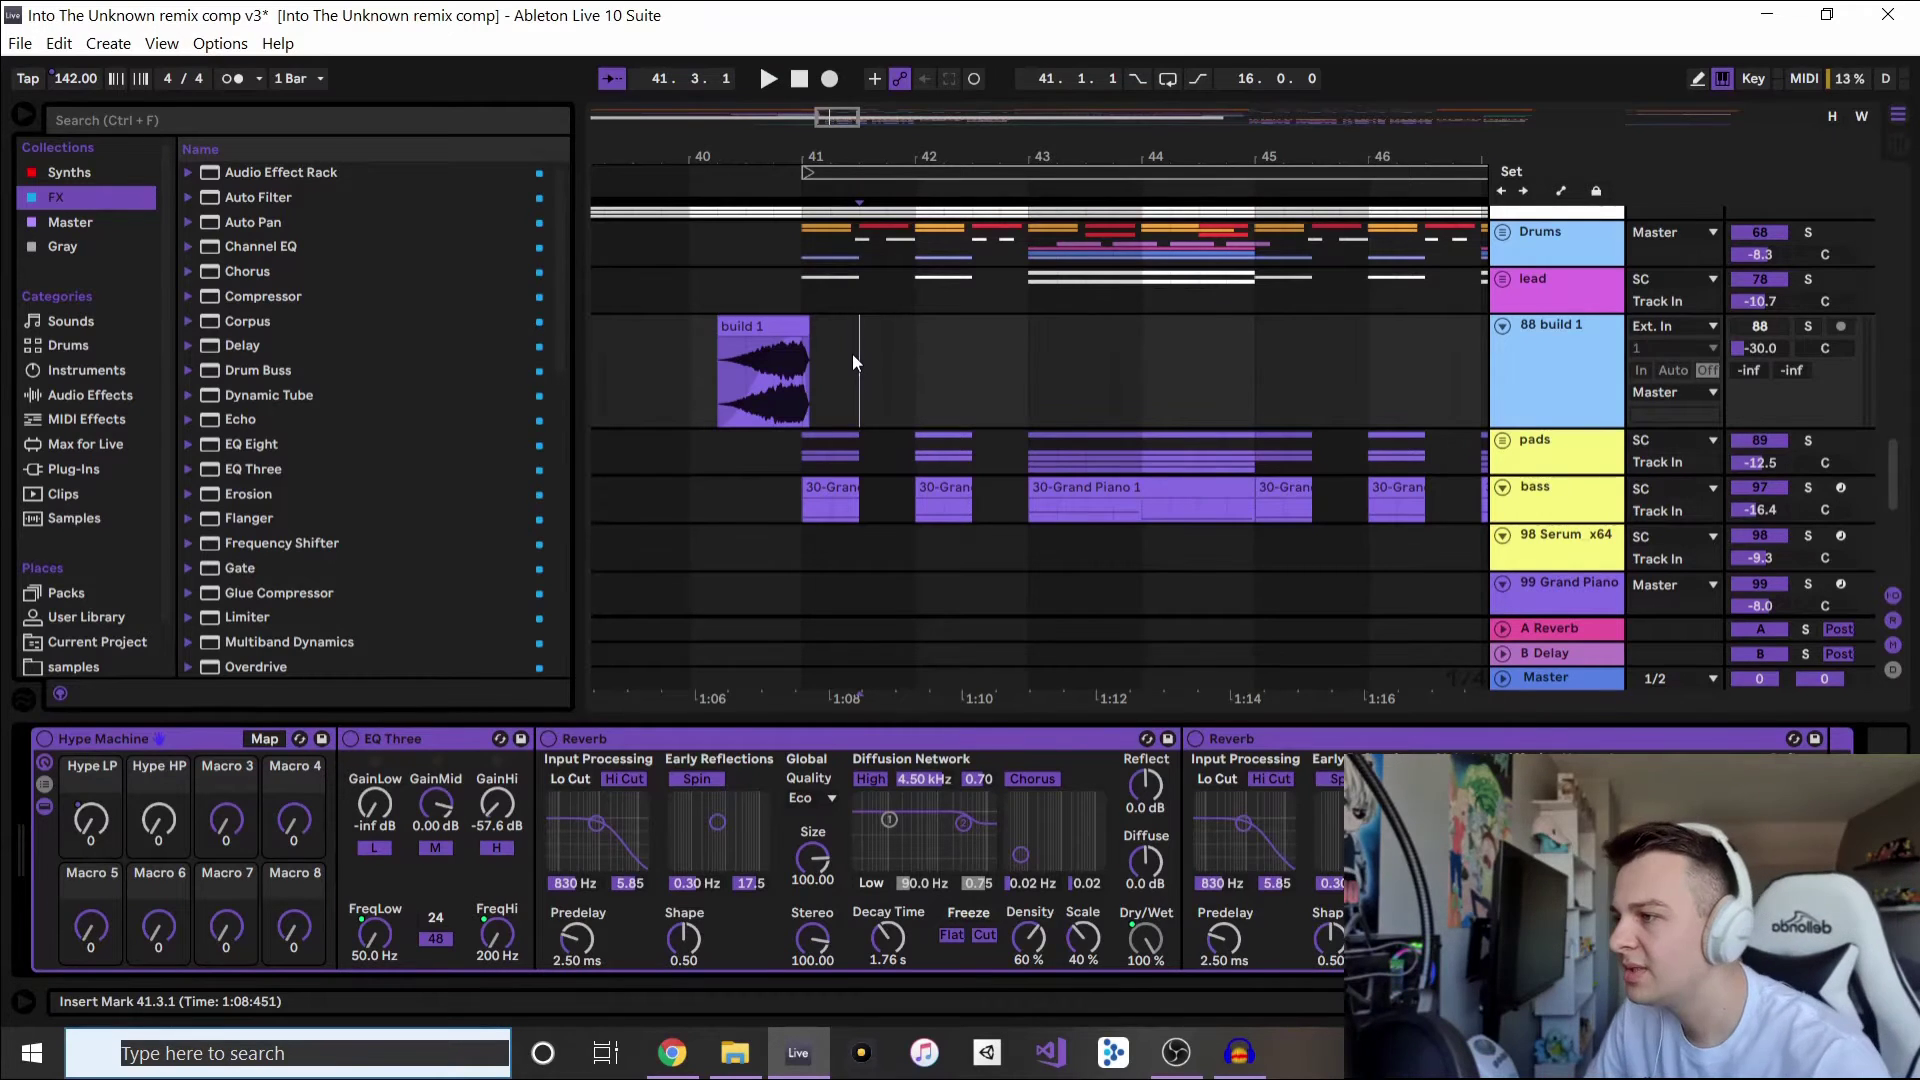
left_click_drag(857, 340, 924, 343)
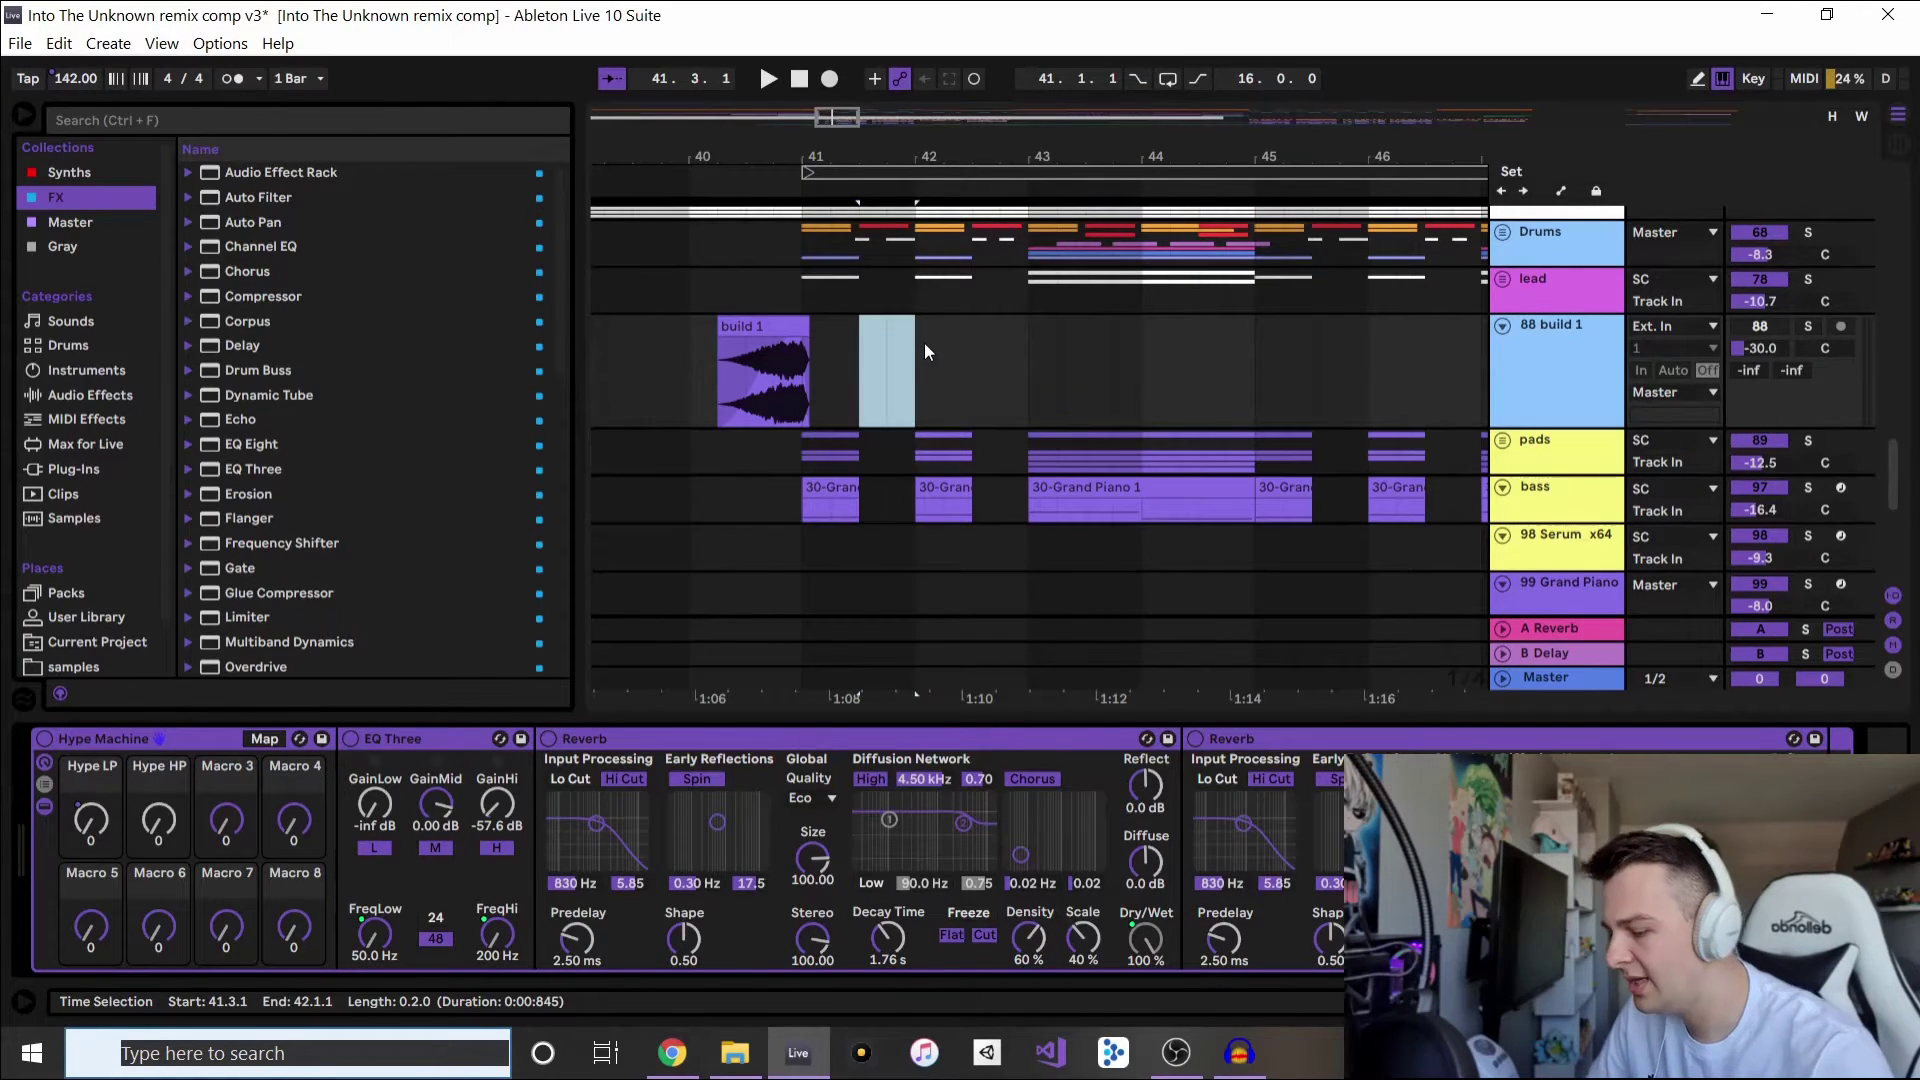
key("ctrl+l")
key("space")
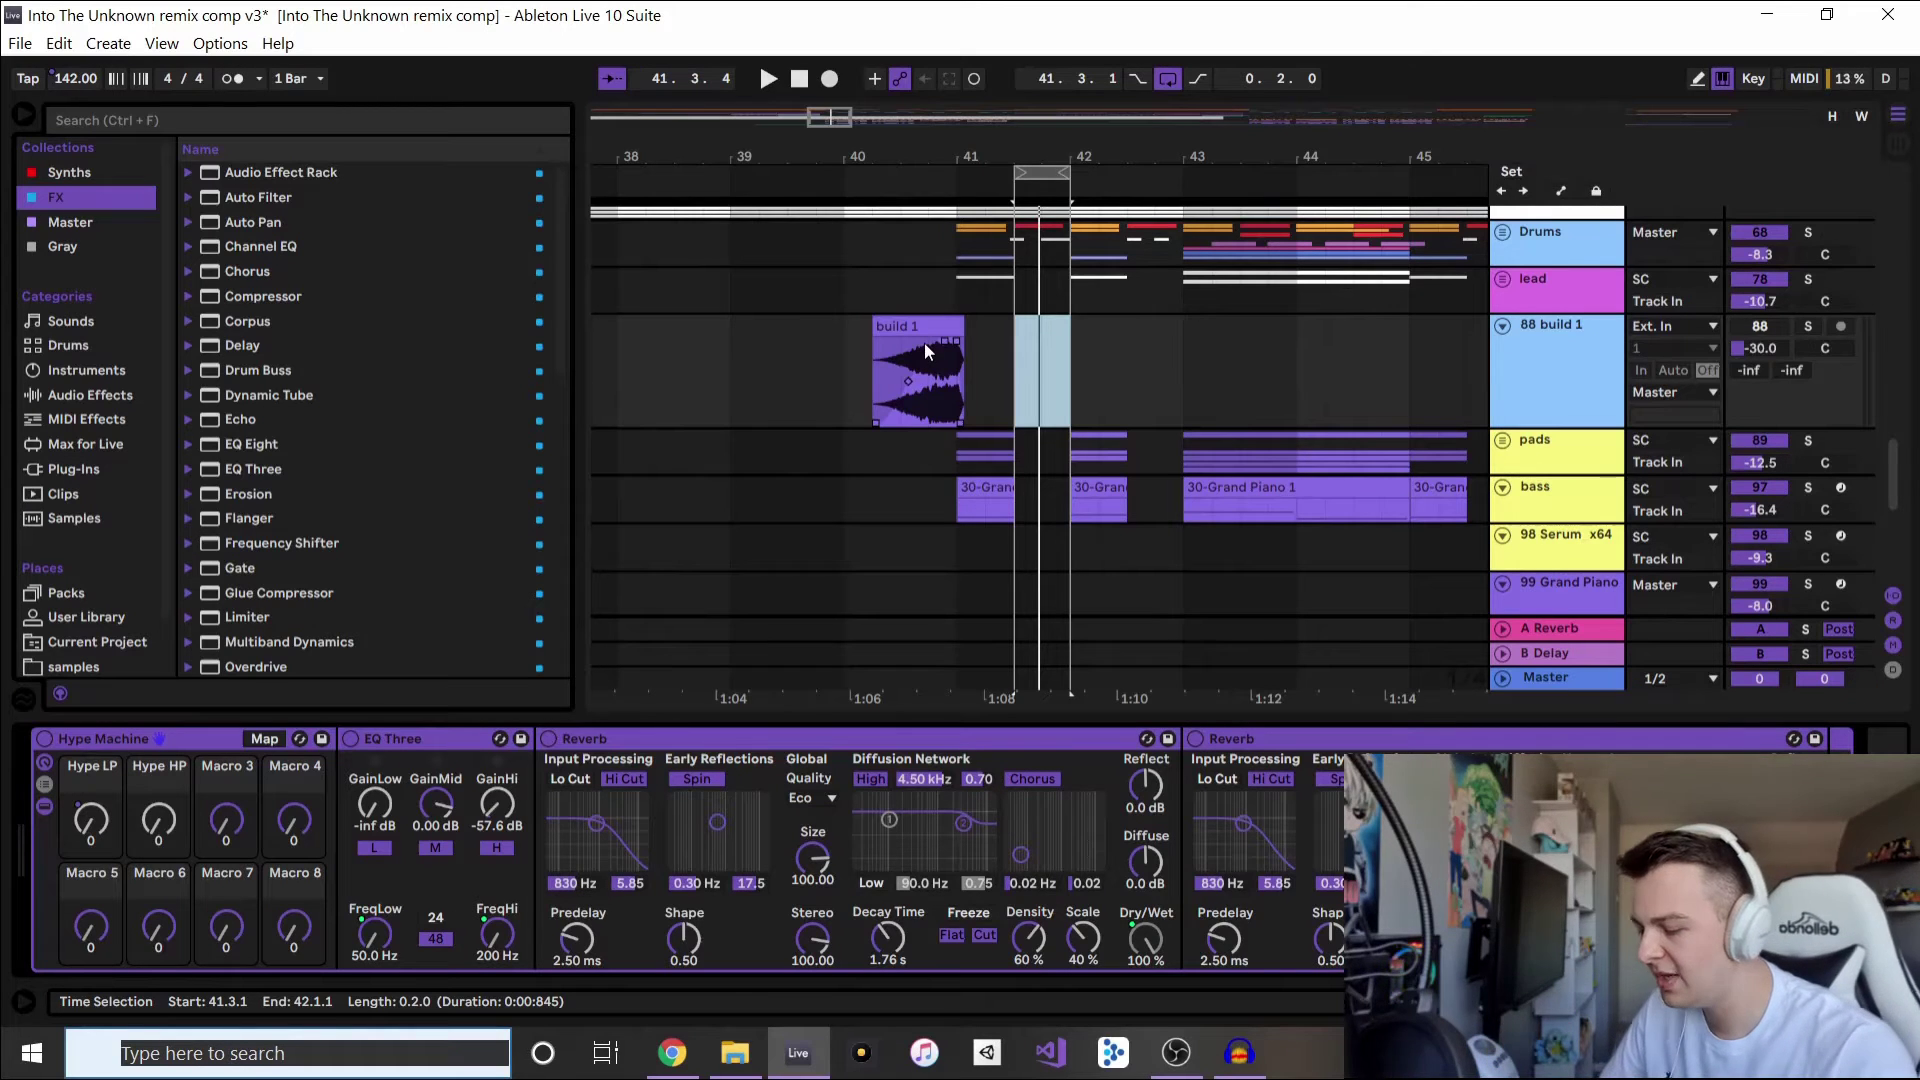
- Find the 16 Group and show the devices of its 17 Into The U track
scroll(1348, 314, "up", 1)
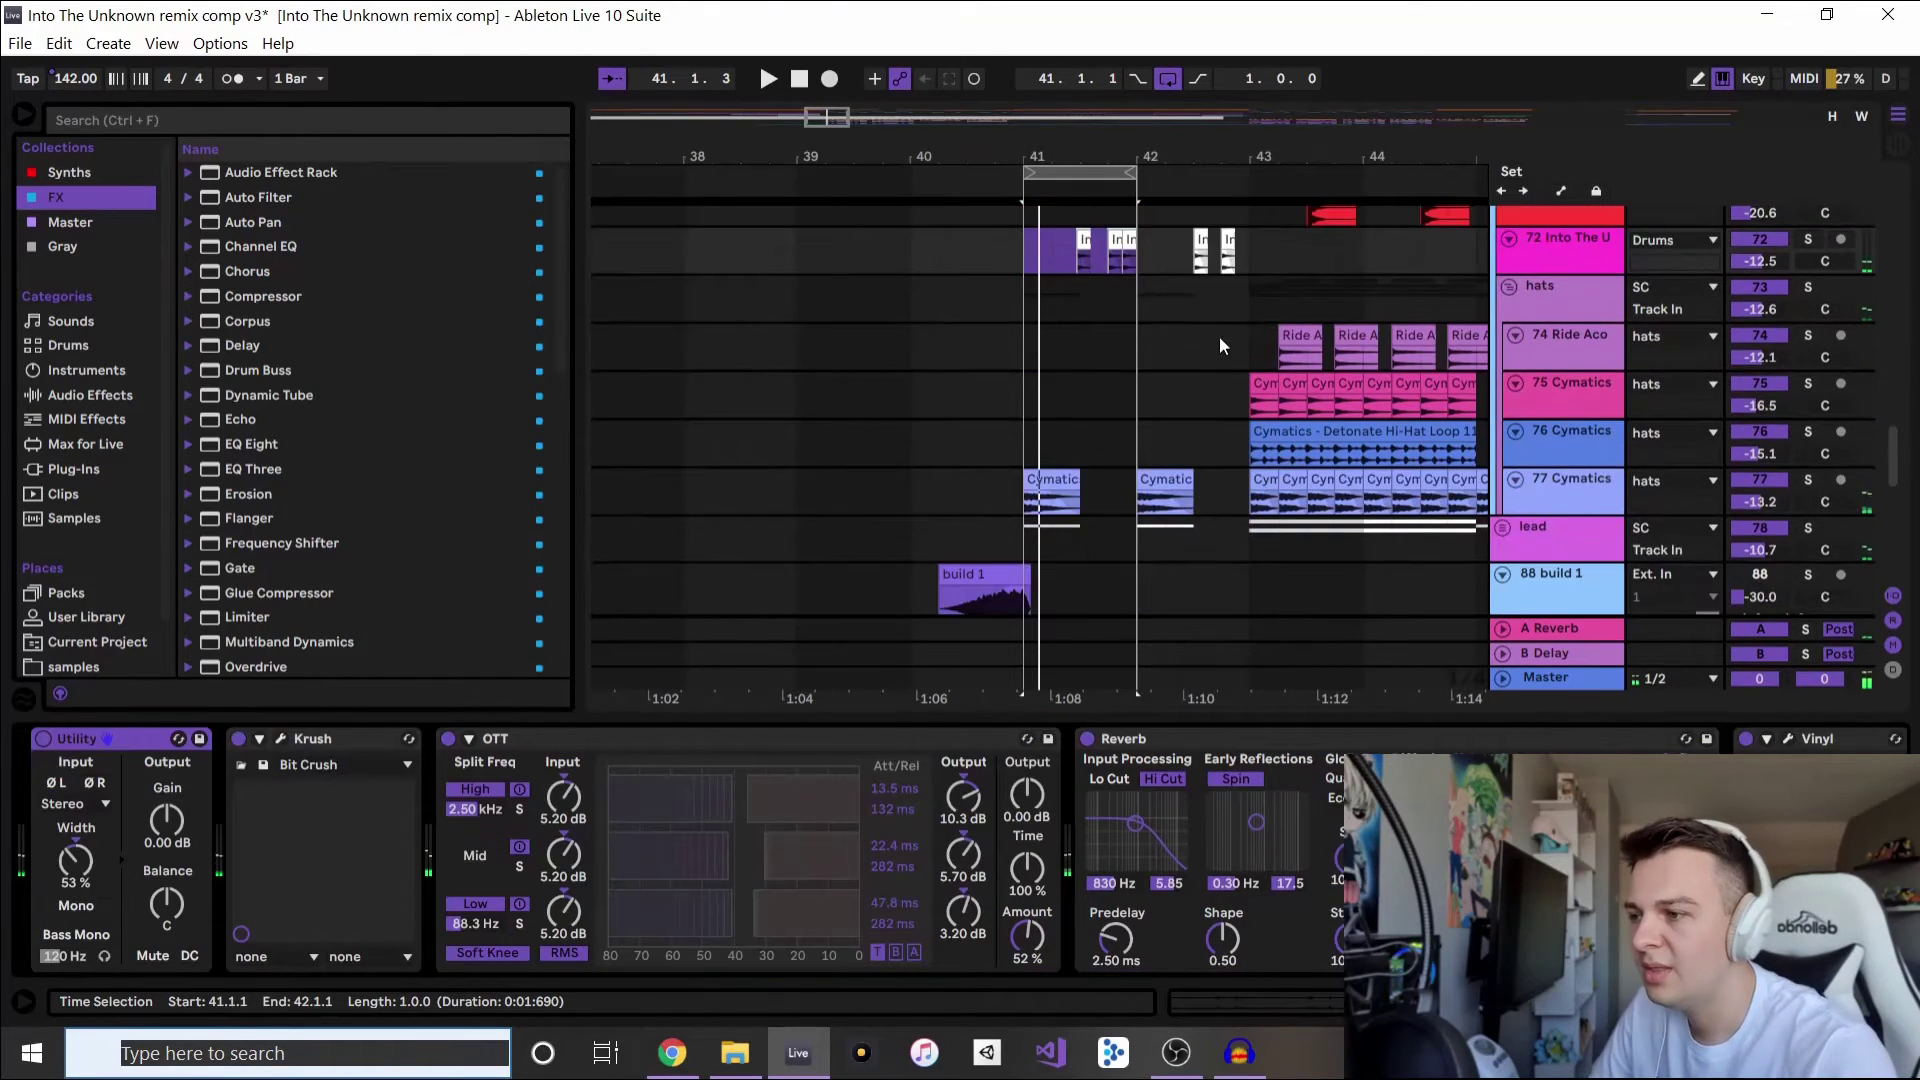
scroll(1216, 340, "down", 10)
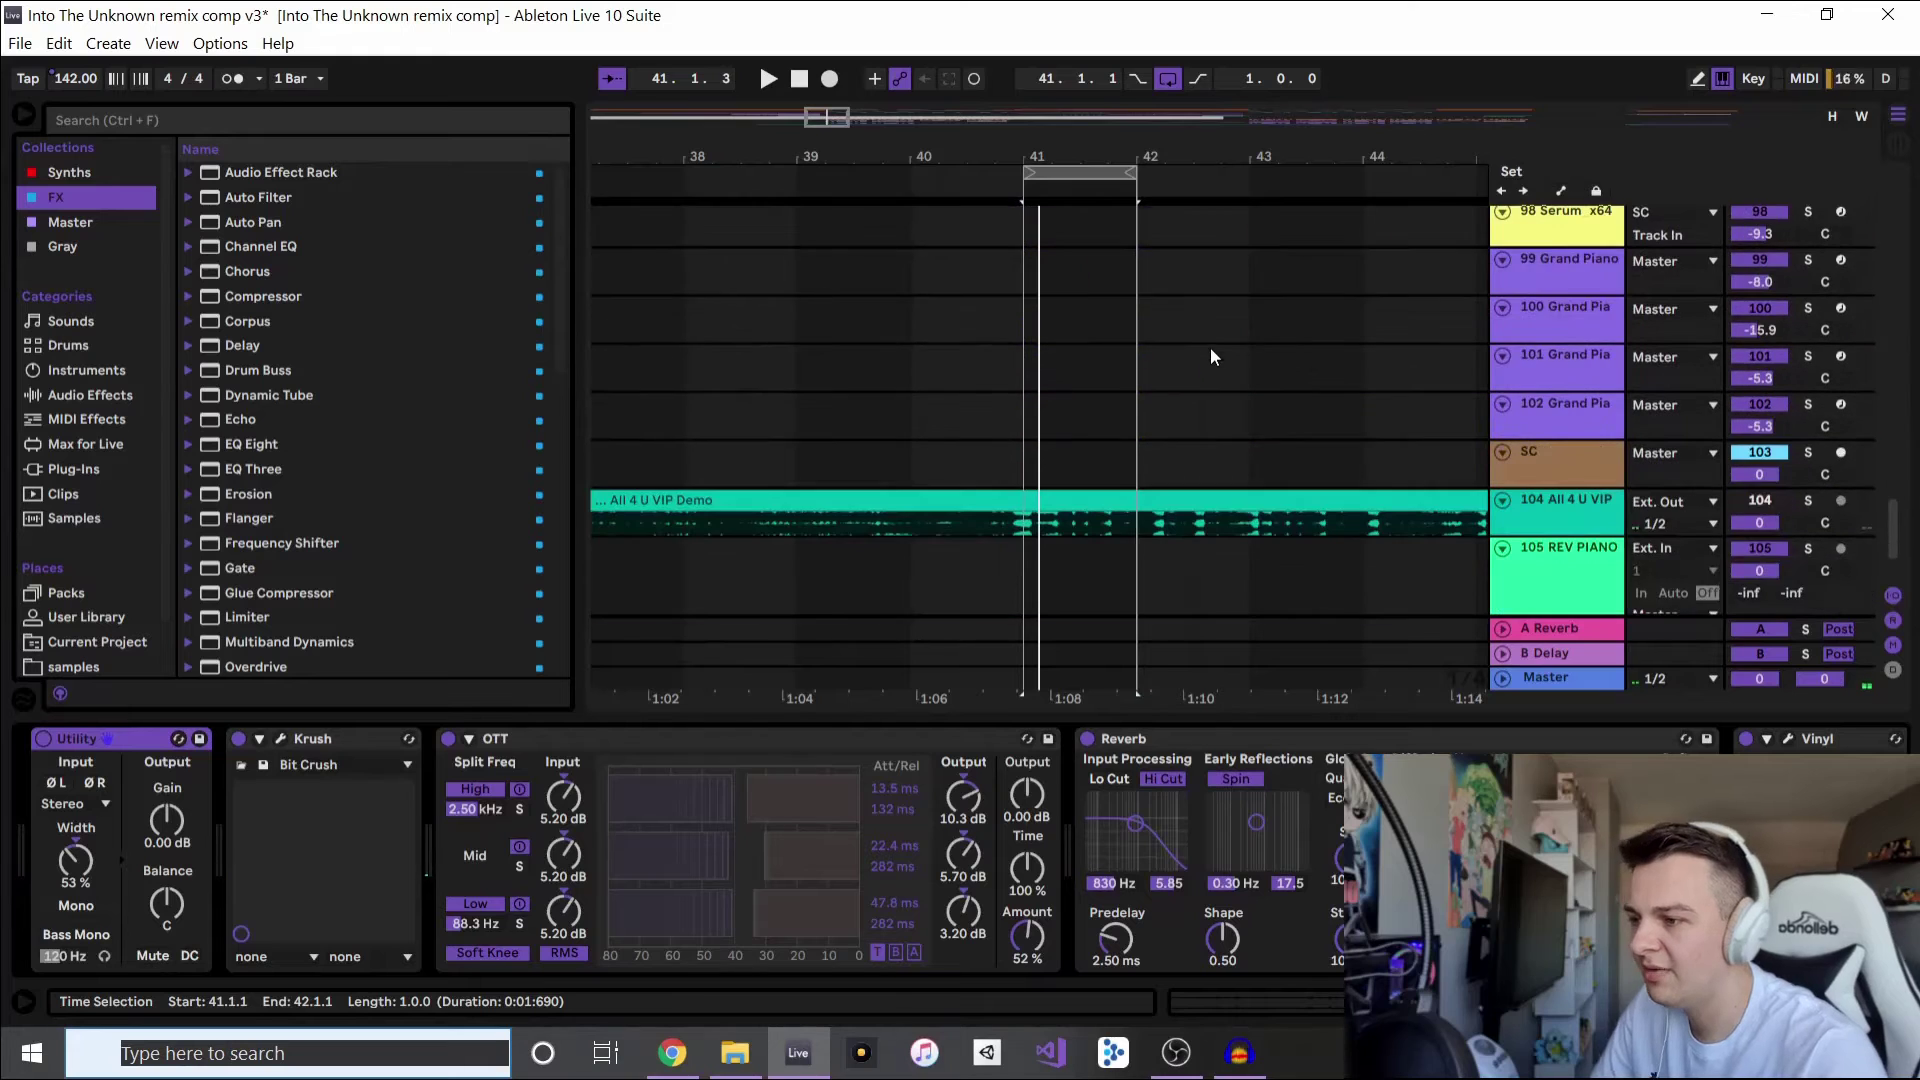
scroll(1208, 356, "up", 10)
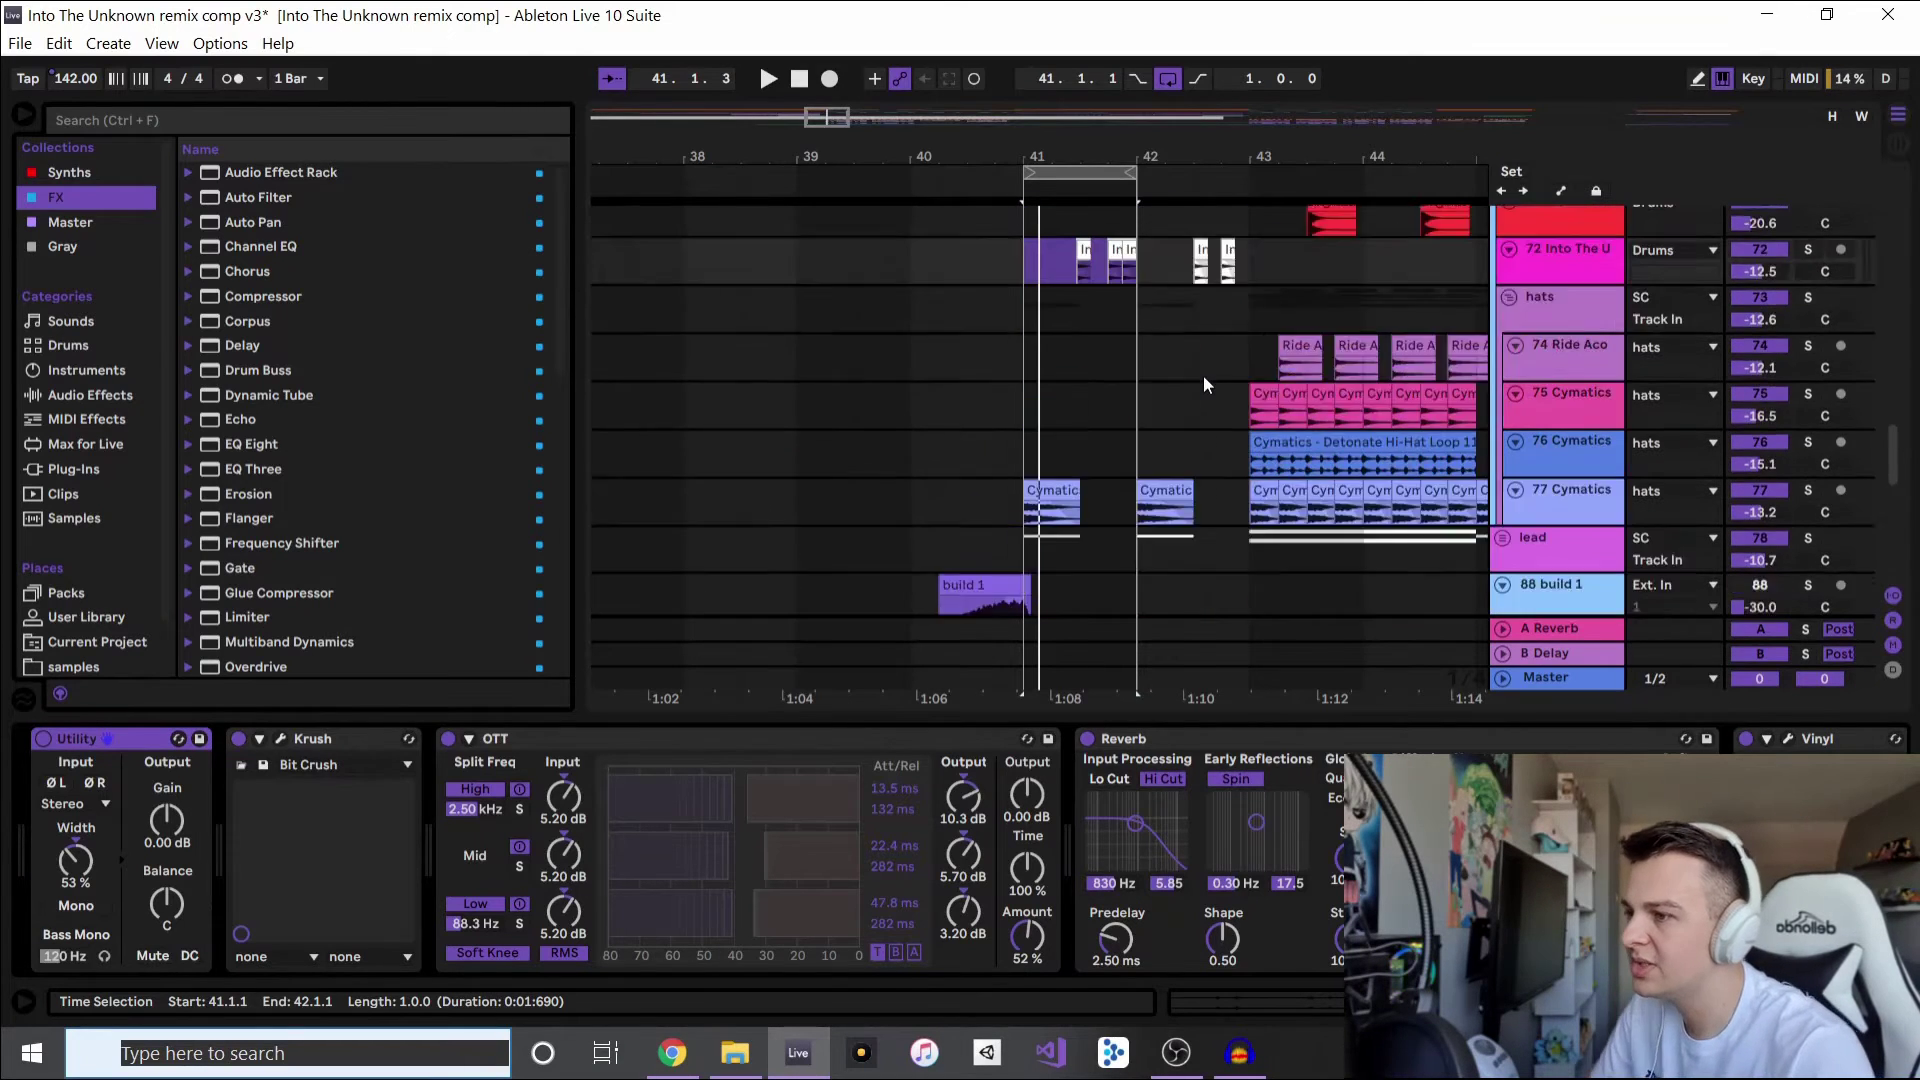
scroll(1203, 376, "up", 10)
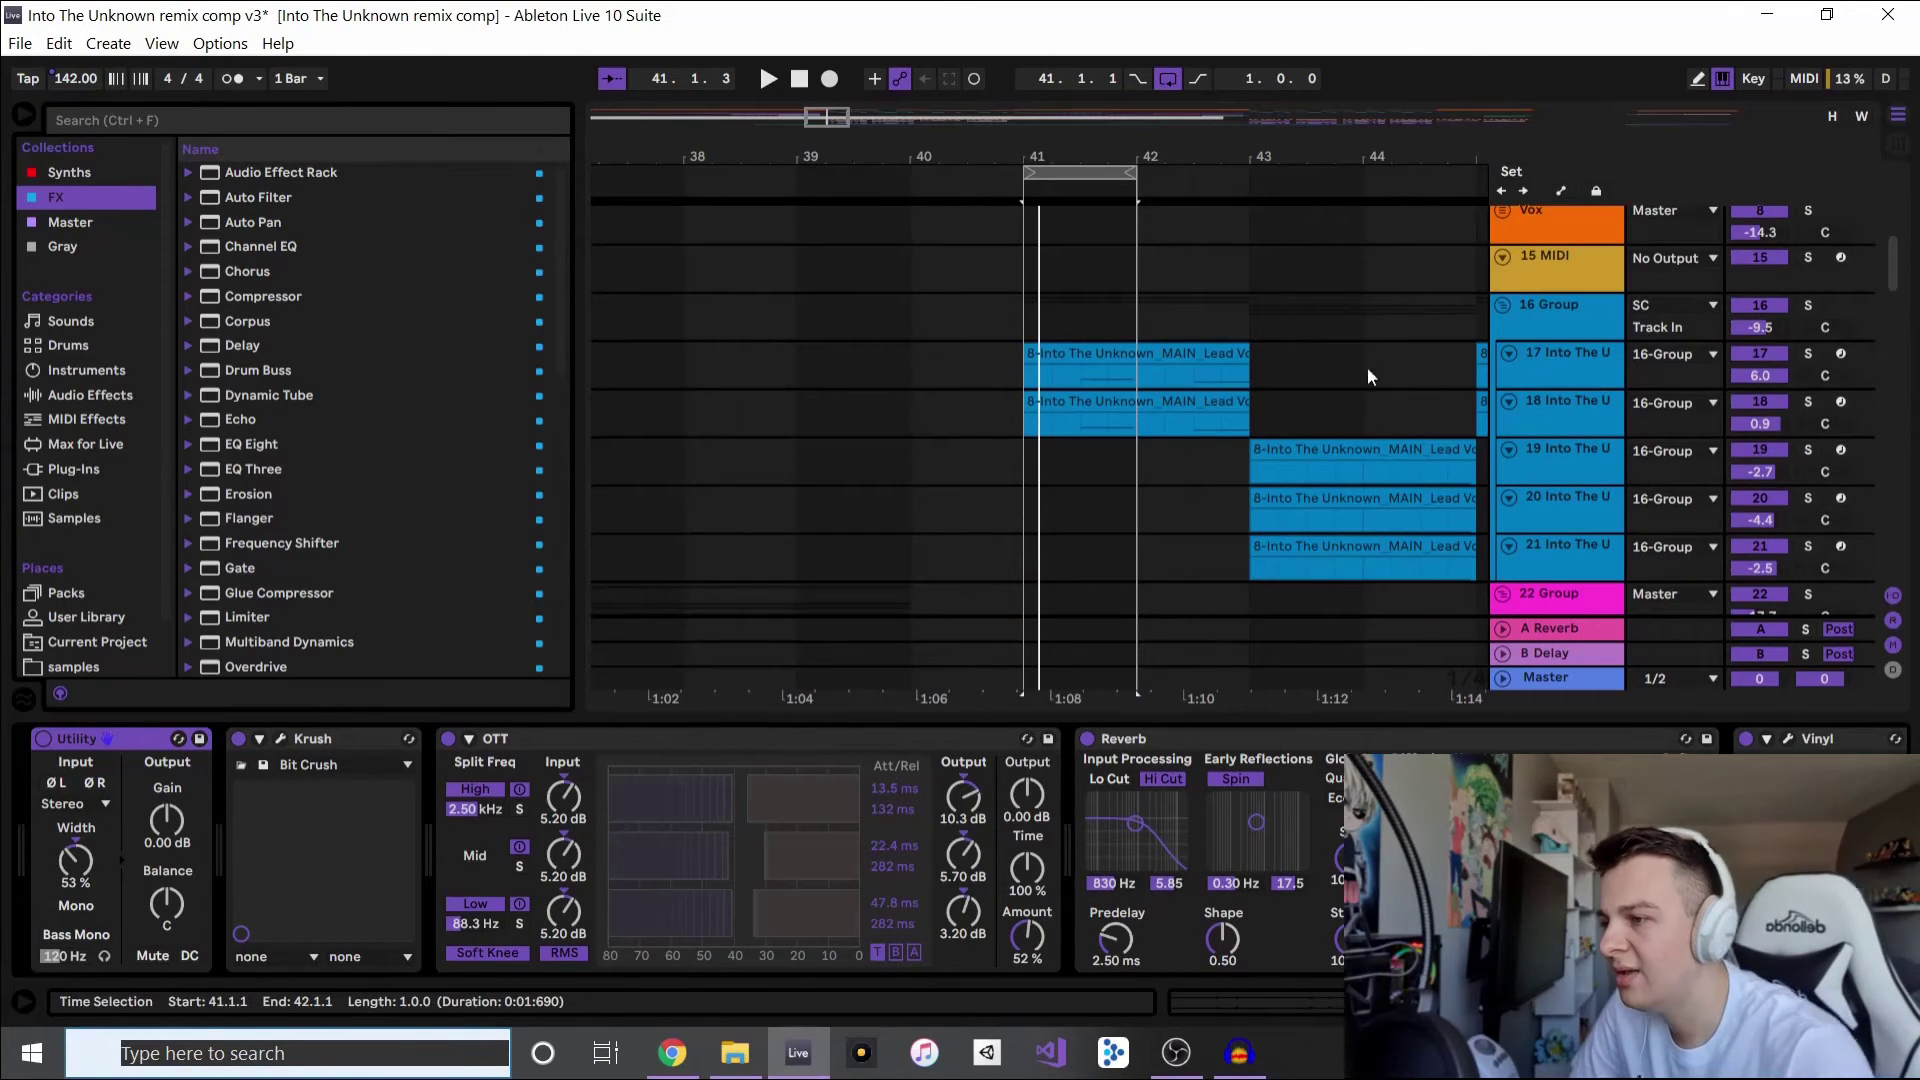
left_click(1587, 349)
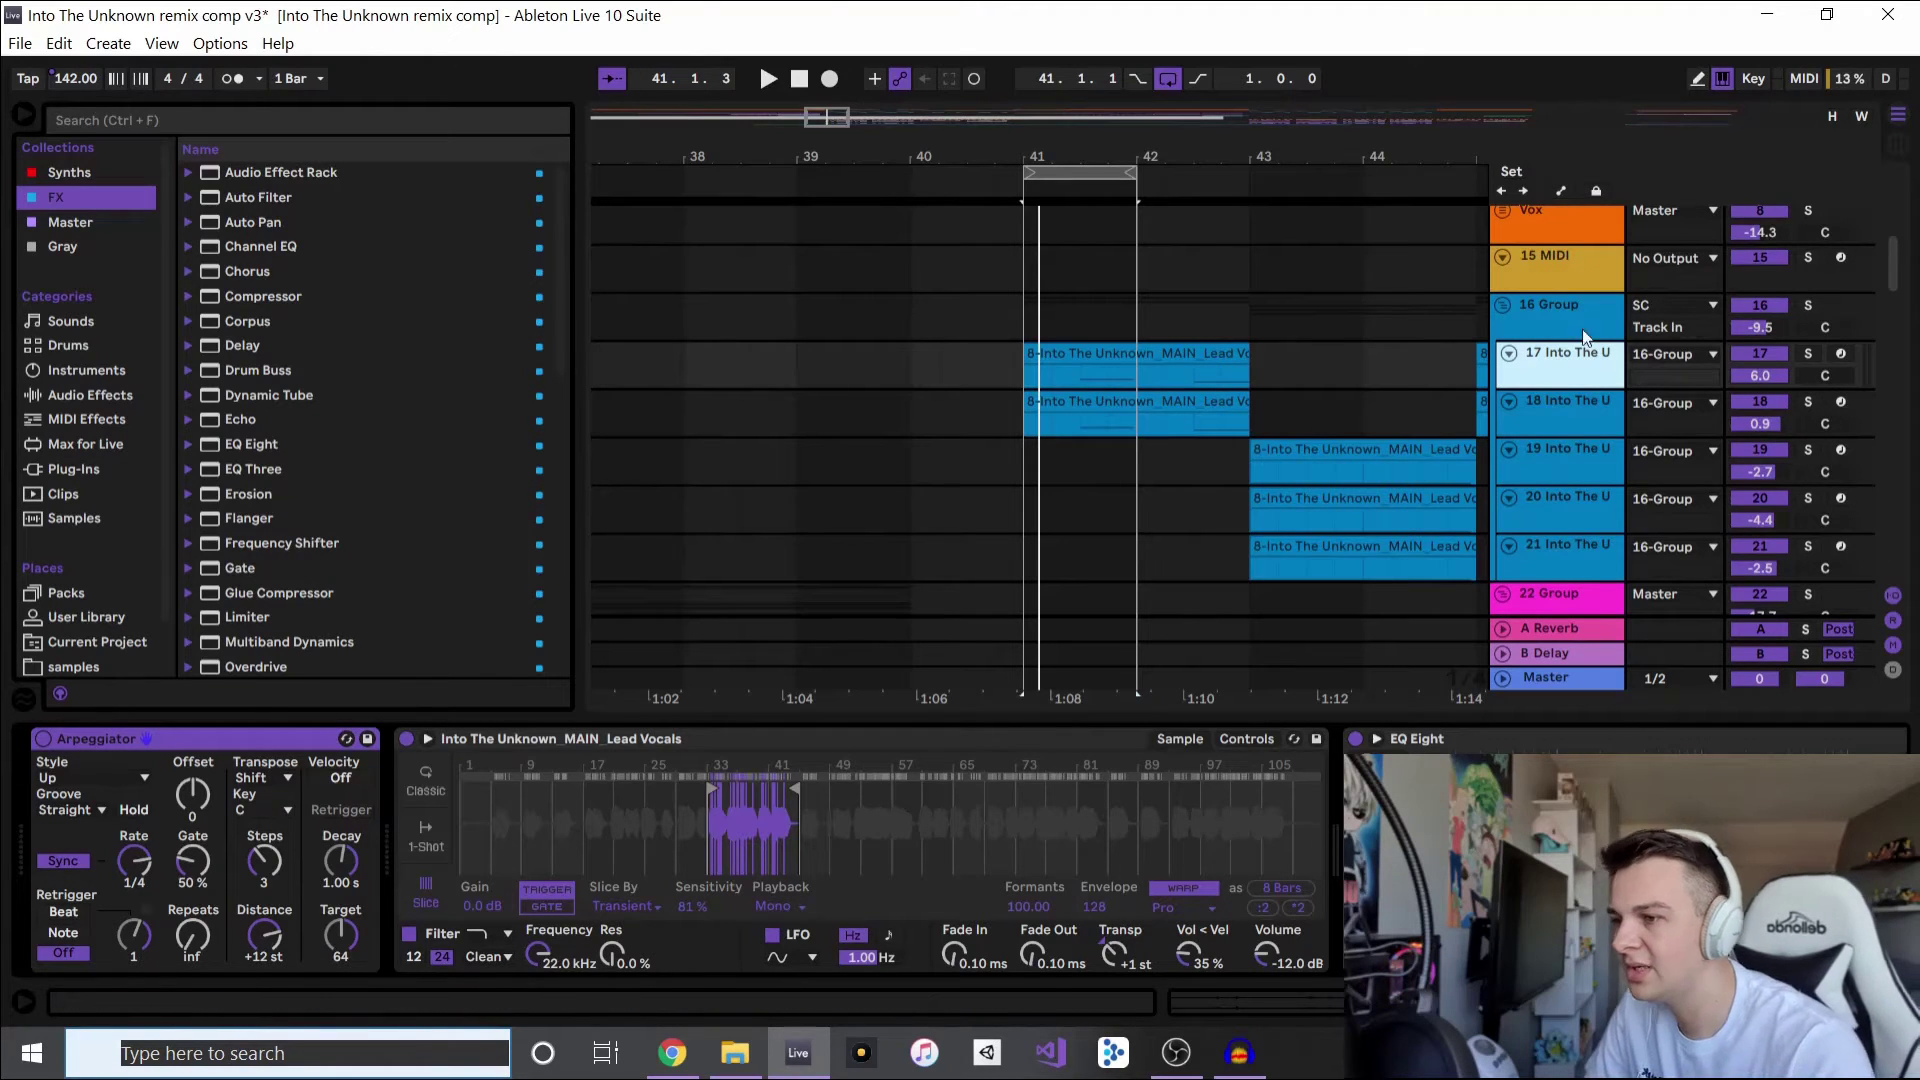
- Open the 17 Into The U track's clip at bar 41 and audition a note in its piano roll
double_click(1122, 368)
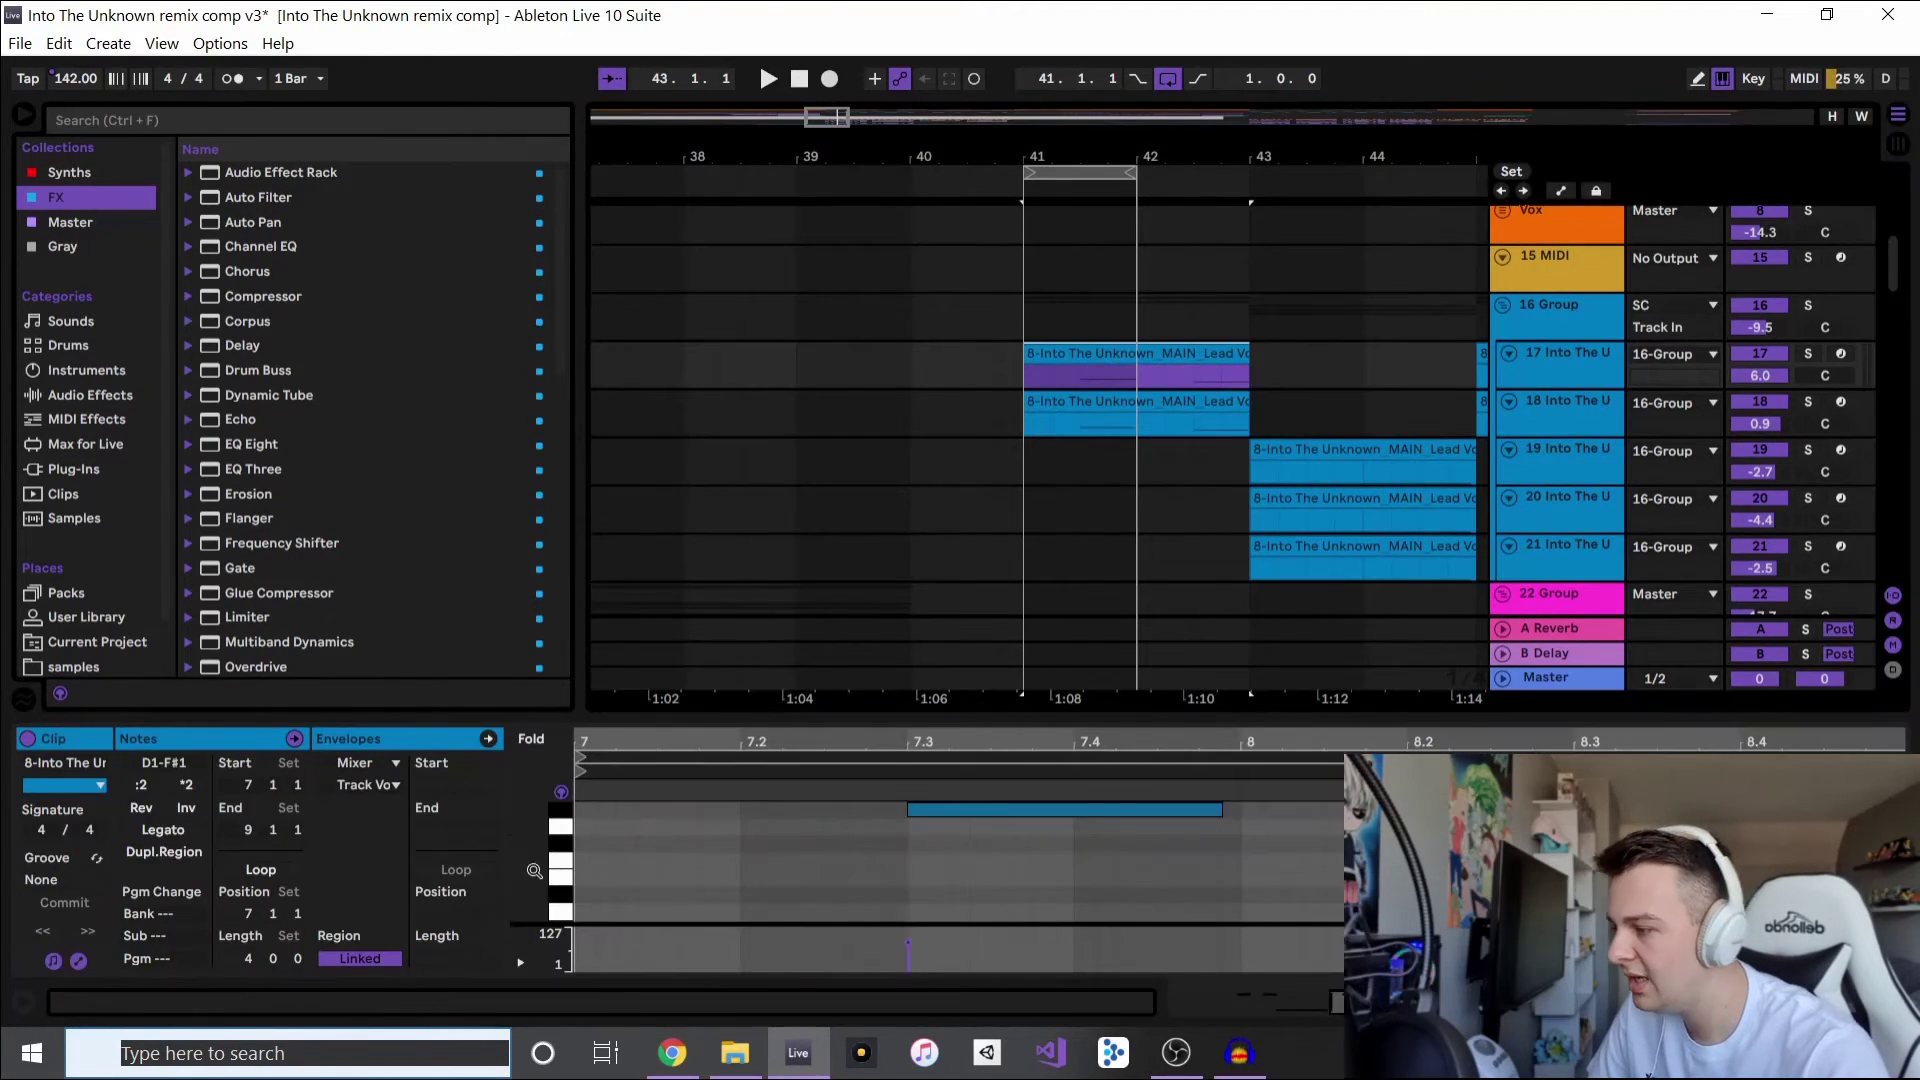
scroll(566, 848, "up", 1)
left_click(567, 848)
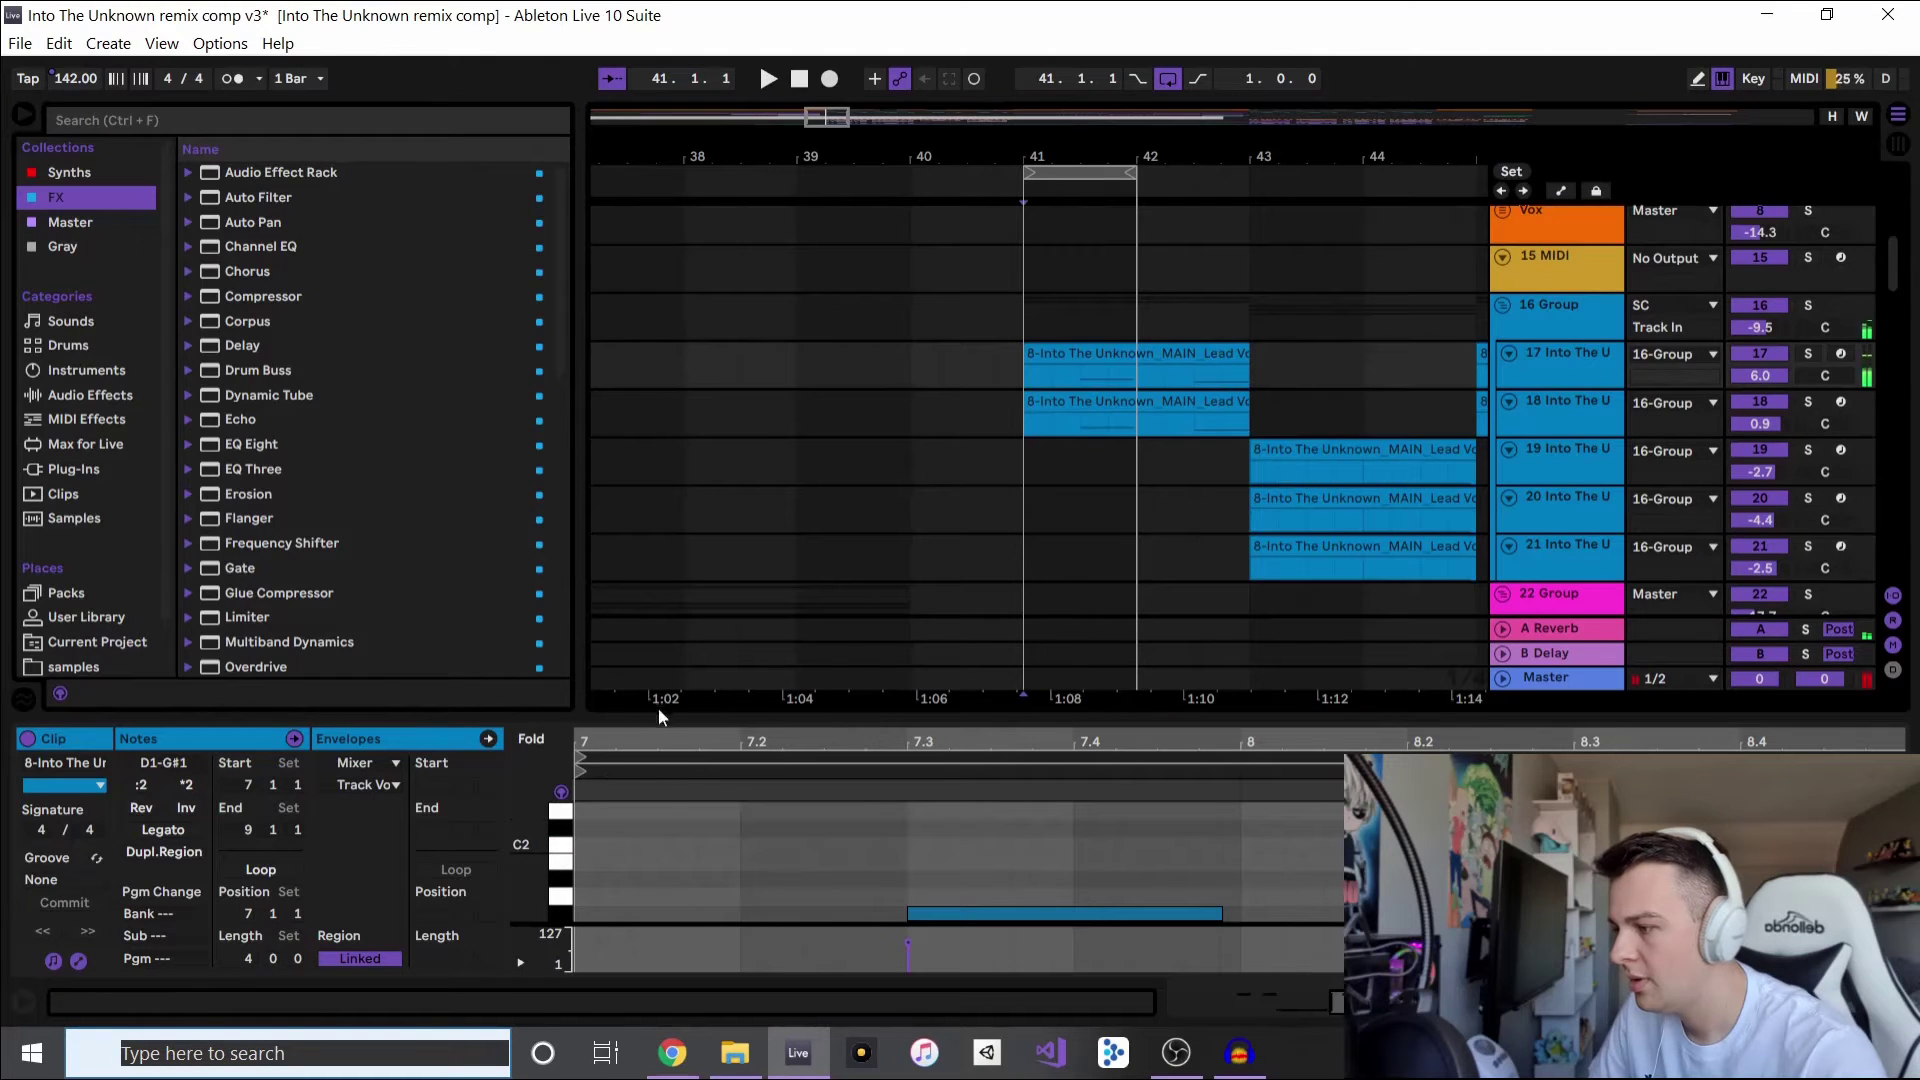
- Show the 17 Into The U track's devices and examine the sliced lead vocal sample and the clip's notes around bar 41
left_click_drag(660, 716, 720, 1040)
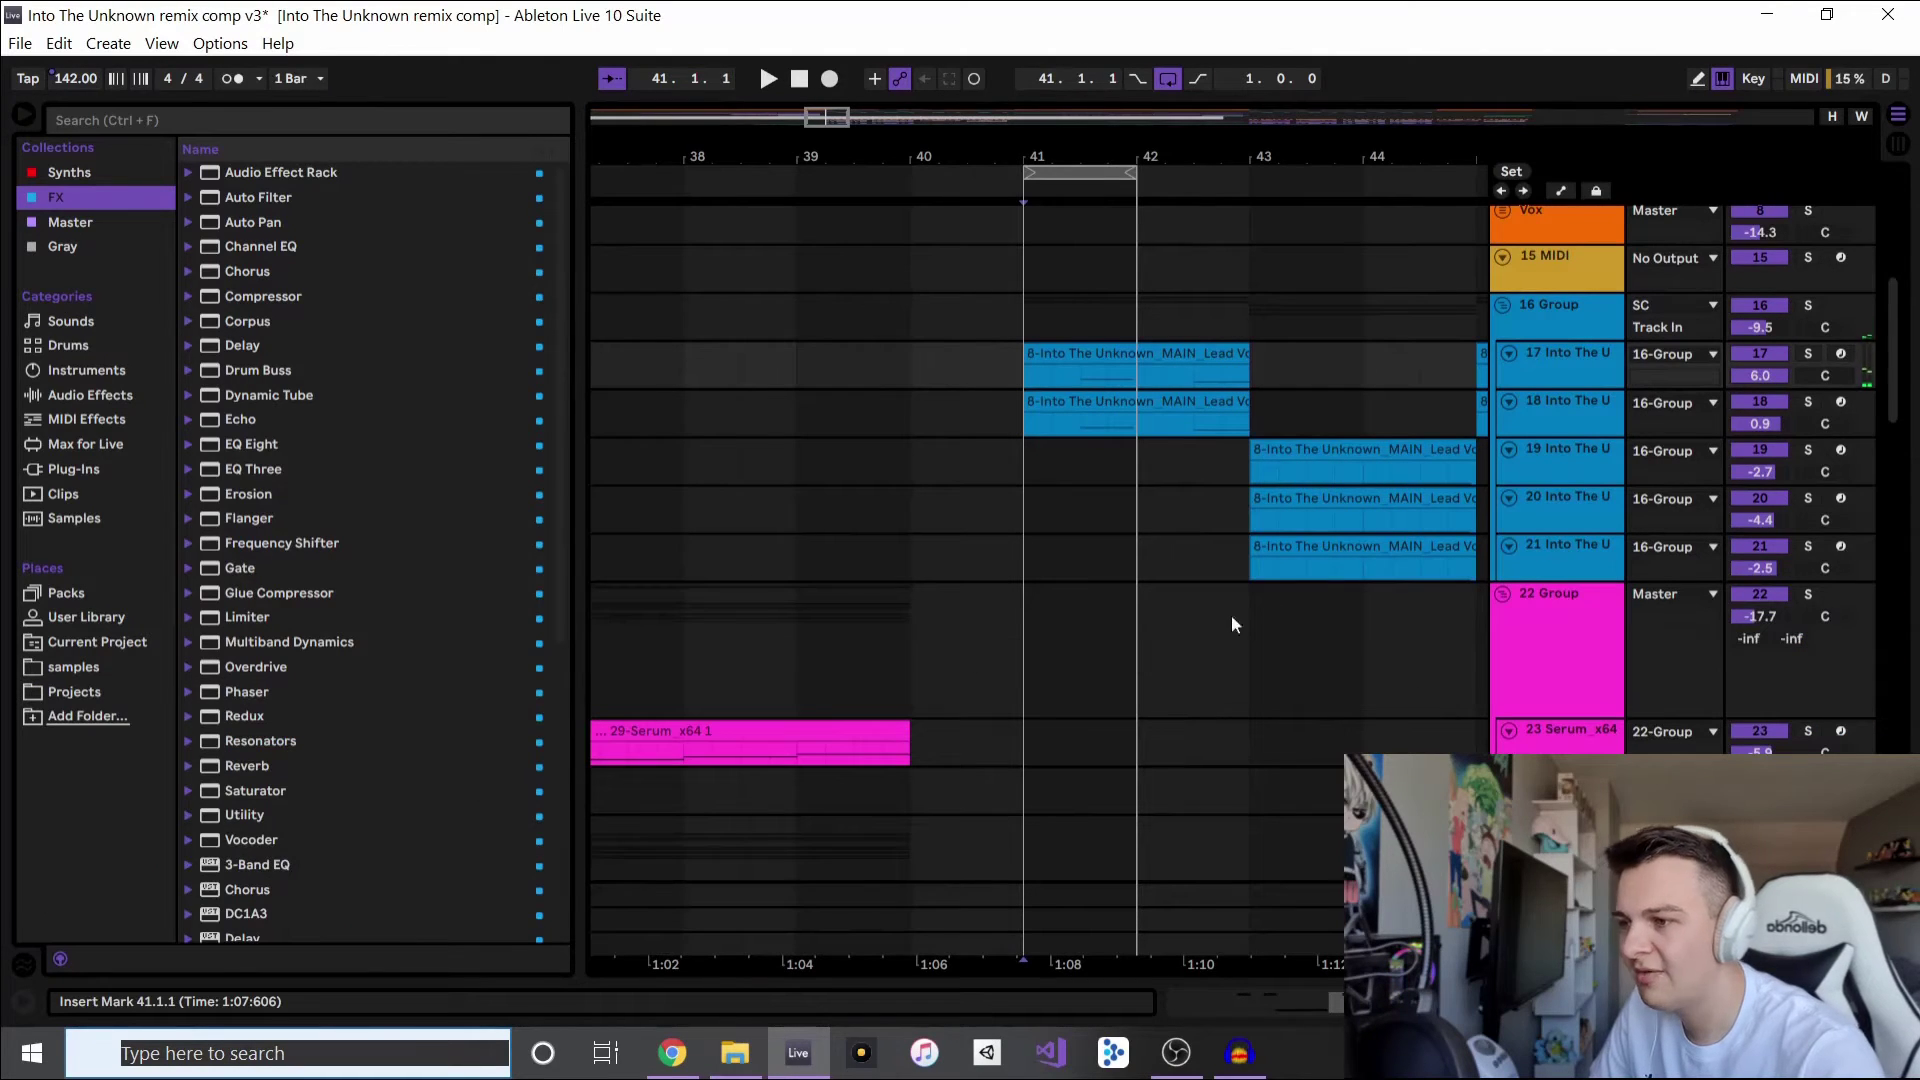
left_click(1580, 380)
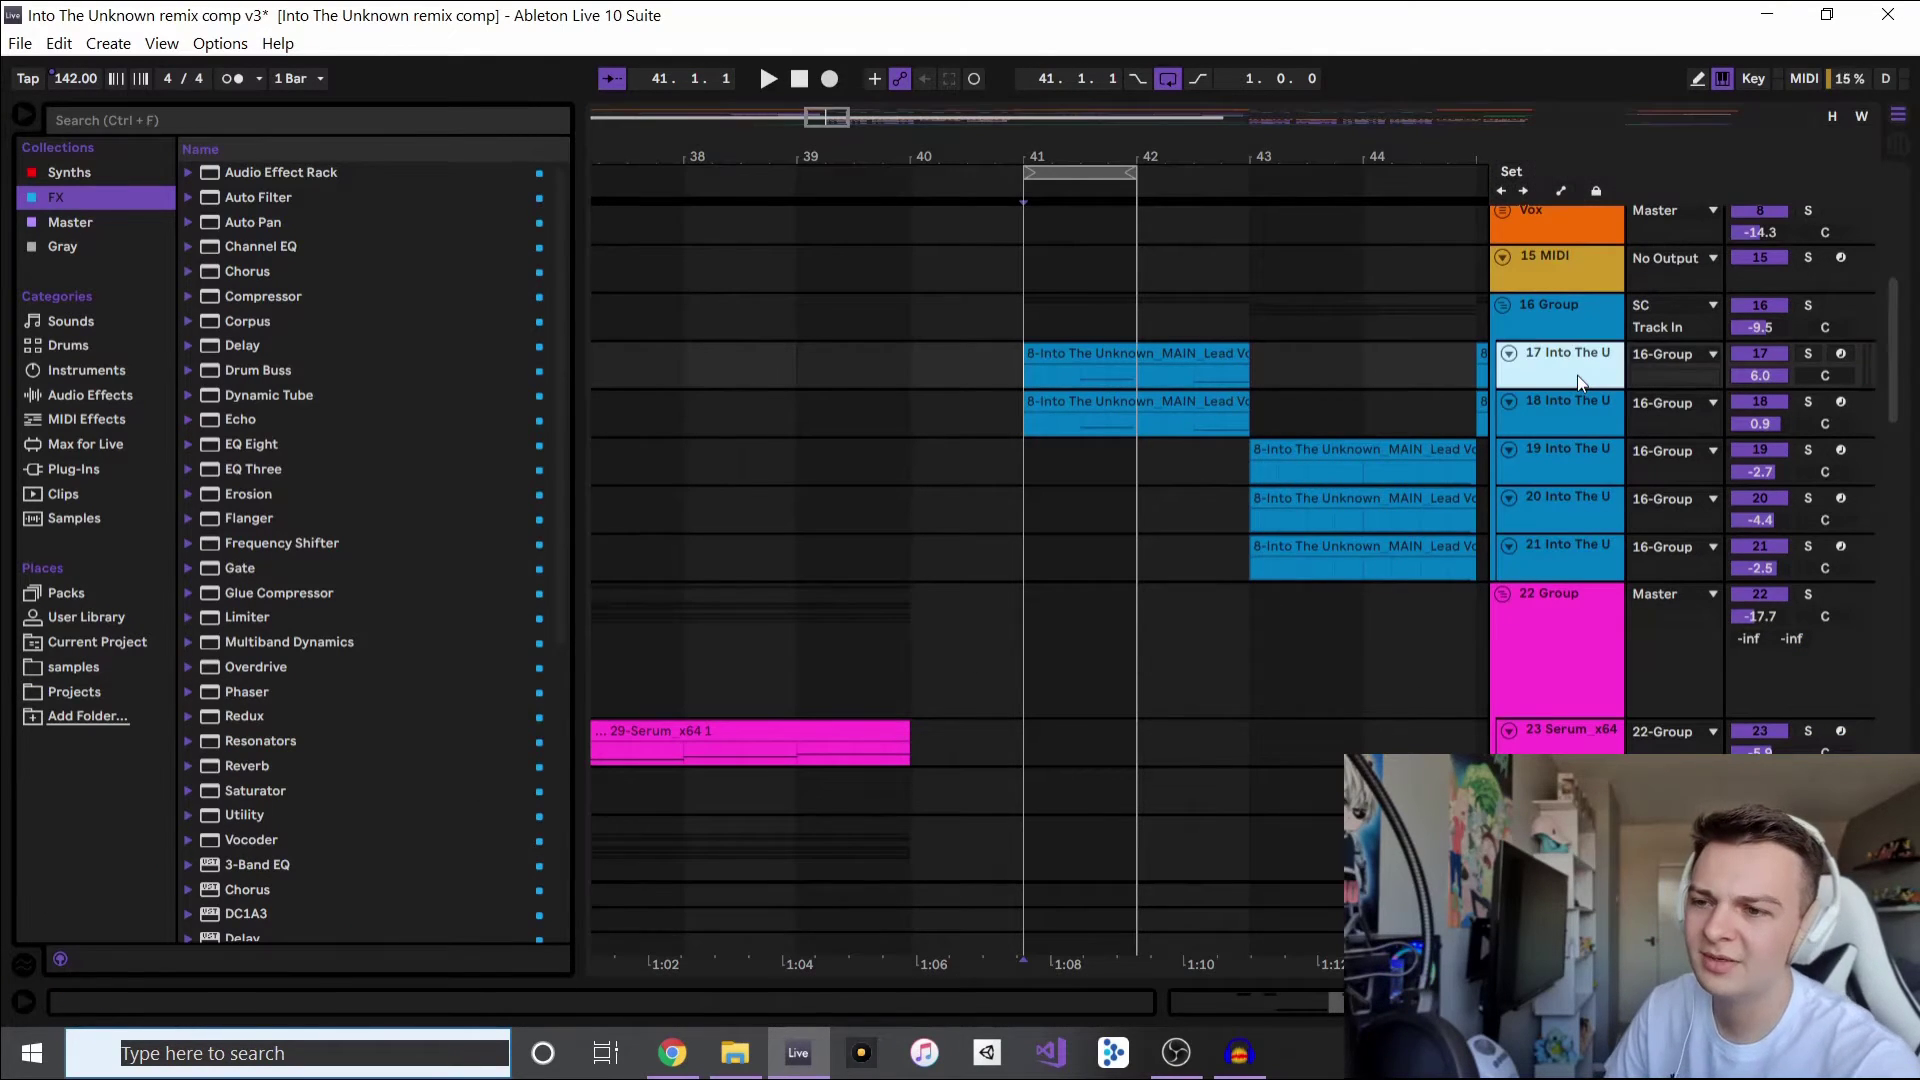
left_click(1095, 341)
key("shift+Tab")
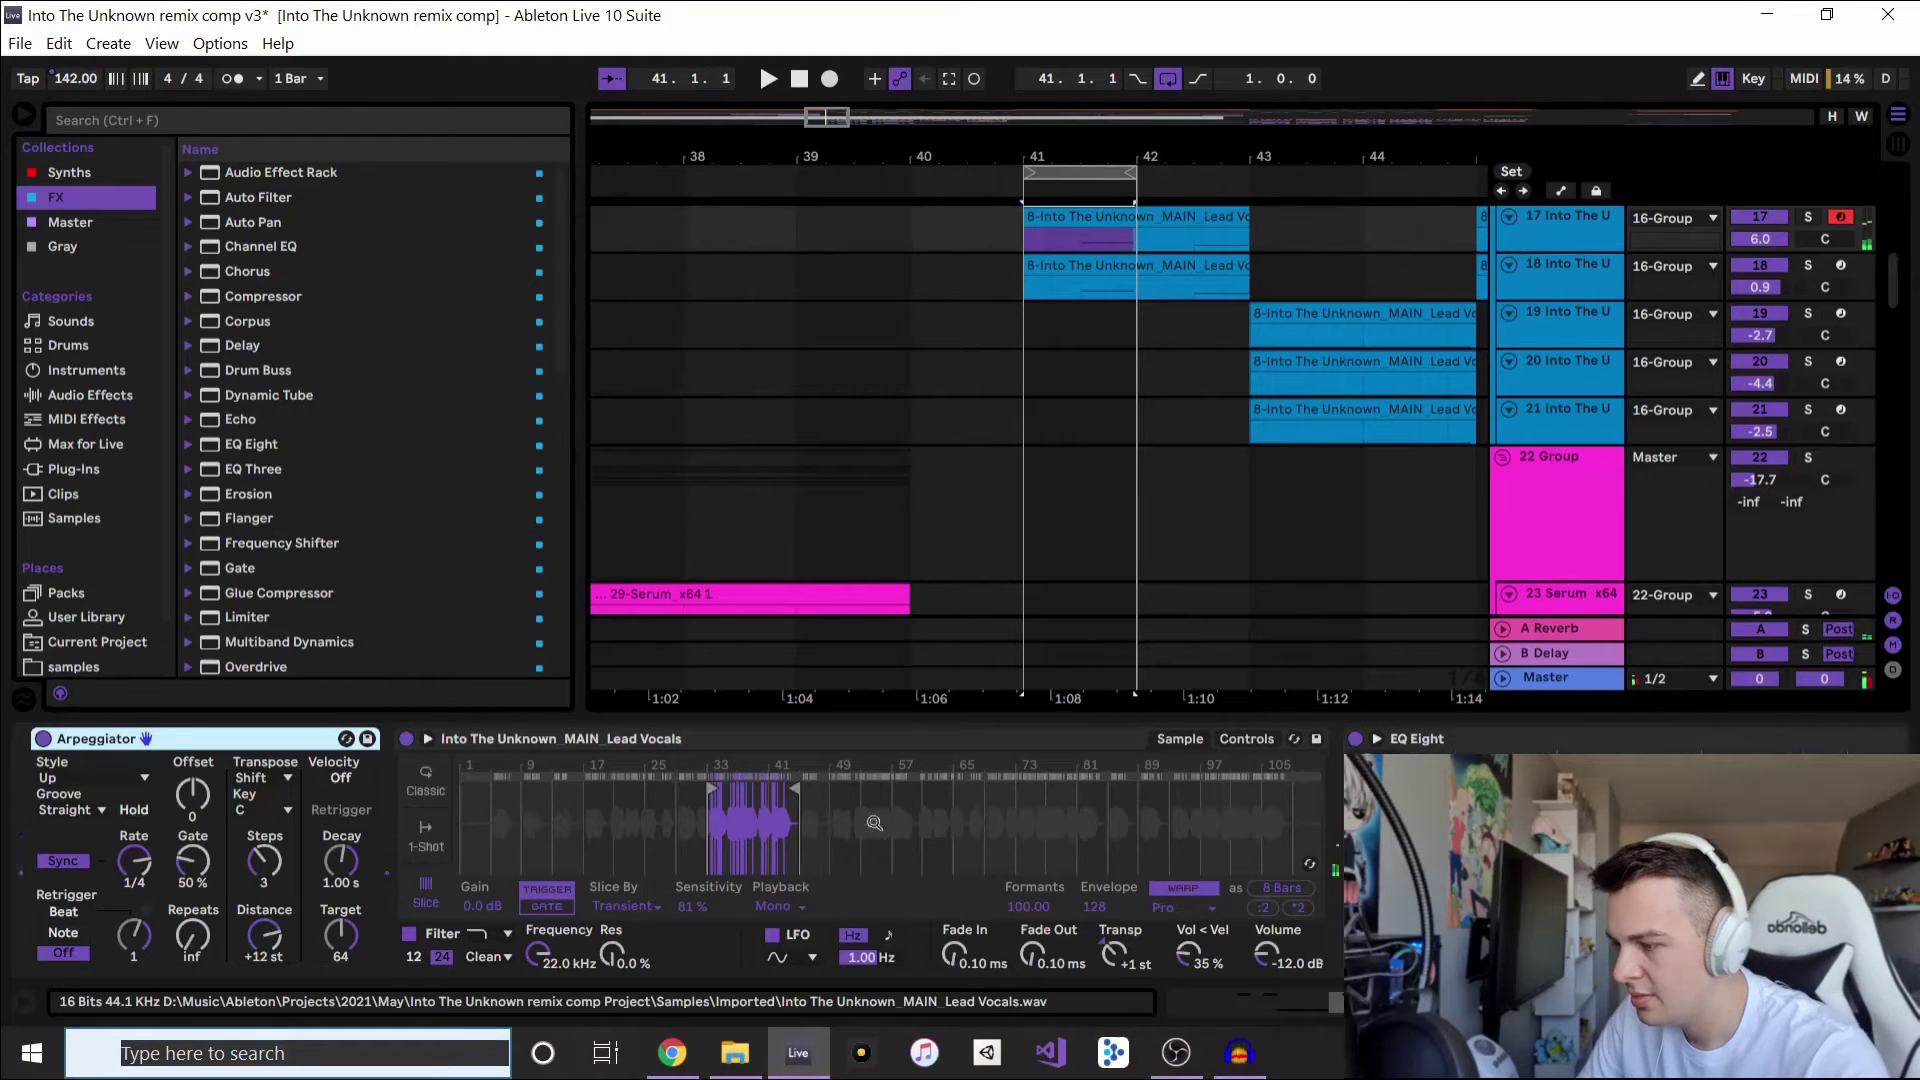
scroll(769, 818, "up", 5)
scroll(766, 818, "down", 8)
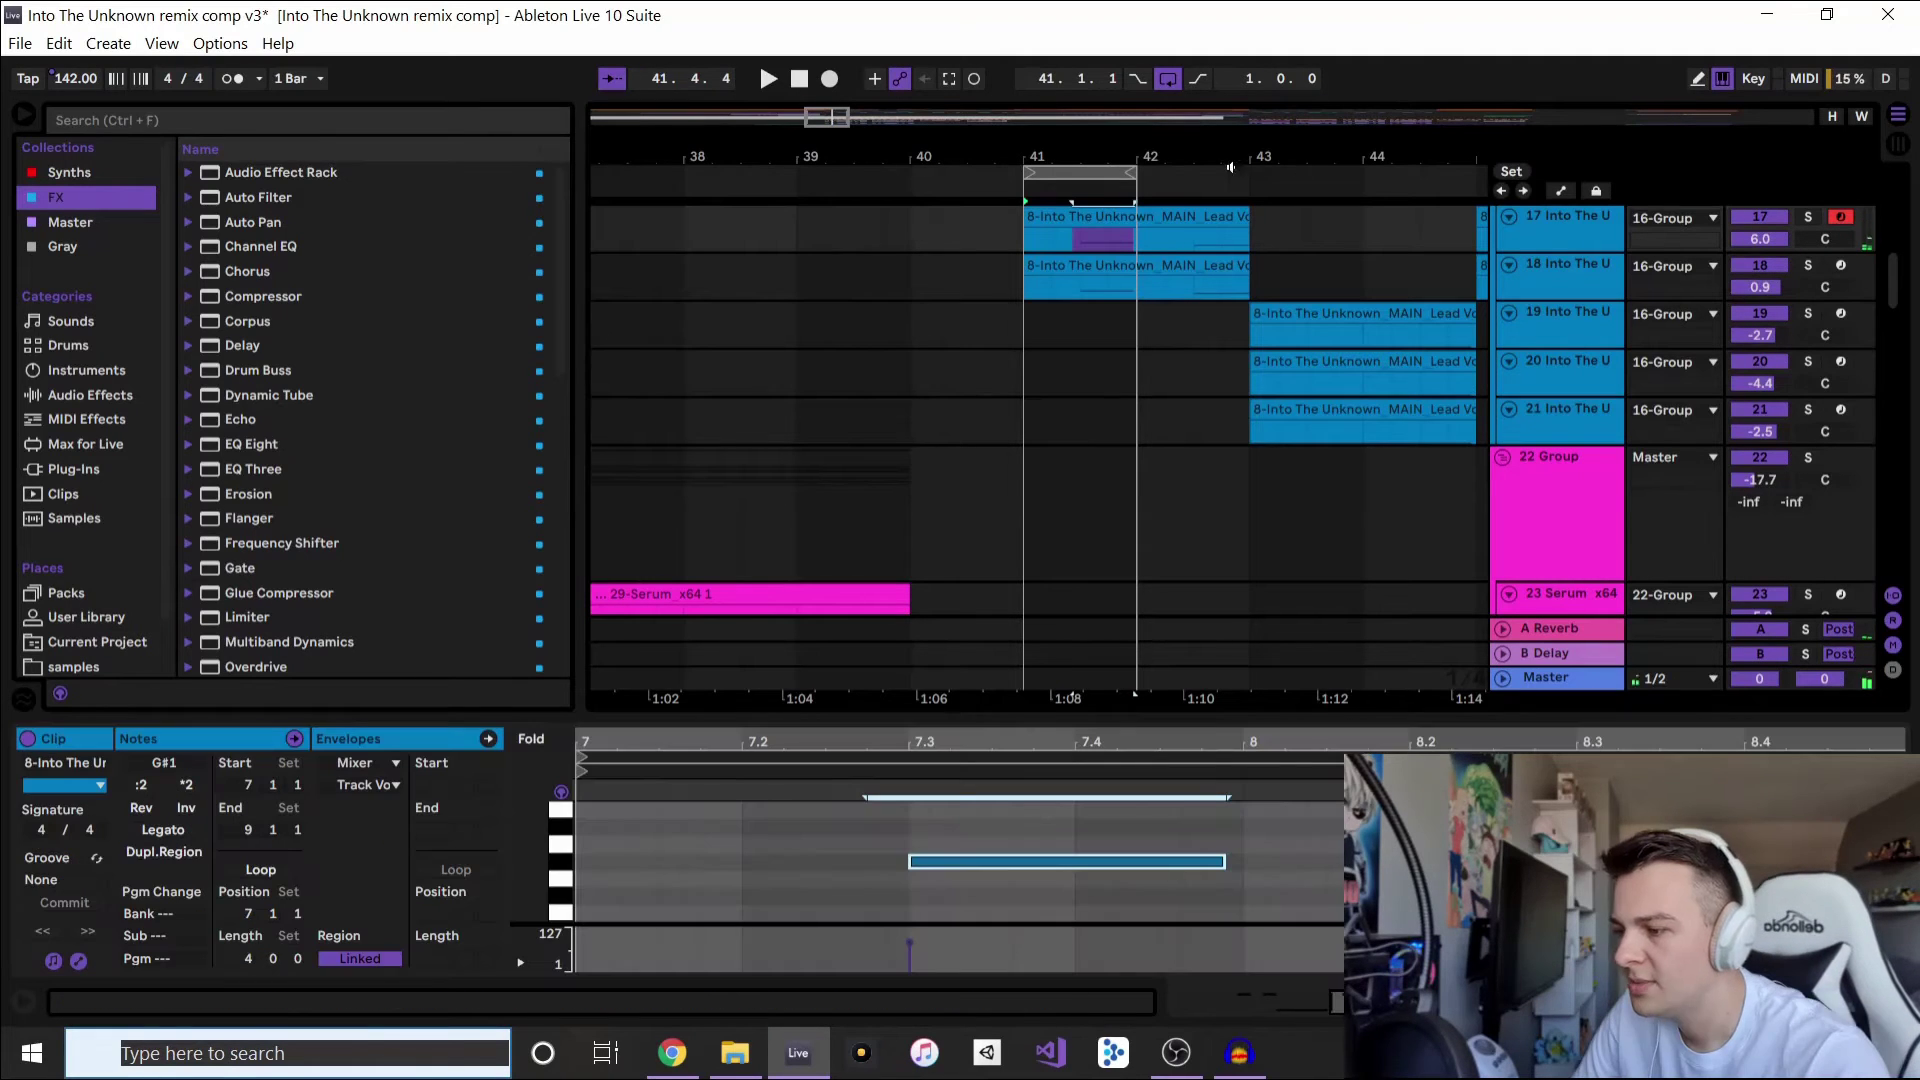
- Fold the 16 Group tracks and find the drum and hats tracks around bar 41
key("ctrl+alt+l")
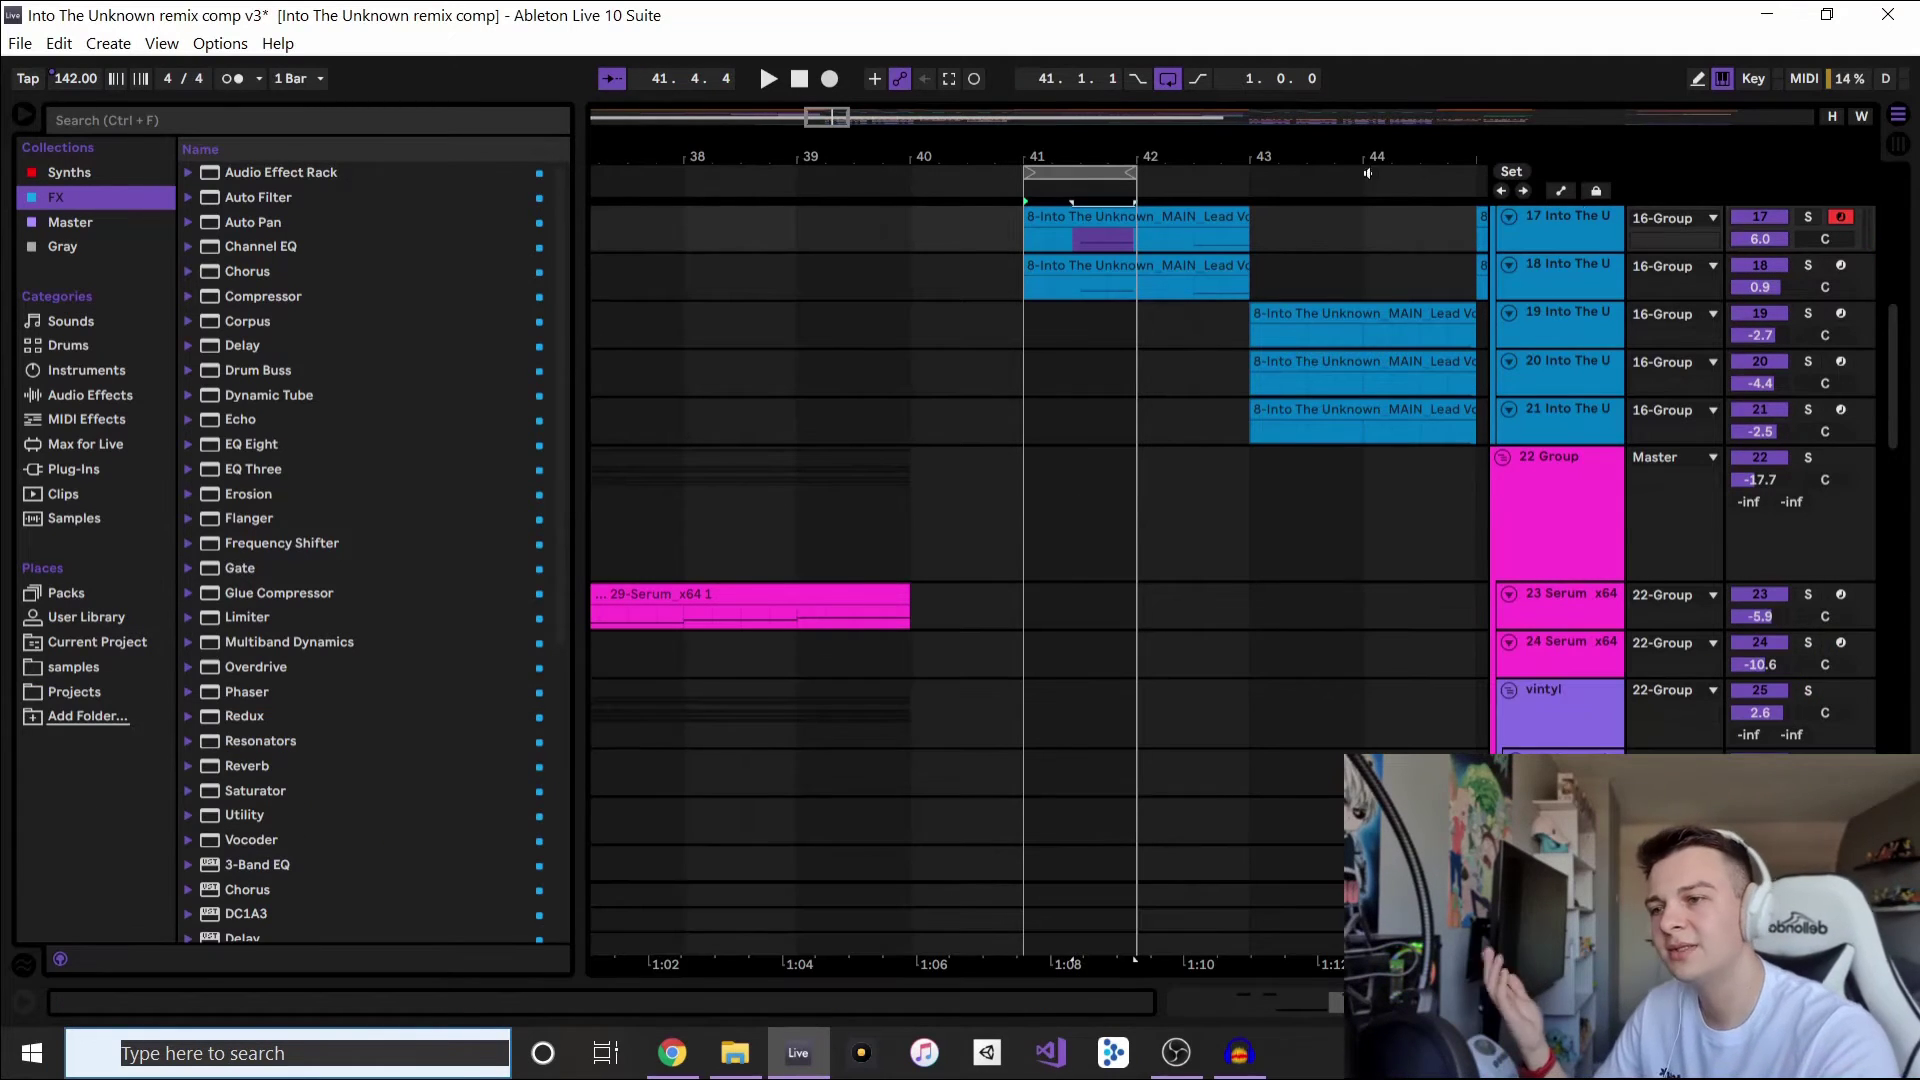
scroll(1185, 399, "up", 3)
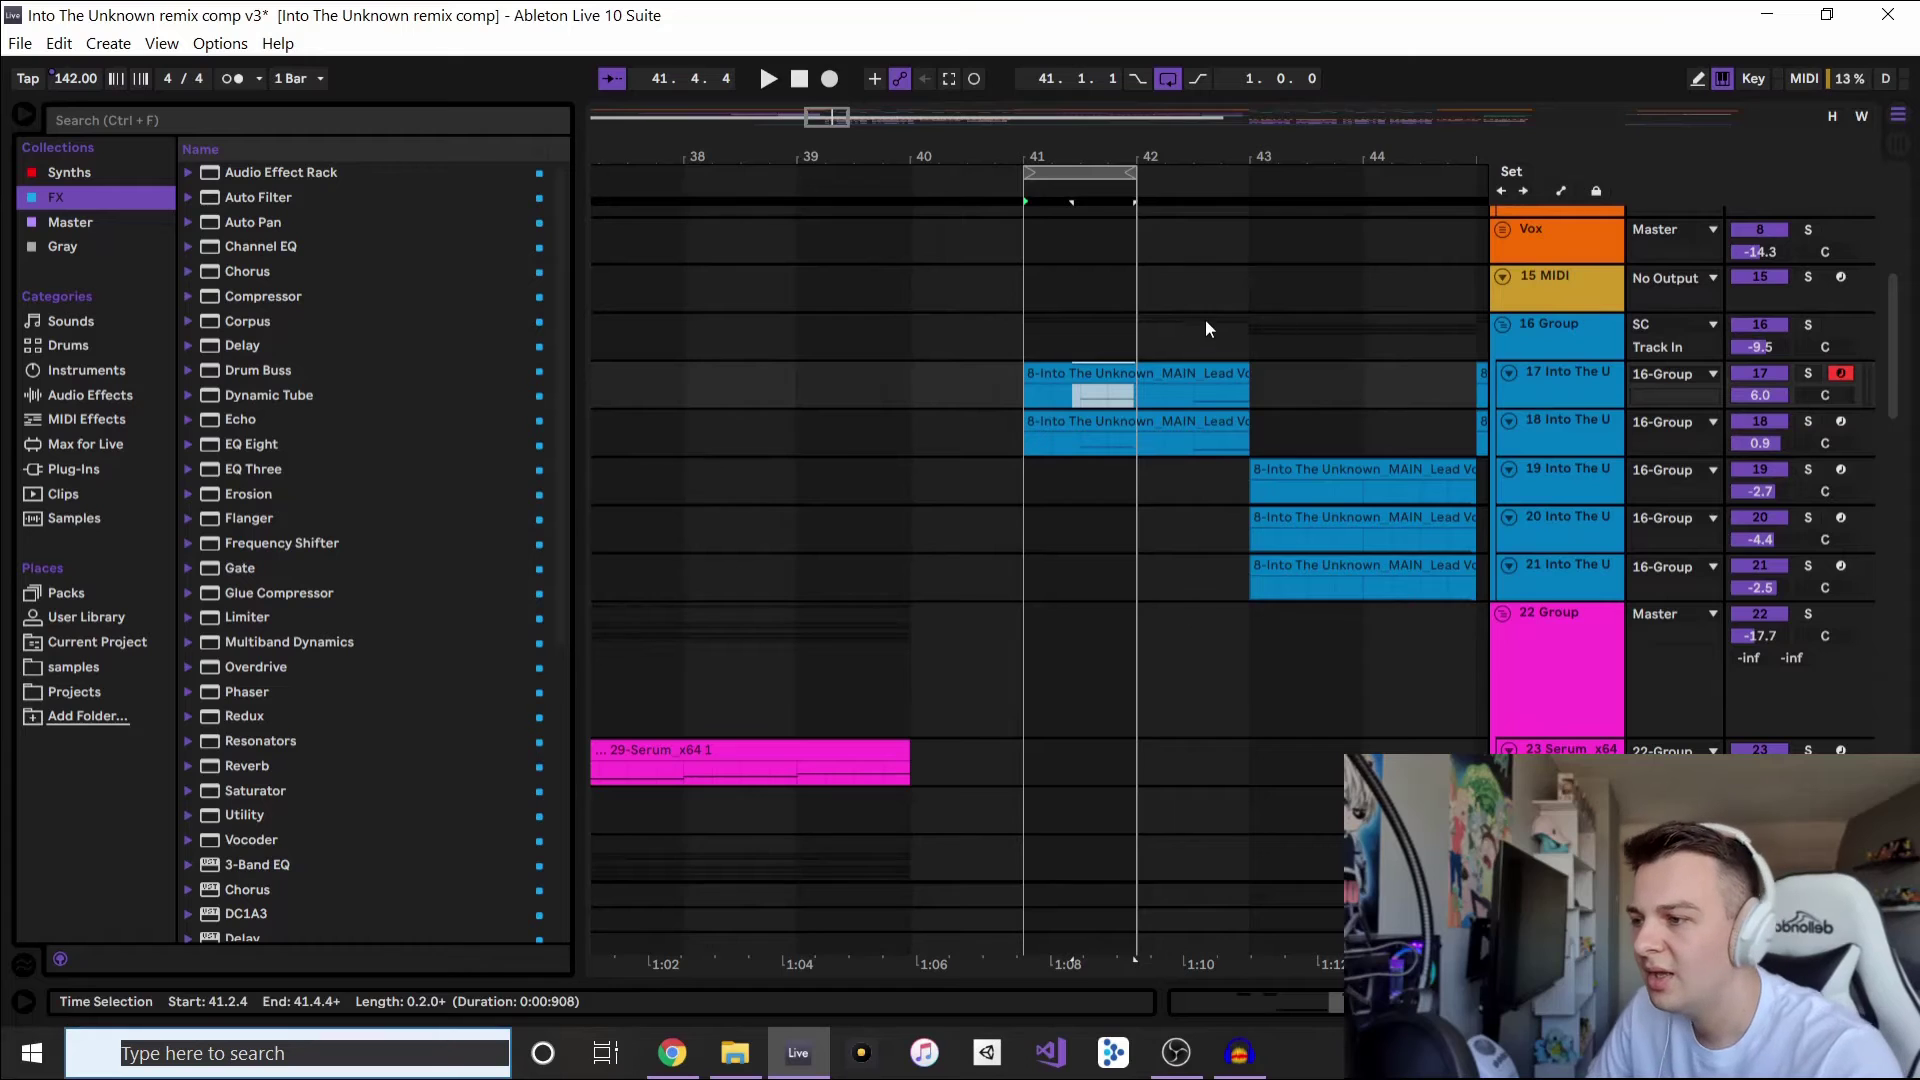
scroll(1059, 390, "down", 10)
scroll(908, 430, "up", 5)
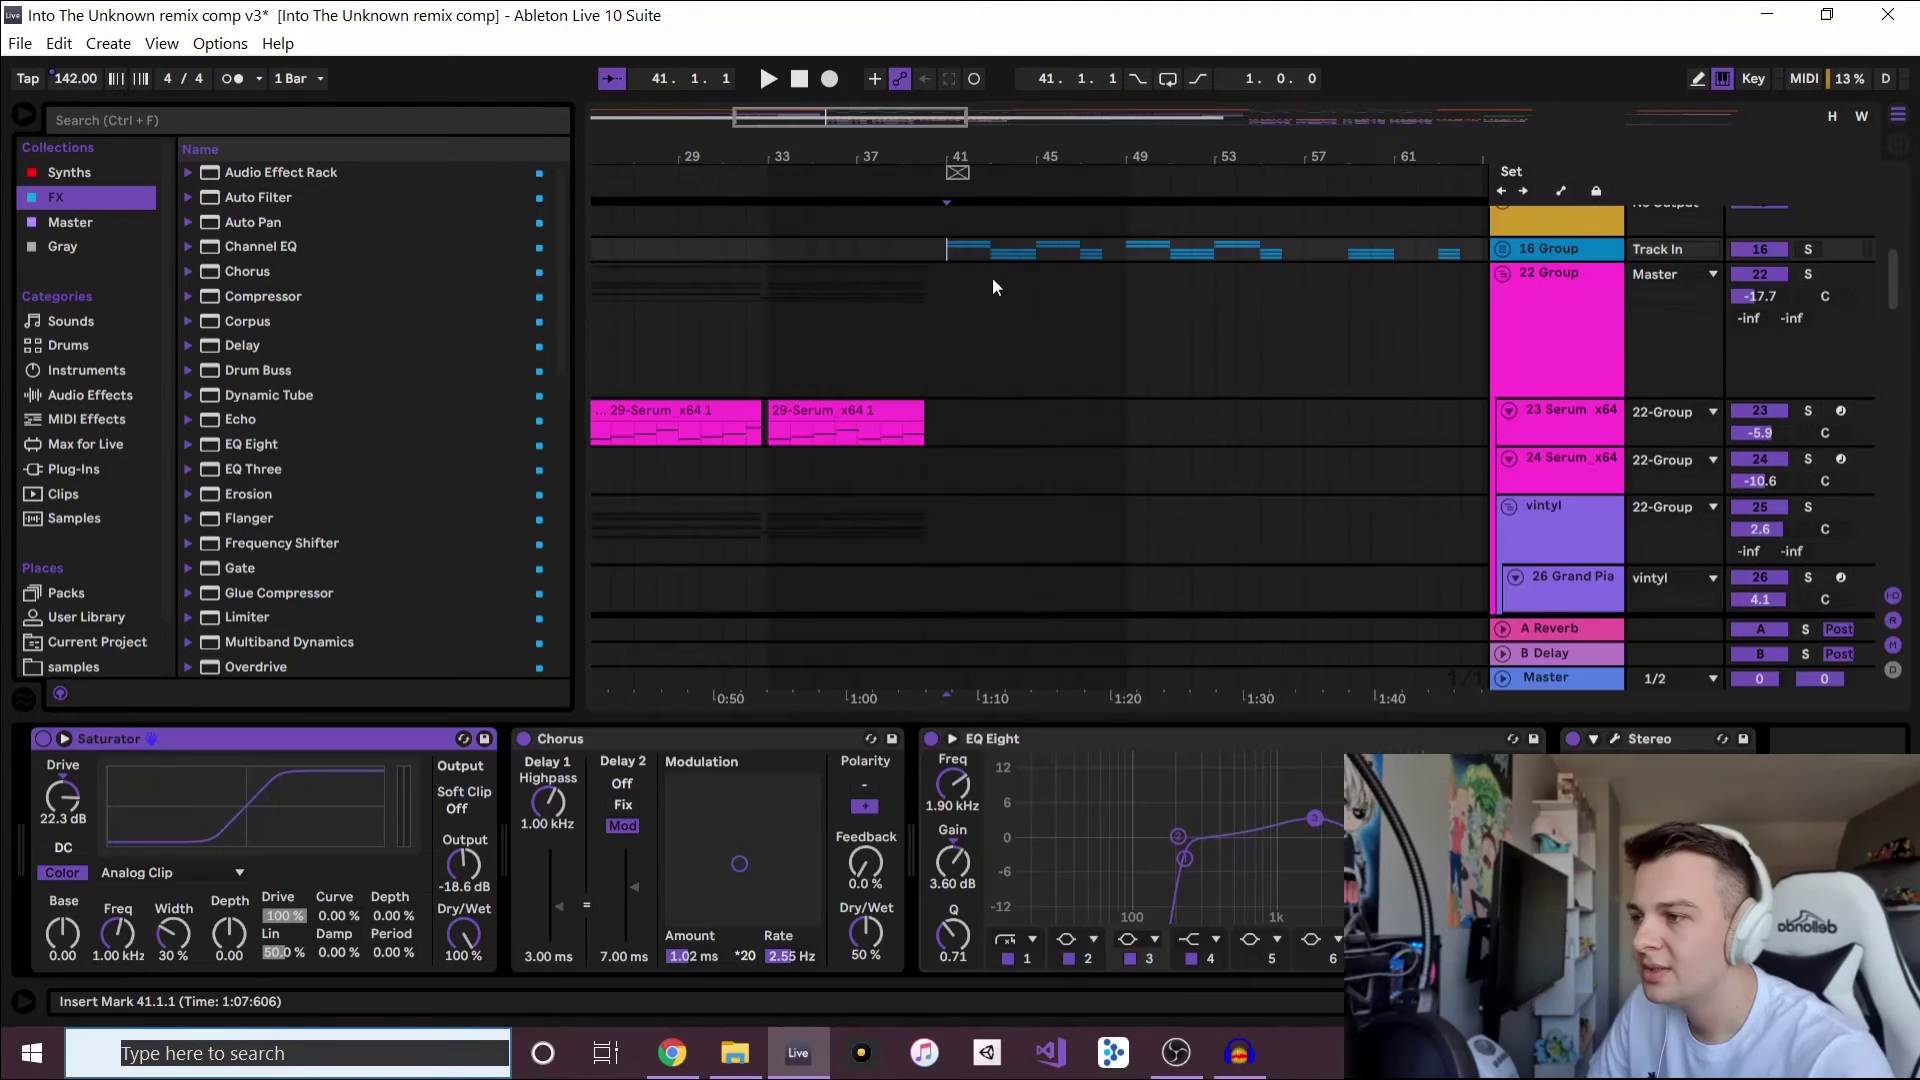
scroll(1021, 350, "down", 5)
scroll(1010, 370, "down", 15)
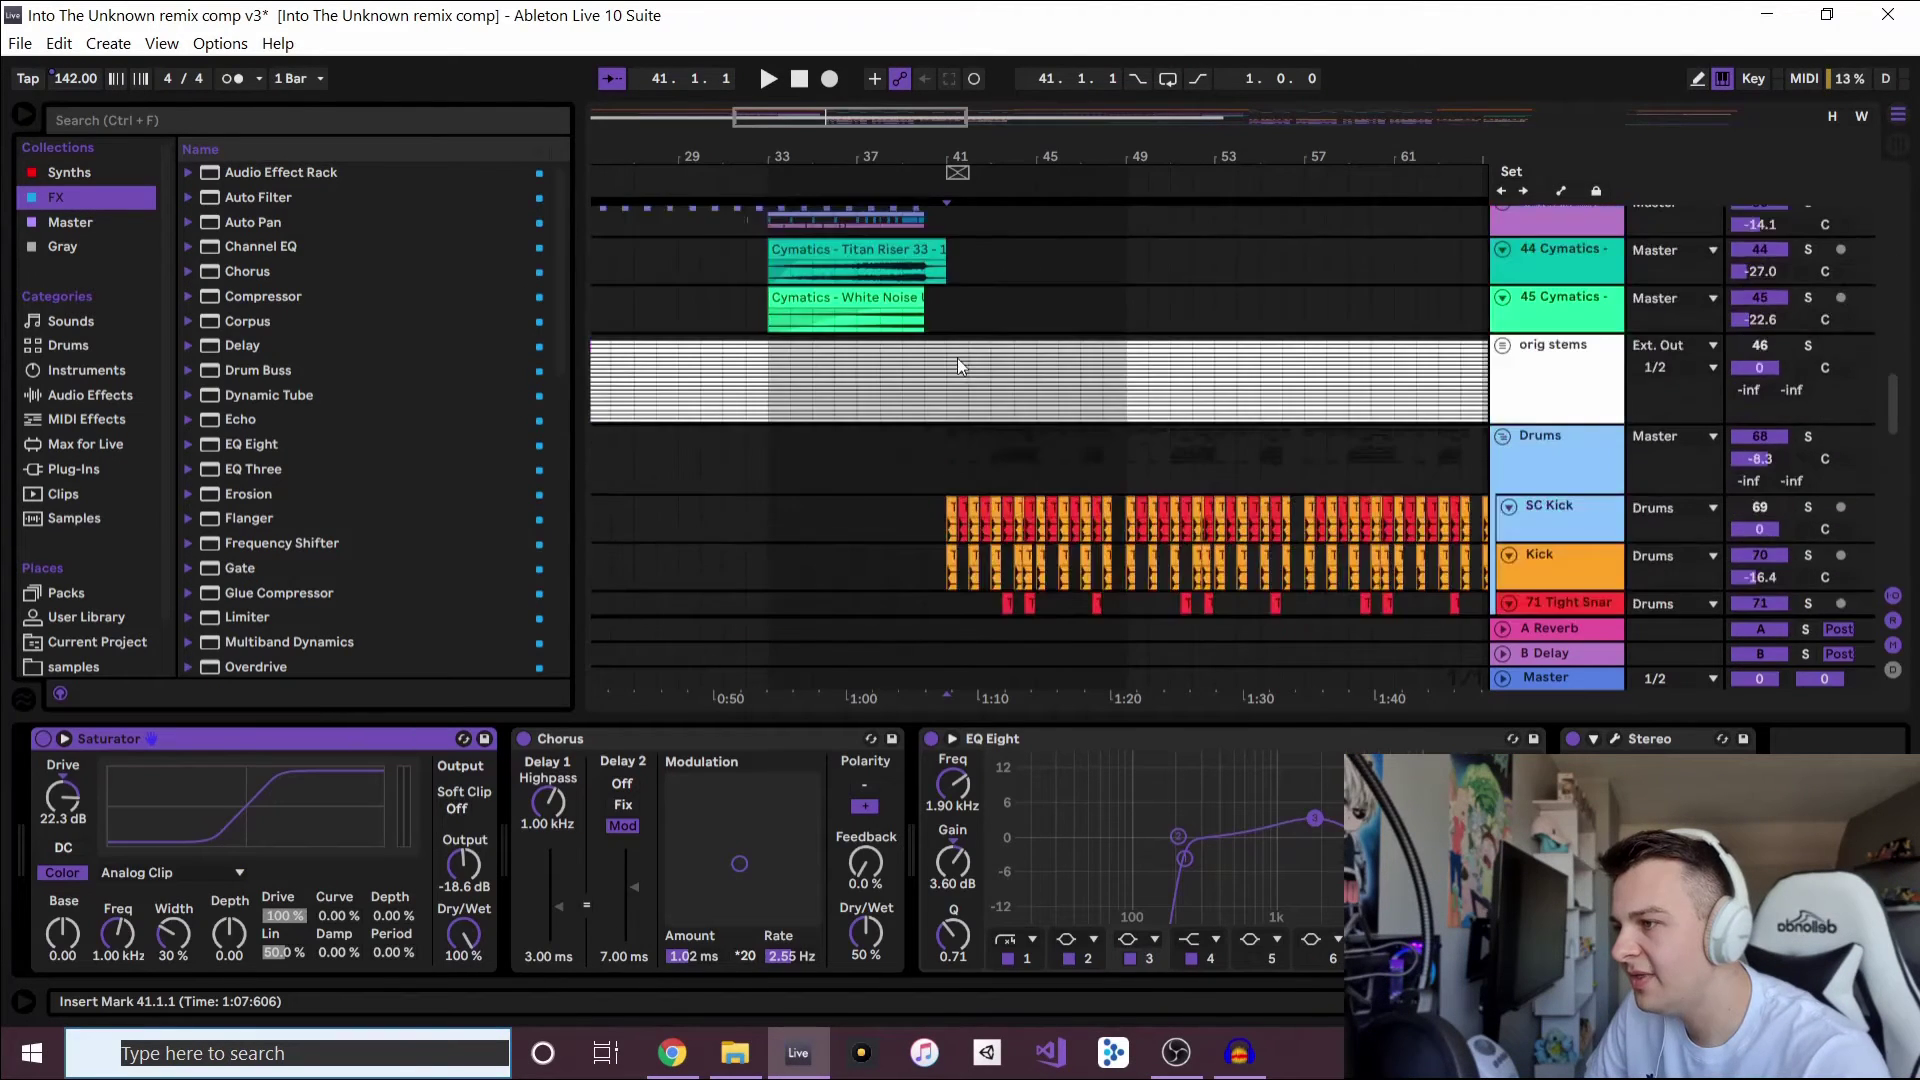
scroll(962, 328, "up", 3)
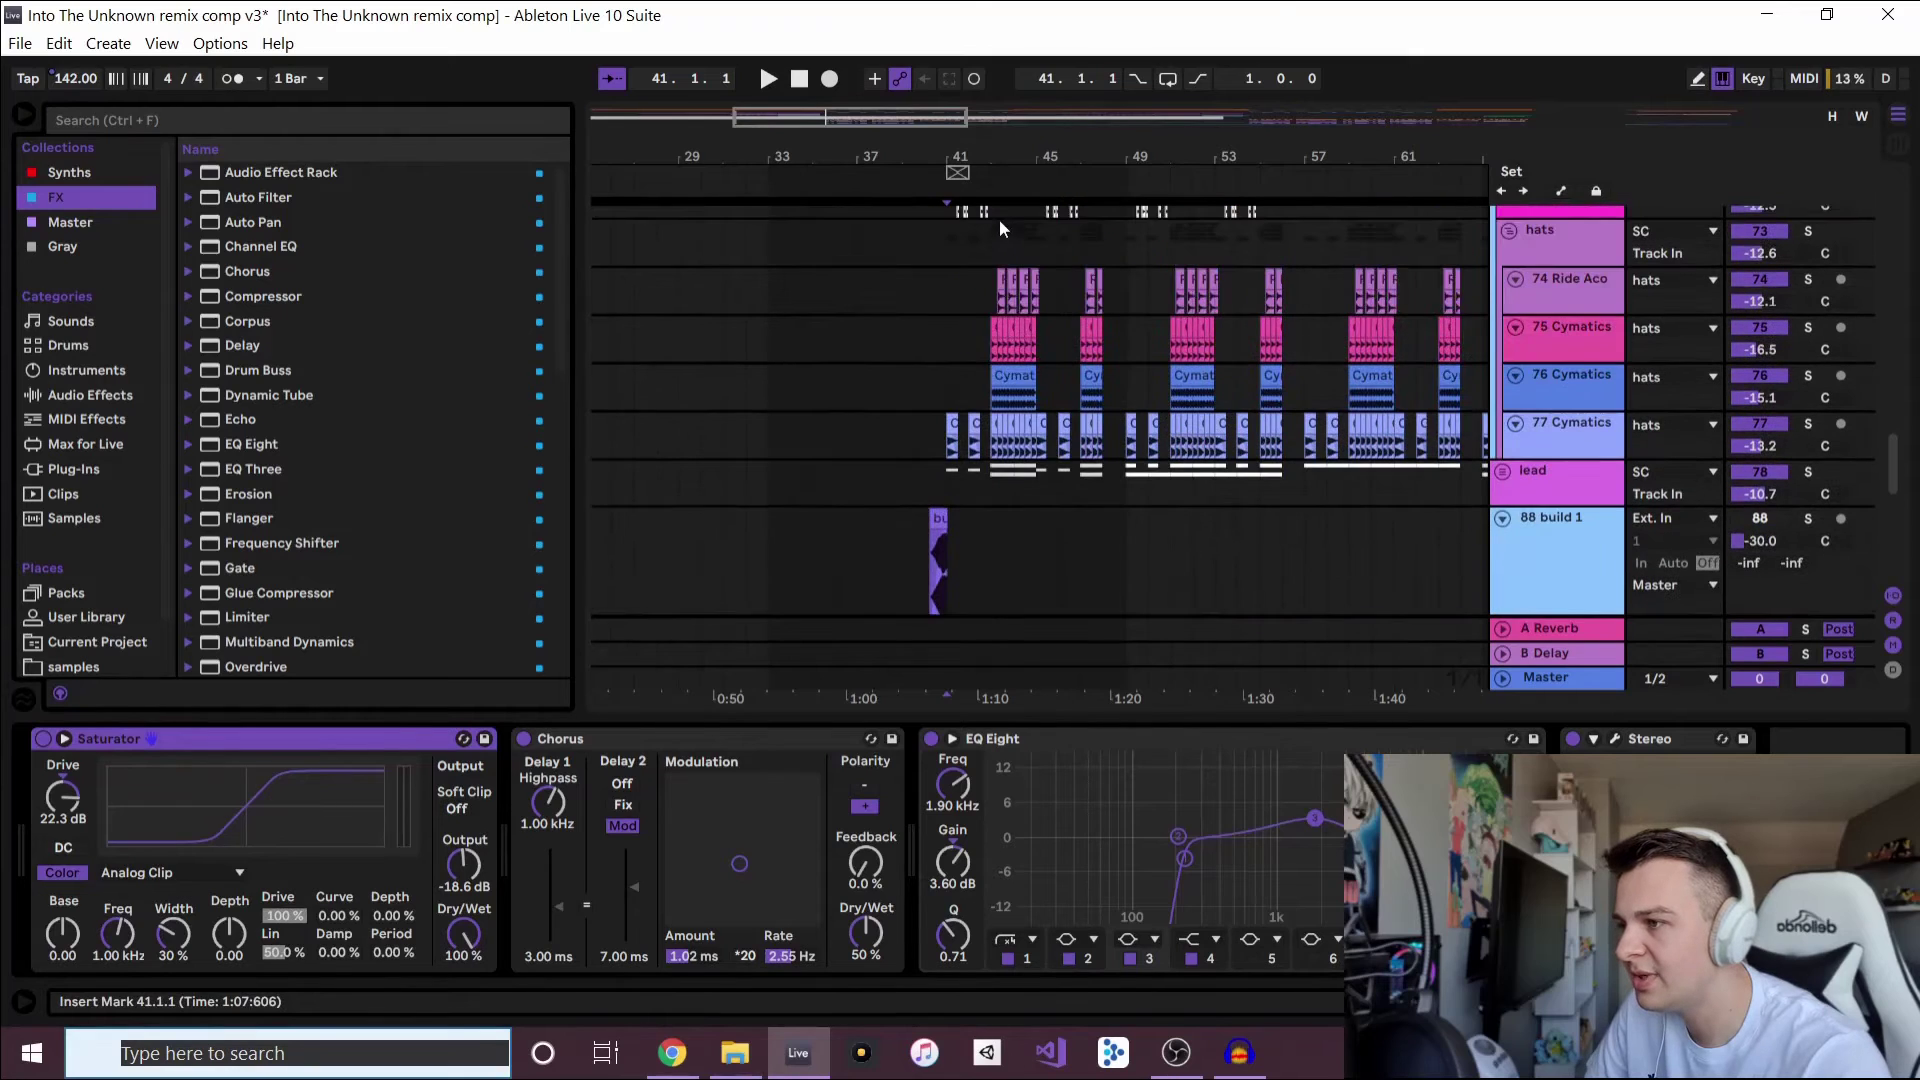
- Loop the drop section from 43.1.1 to 45.1.1 and play it
left_click_drag(961, 173, 1034, 177)
scroll(1038, 298, "up", 5)
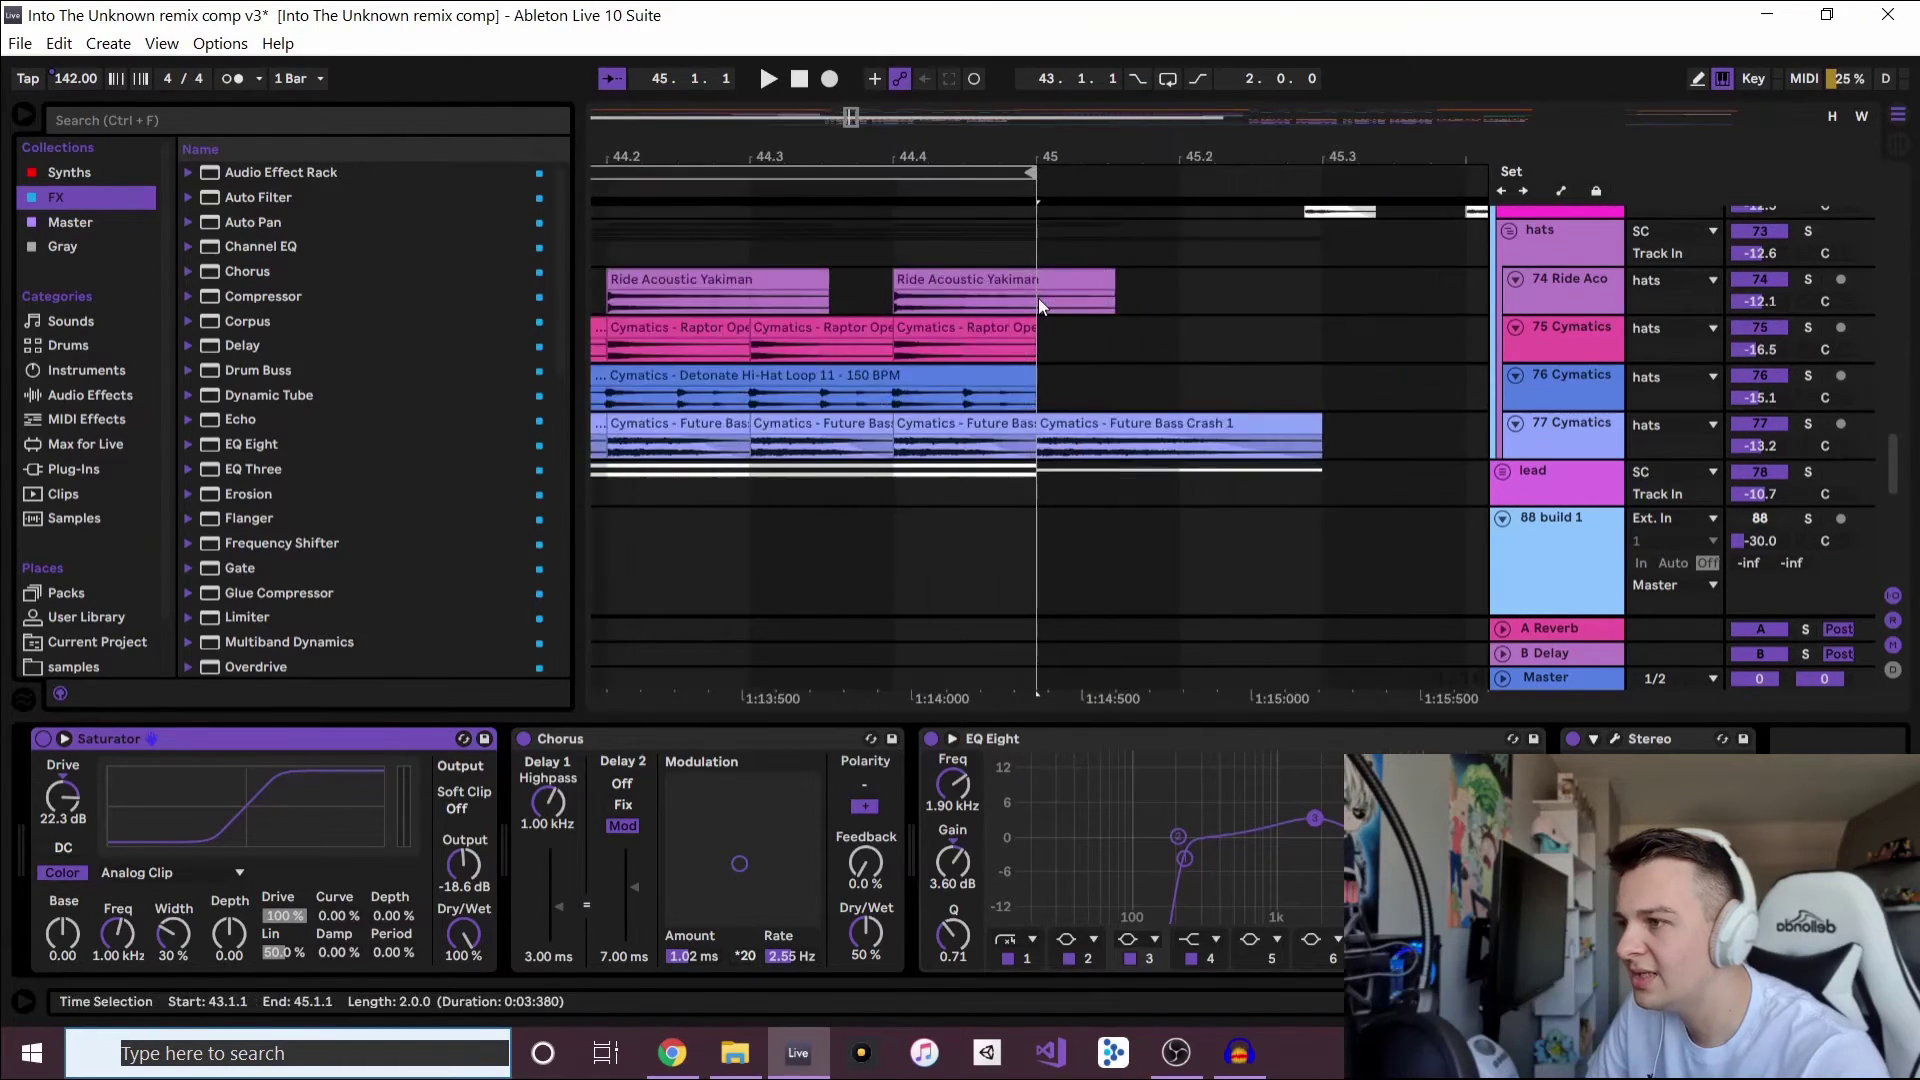
scroll(1038, 298, "down", 5)
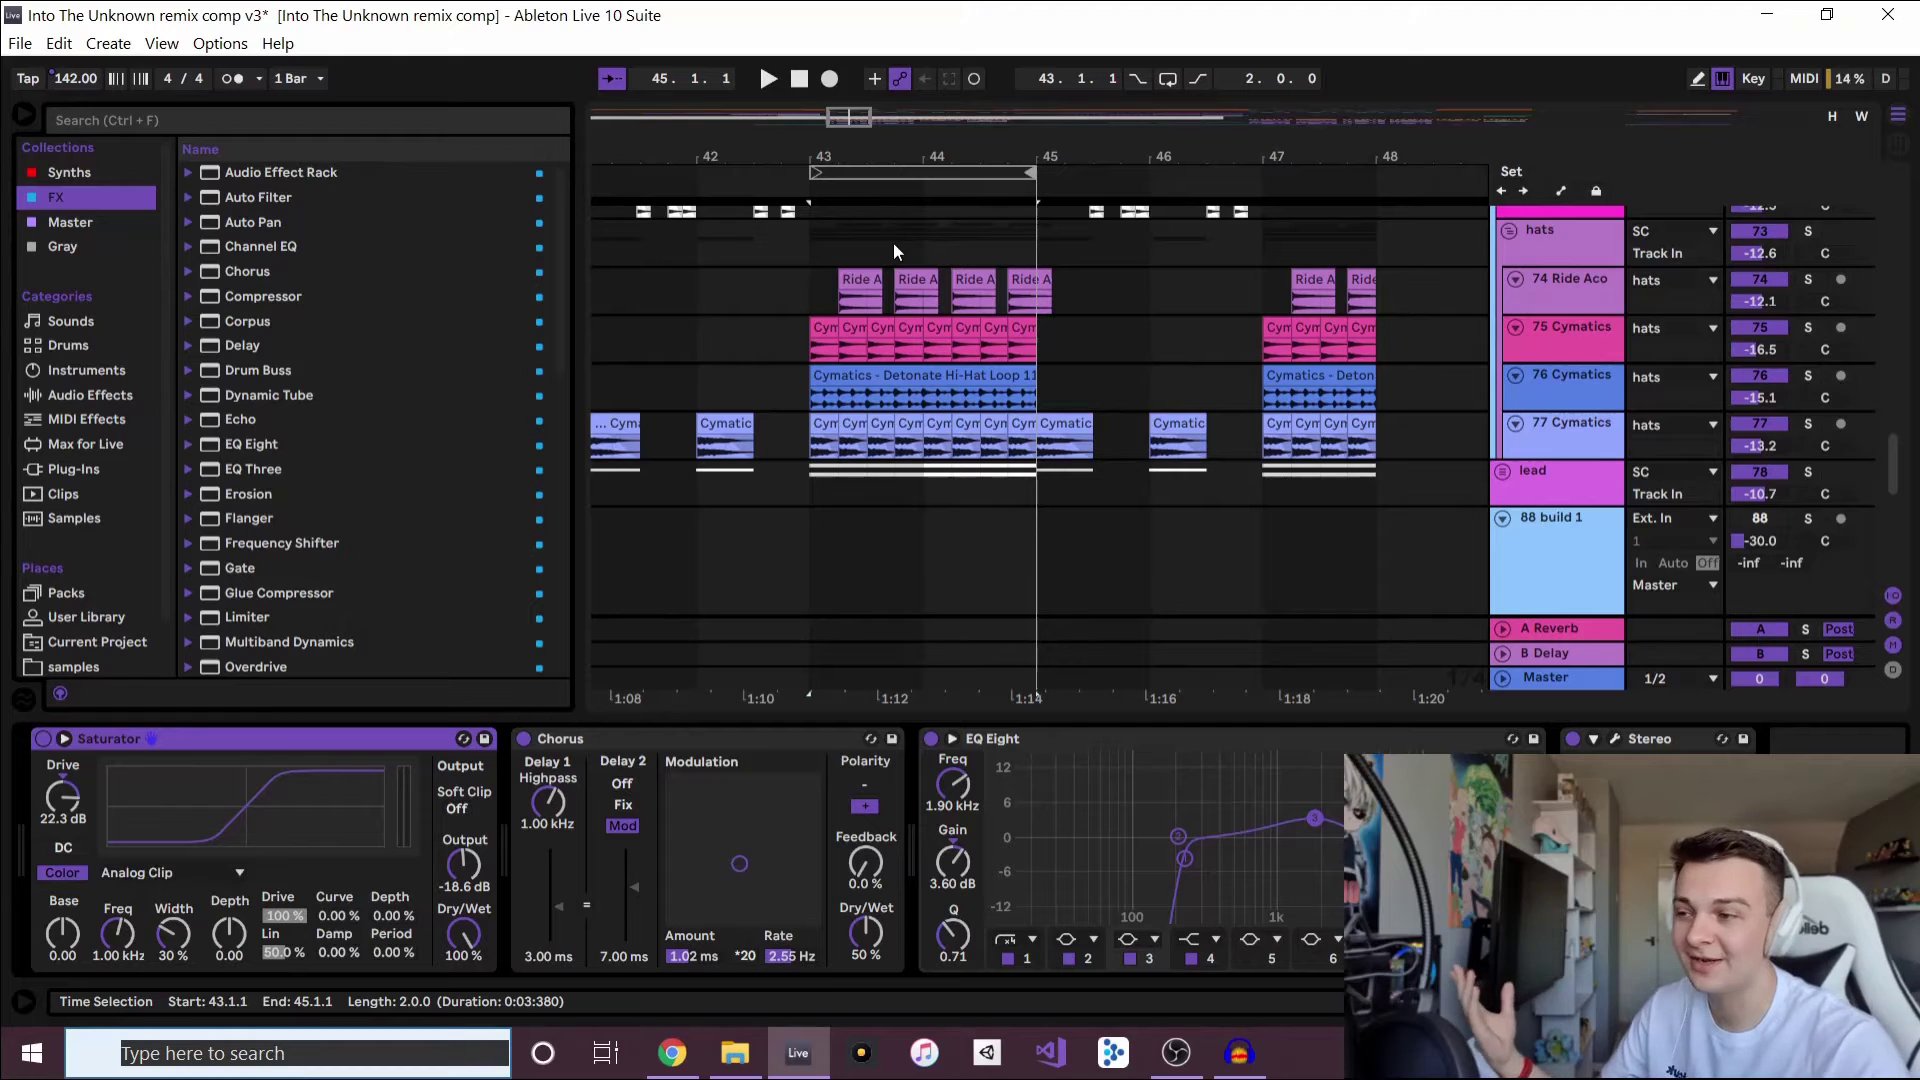
key("ctrl+l")
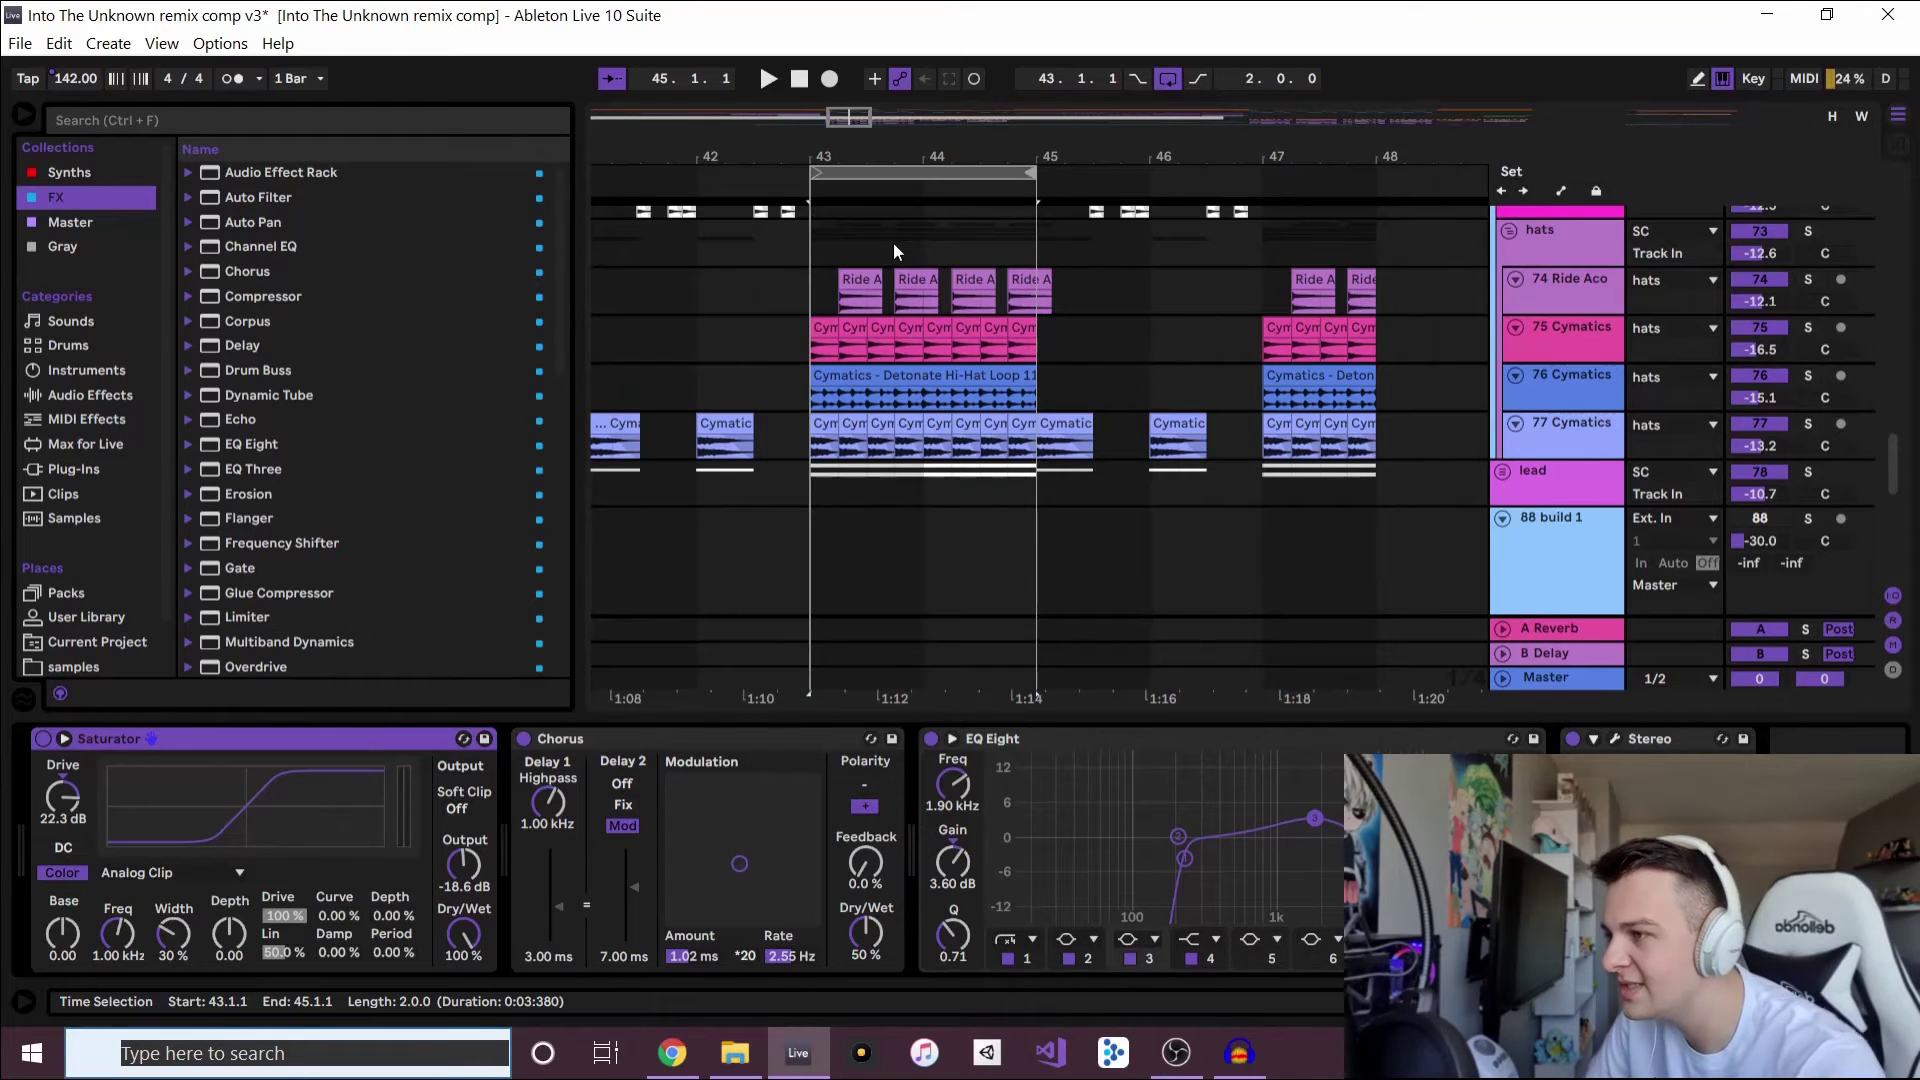
key("space")
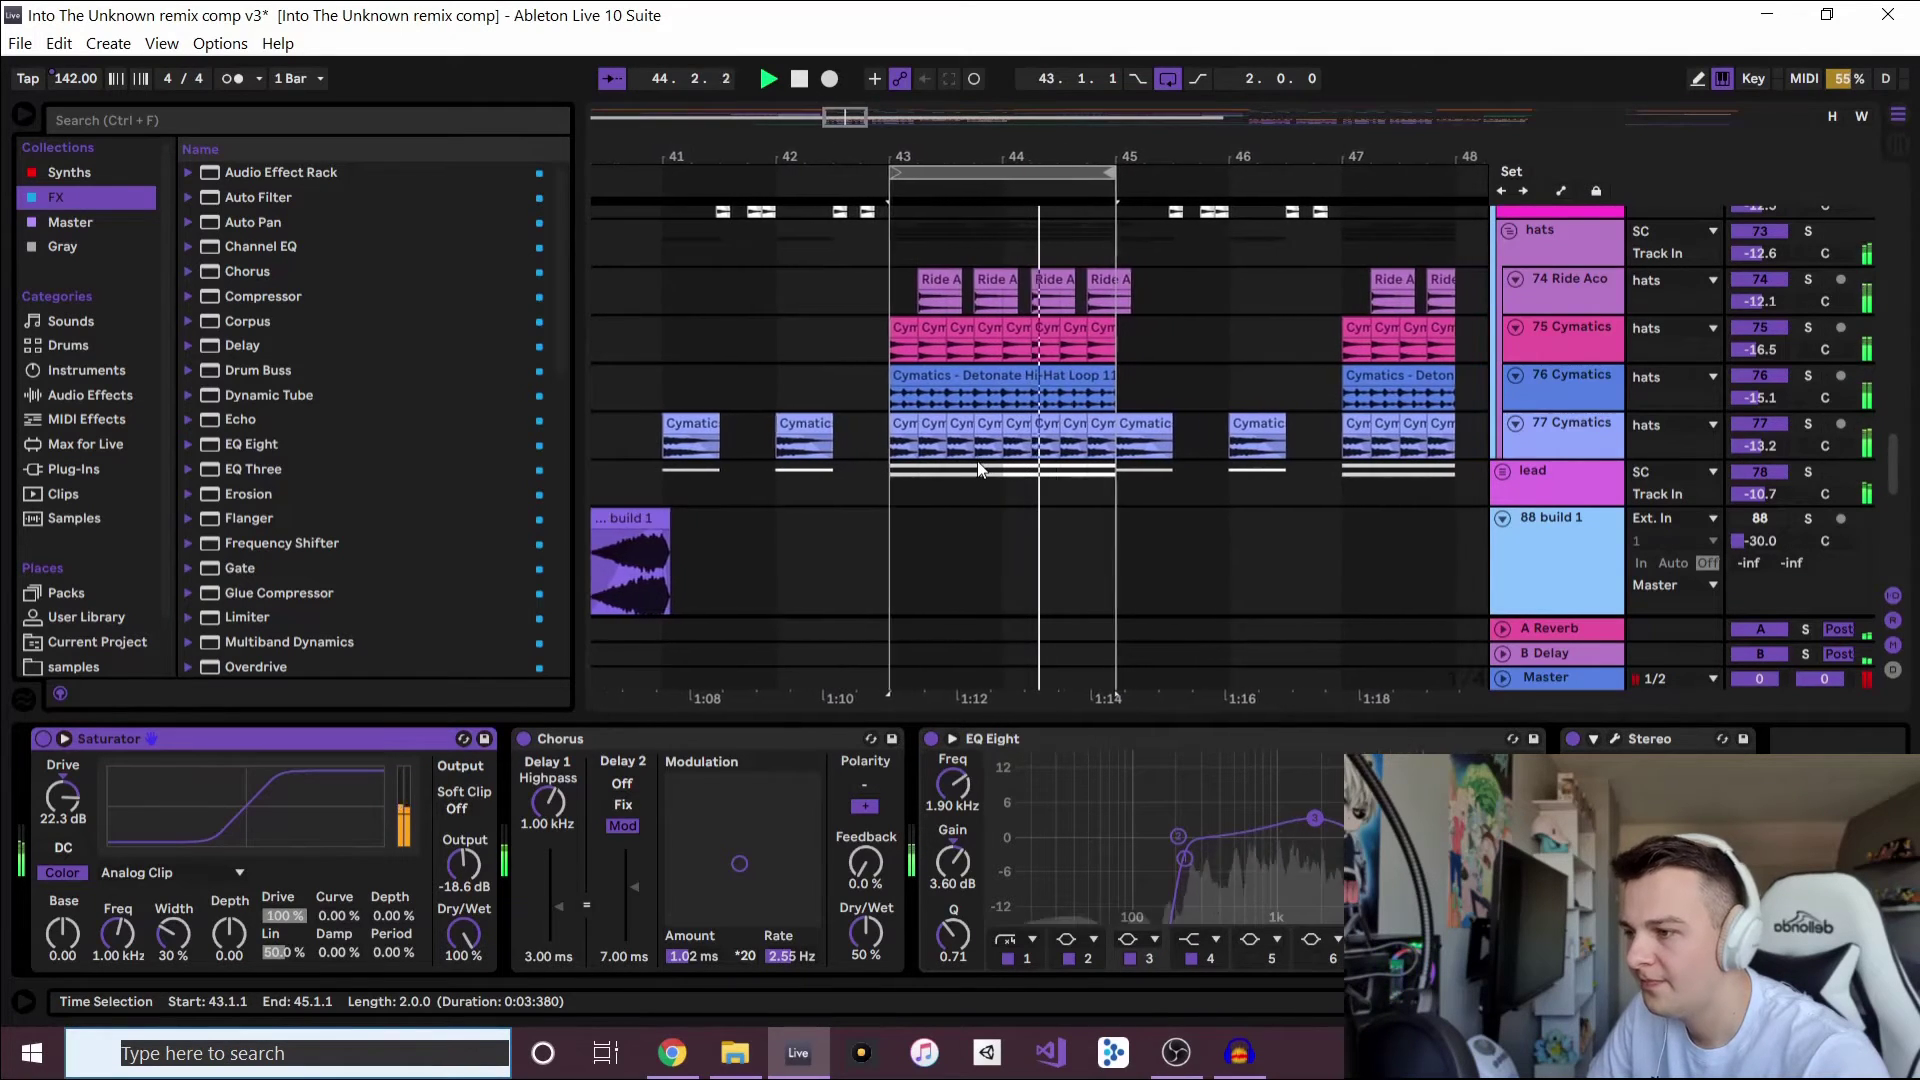
key("space")
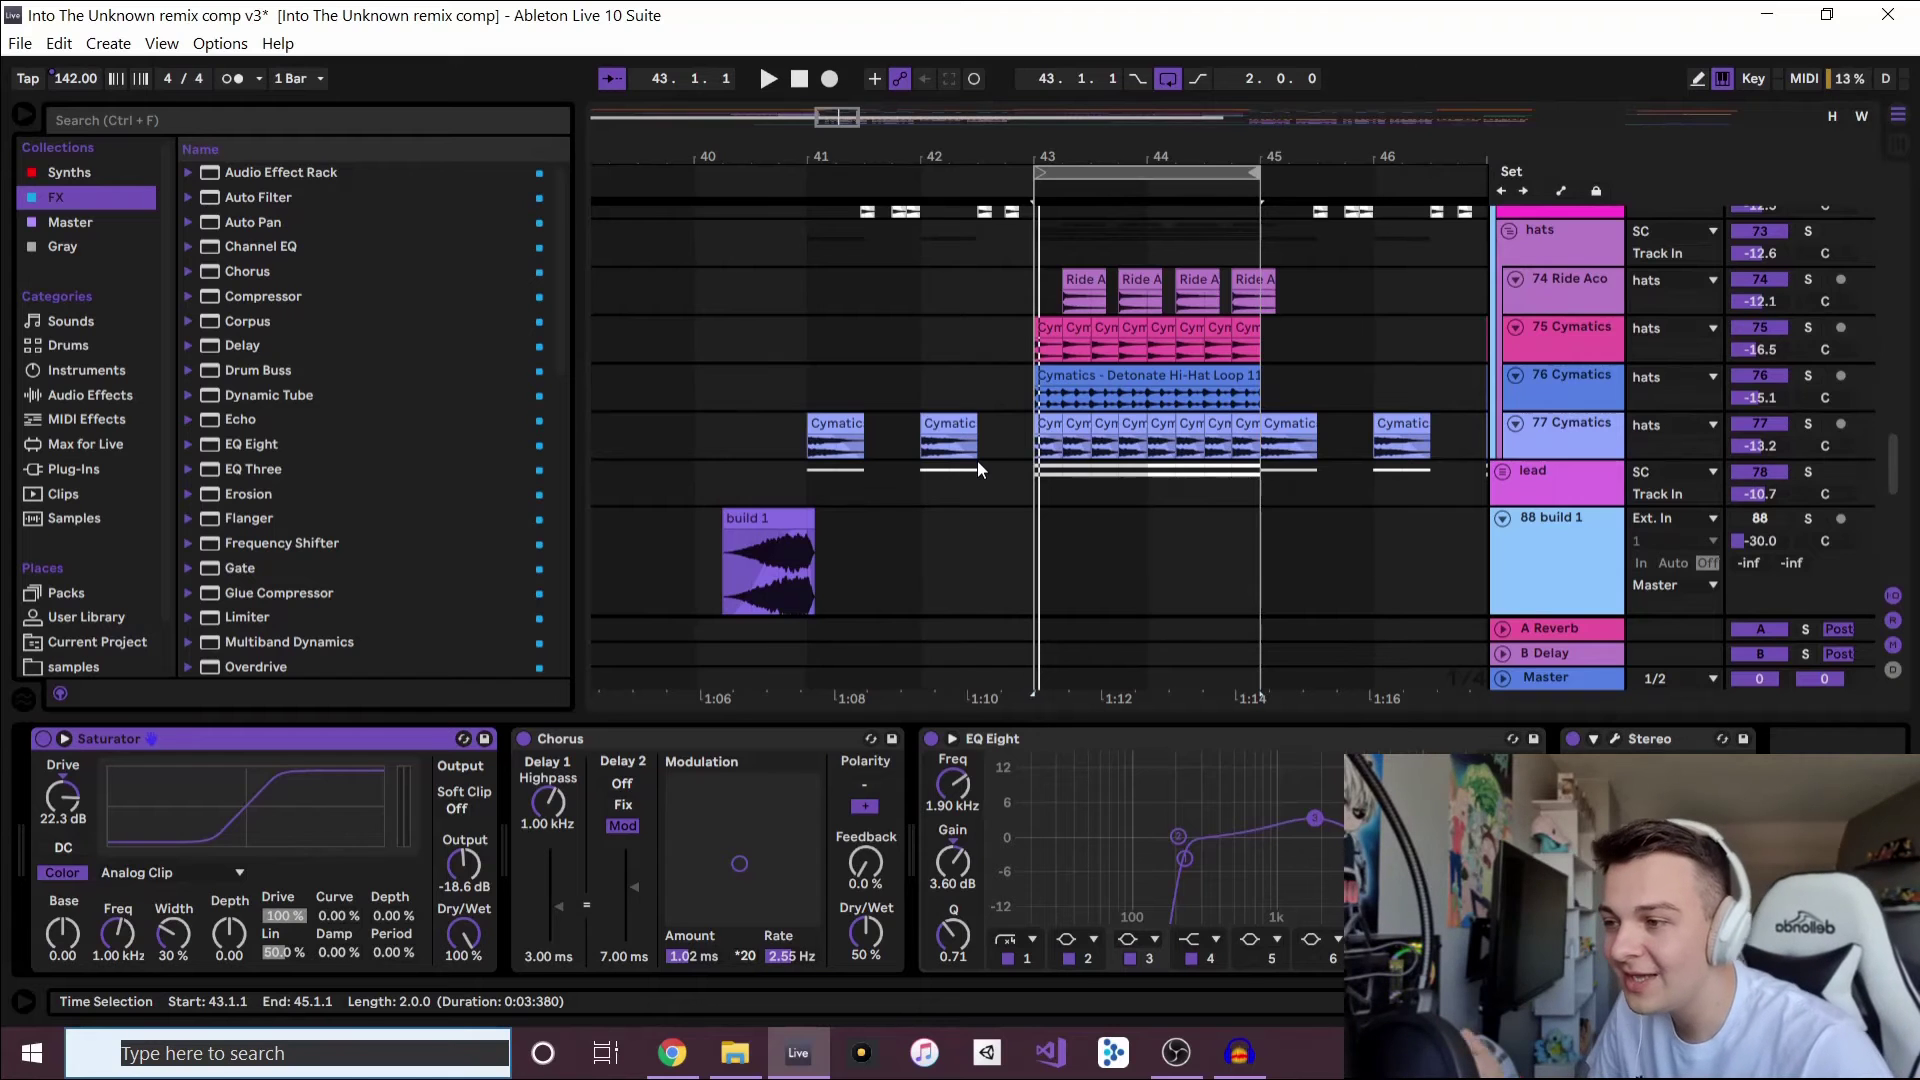
- Find the Drums group's tracks and play the 43.1.1 to 45.1.1 loop with hats tracks 74 to 77 muted
scroll(1070, 544, "up", 2)
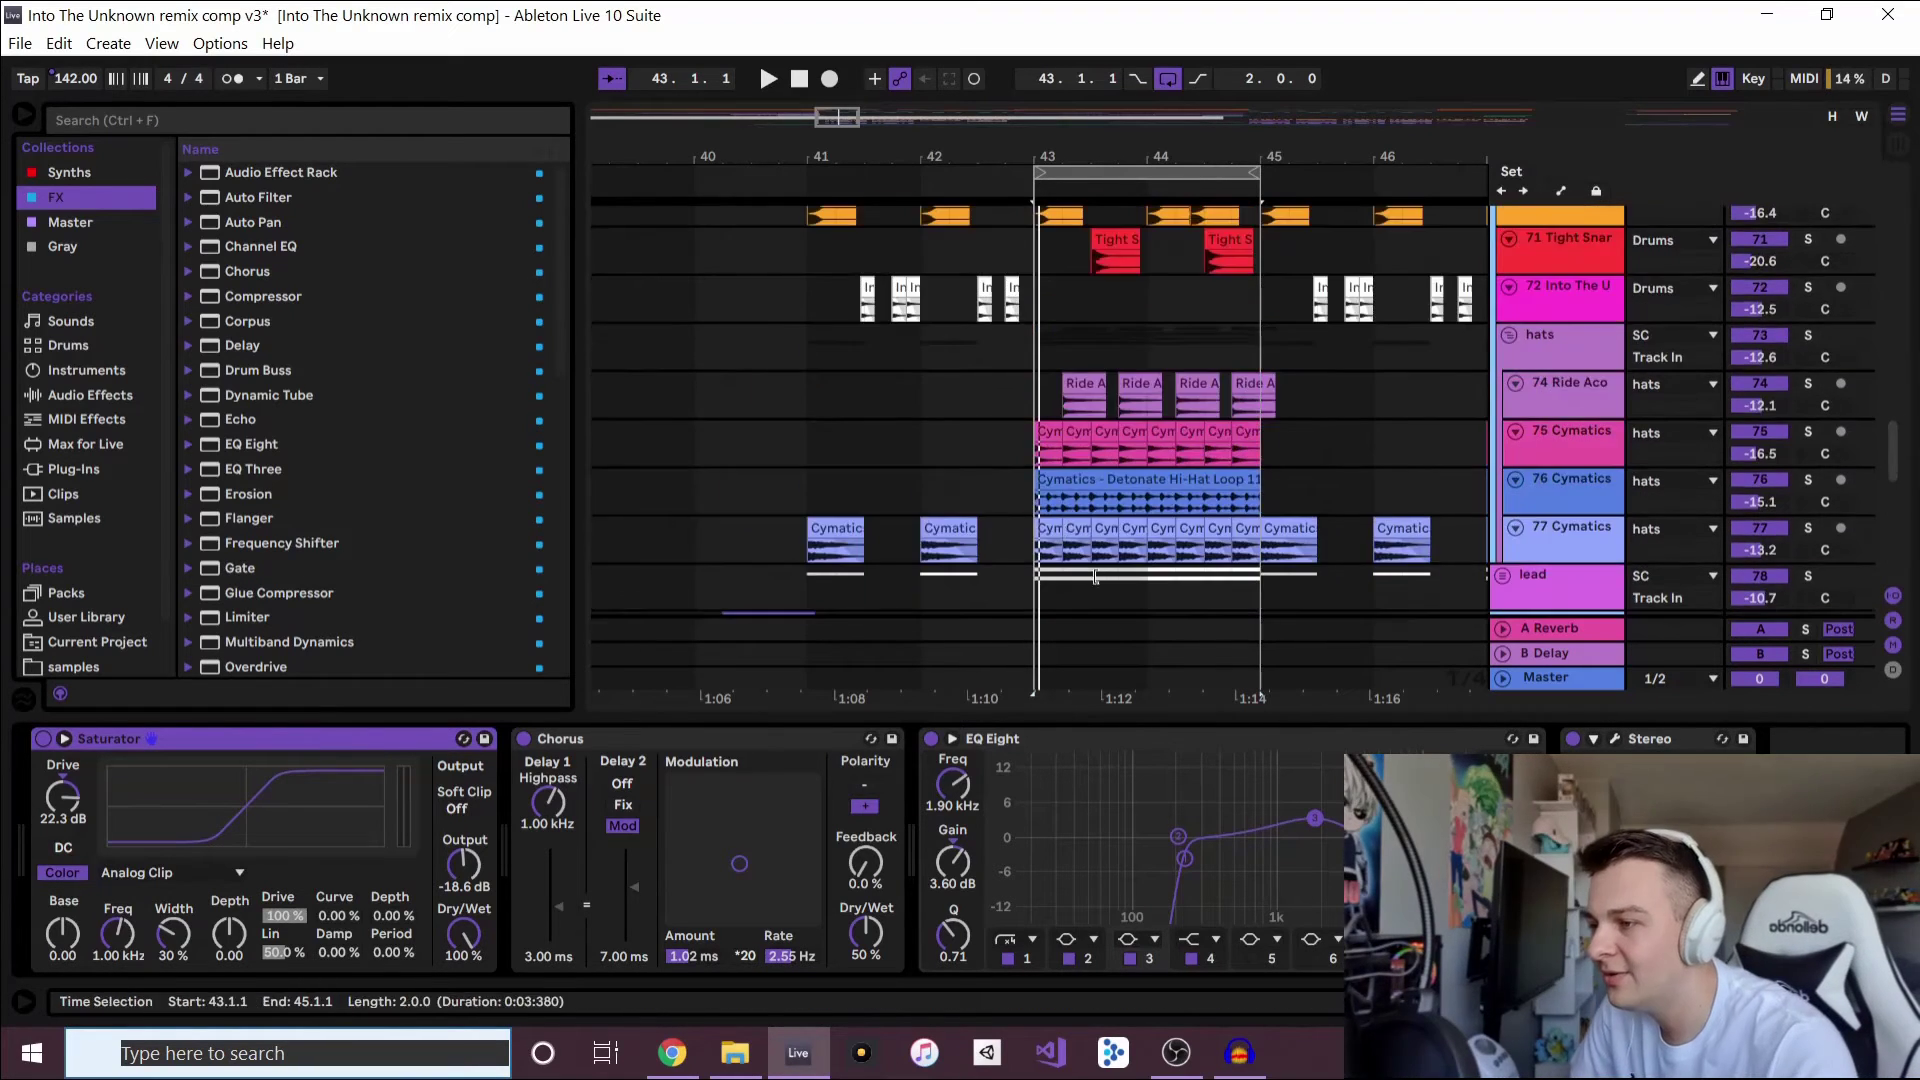
scroll(1110, 550, "down", 3)
scroll(1129, 520, "up", 4)
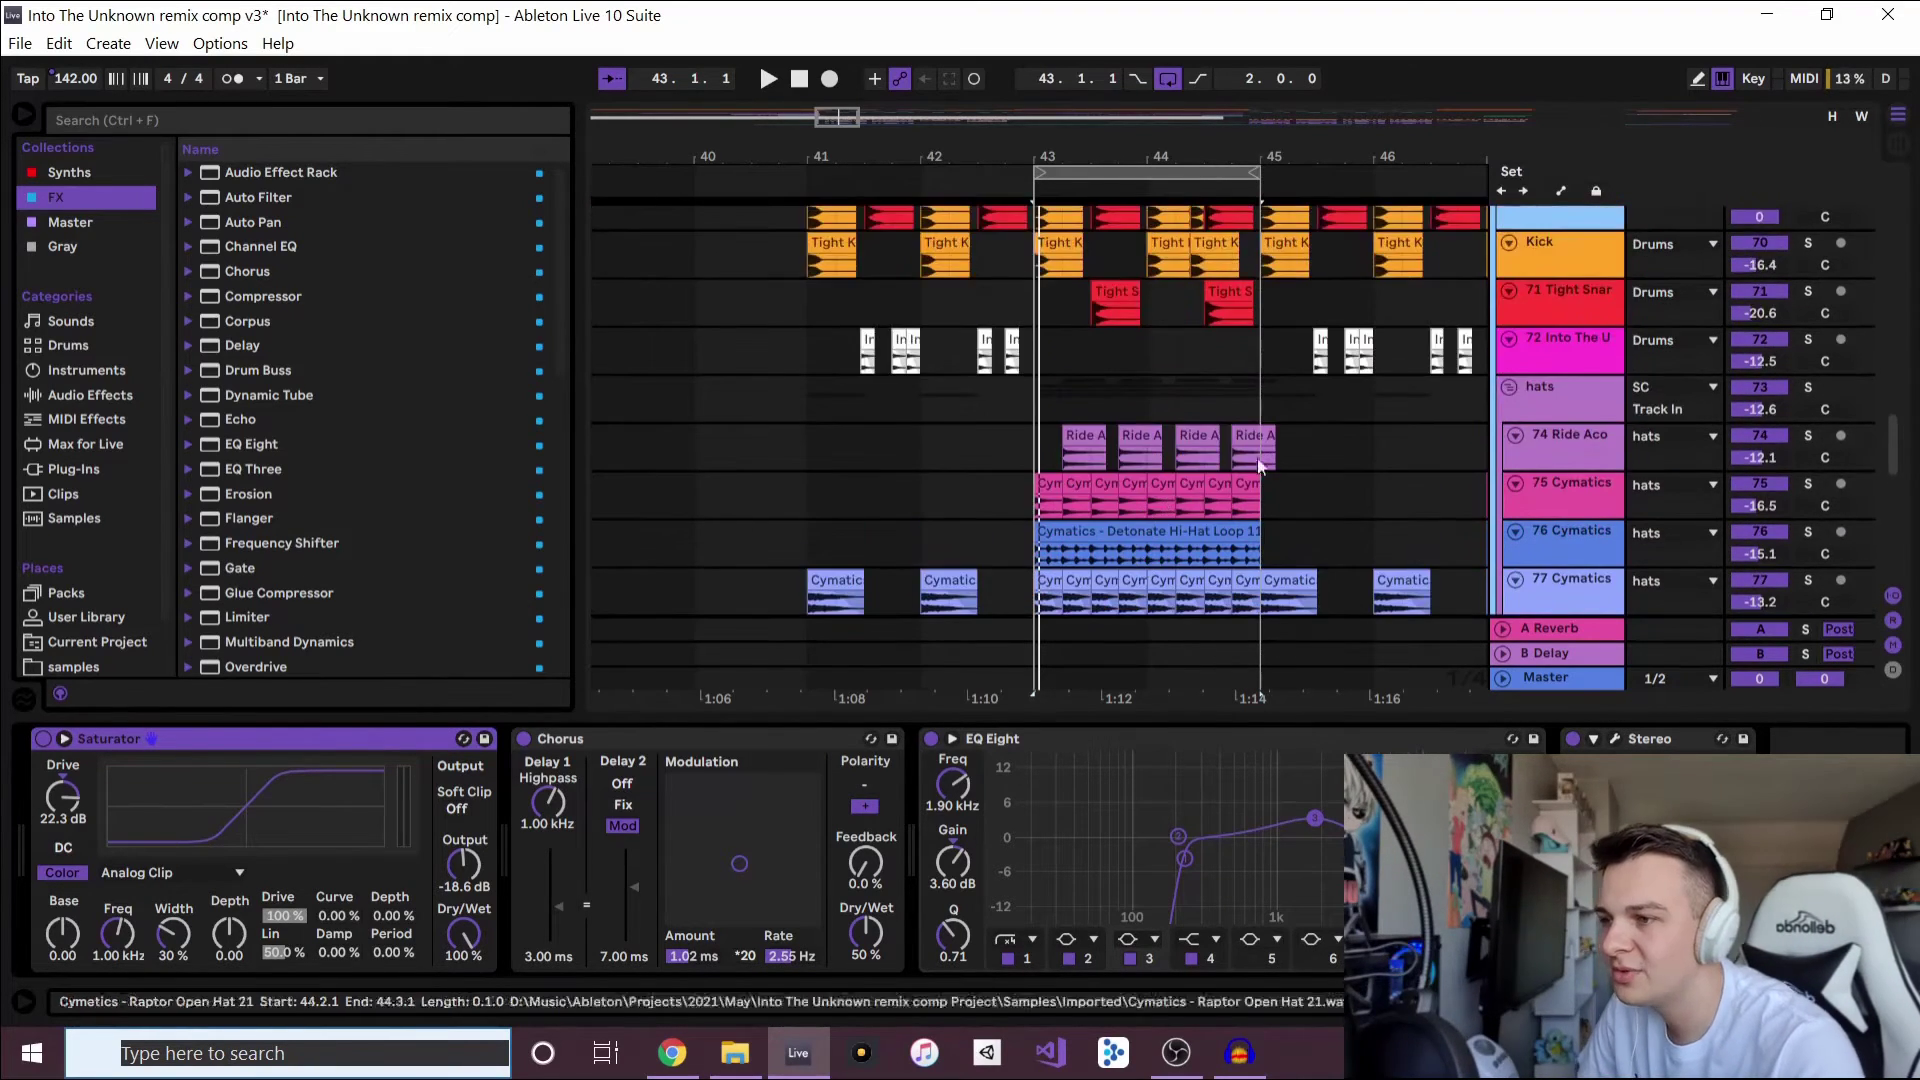
scroll(1718, 264, "up", 1)
scroll(1759, 270, "up", 2)
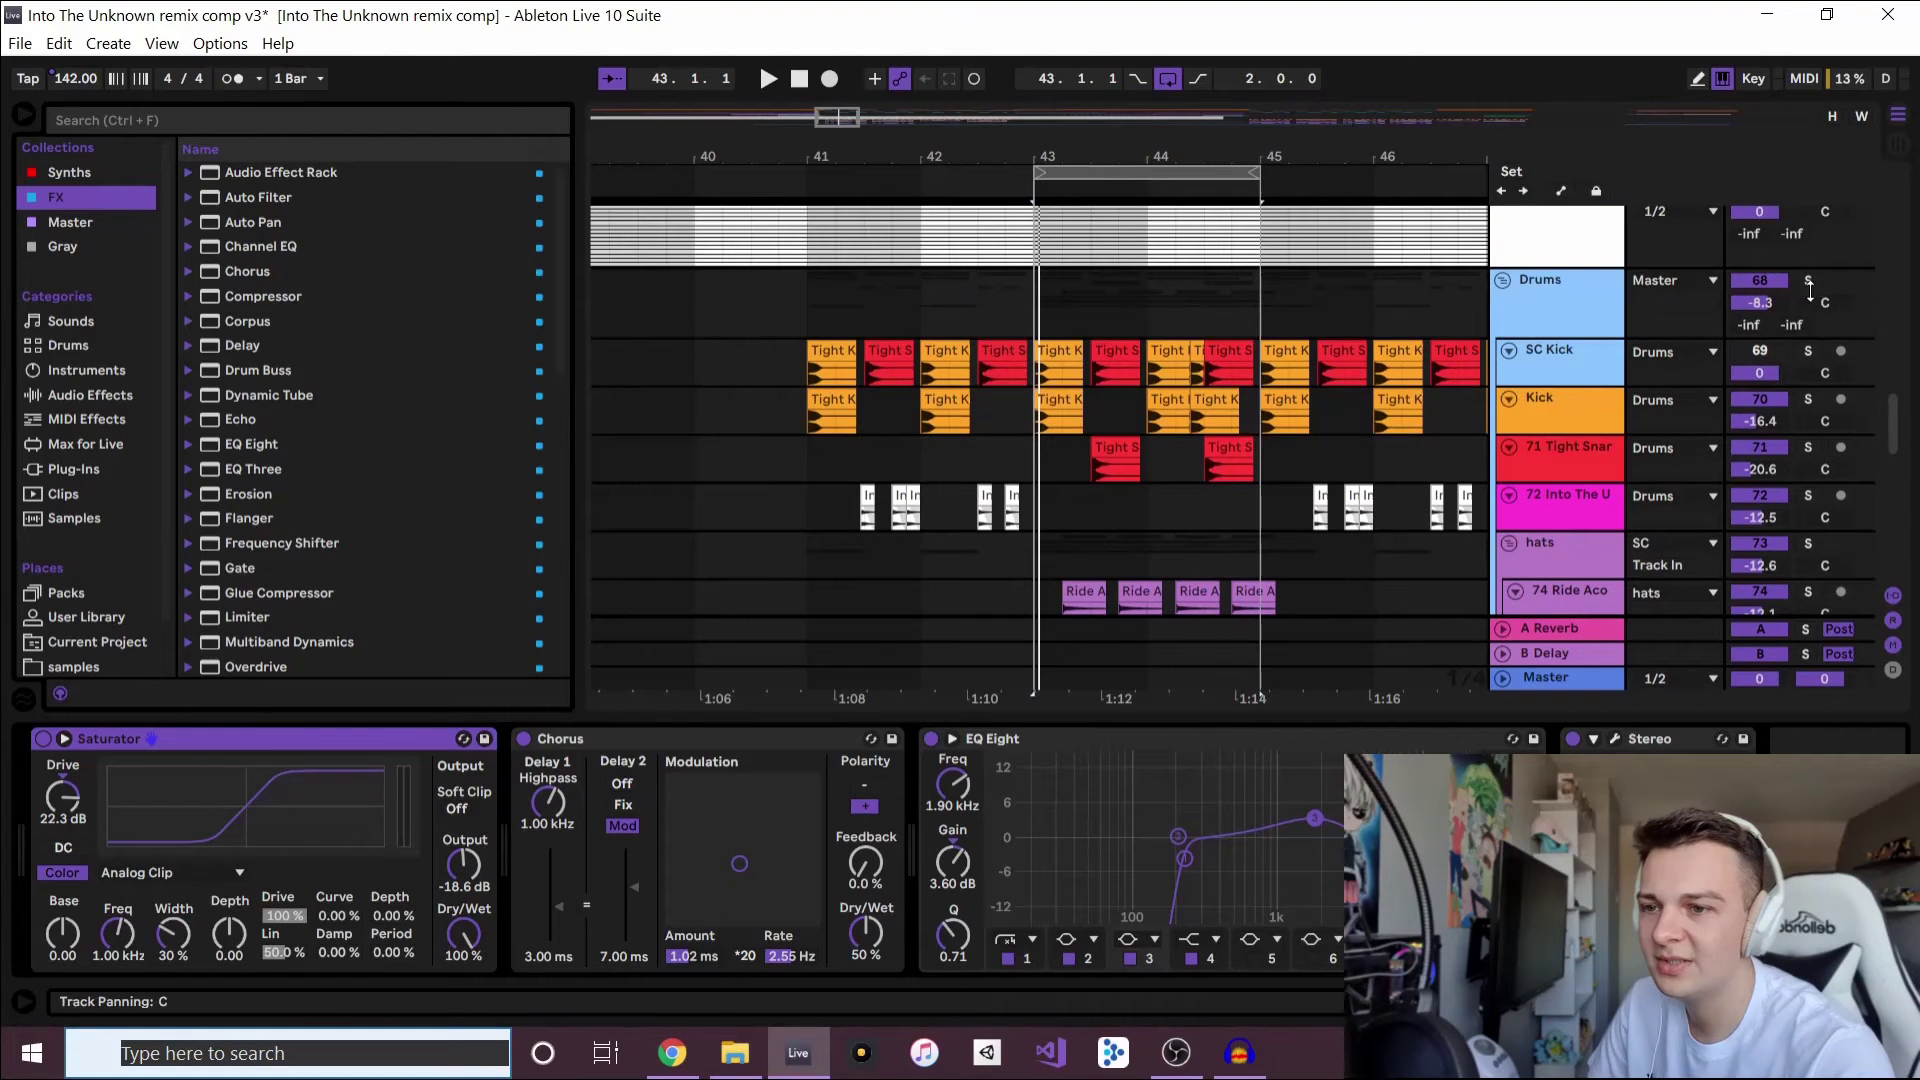
scroll(1118, 405, "down", 4)
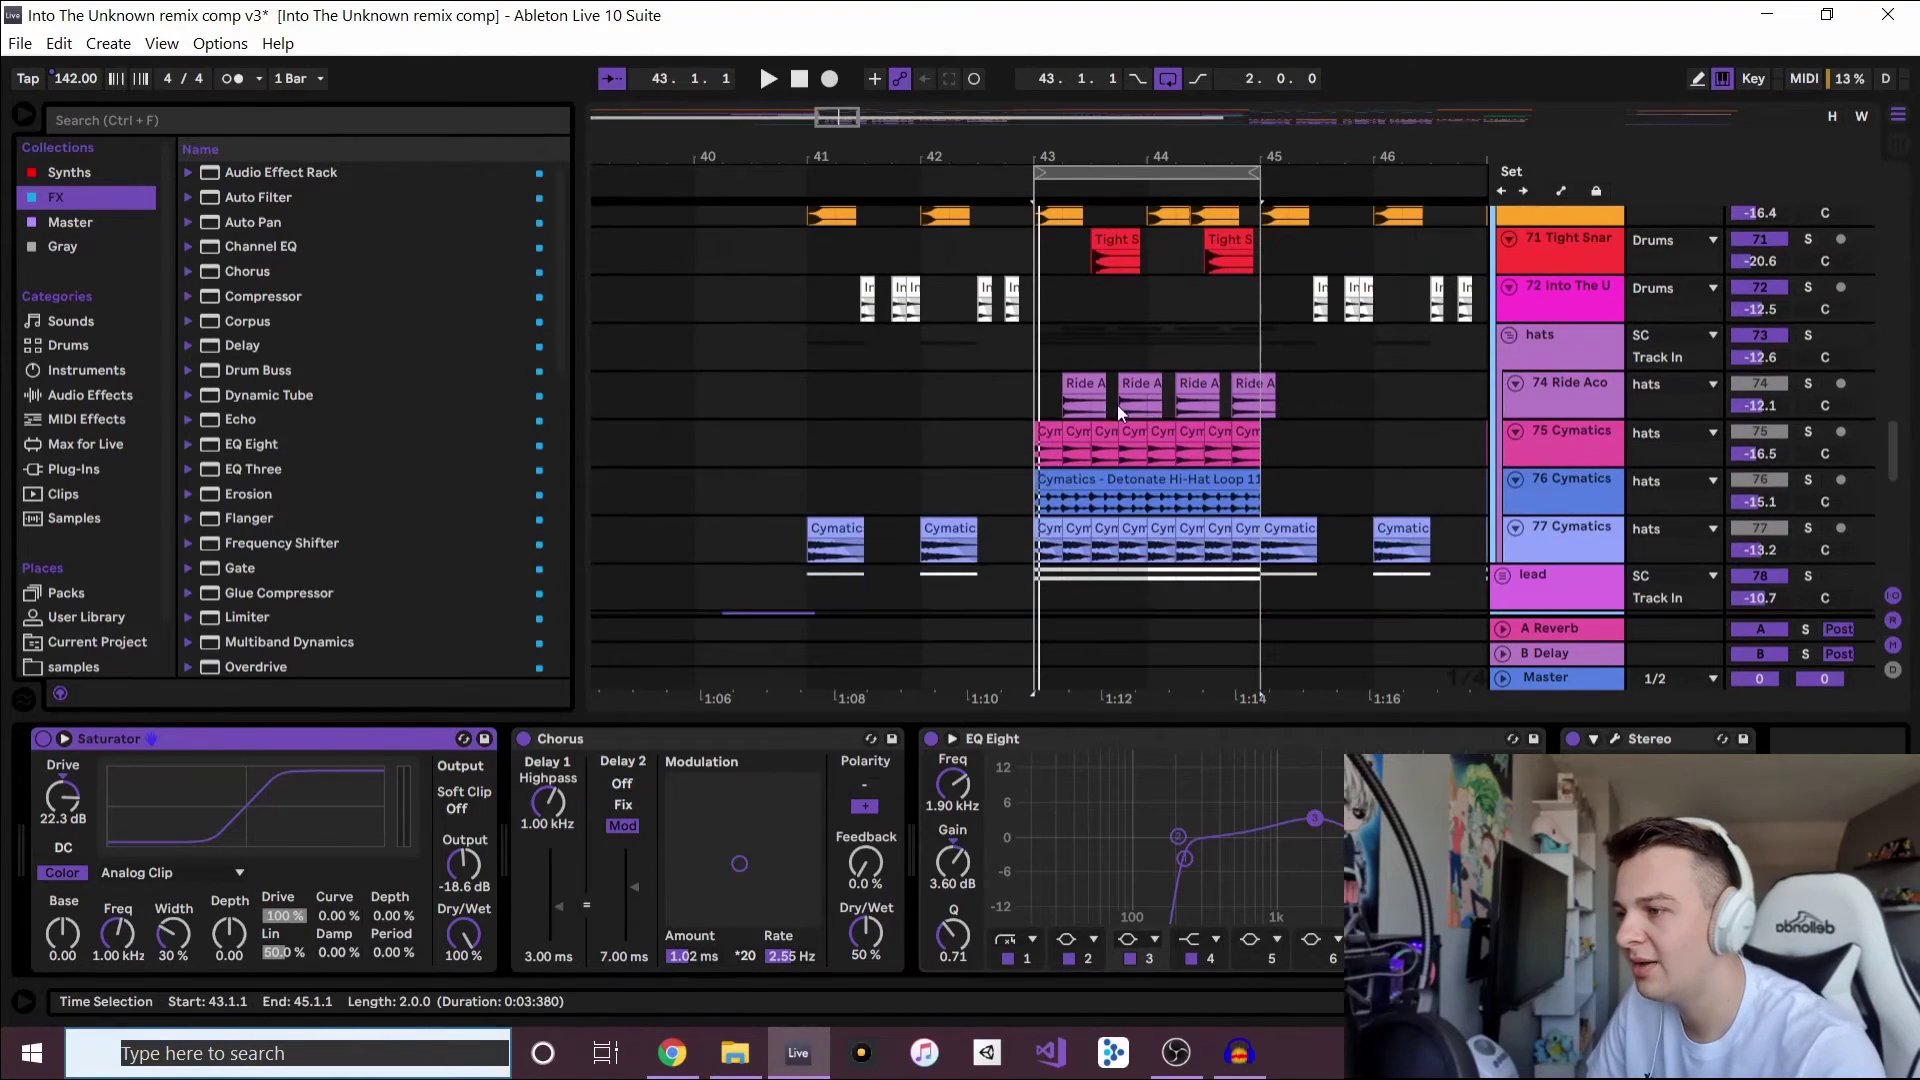
scroll(1118, 405, "up", 1)
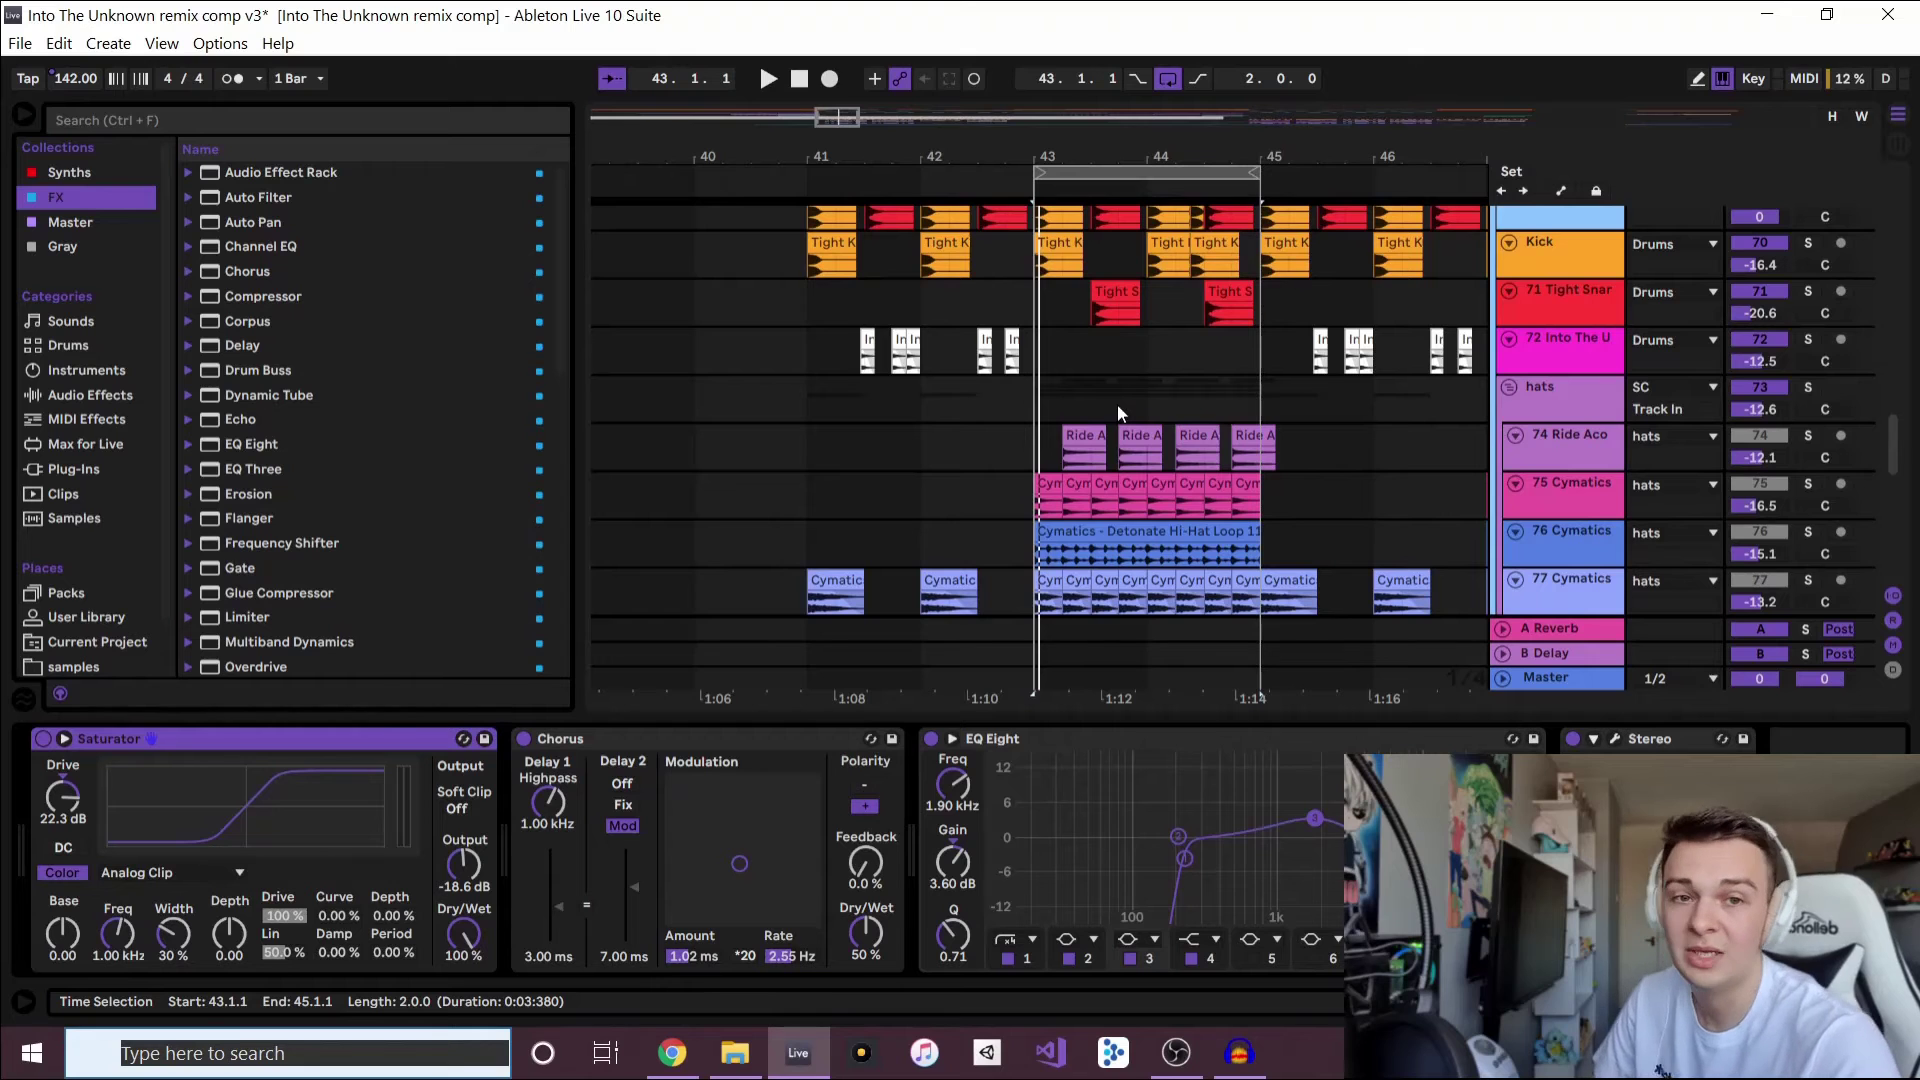
key("space")
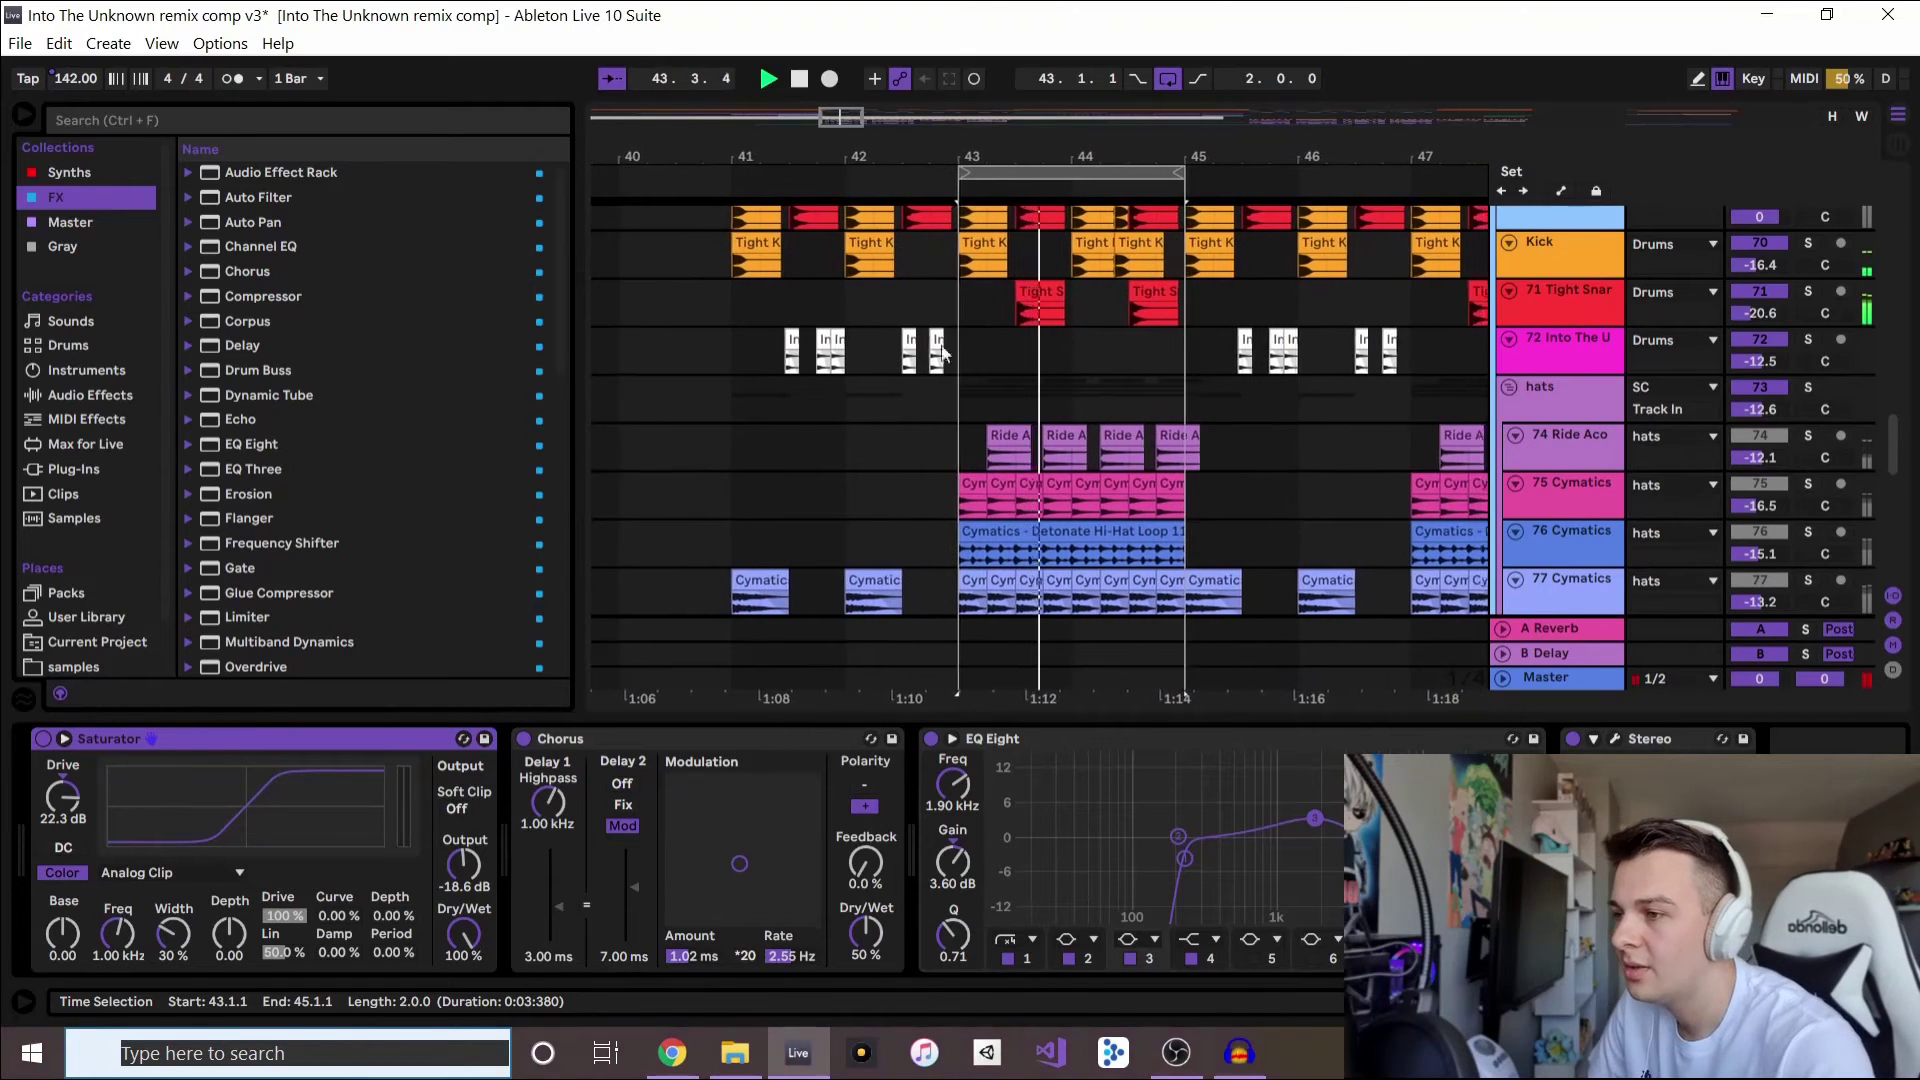
scroll(1531, 364, "down", 1)
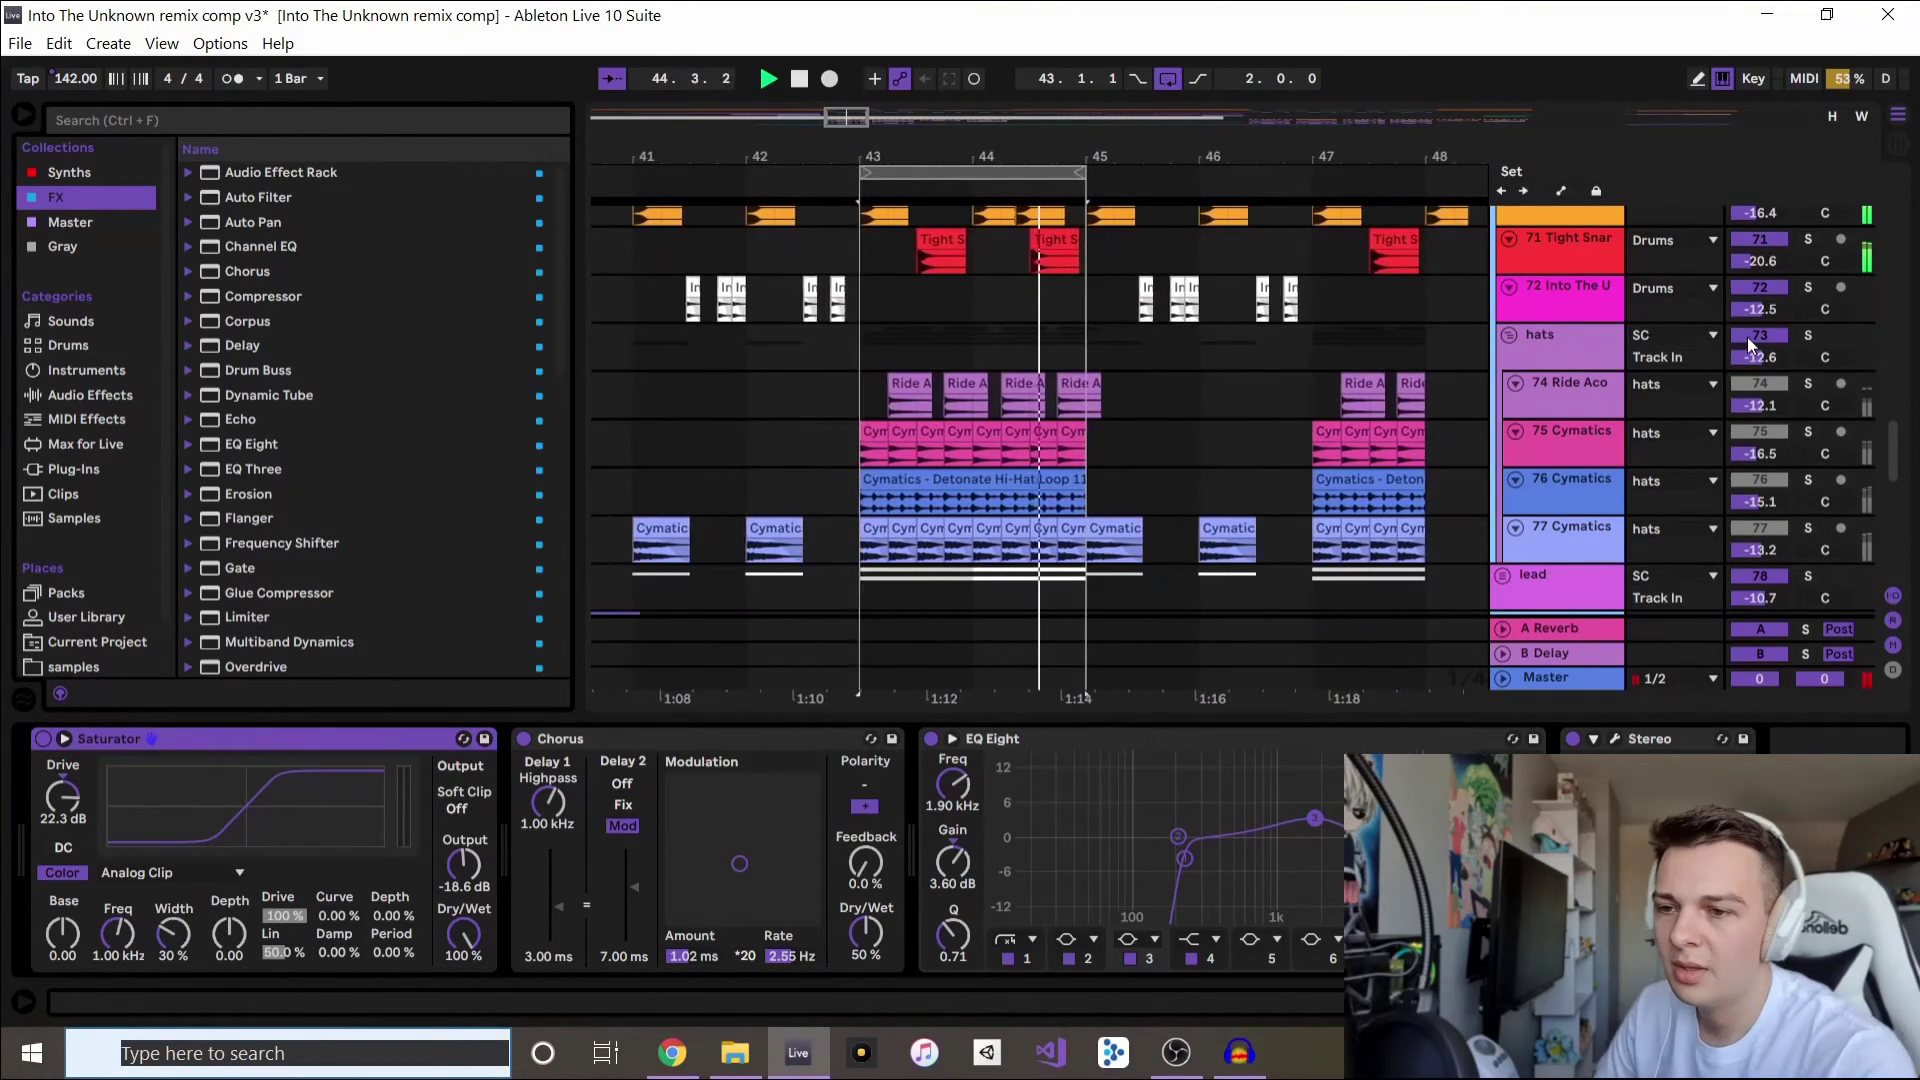
- Solo the hats group during playback, restore the full mix and stop playback
left_click(1808, 335)
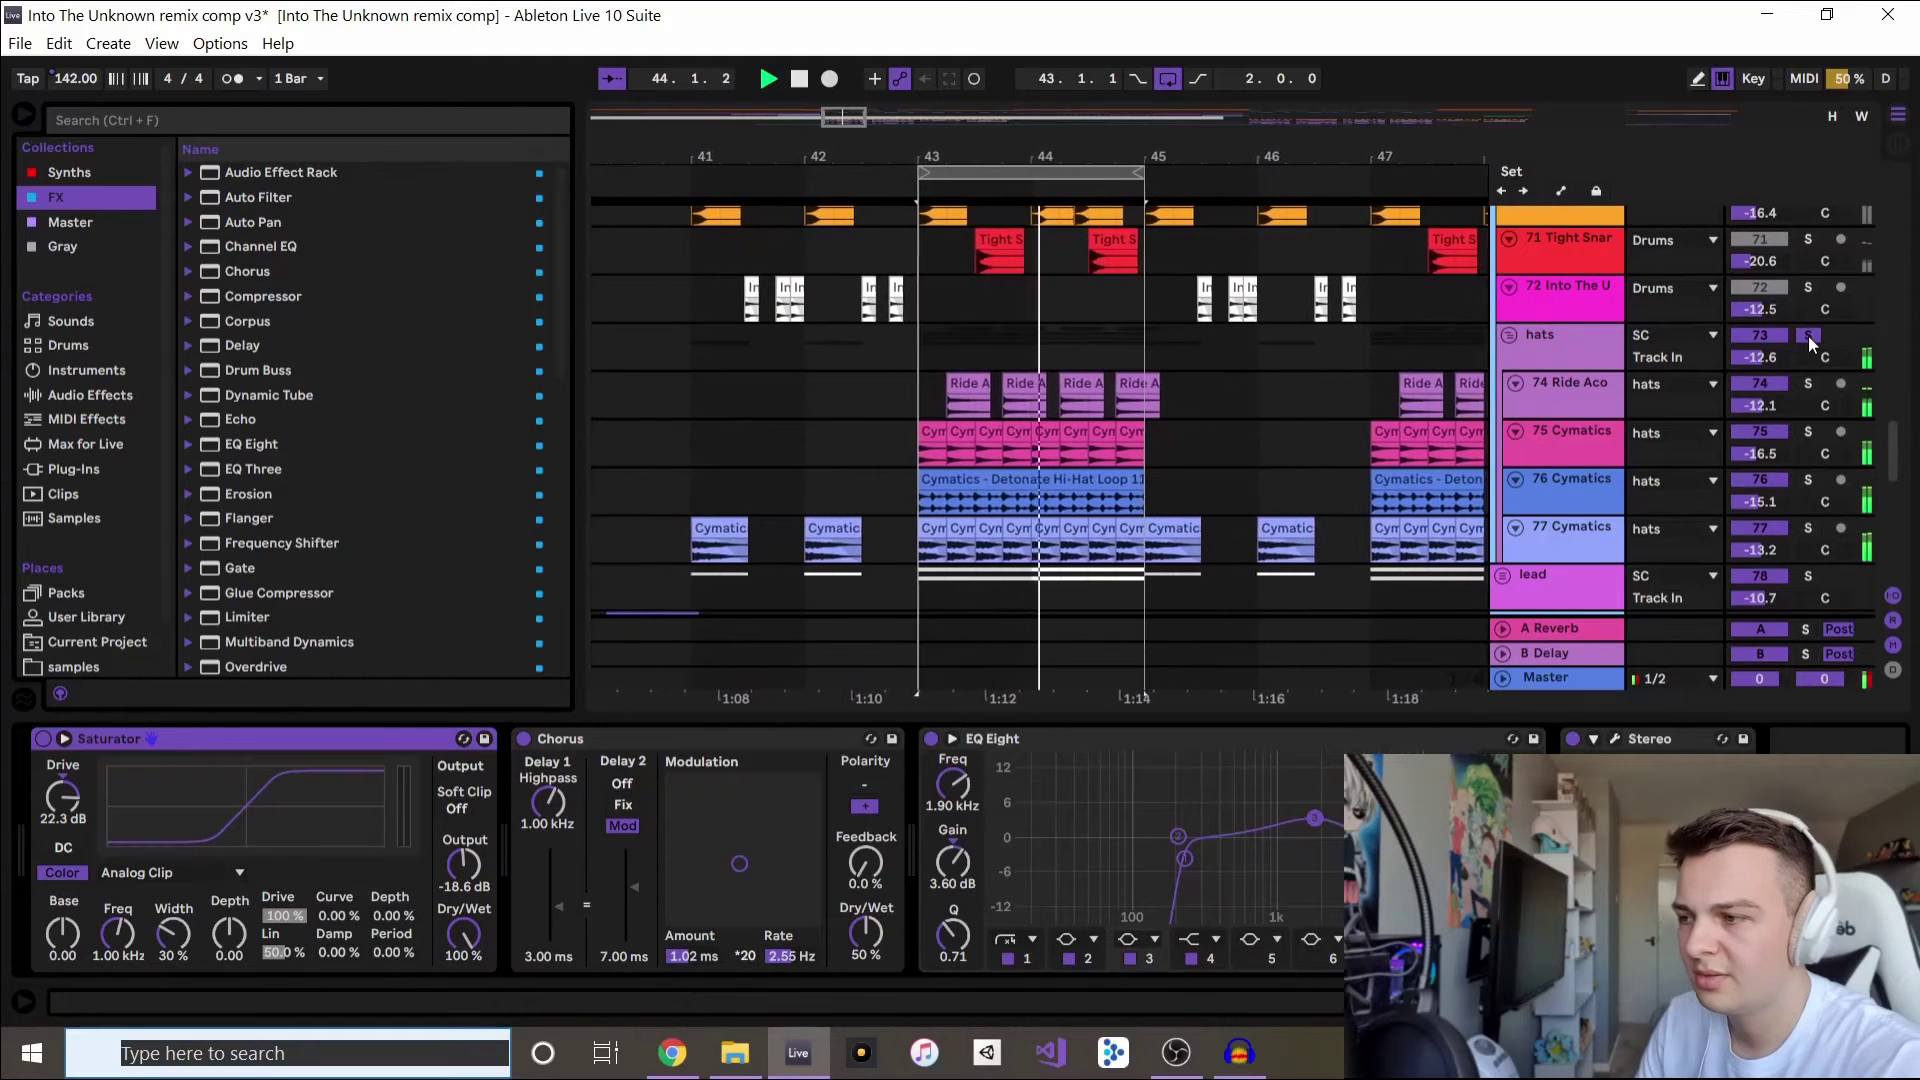
left_click(1808, 334)
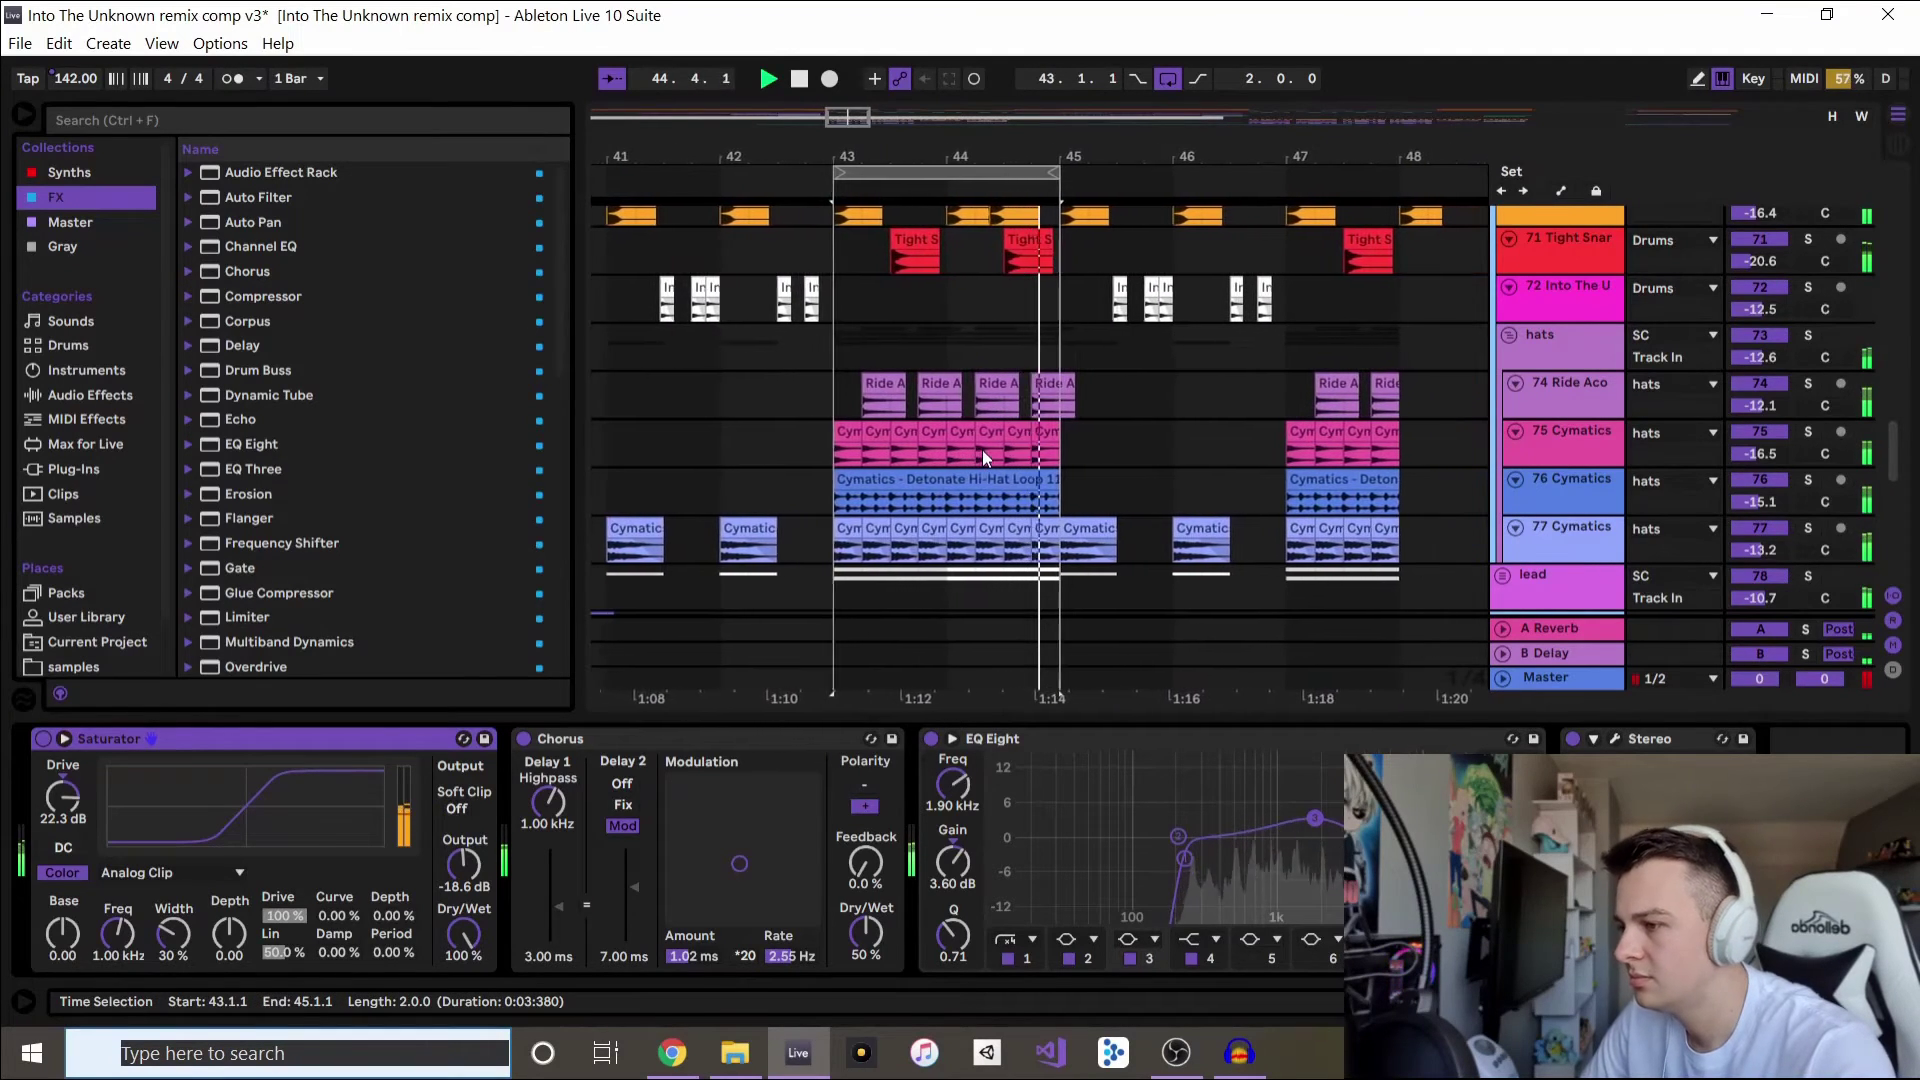
key("space")
- Unfold the lead group below the hats and show the group's device chain
scroll(1174, 476, "down", 8)
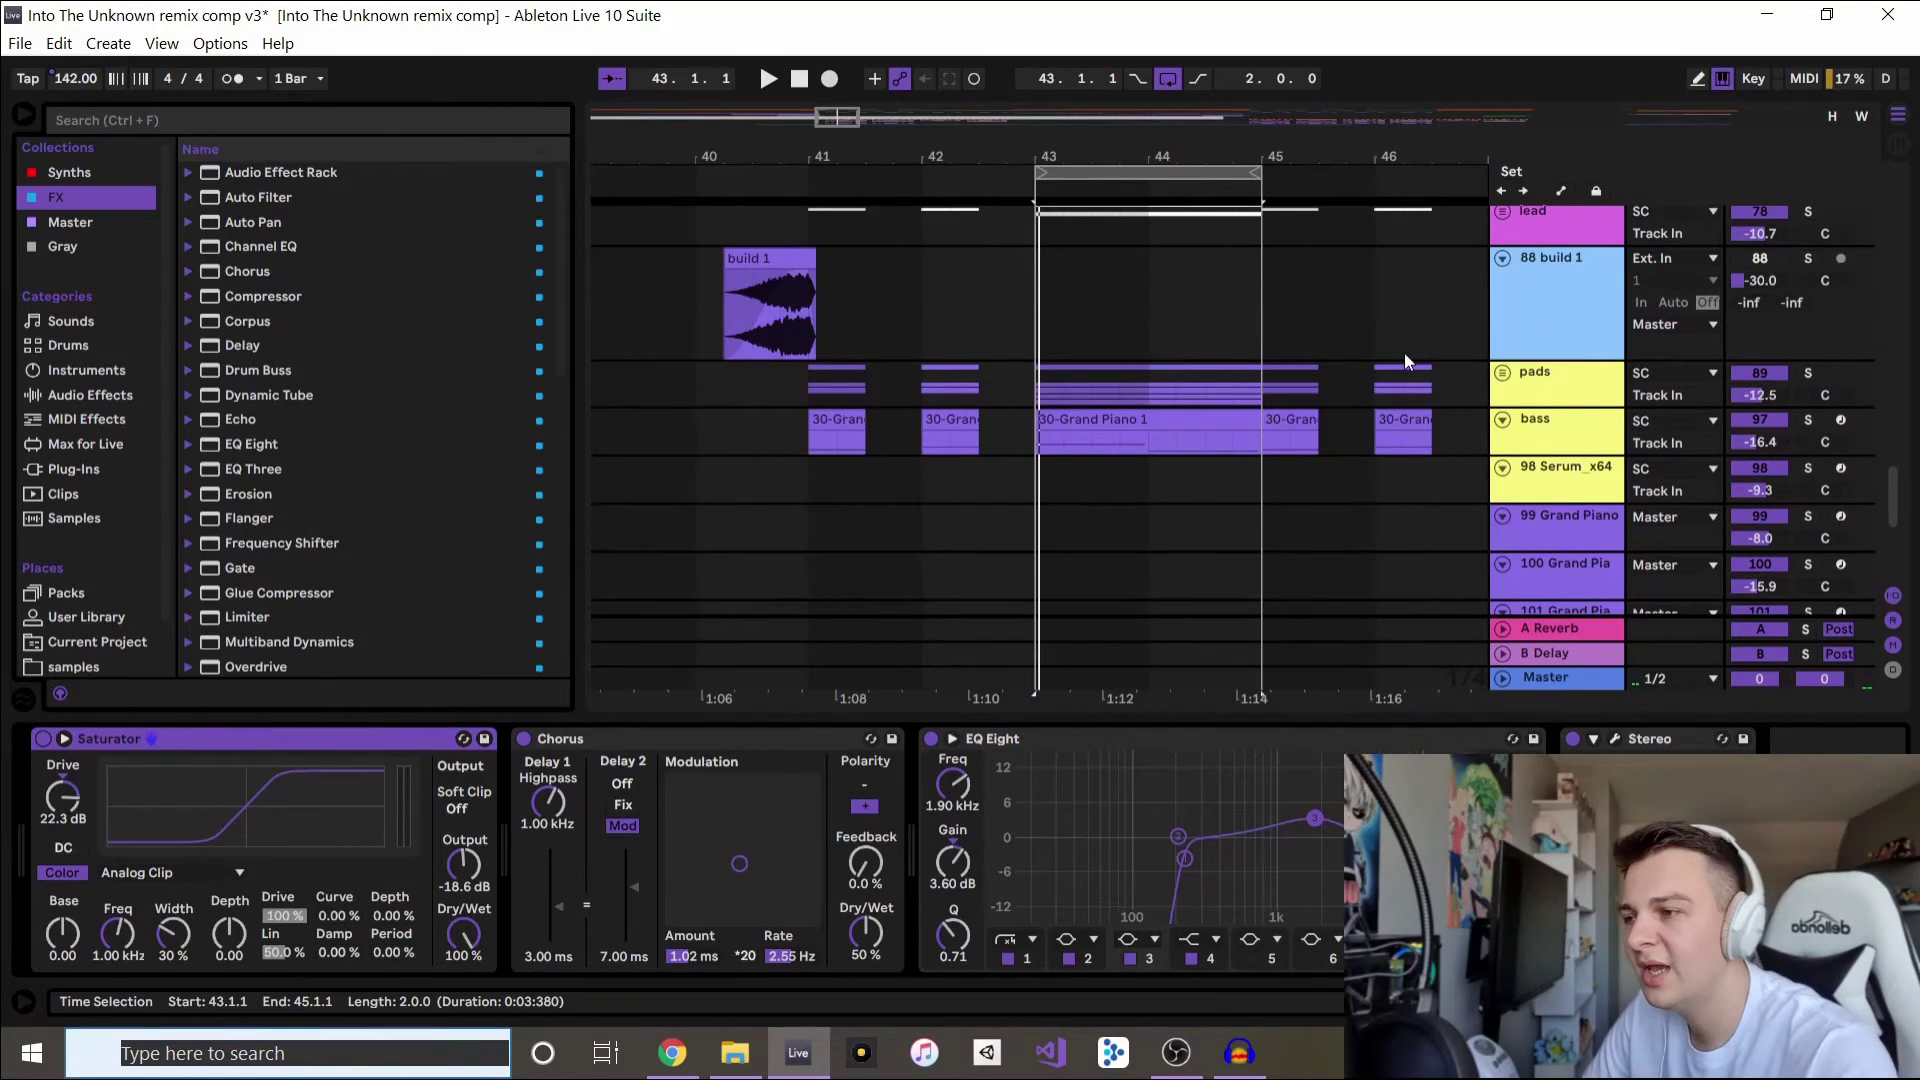
scroll(1404, 352, "up", 1)
left_click(1503, 266)
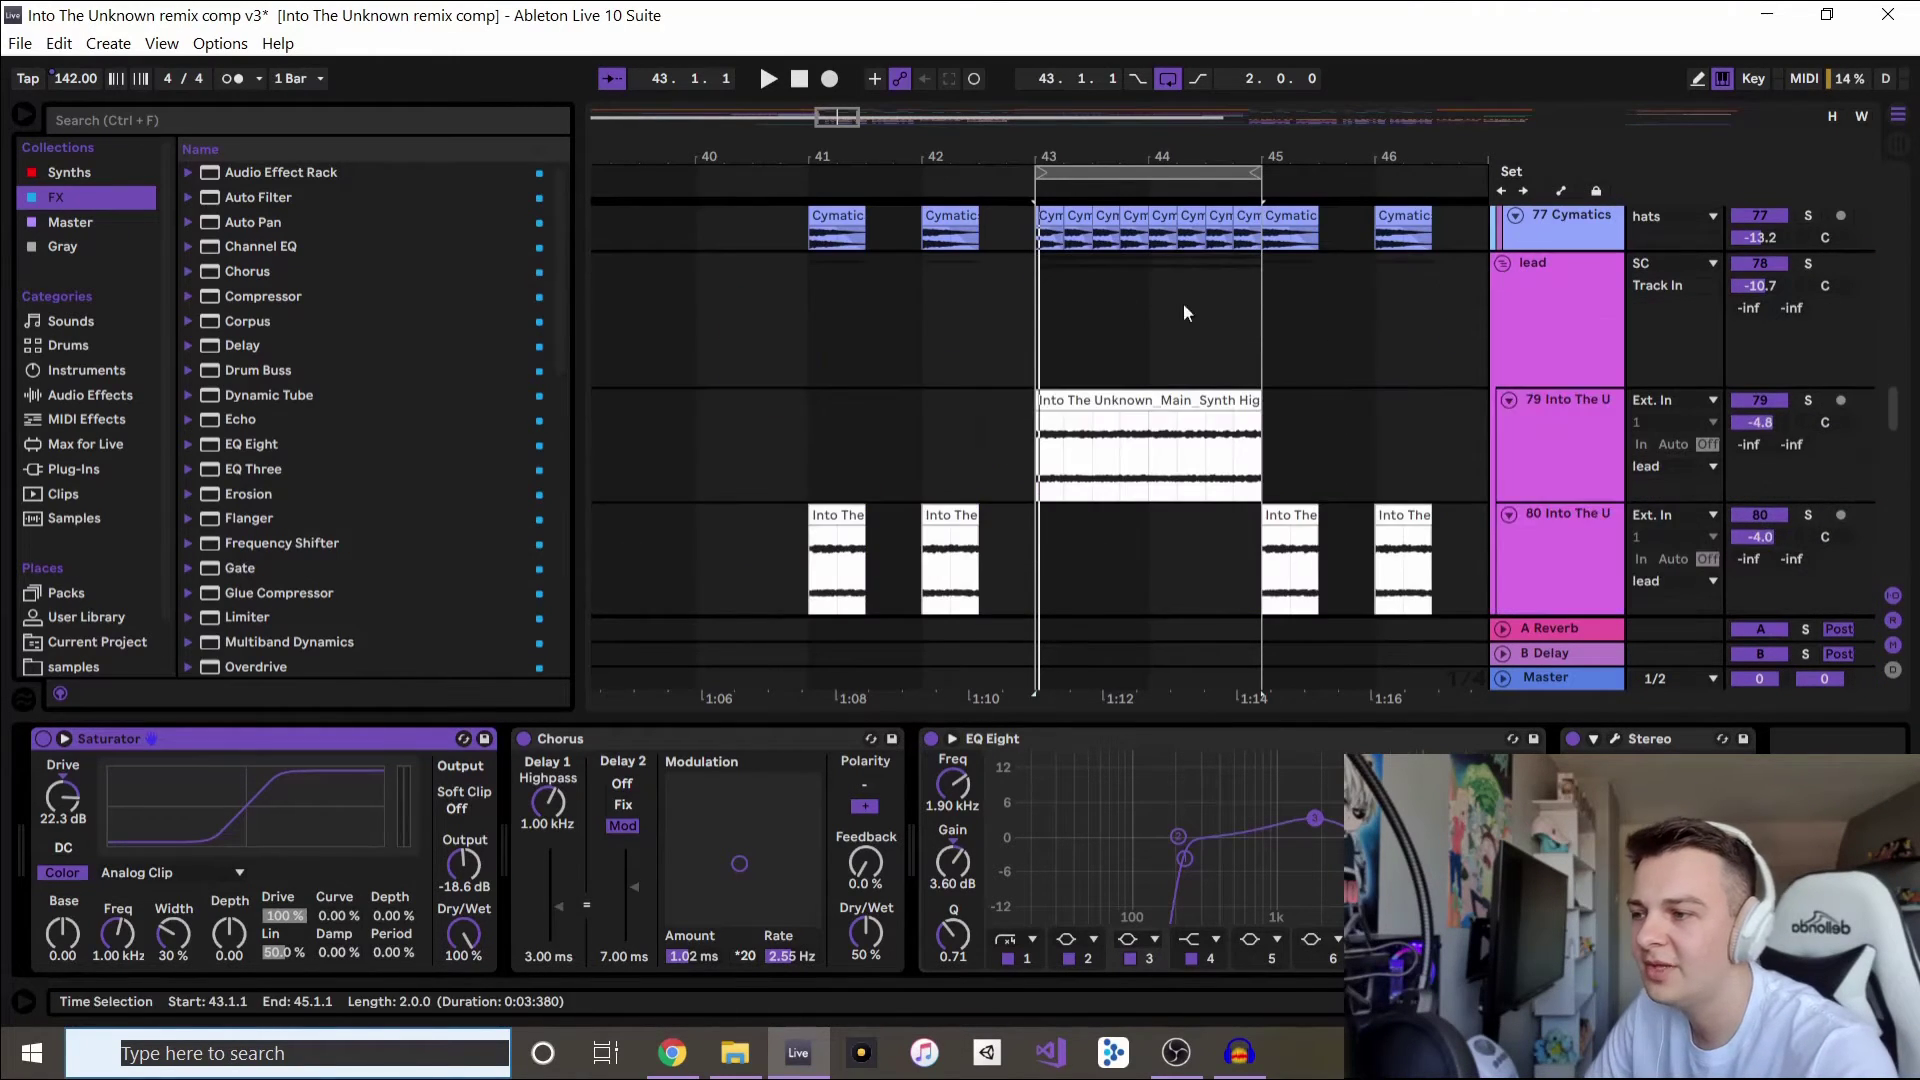
scroll(1008, 350, "down", 3)
scroll(1009, 365, "up", 2)
scroll(1013, 382, "up", 1)
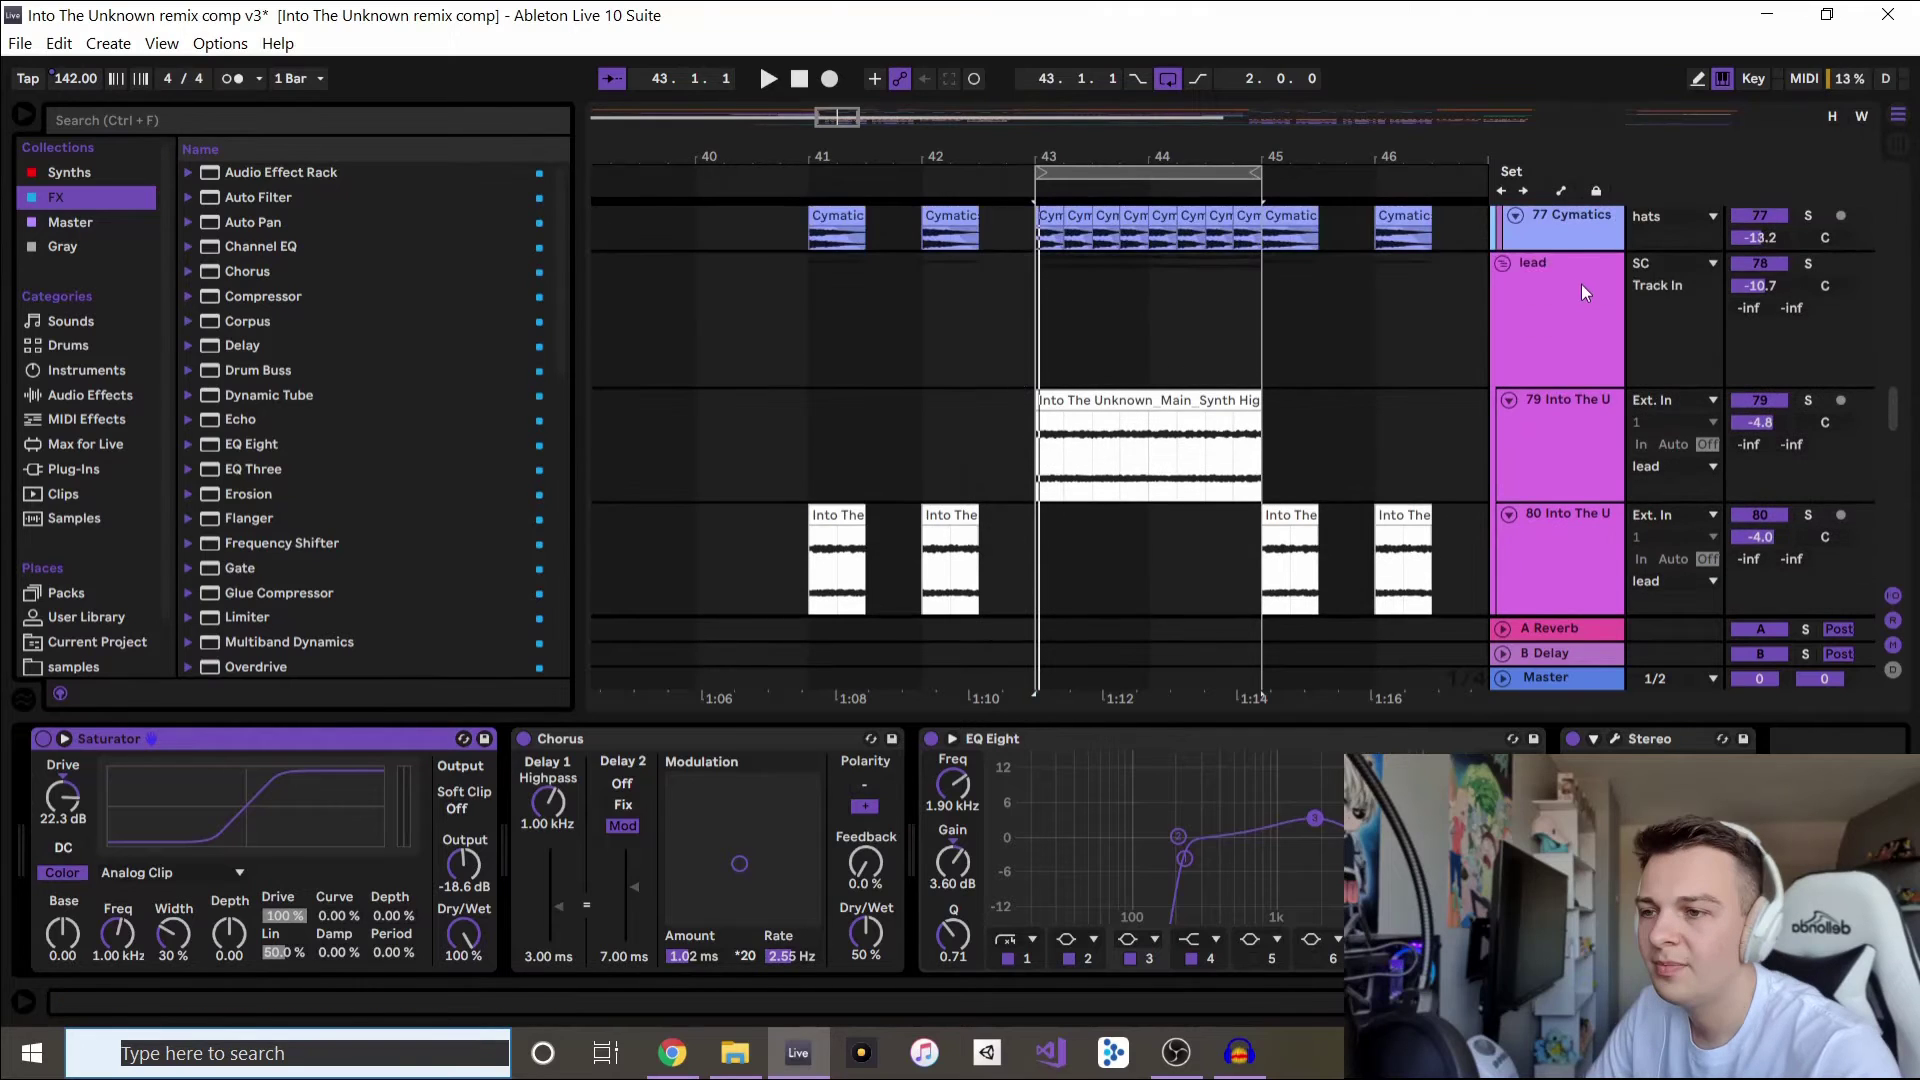
left_click(1581, 284)
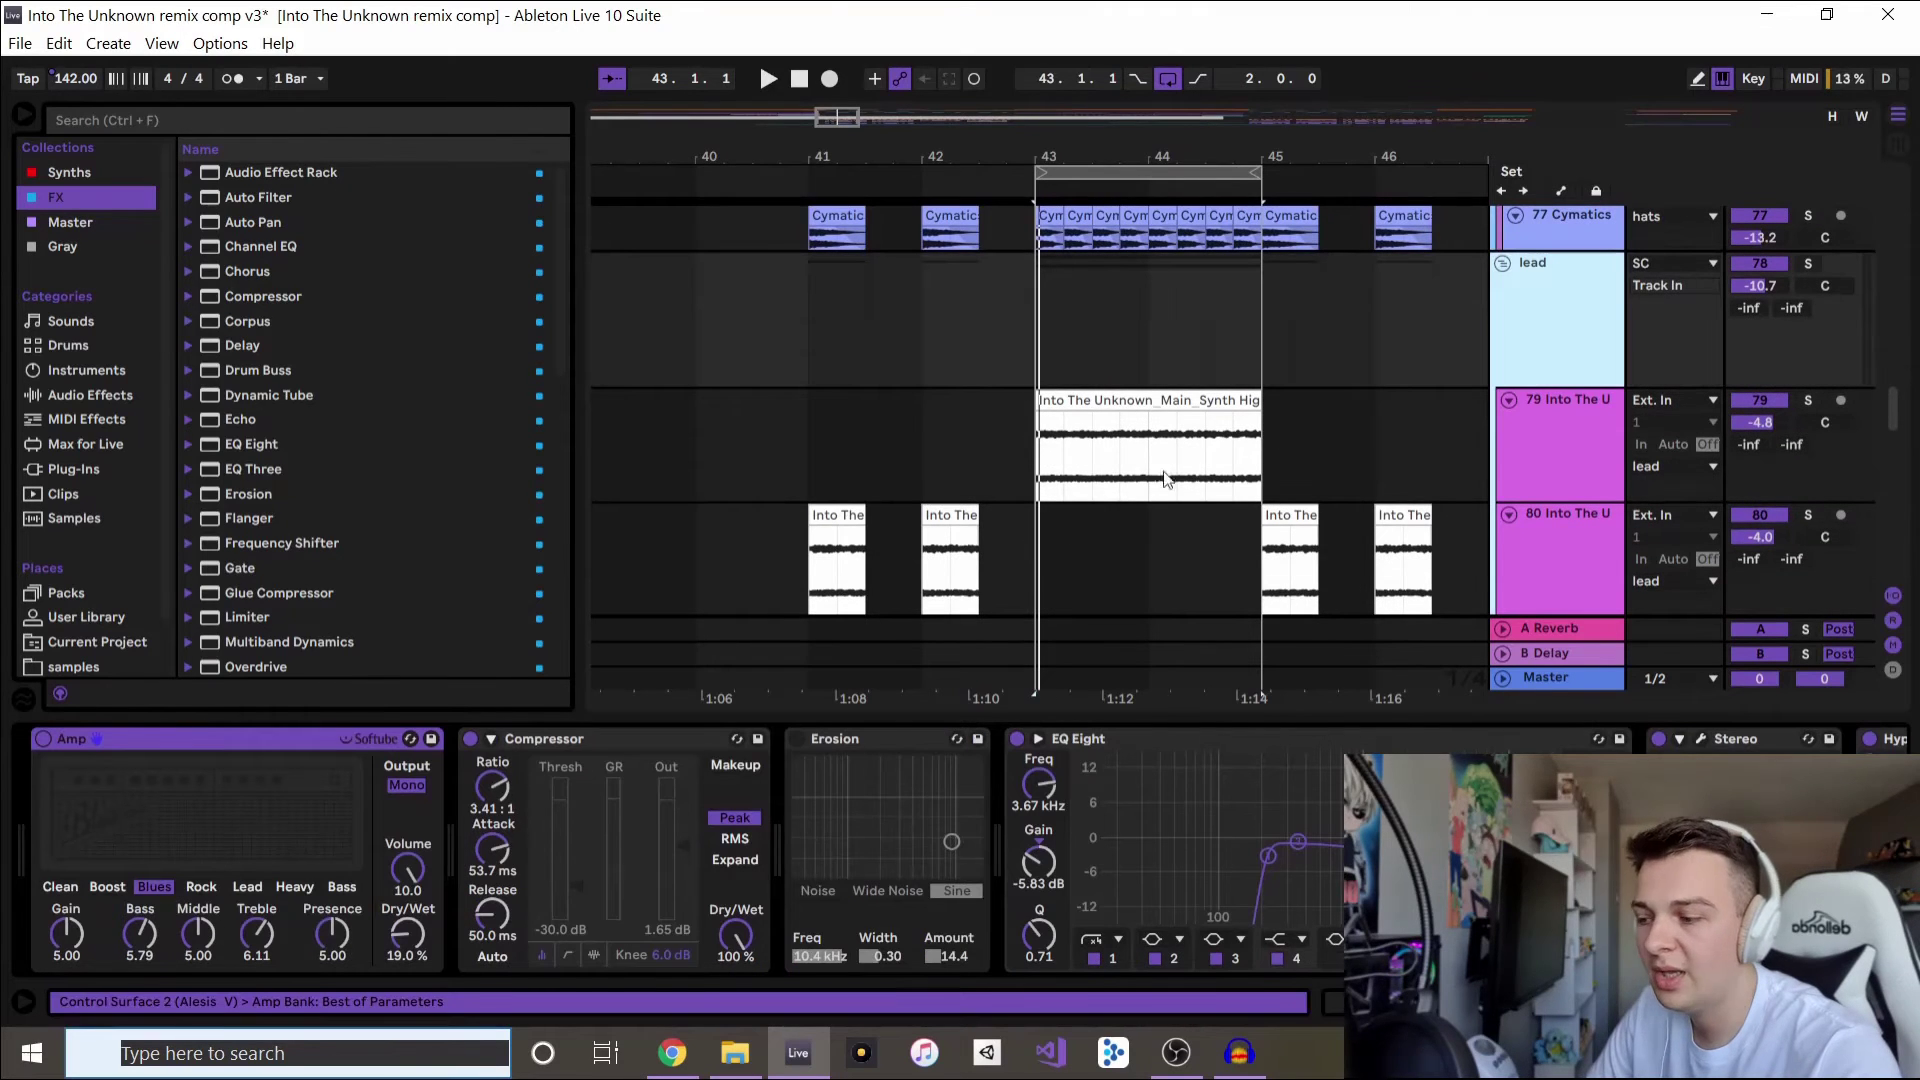
- Examine the lead group's Compressor, Stereo plug-in window and Hype Machine rack
left_click(636, 739)
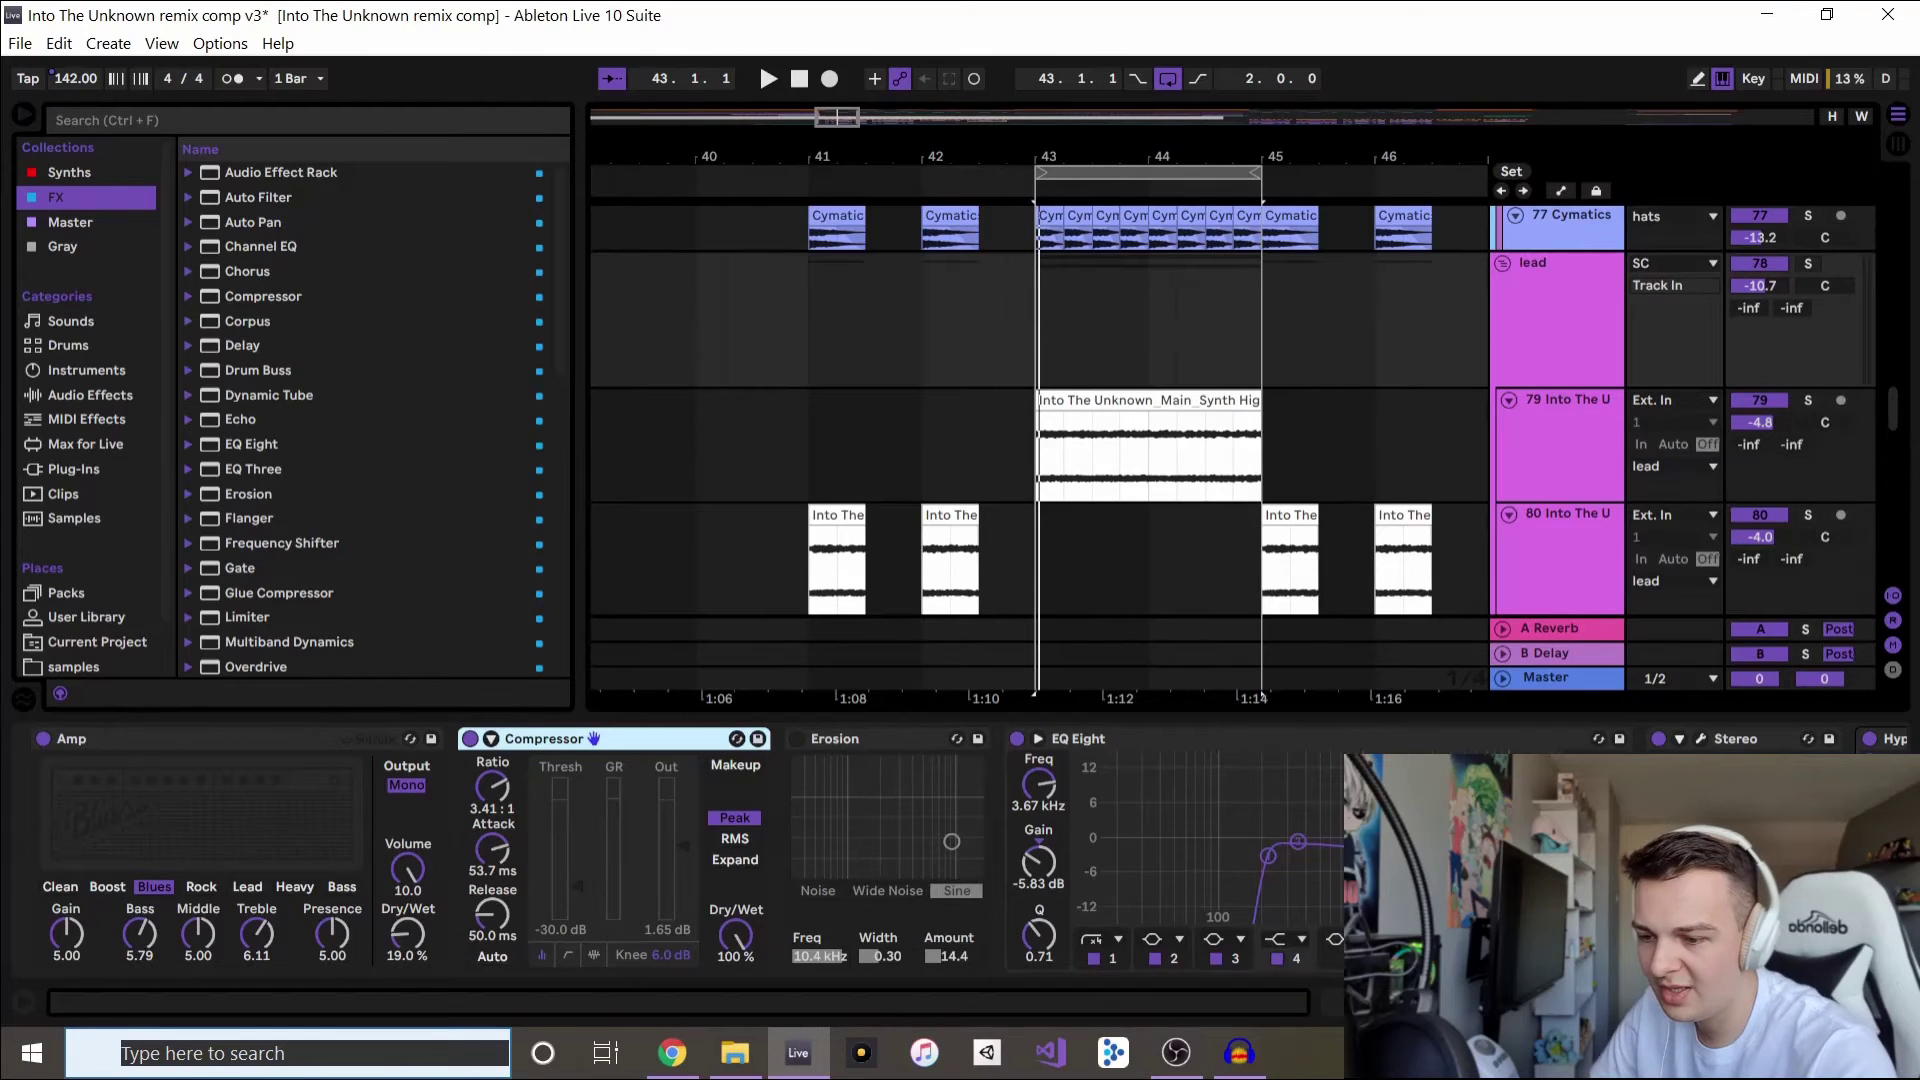
scroll(640, 840, "down", 10)
left_click(141, 739)
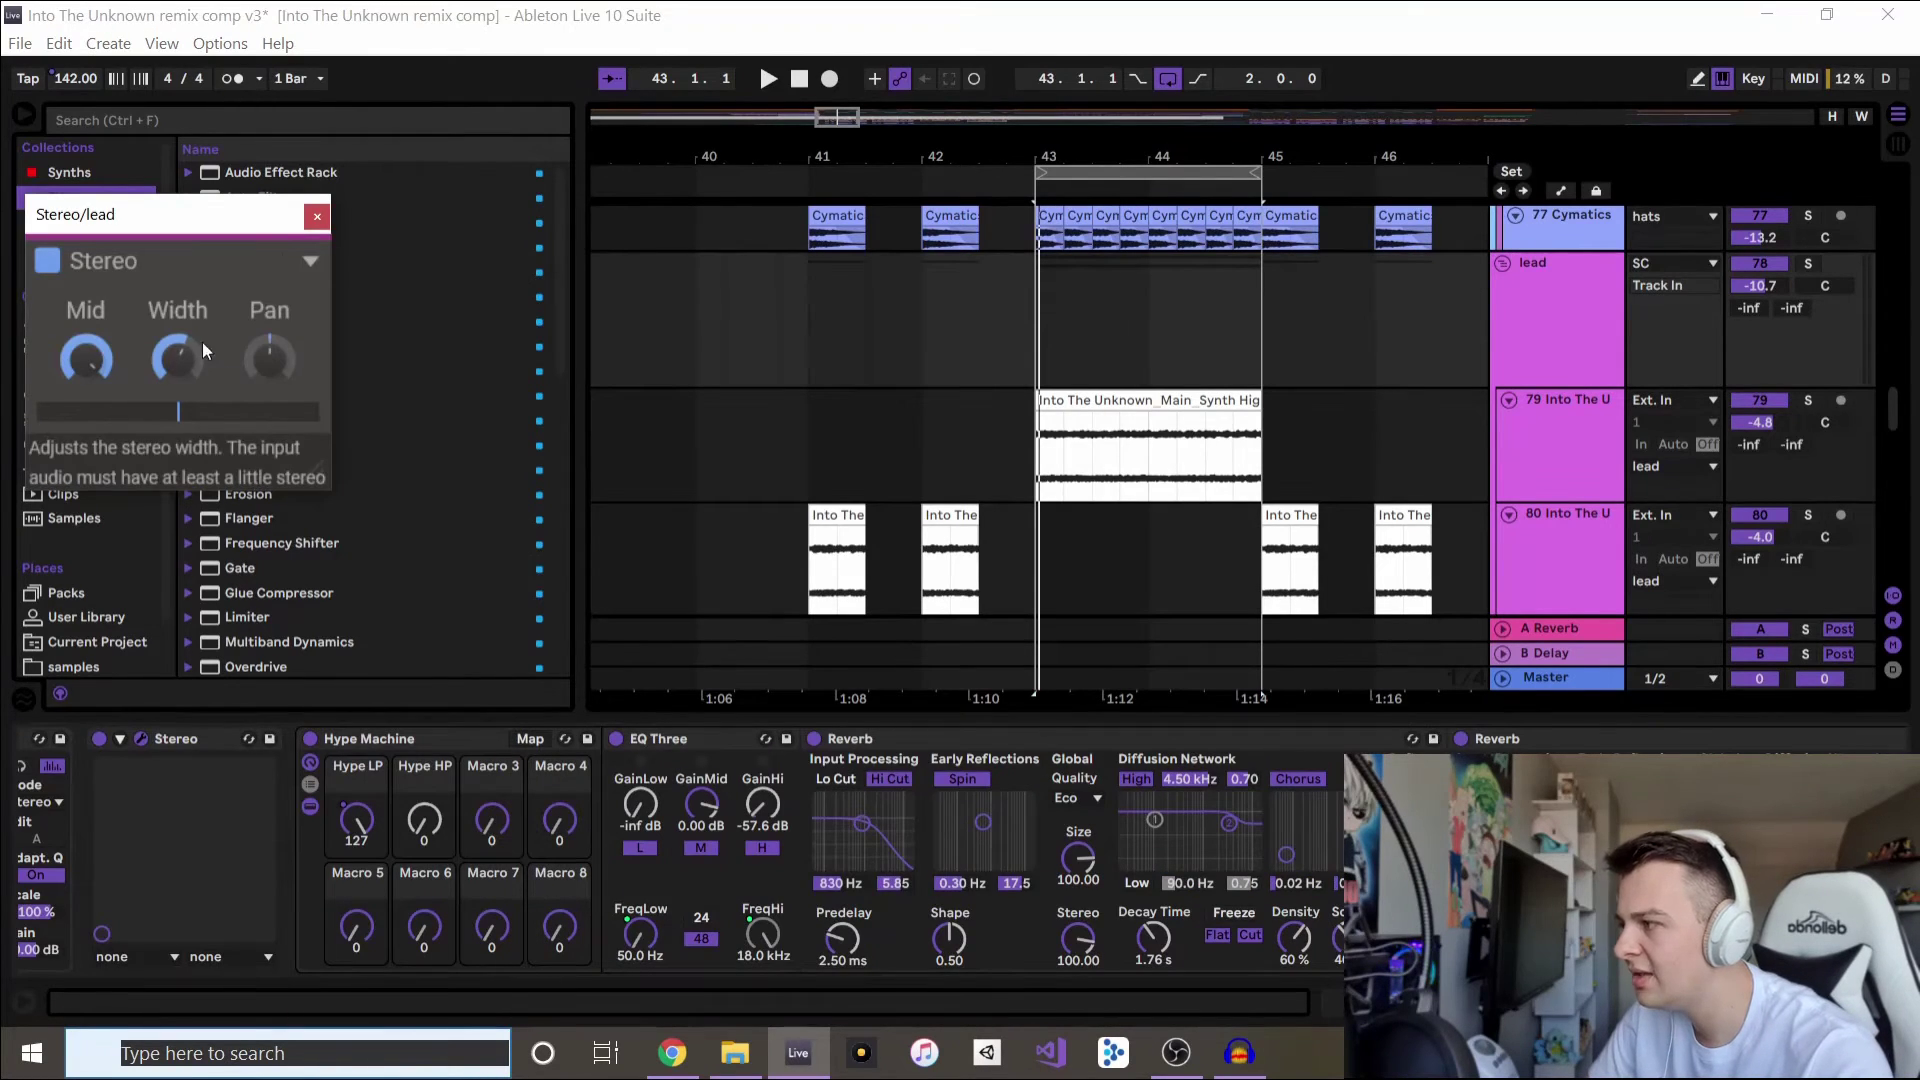
left_click(317, 216)
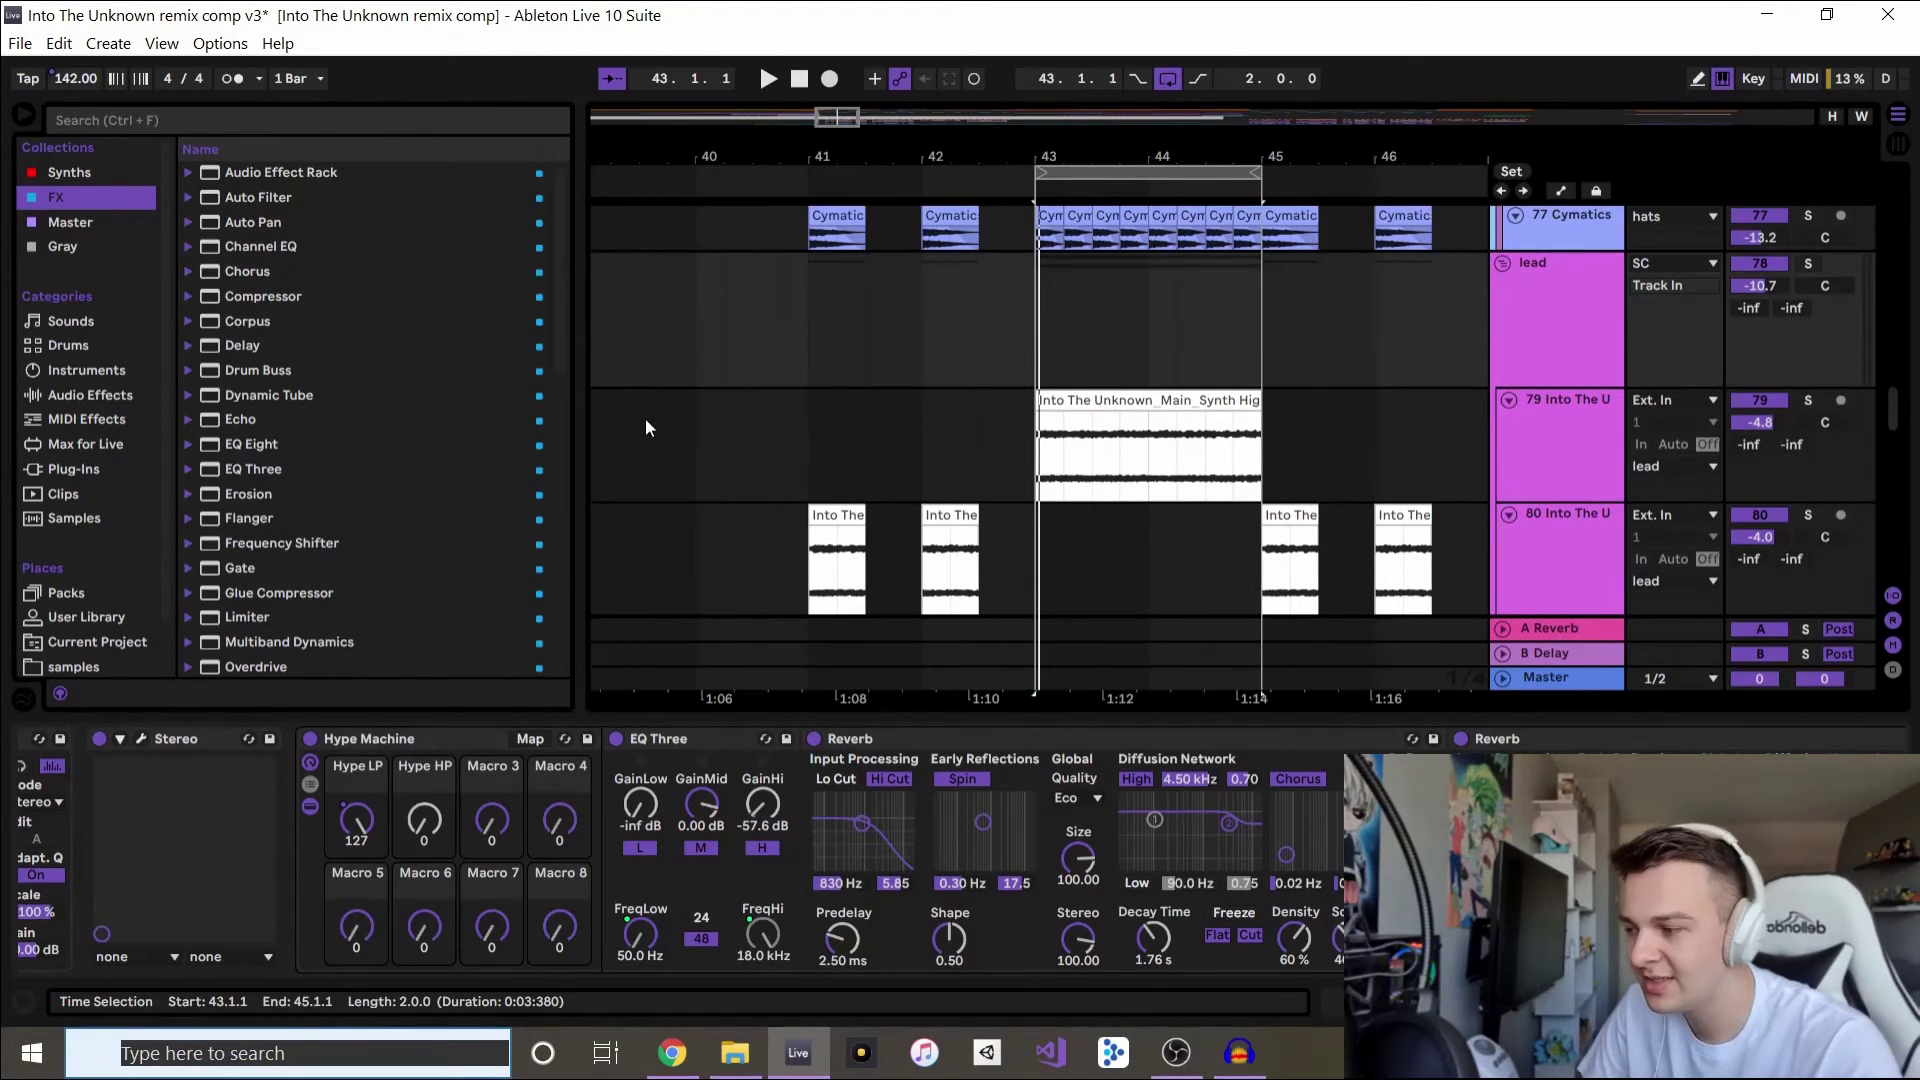
left_click(436, 742)
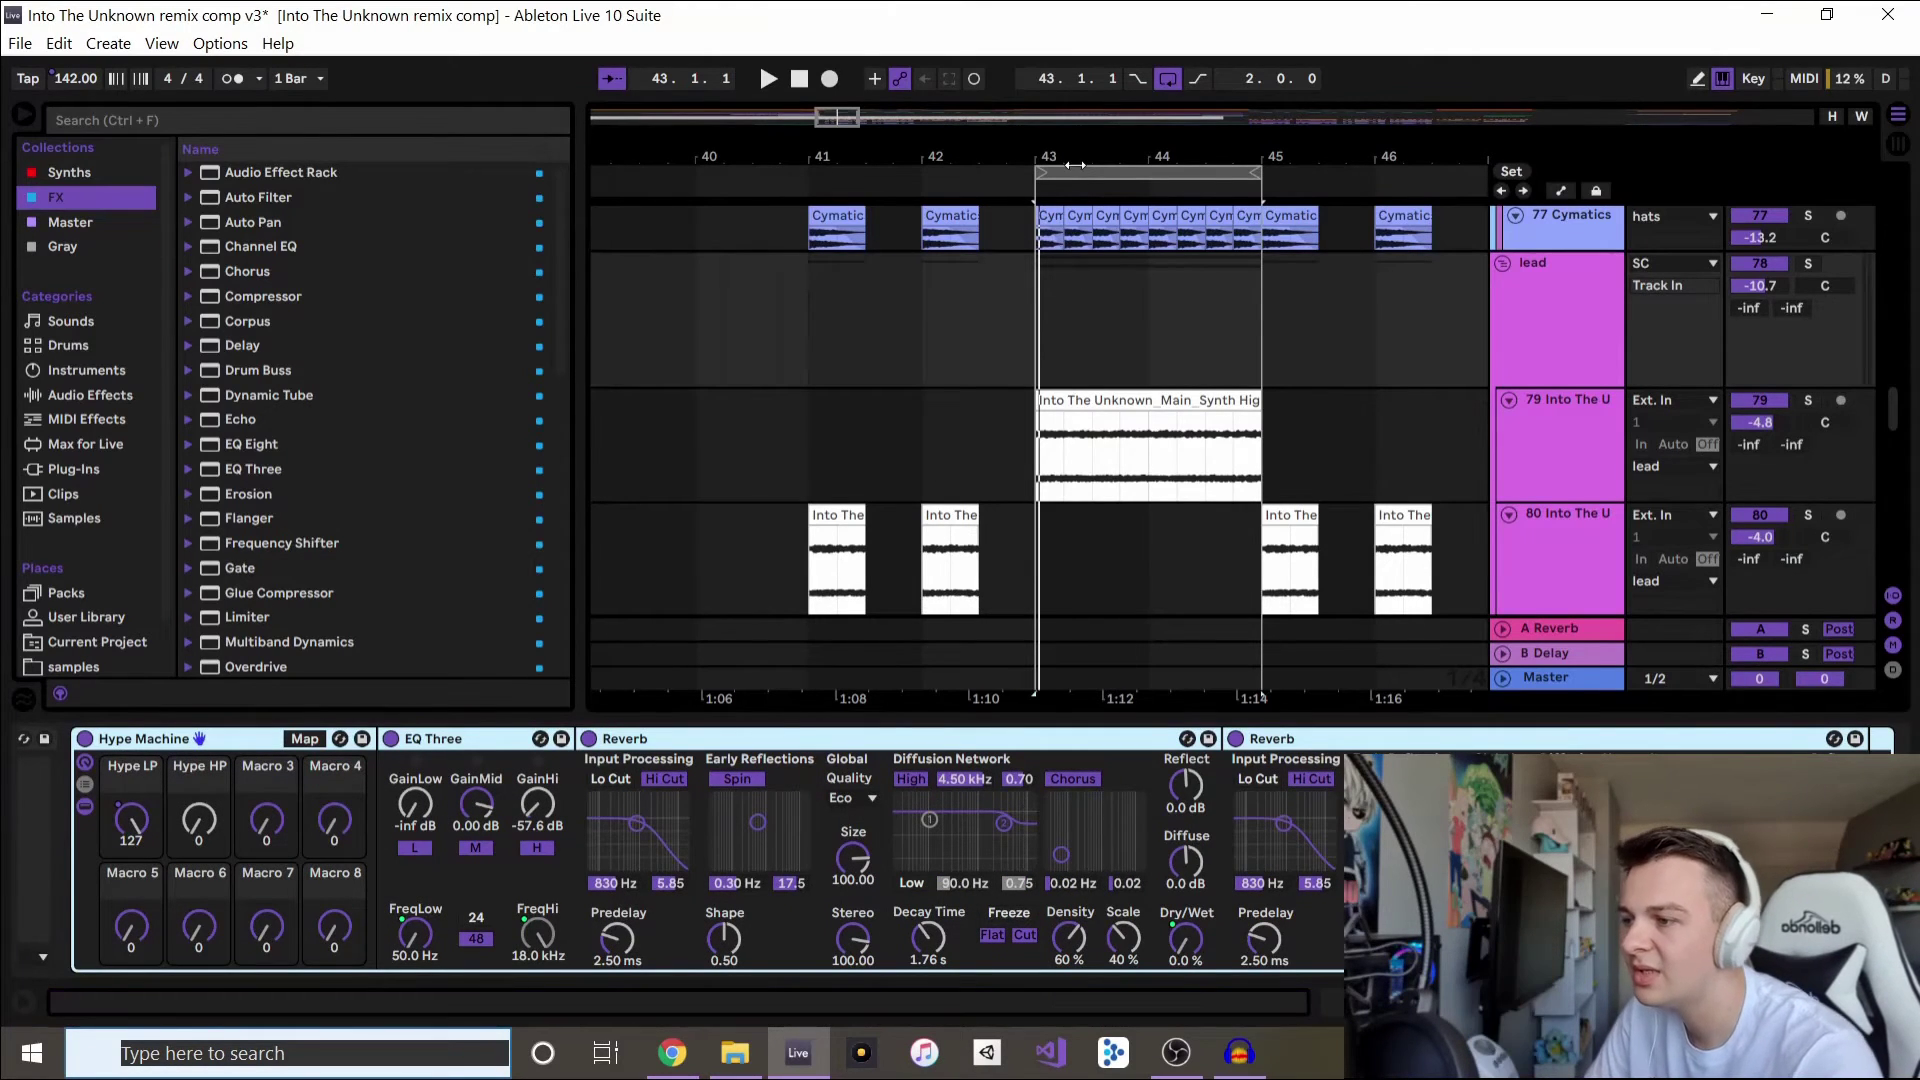
- Play the loop and solo the 79 Into The U lead track, followed by the 81 Into The U track
key("space")
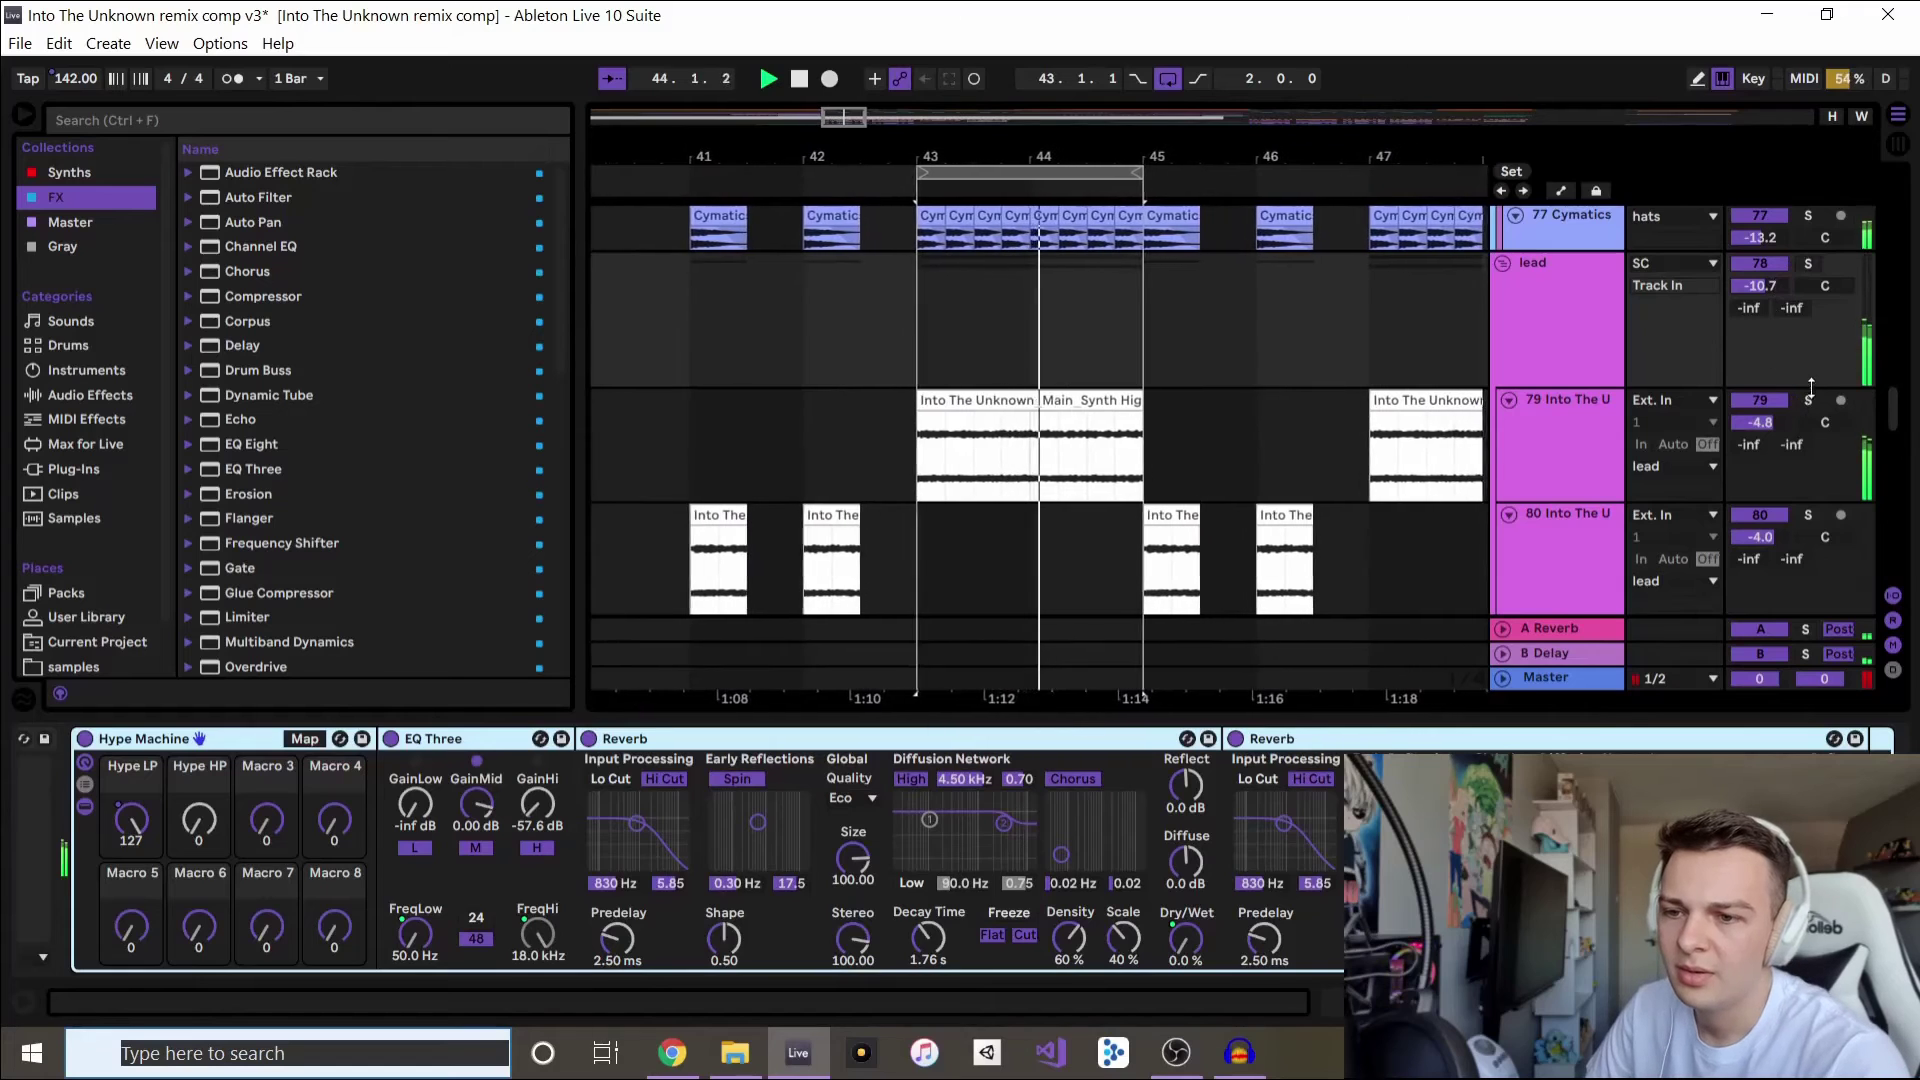
left_click(1808, 400)
scroll(1670, 270, "down", 3)
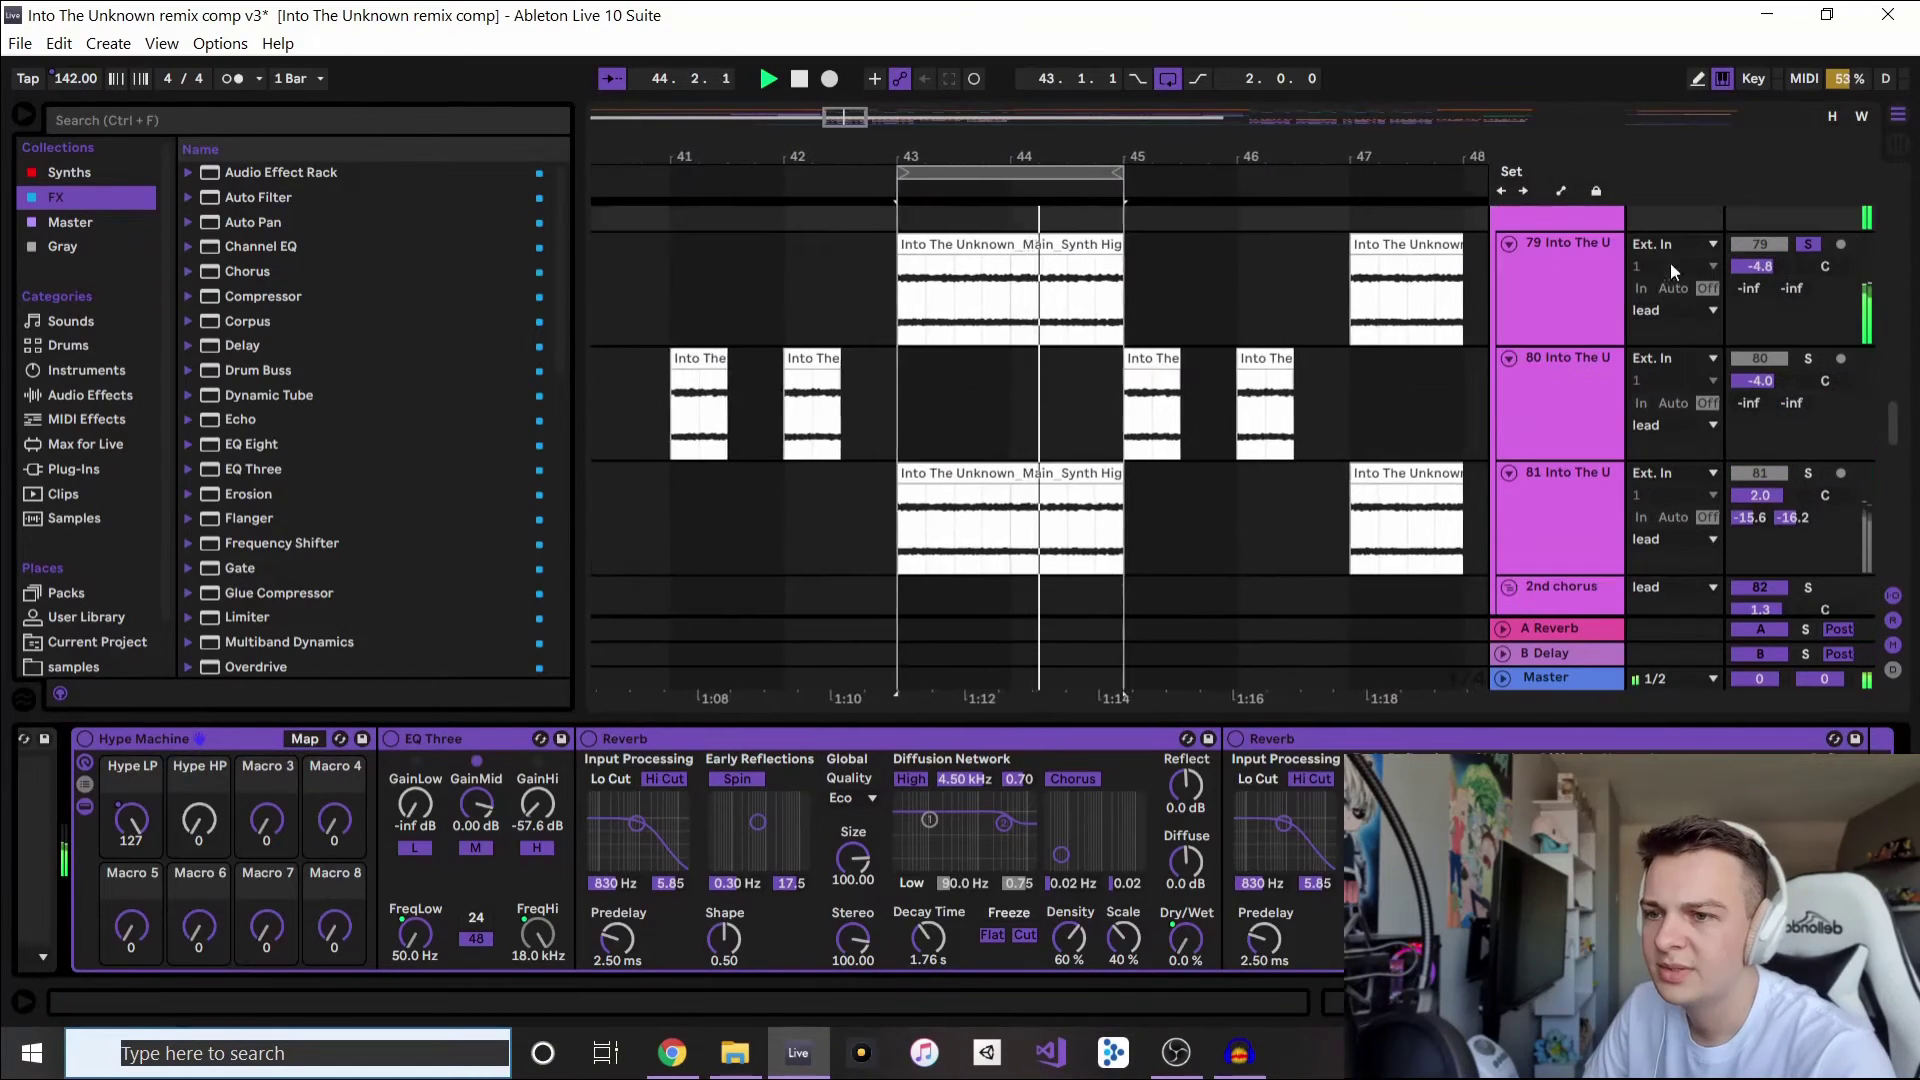
left_click(1608, 296)
scroll(1614, 453, "down", 2)
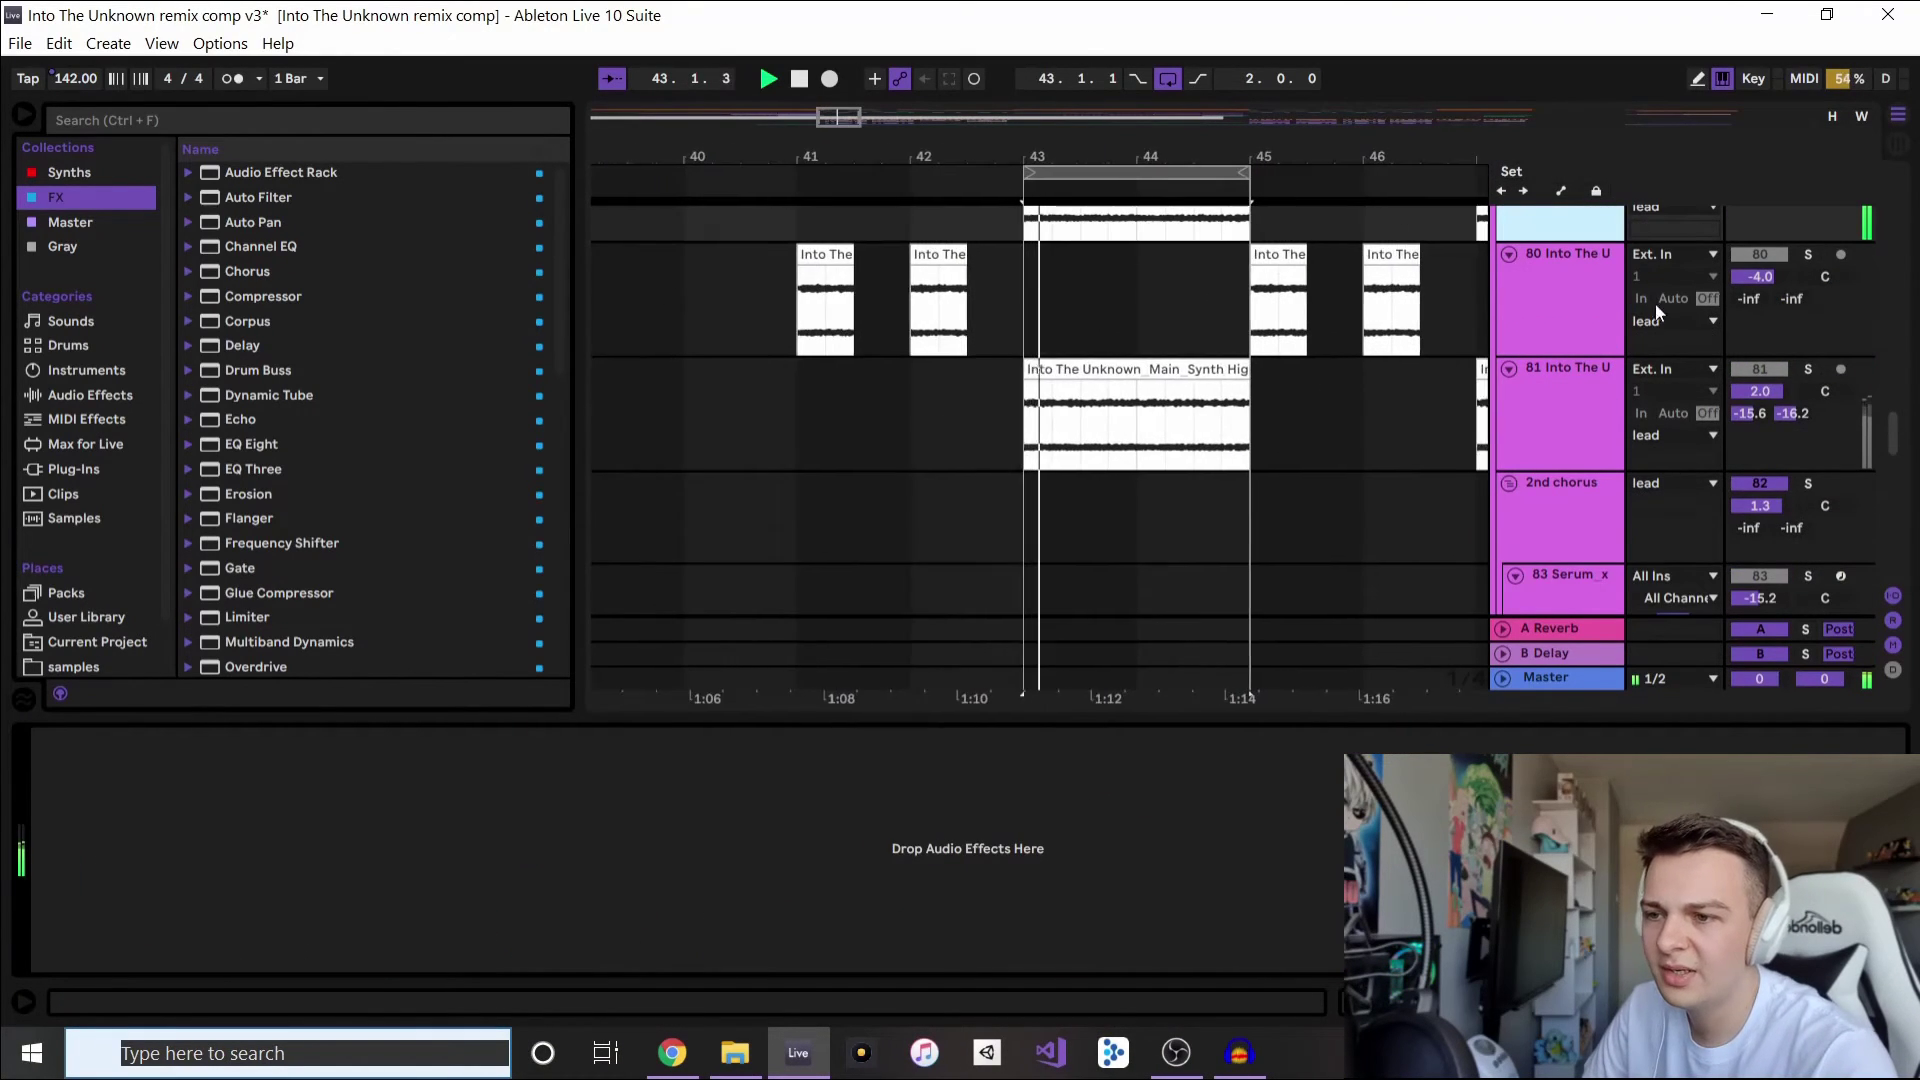
left_click(1809, 369)
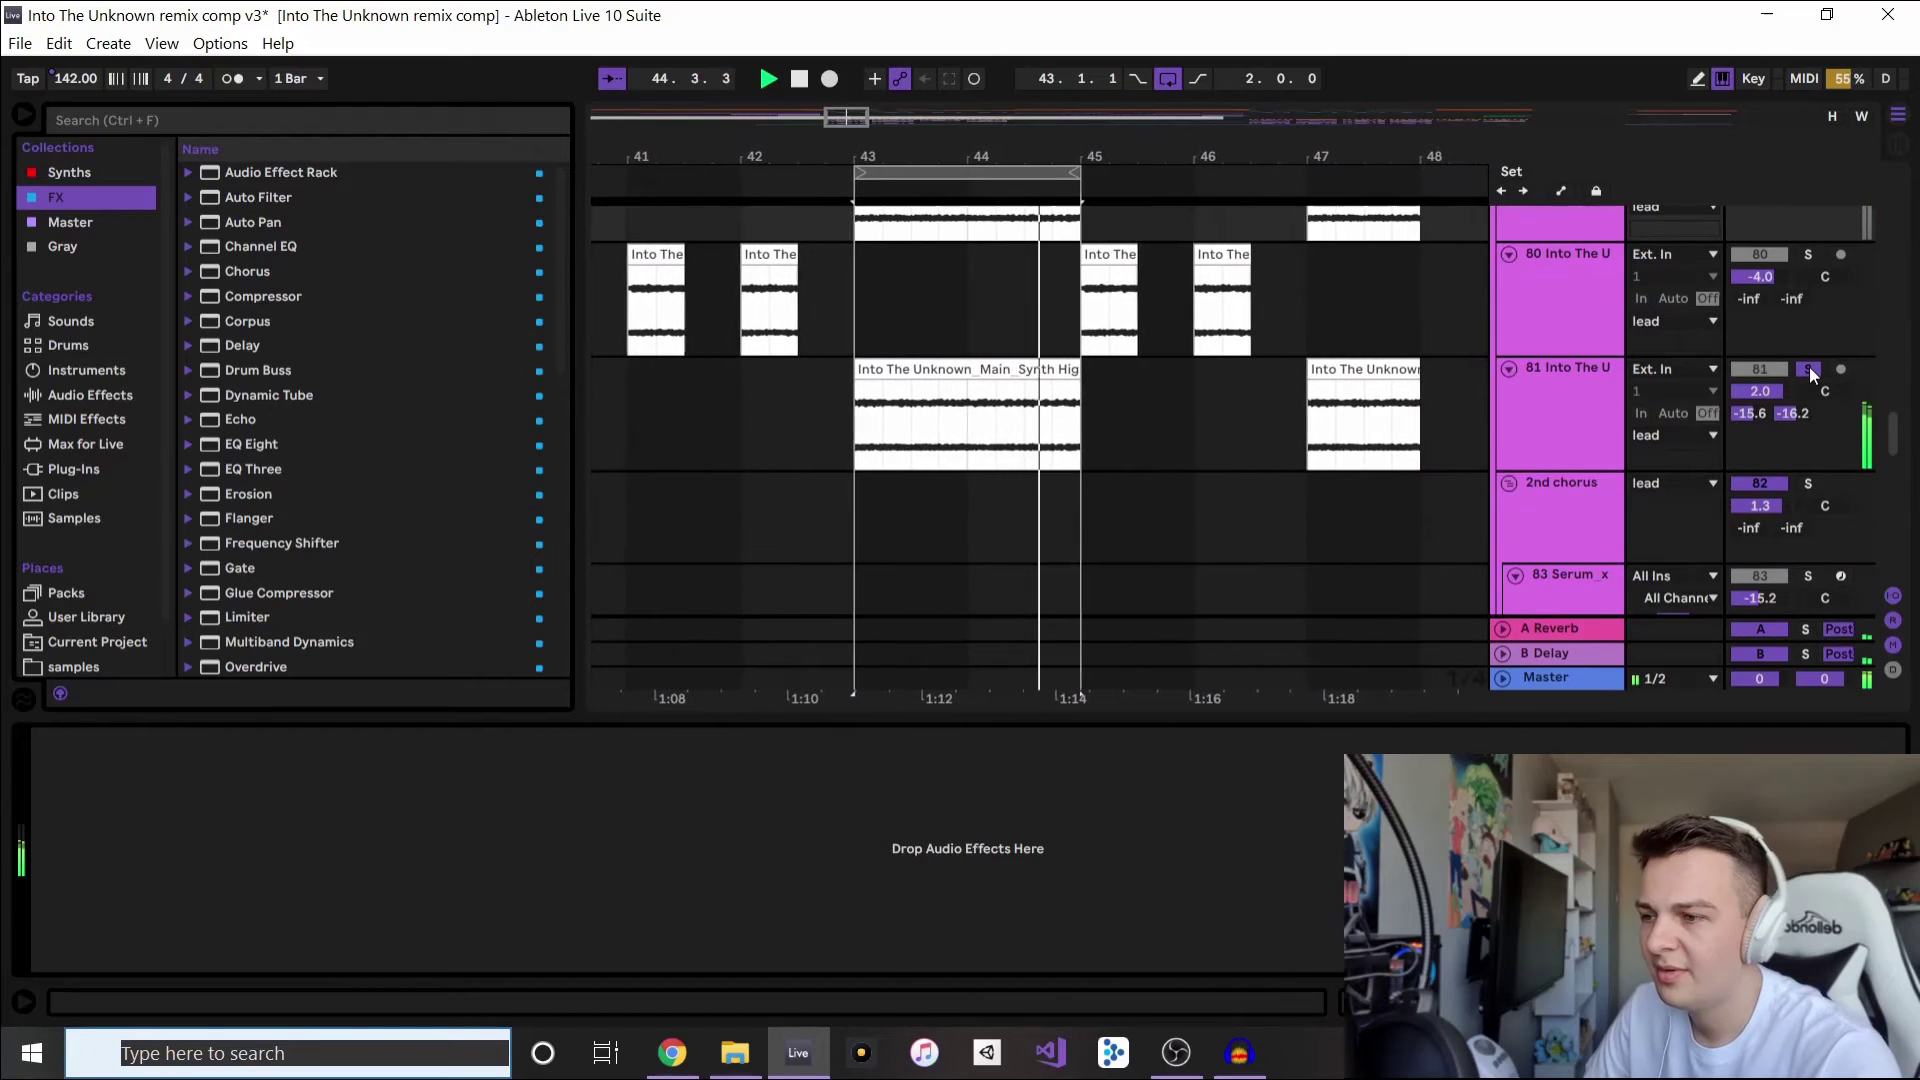
- Stop playback and show the sample settings of the clip at bar 43 on the 81 Into The U track
key("space")
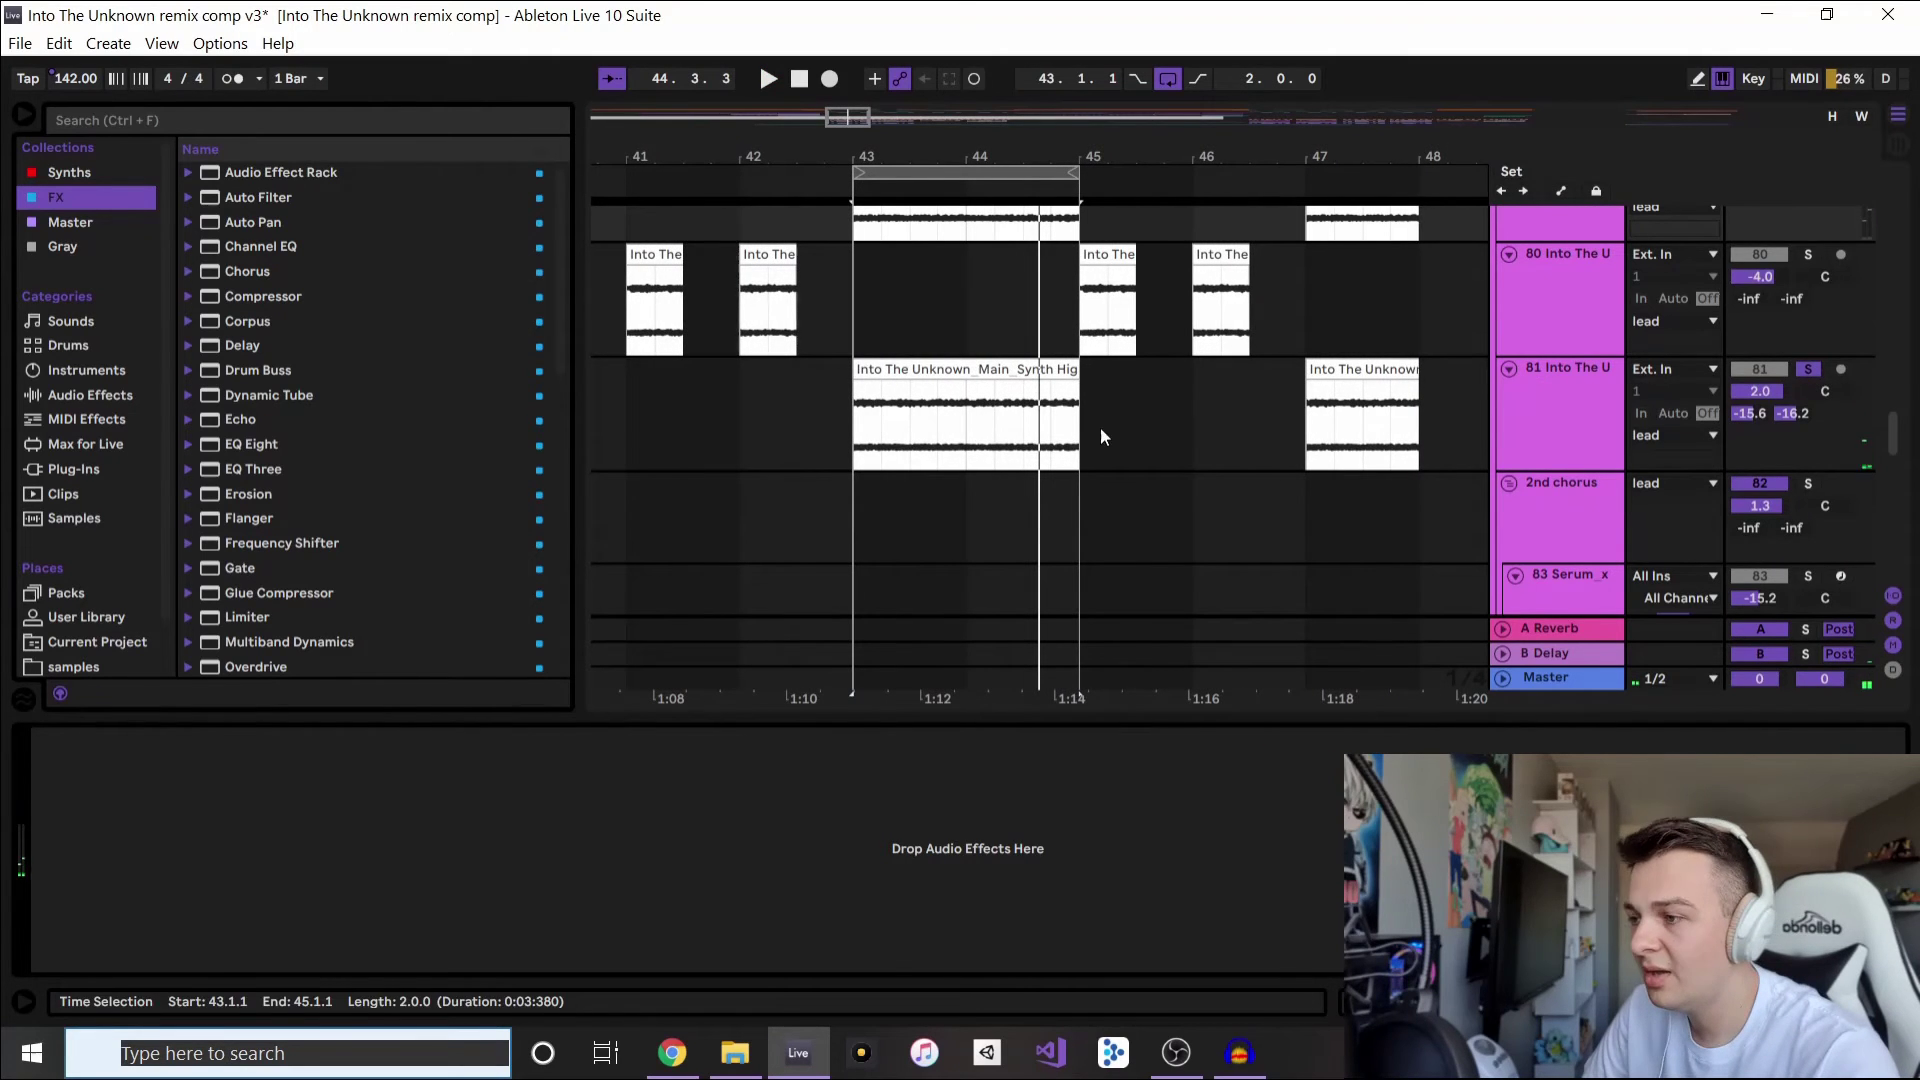
left_click(1008, 367)
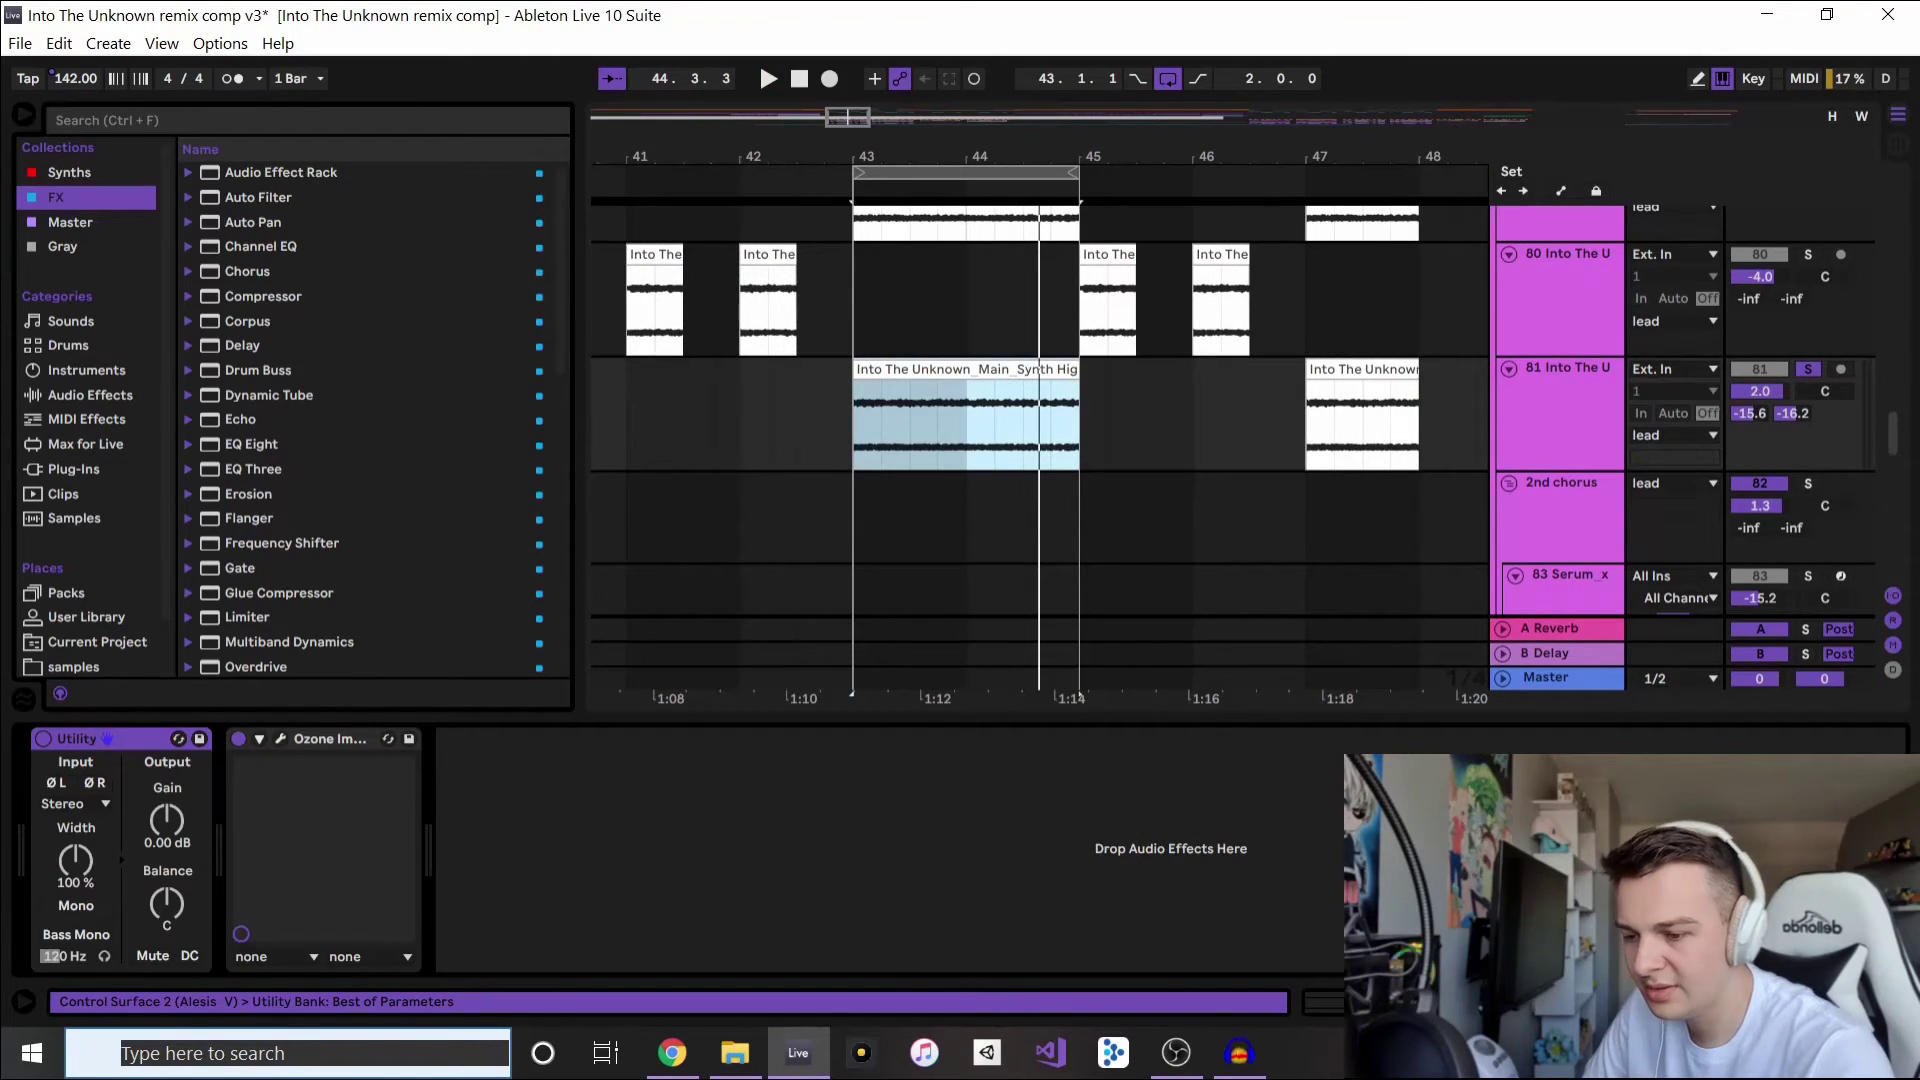
key("shift+Tab")
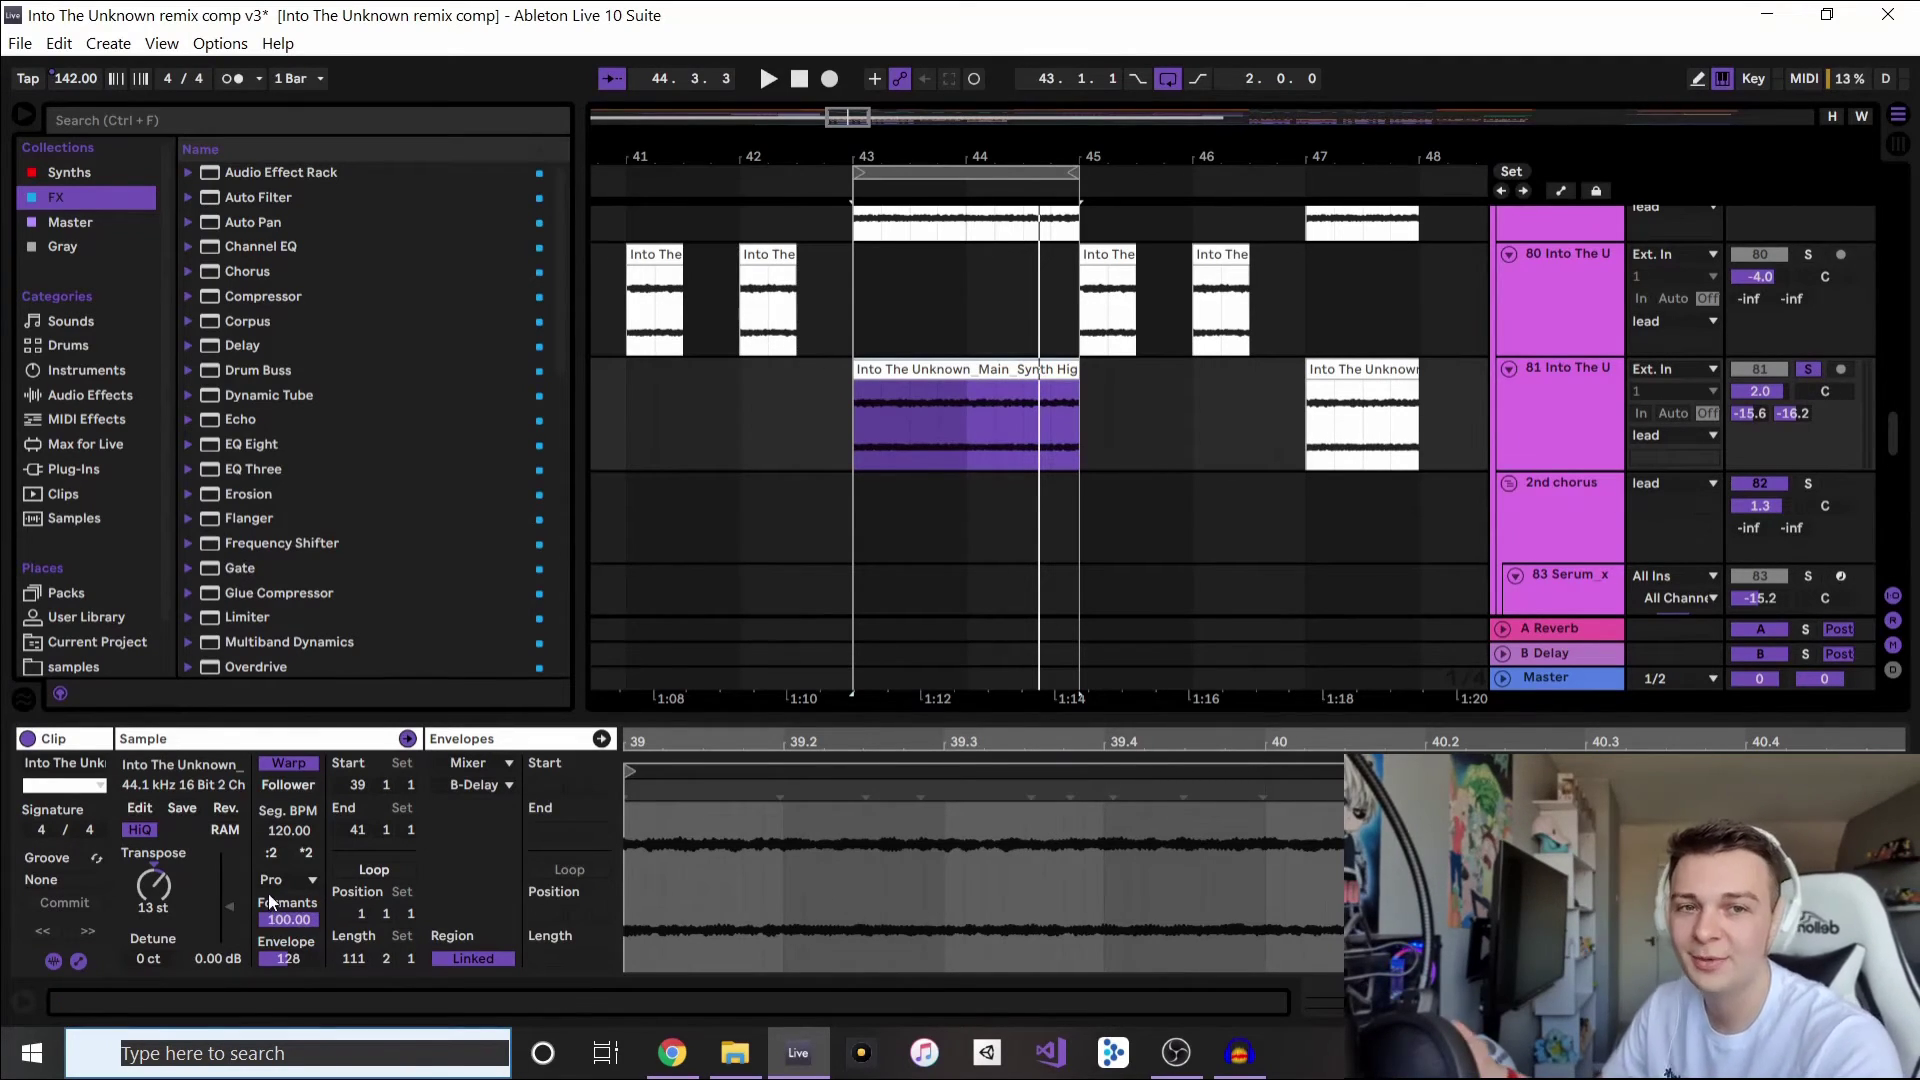
- Drop the clip's Formants to 0 and restore them to 100, auditioning the loop to compare the sound
left_click_drag(284, 921, 292, 933)
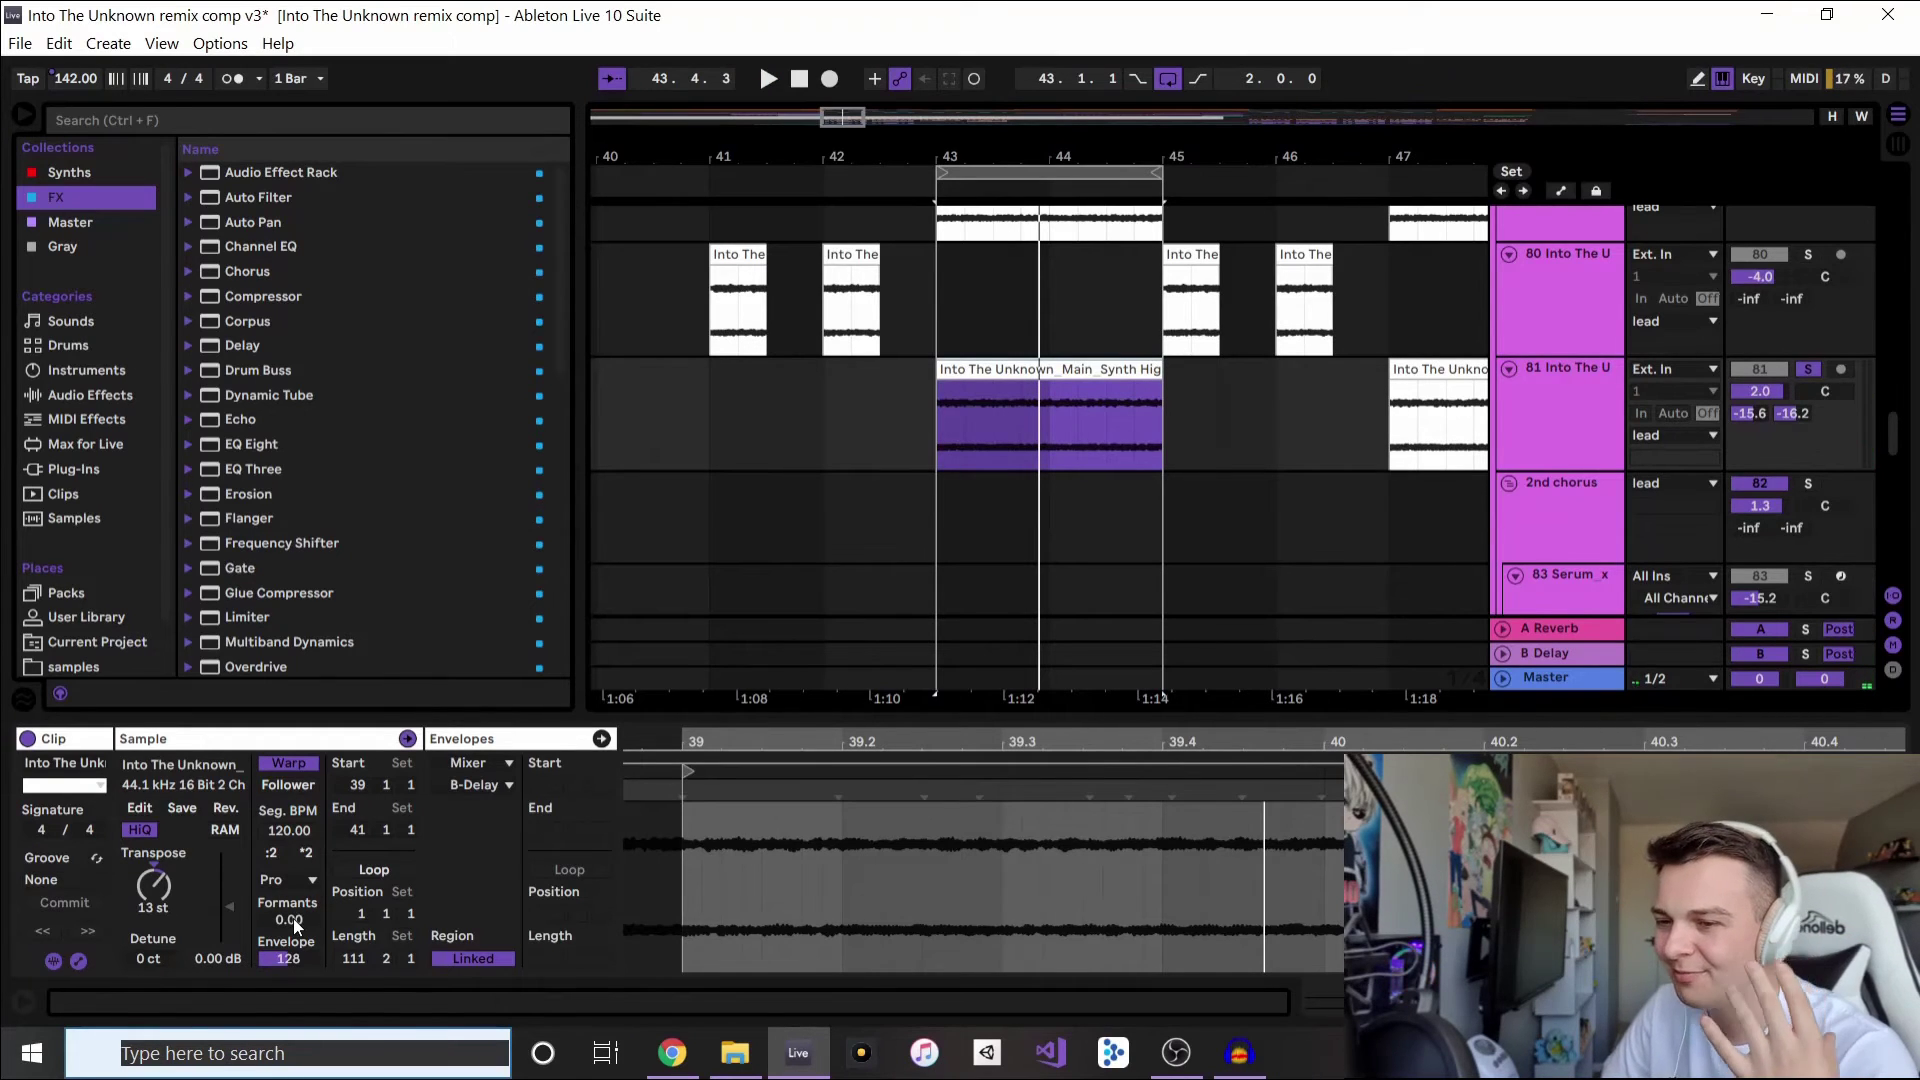
left_click_drag(293, 918, 293, 818)
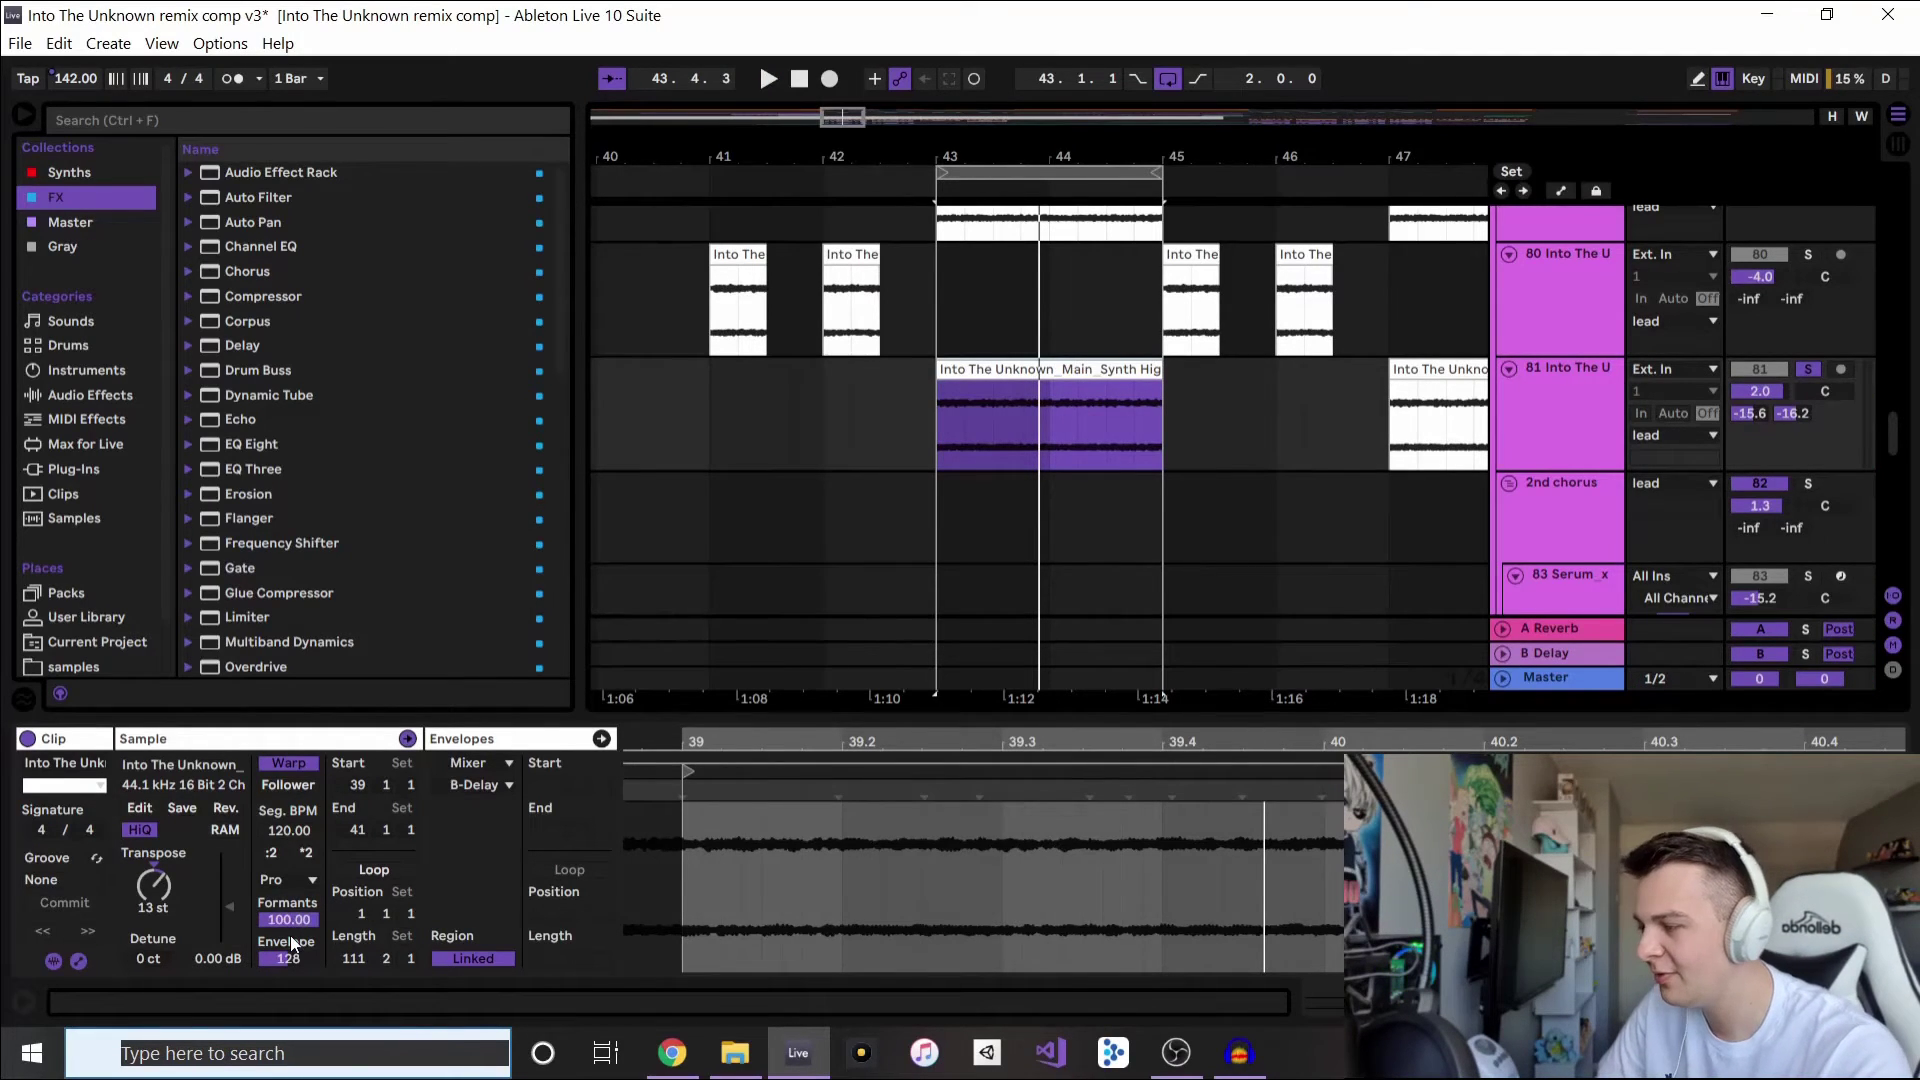
key("space")
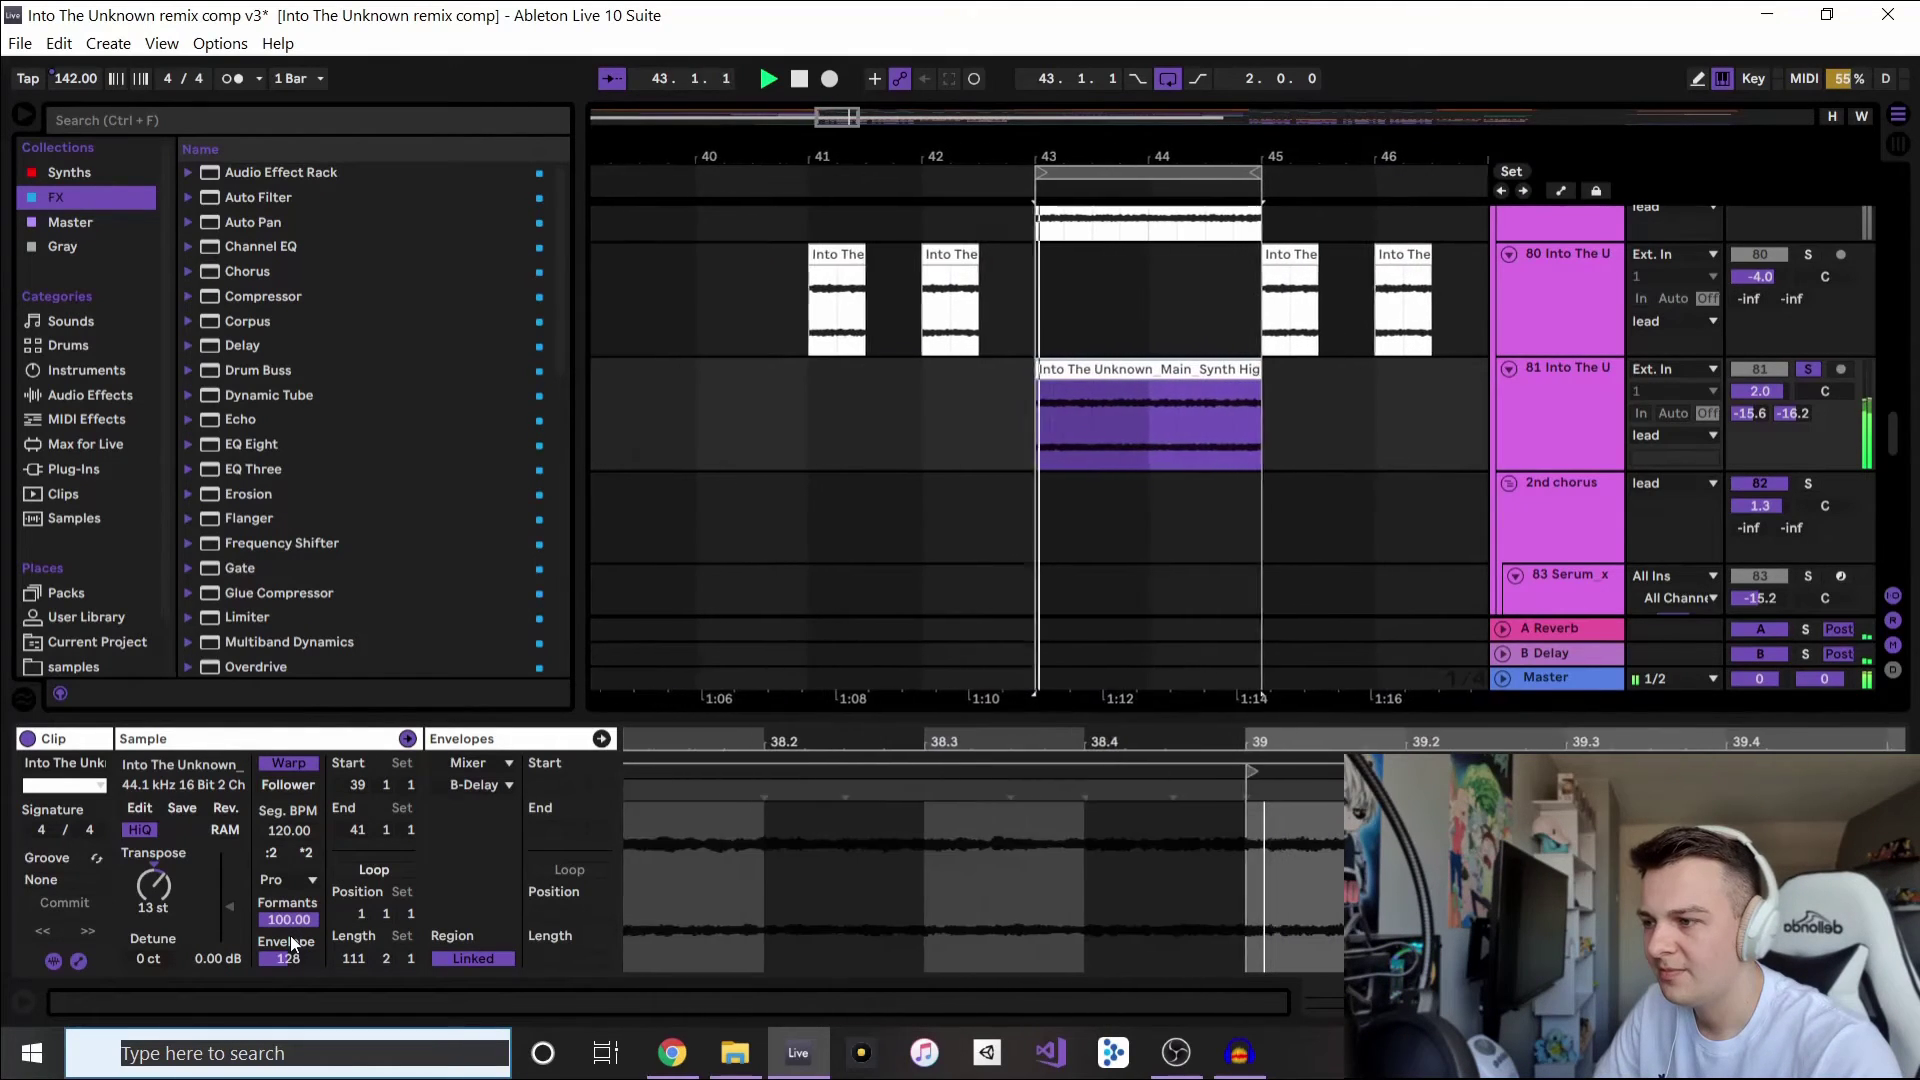
key("space")
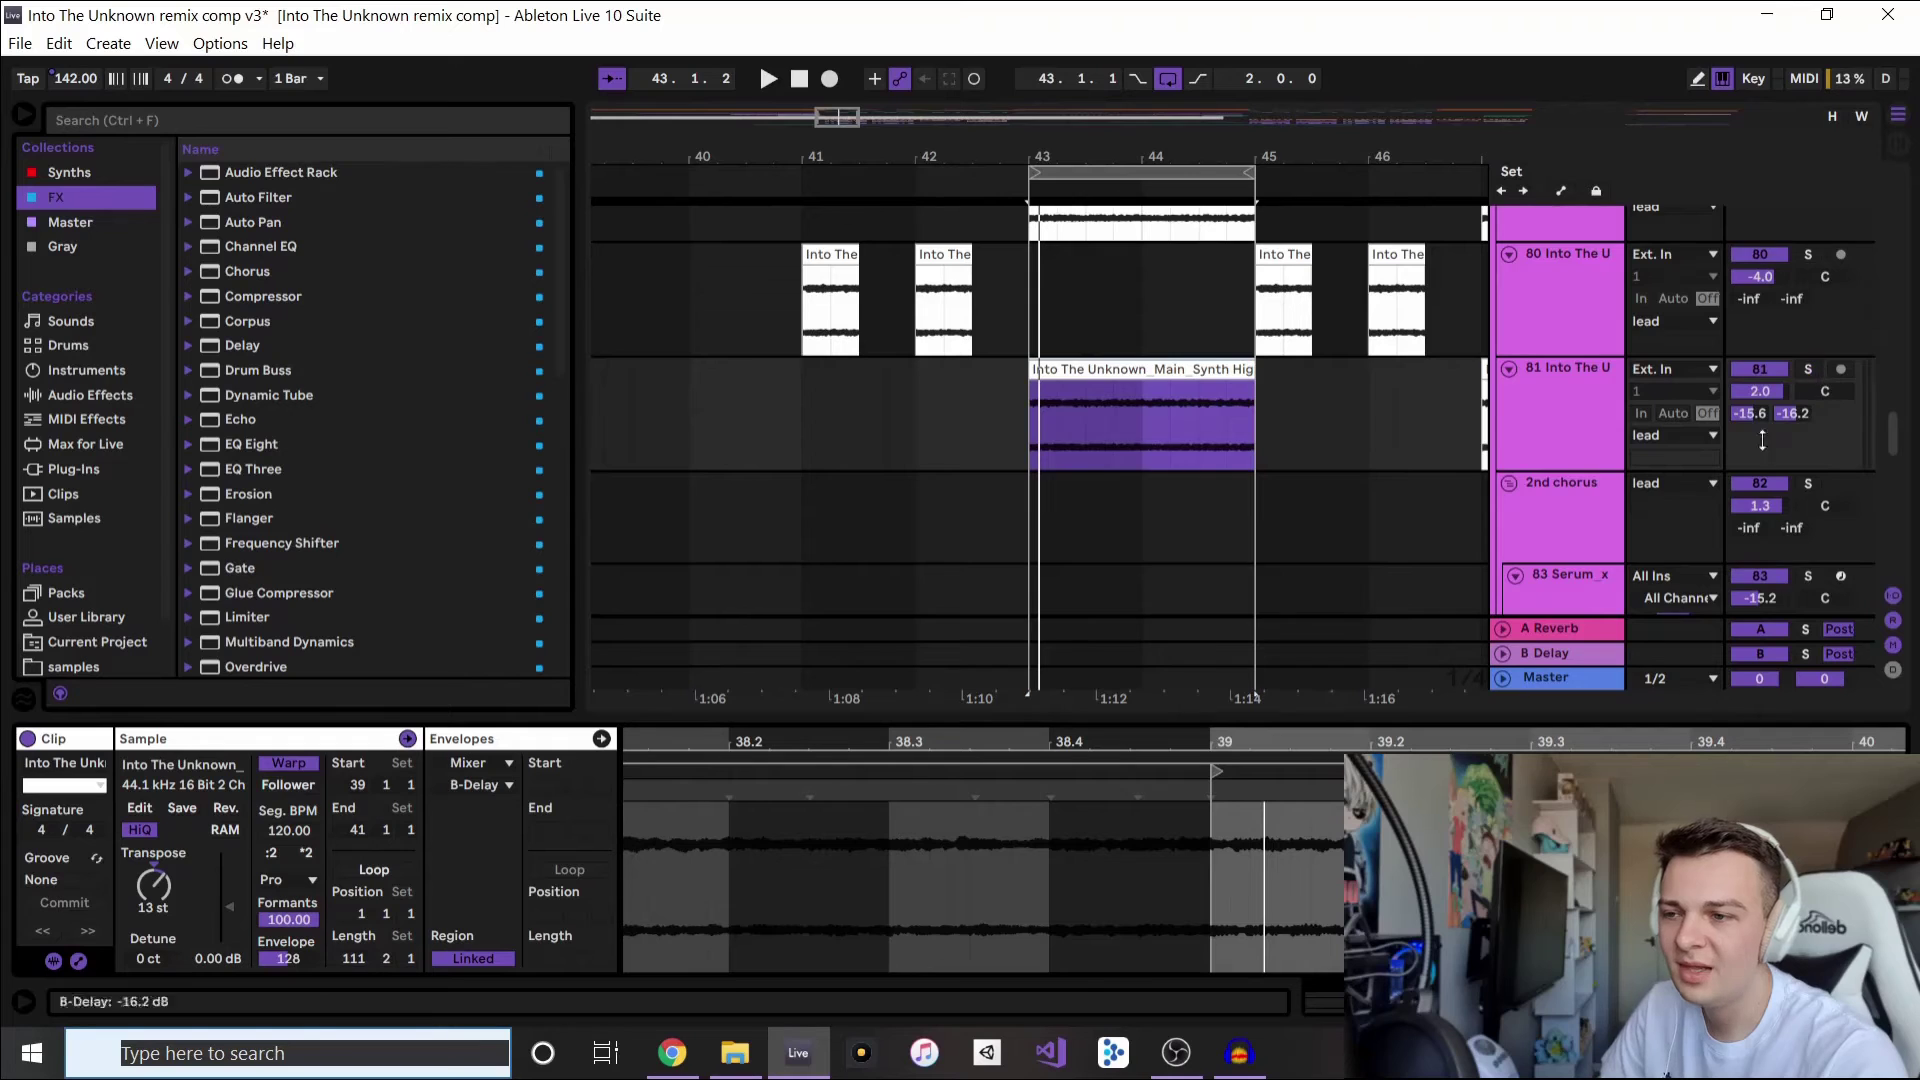
- Fold the lead group and unfold the pads group to show its Serum tracks
scroll(1095, 384, "up", 3)
scroll(1078, 428, "down", 2)
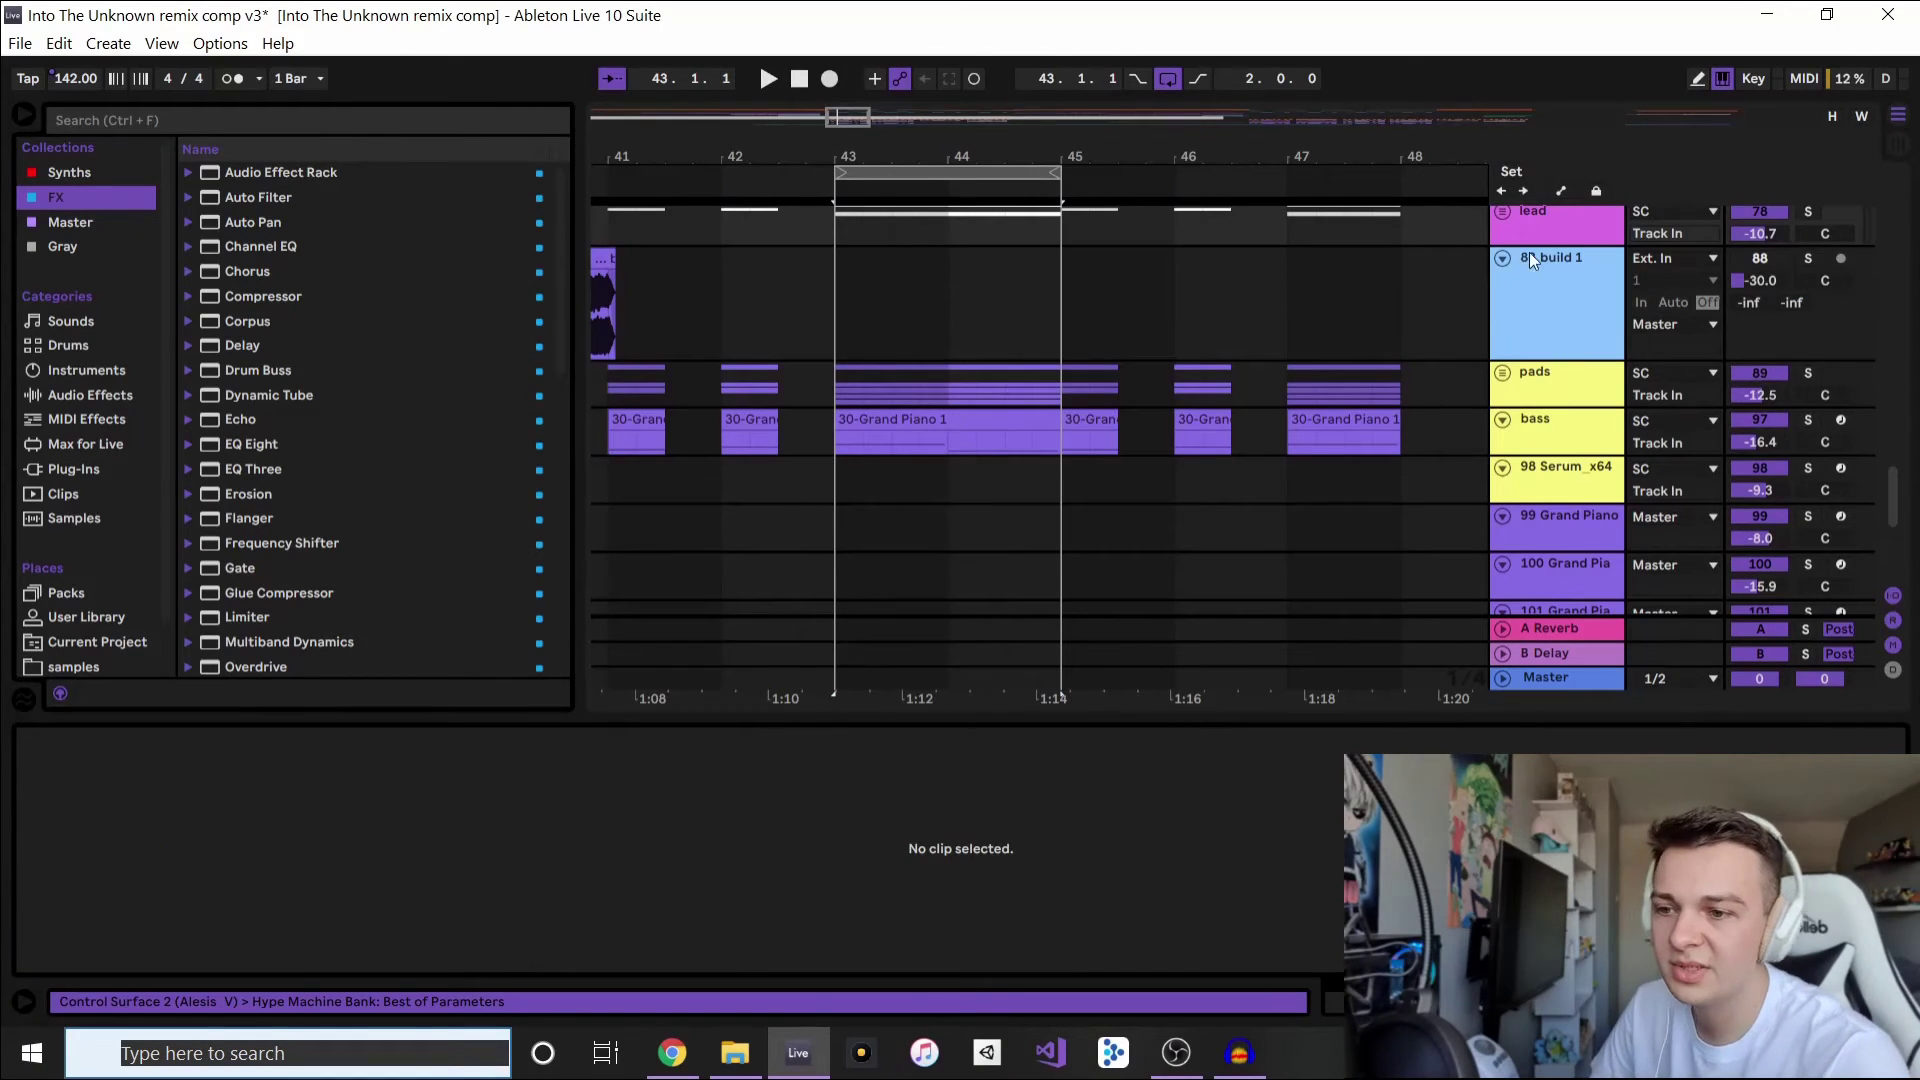
left_click(1557, 396)
left_click(1502, 373)
scroll(986, 470, "down", 2)
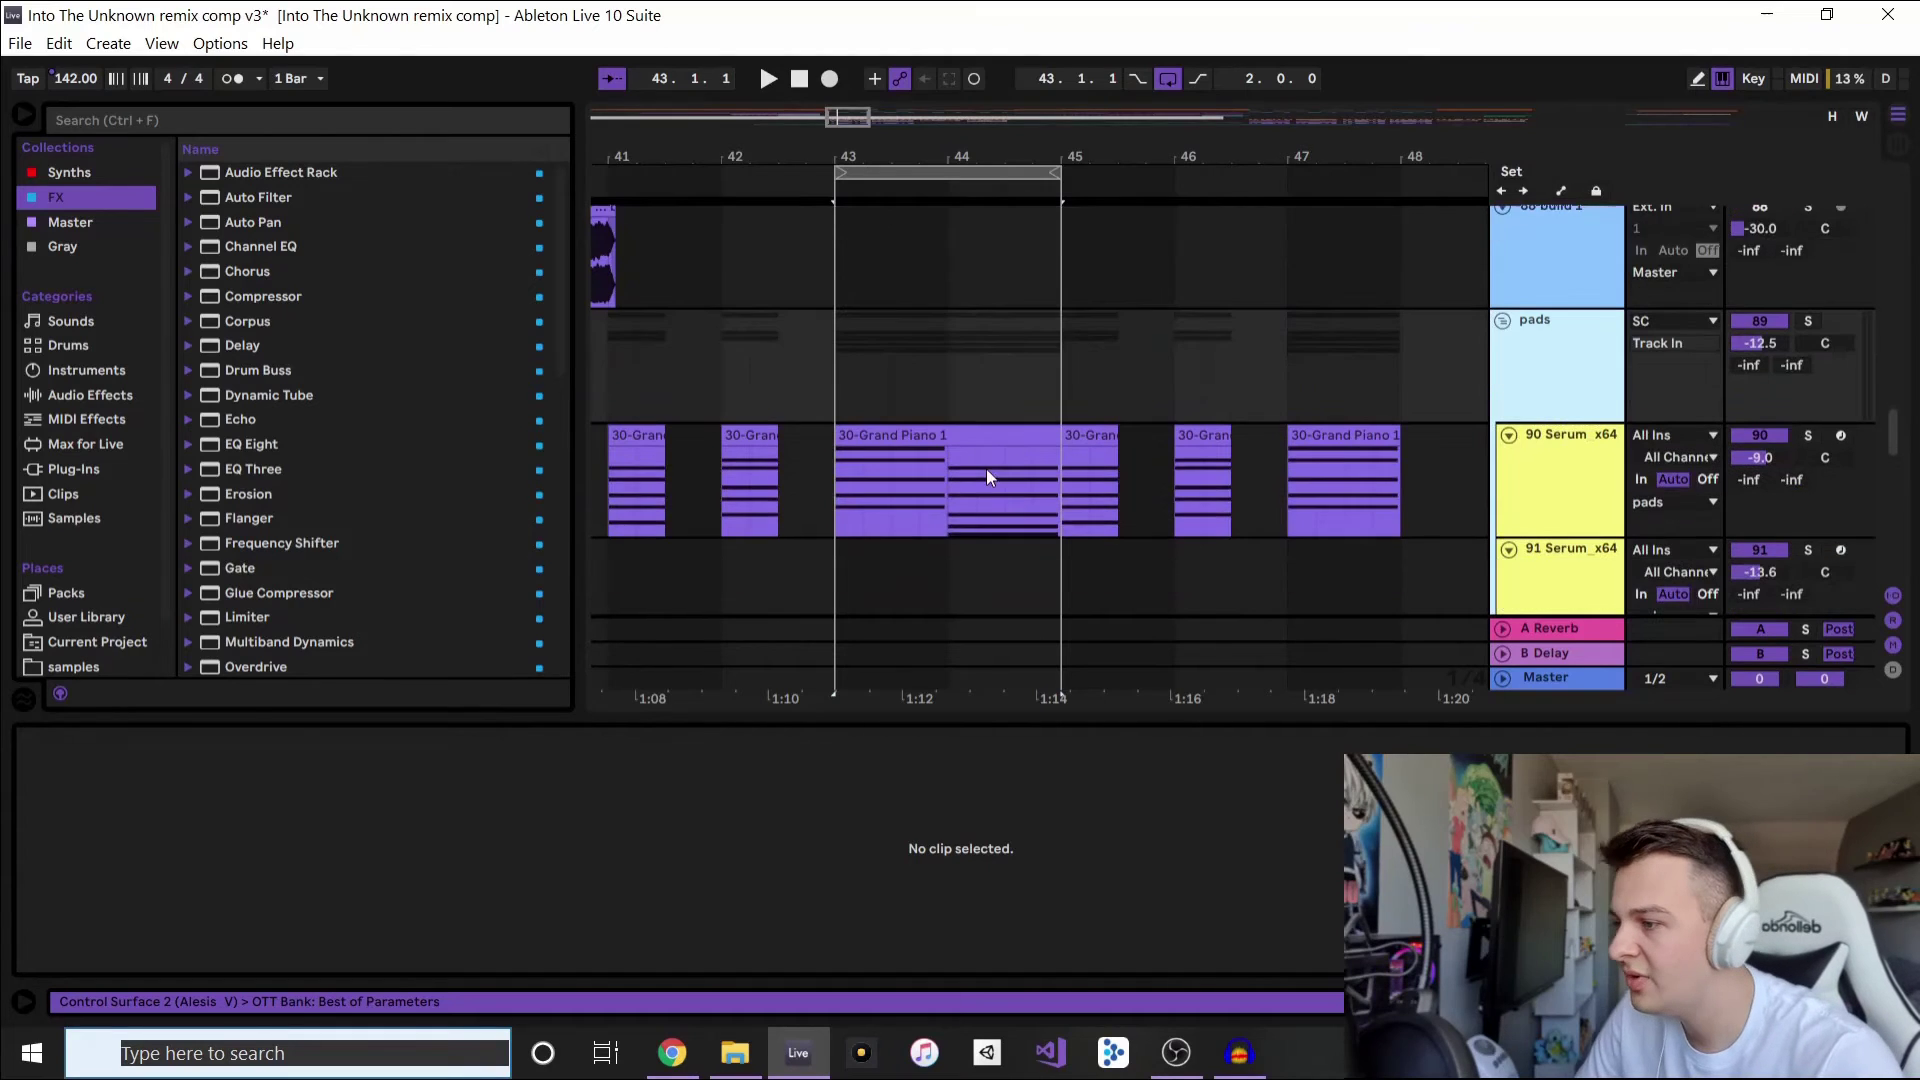
- Solo the pads group and audition the loop with its 90 Serum_x64 clips, ending with the group unsoloed and folded
left_click(956, 373)
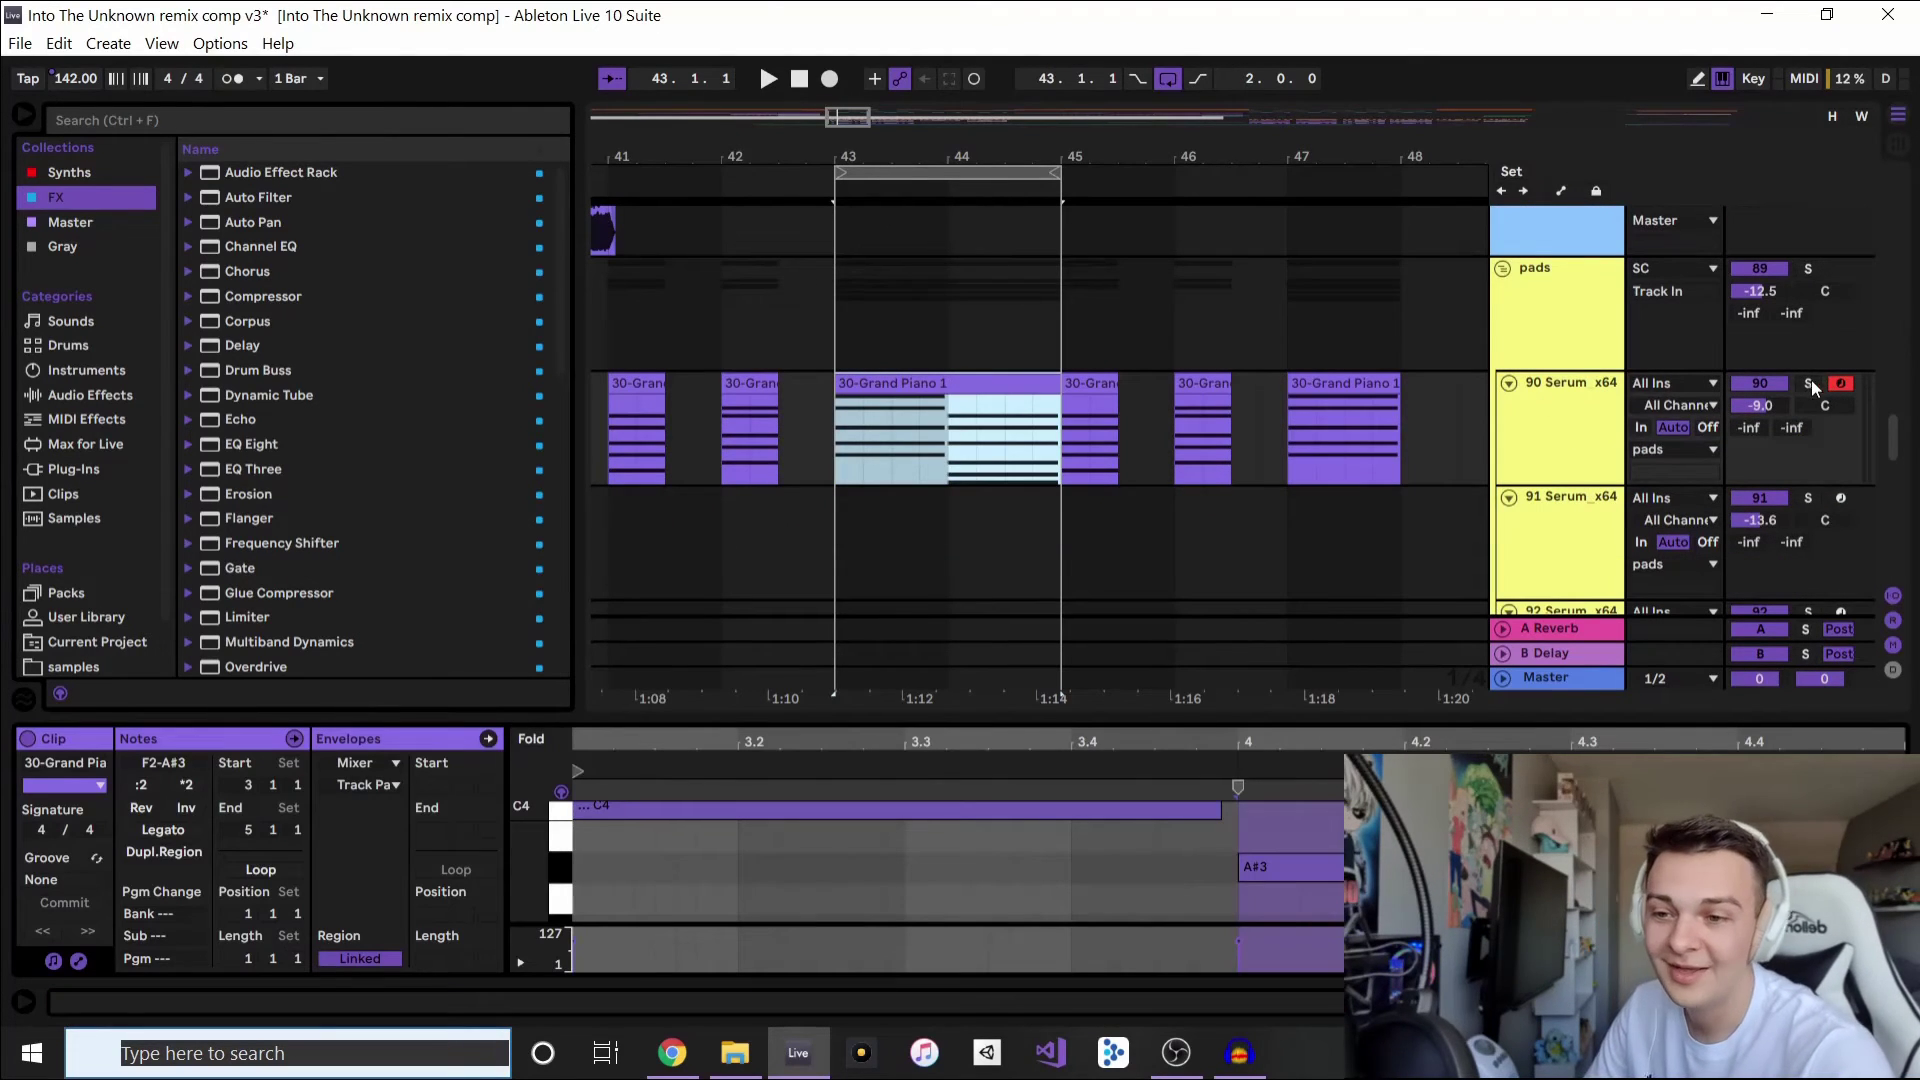
key("space")
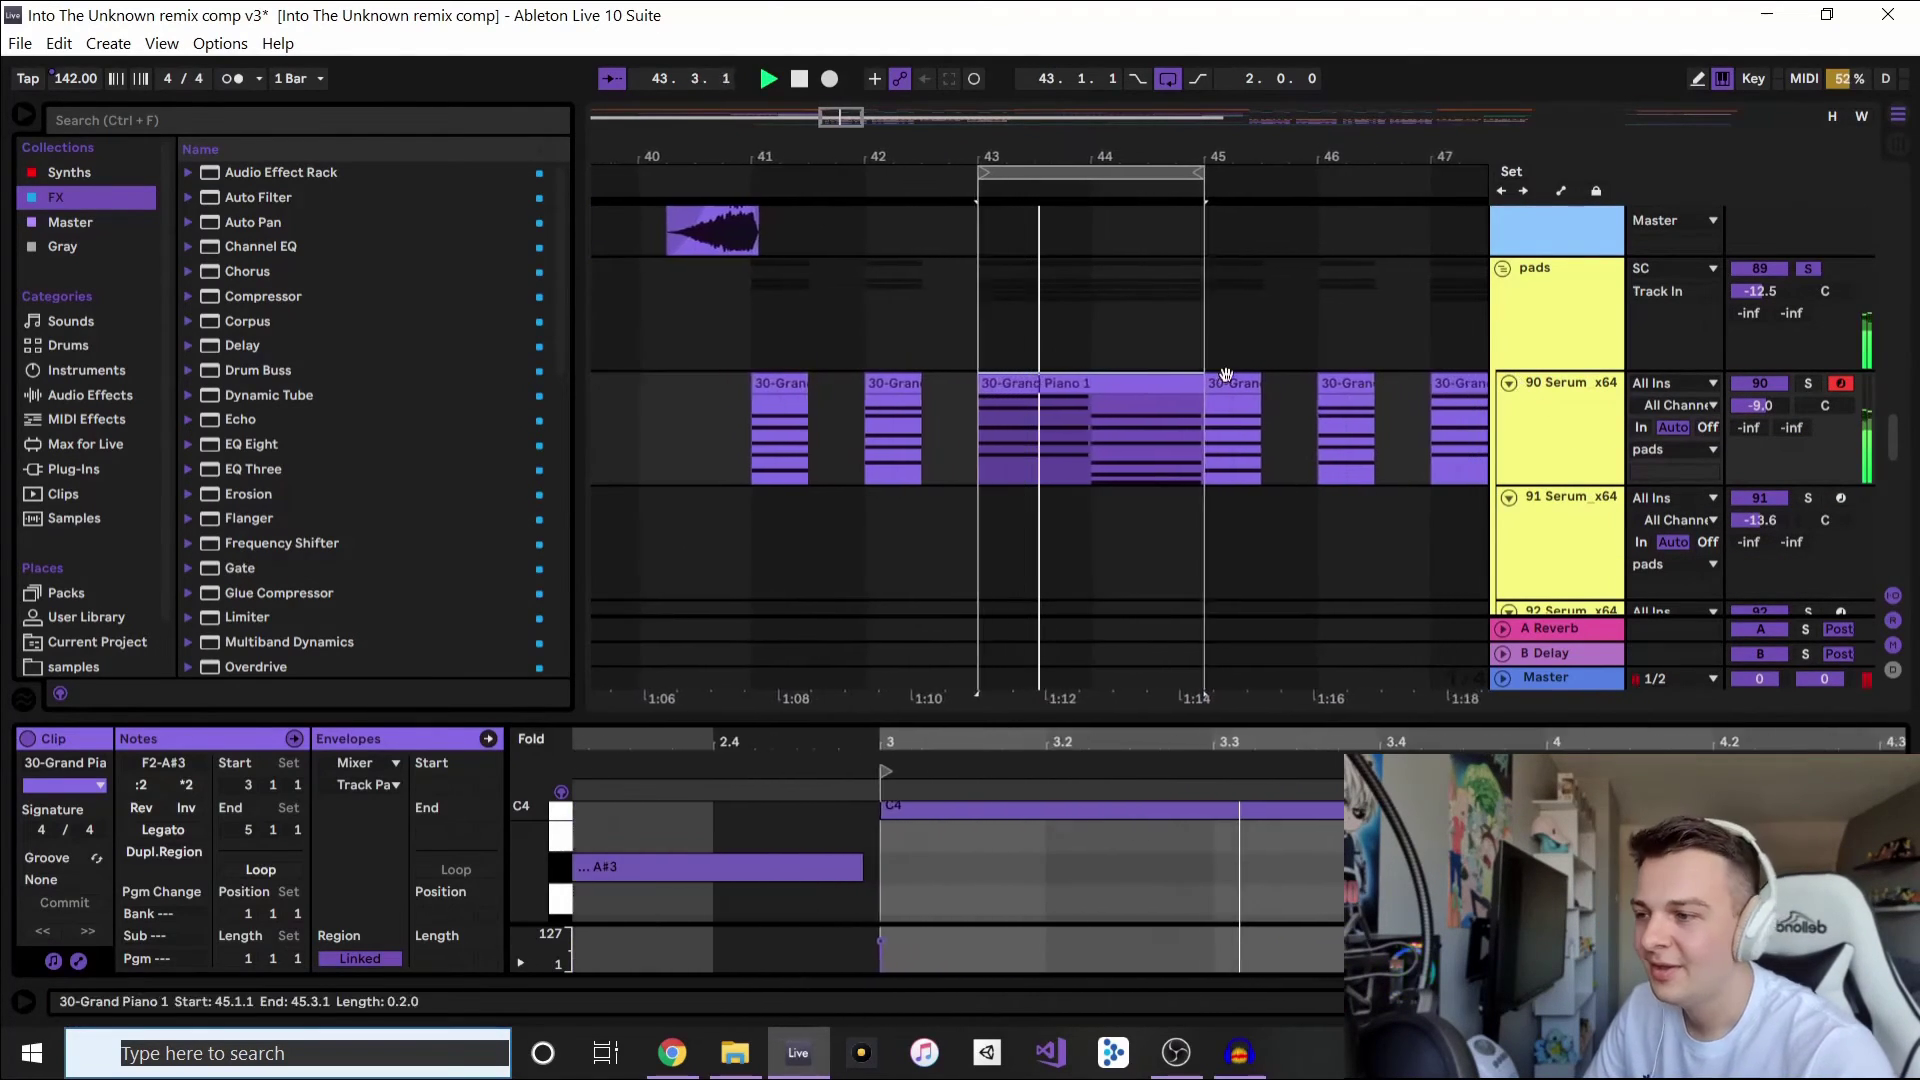
scroll(1160, 385, "down", 2)
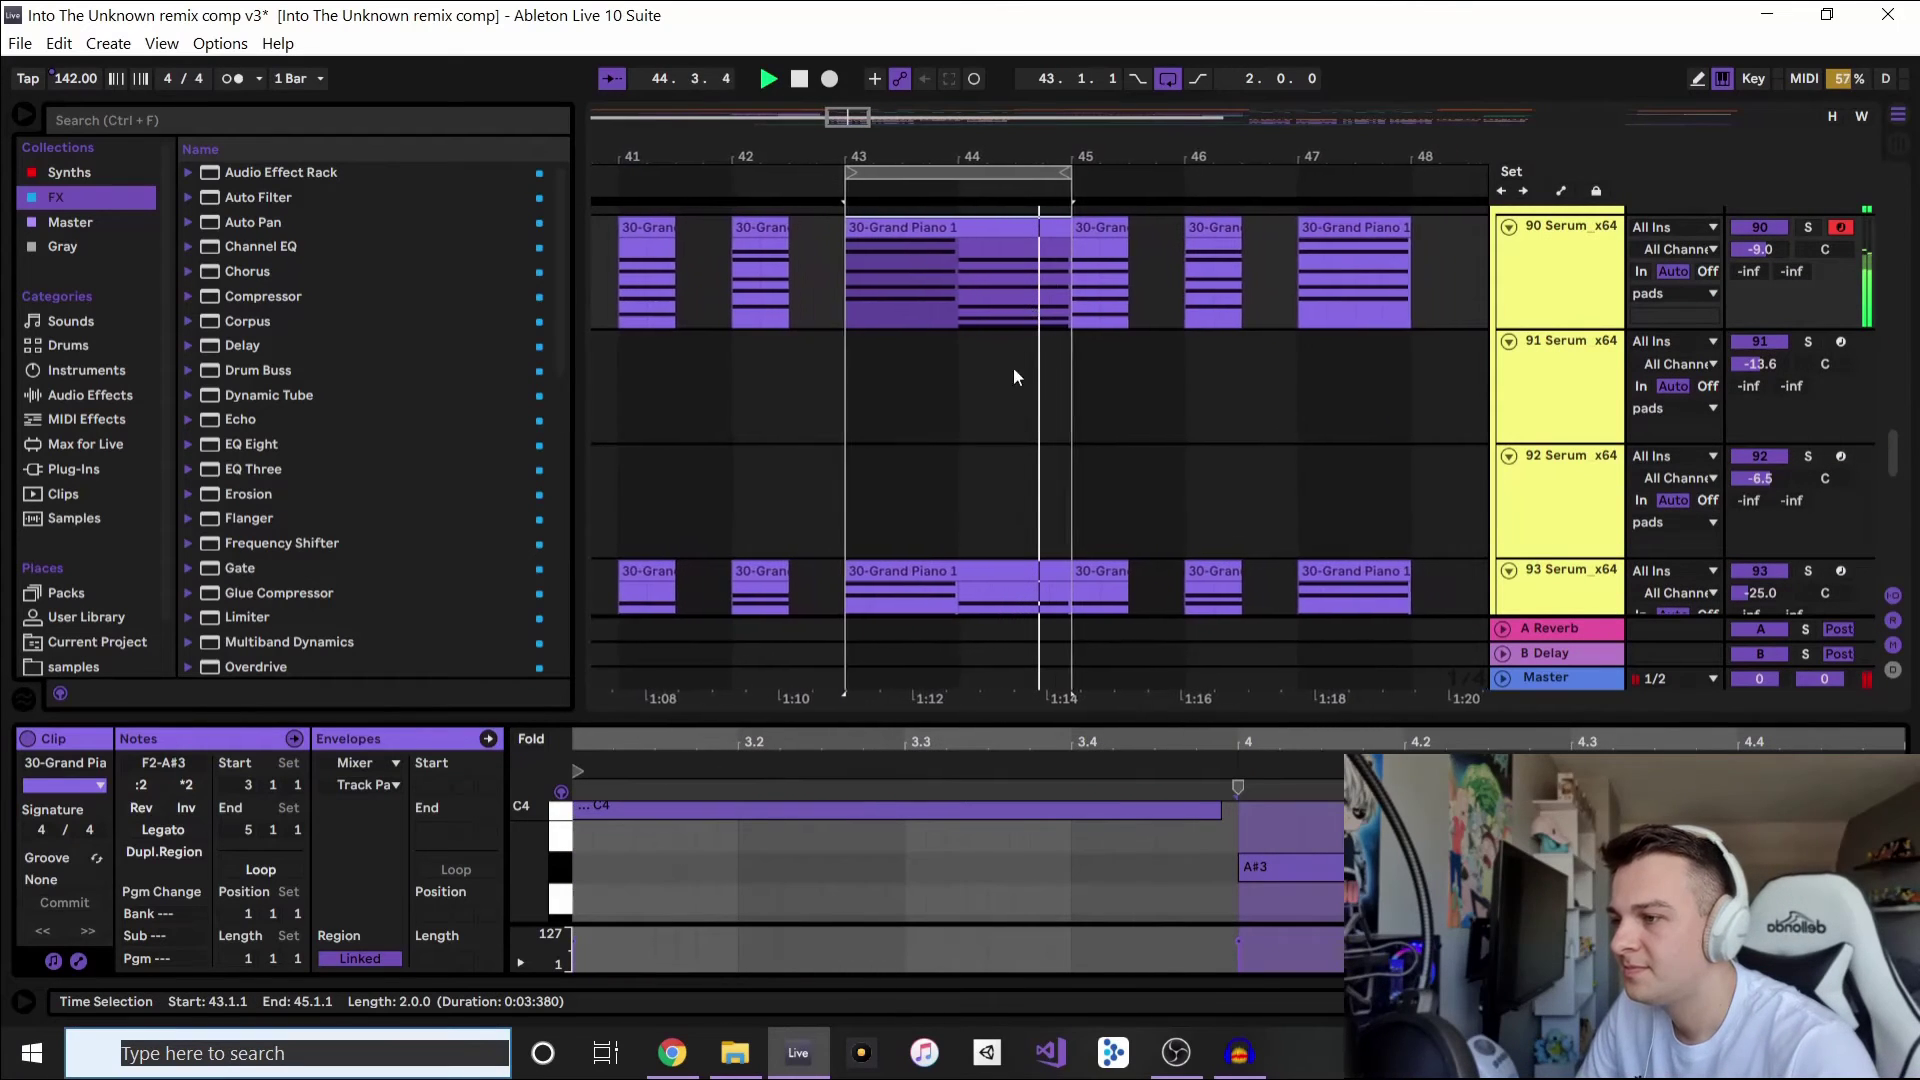
left_click(772, 226)
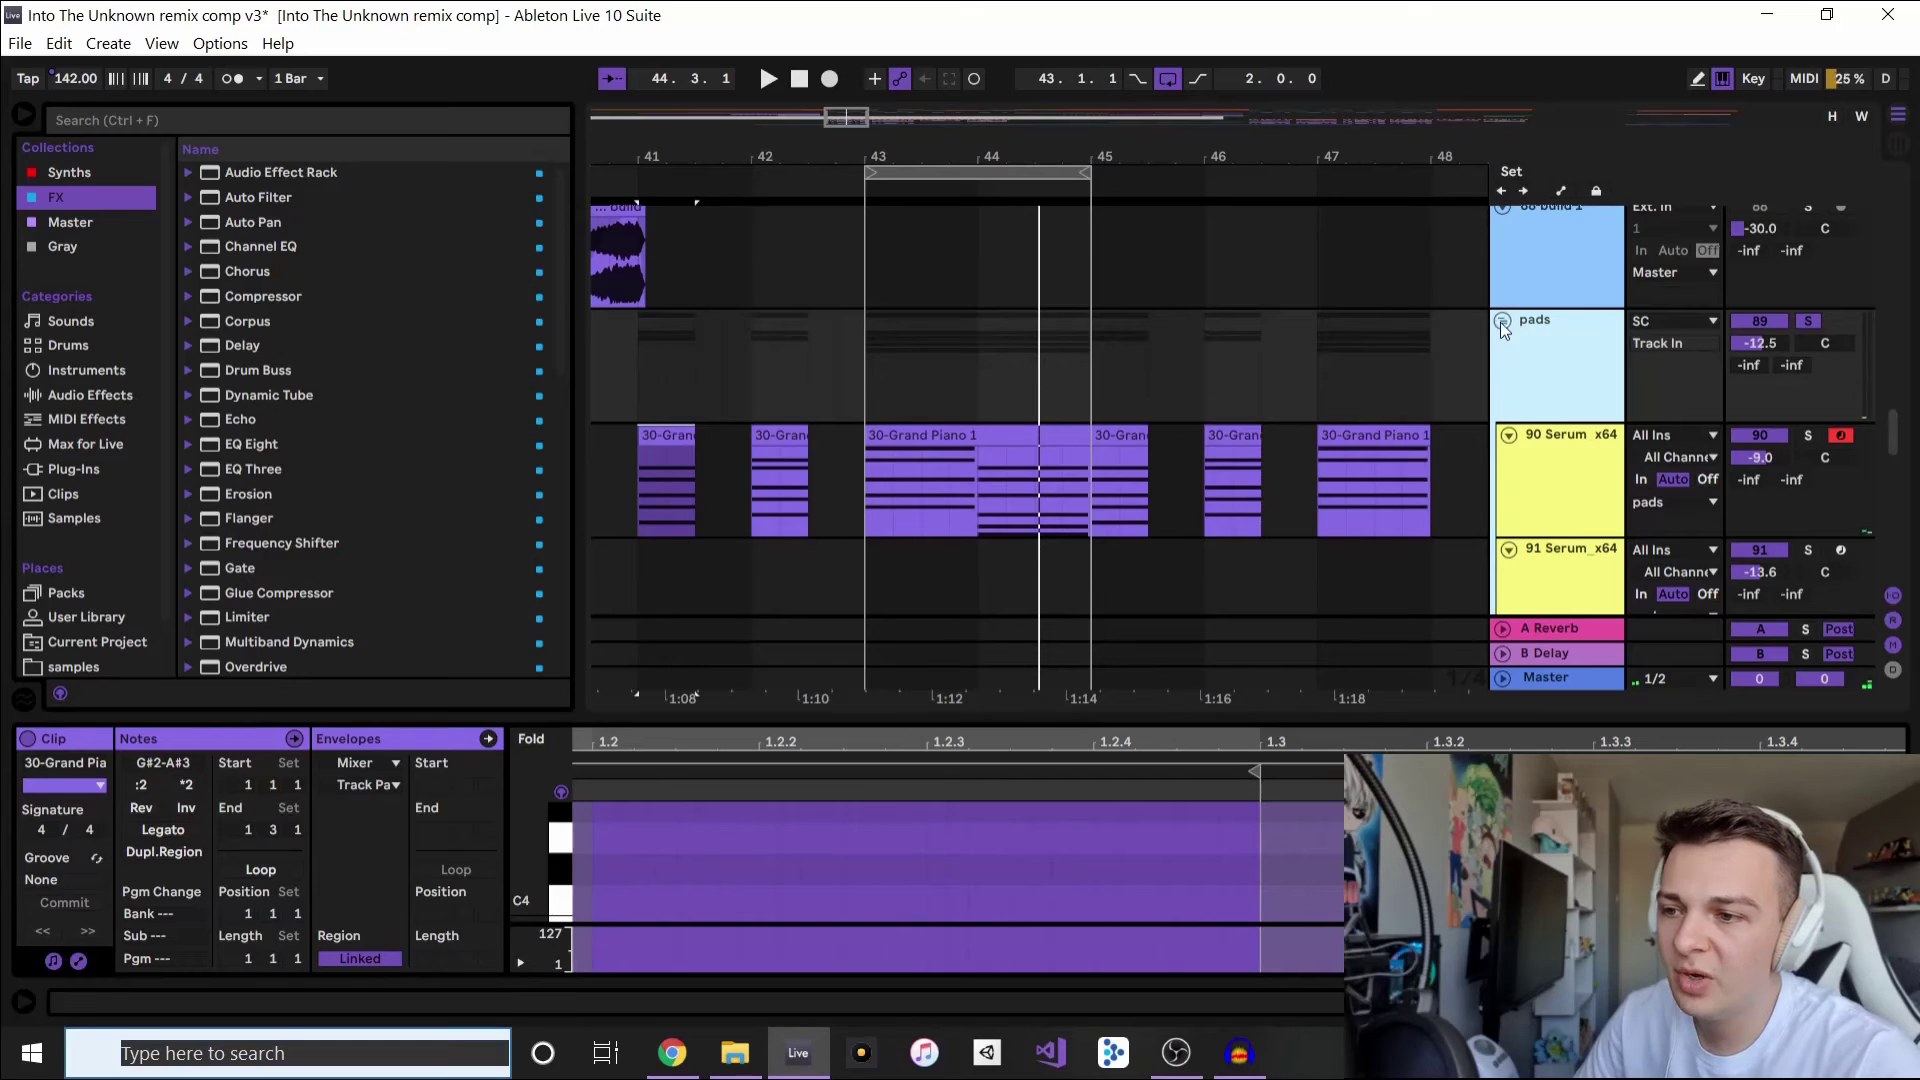
left_click(1500, 322)
left_click(1805, 321)
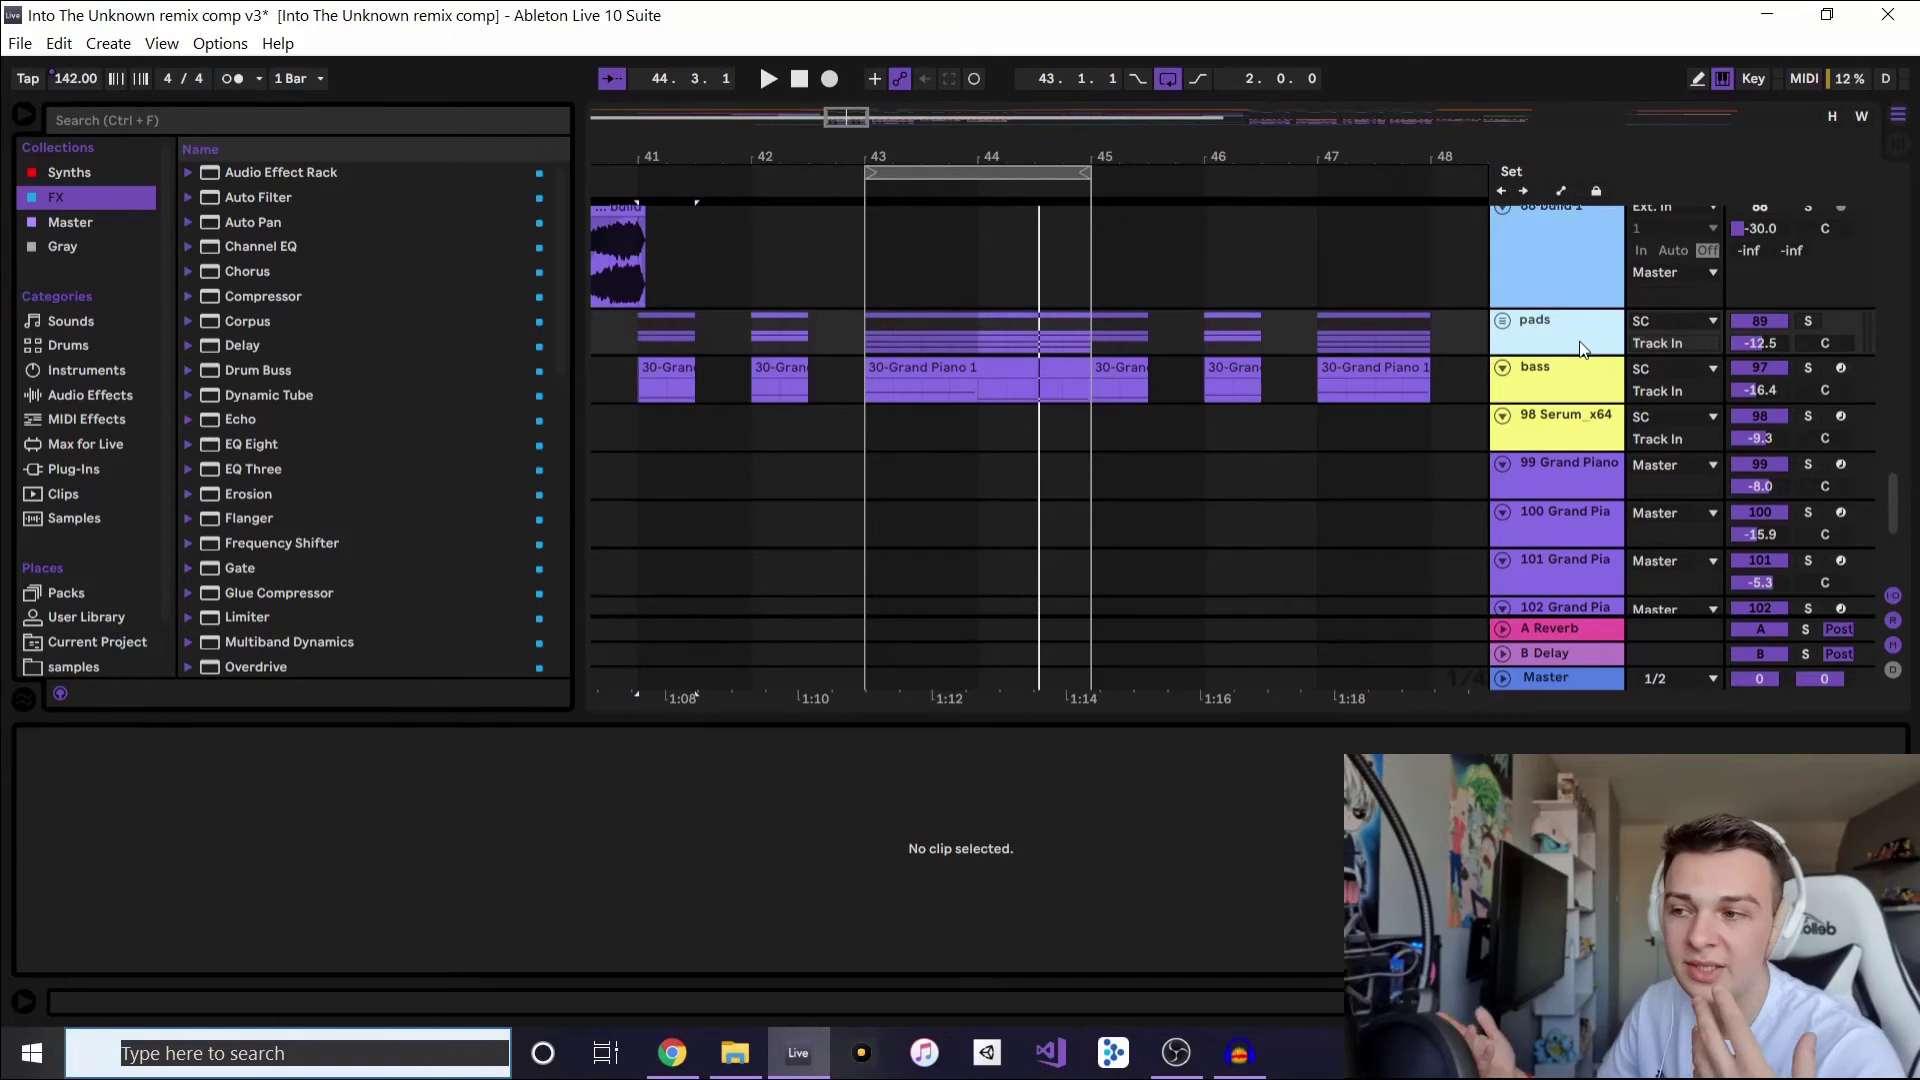
- Play the loop with the pads group muted and again with it active, and stop playback
left_click(1750, 320)
key("space")
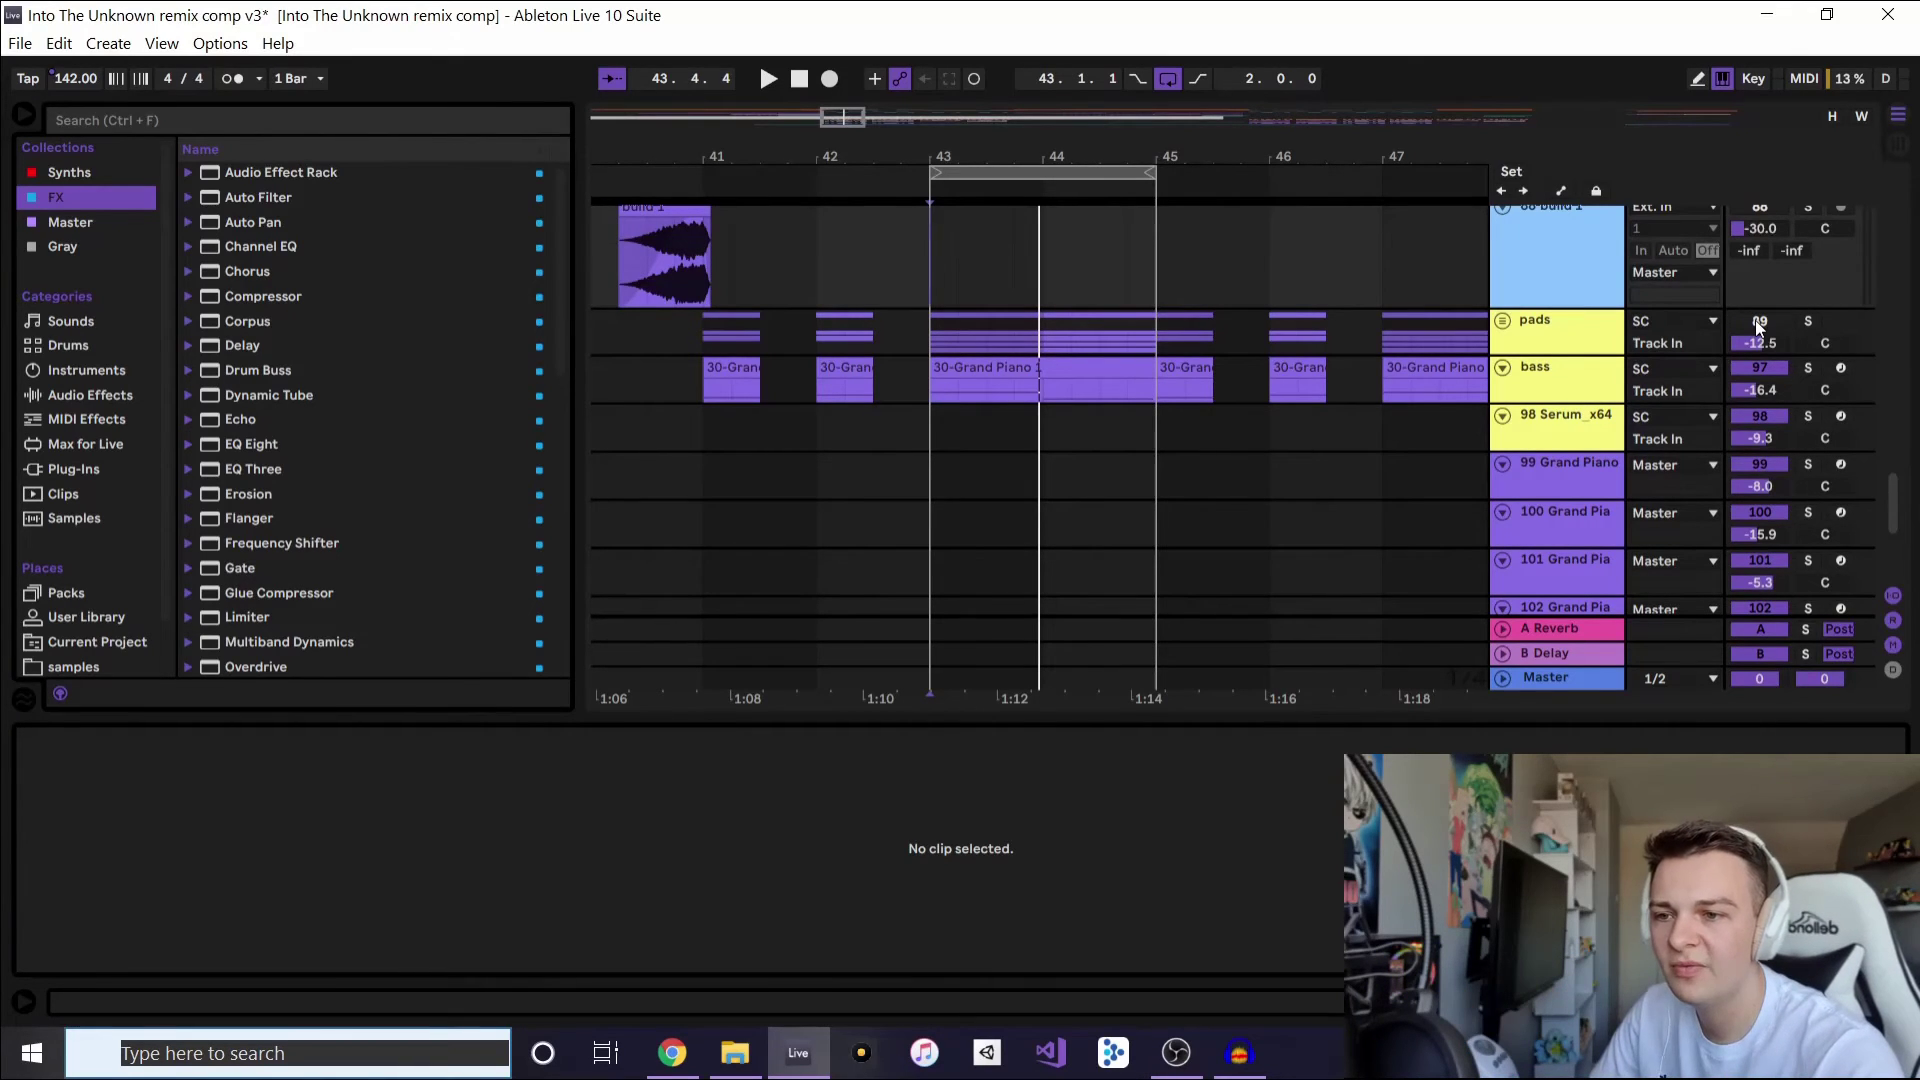
key("space")
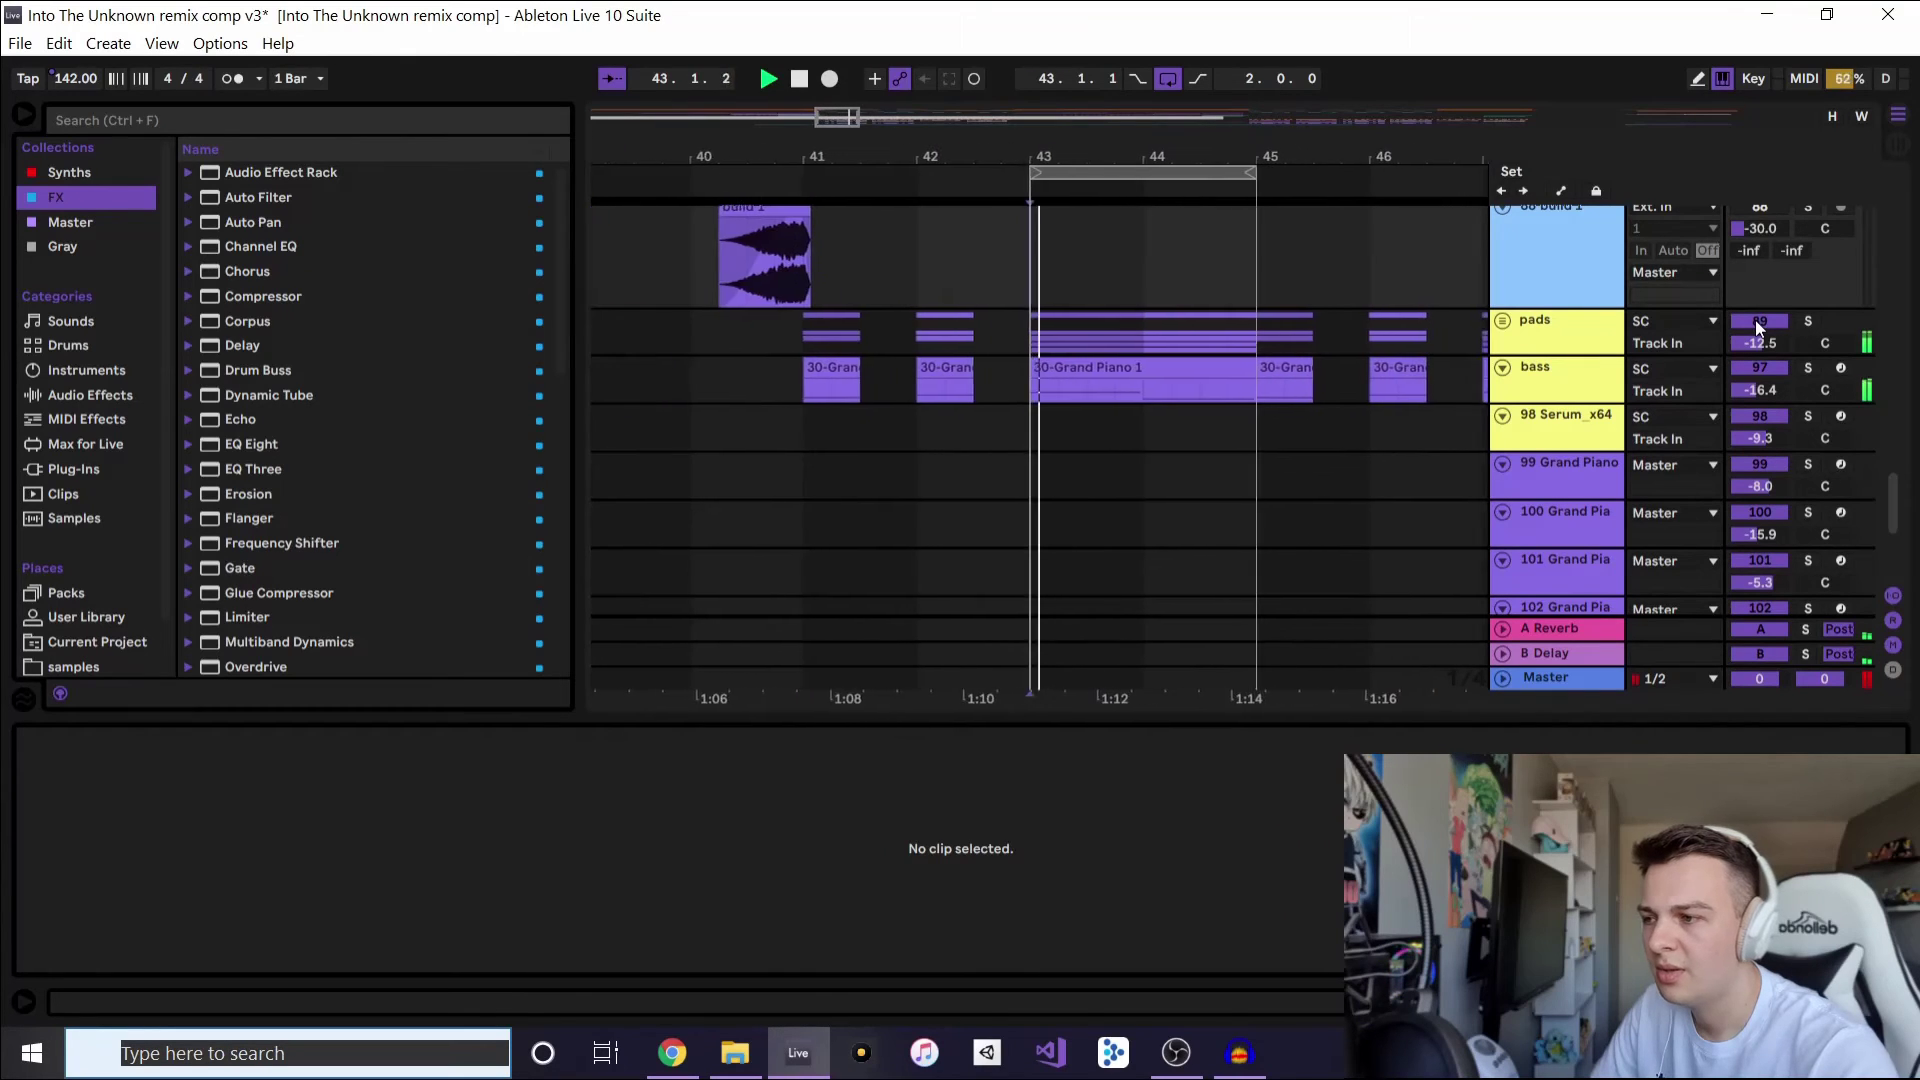
key("space")
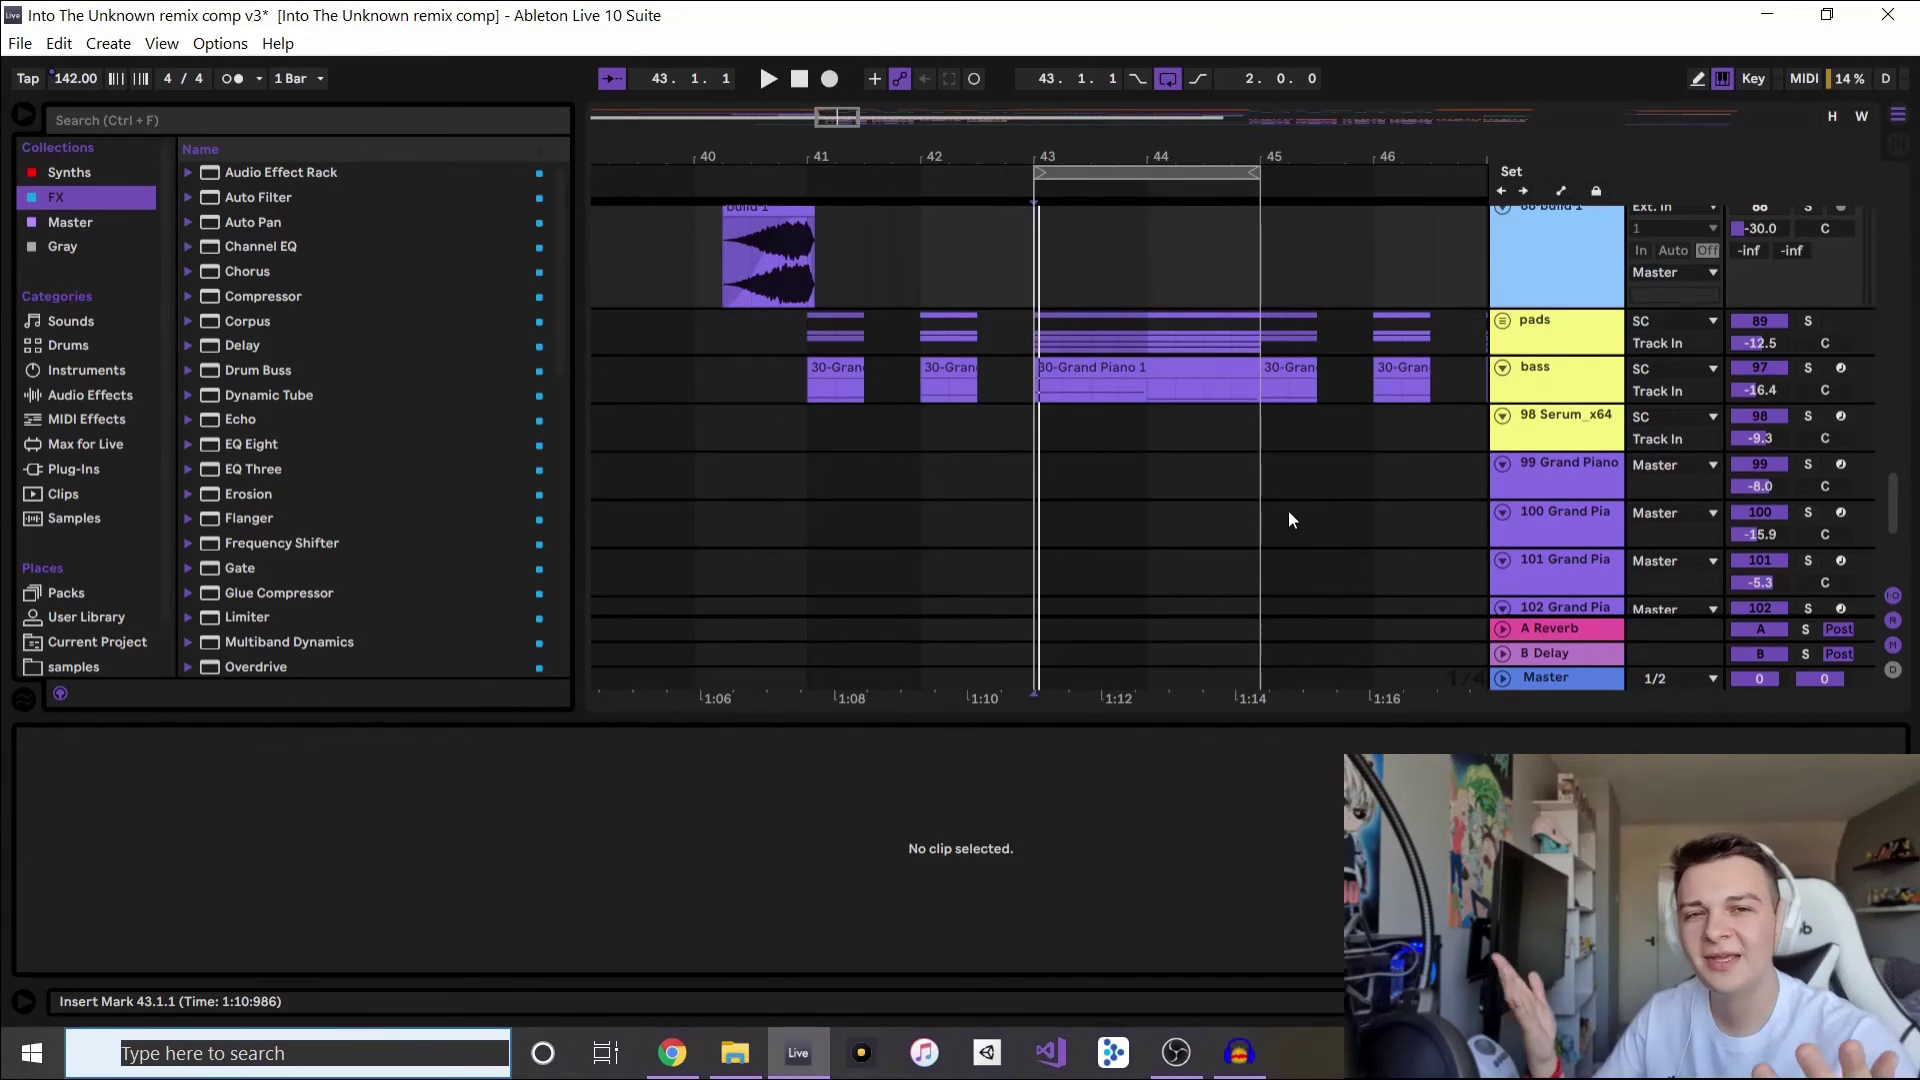
- Select the bass clip at bar 44 and play the loop with the bass track soloed
scroll(1288, 519, "down", 1)
left_click(1108, 316)
key("space")
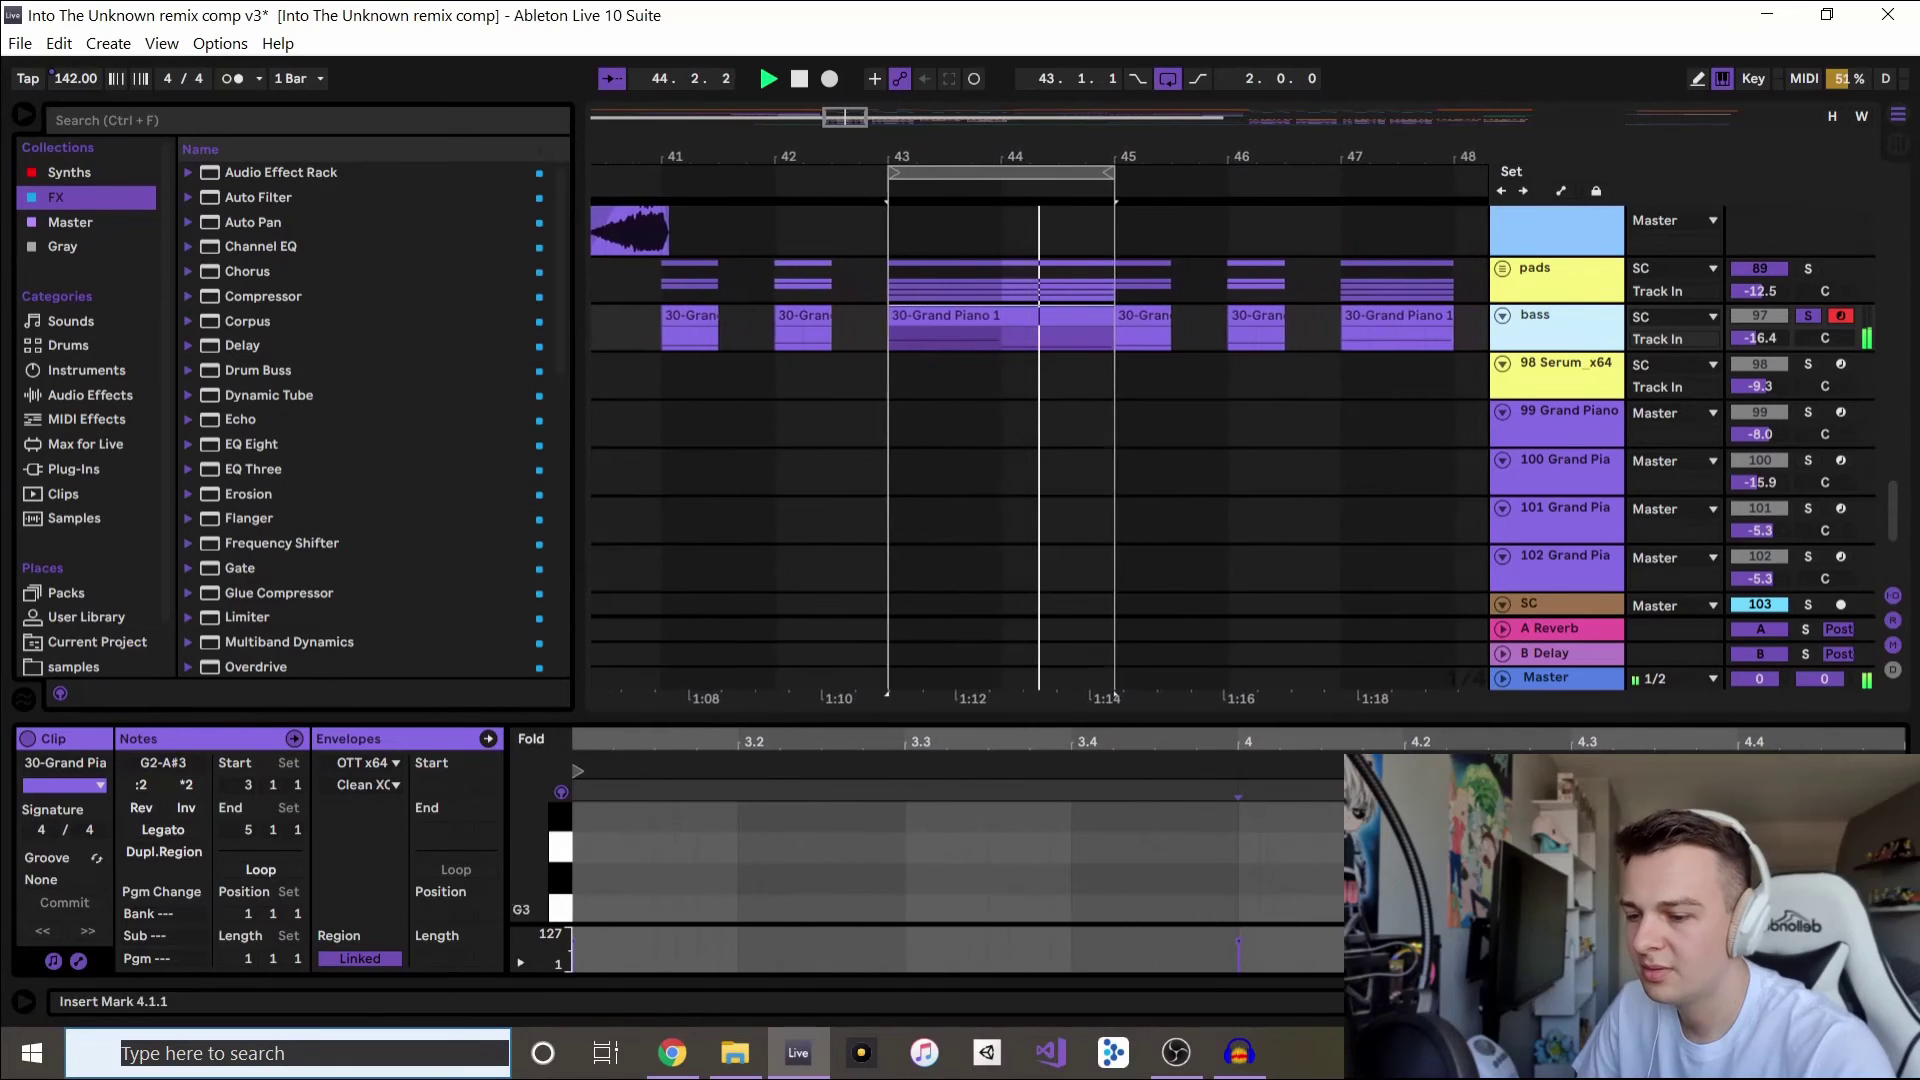
- Show the bass track's device chain and examine its Serum plug-in window, stopping playback and closing the window
left_click(1790, 1002)
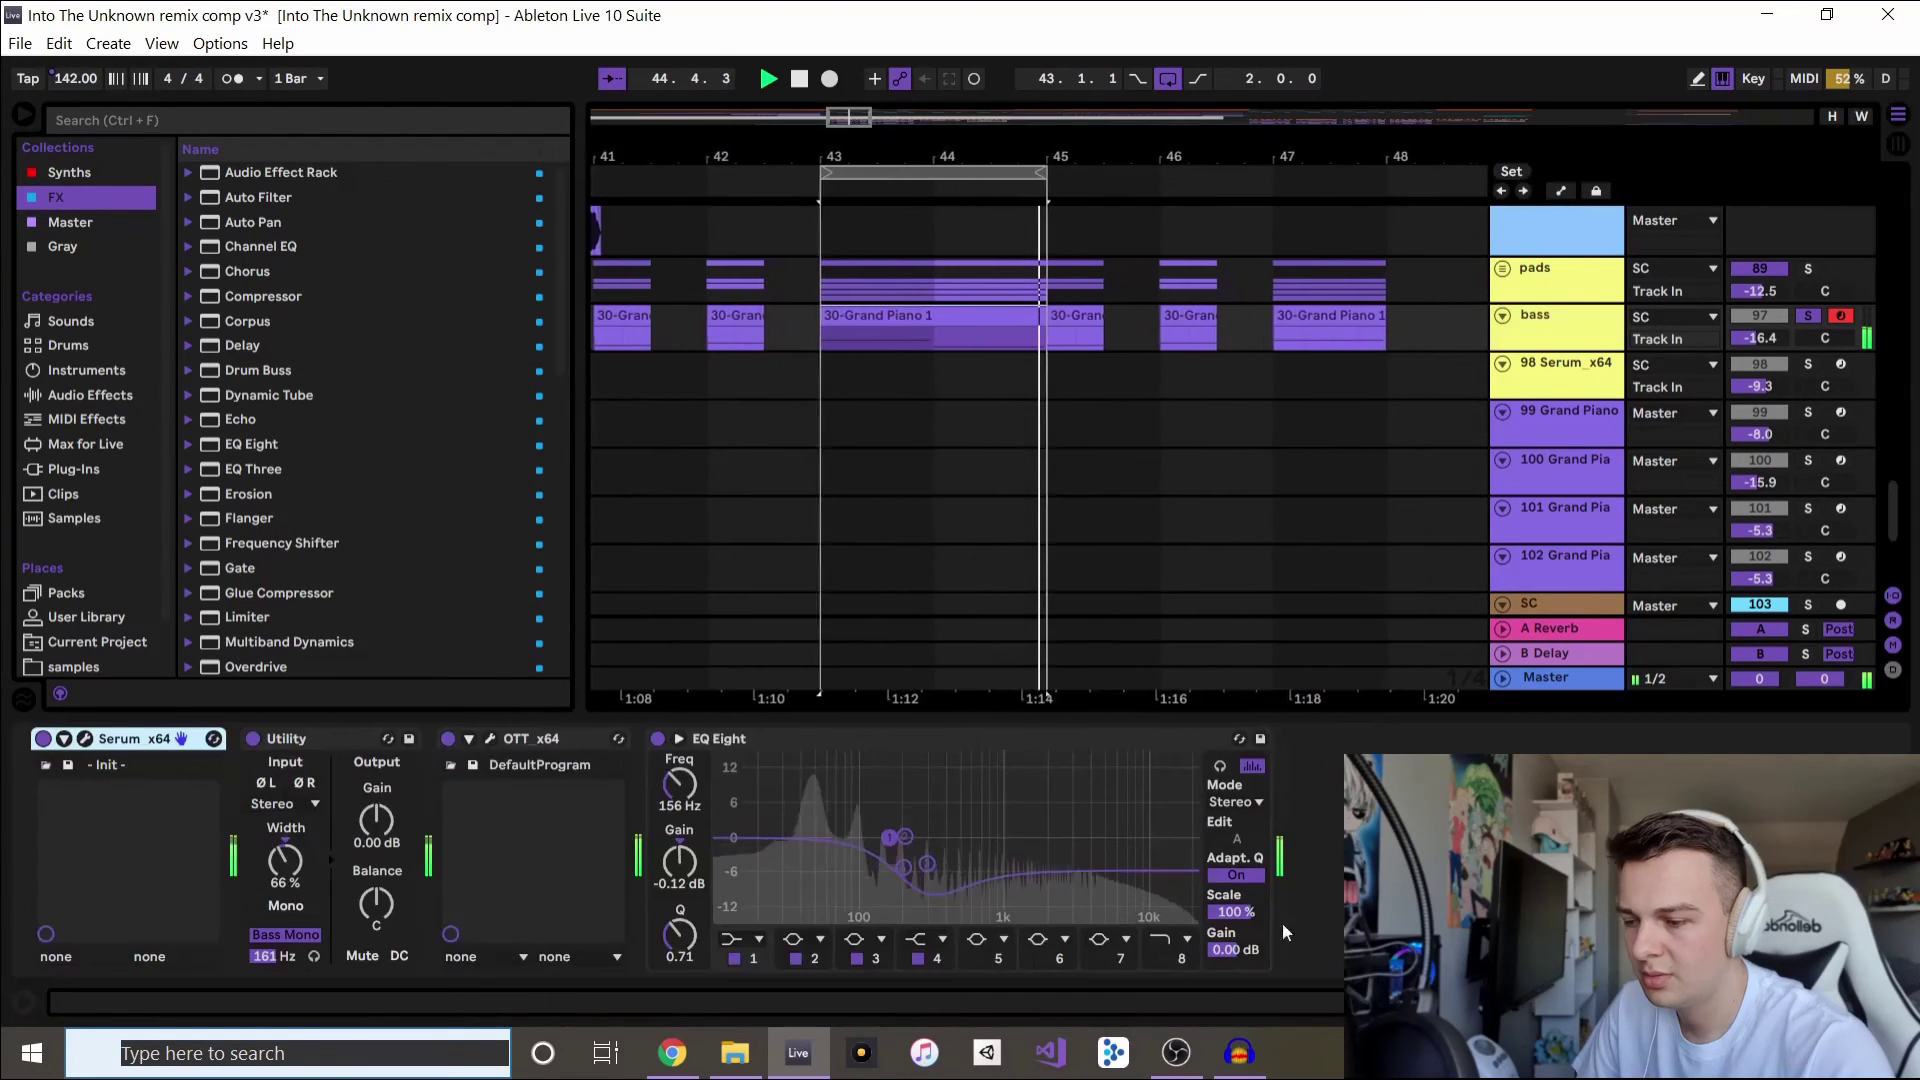
left_click(85, 738)
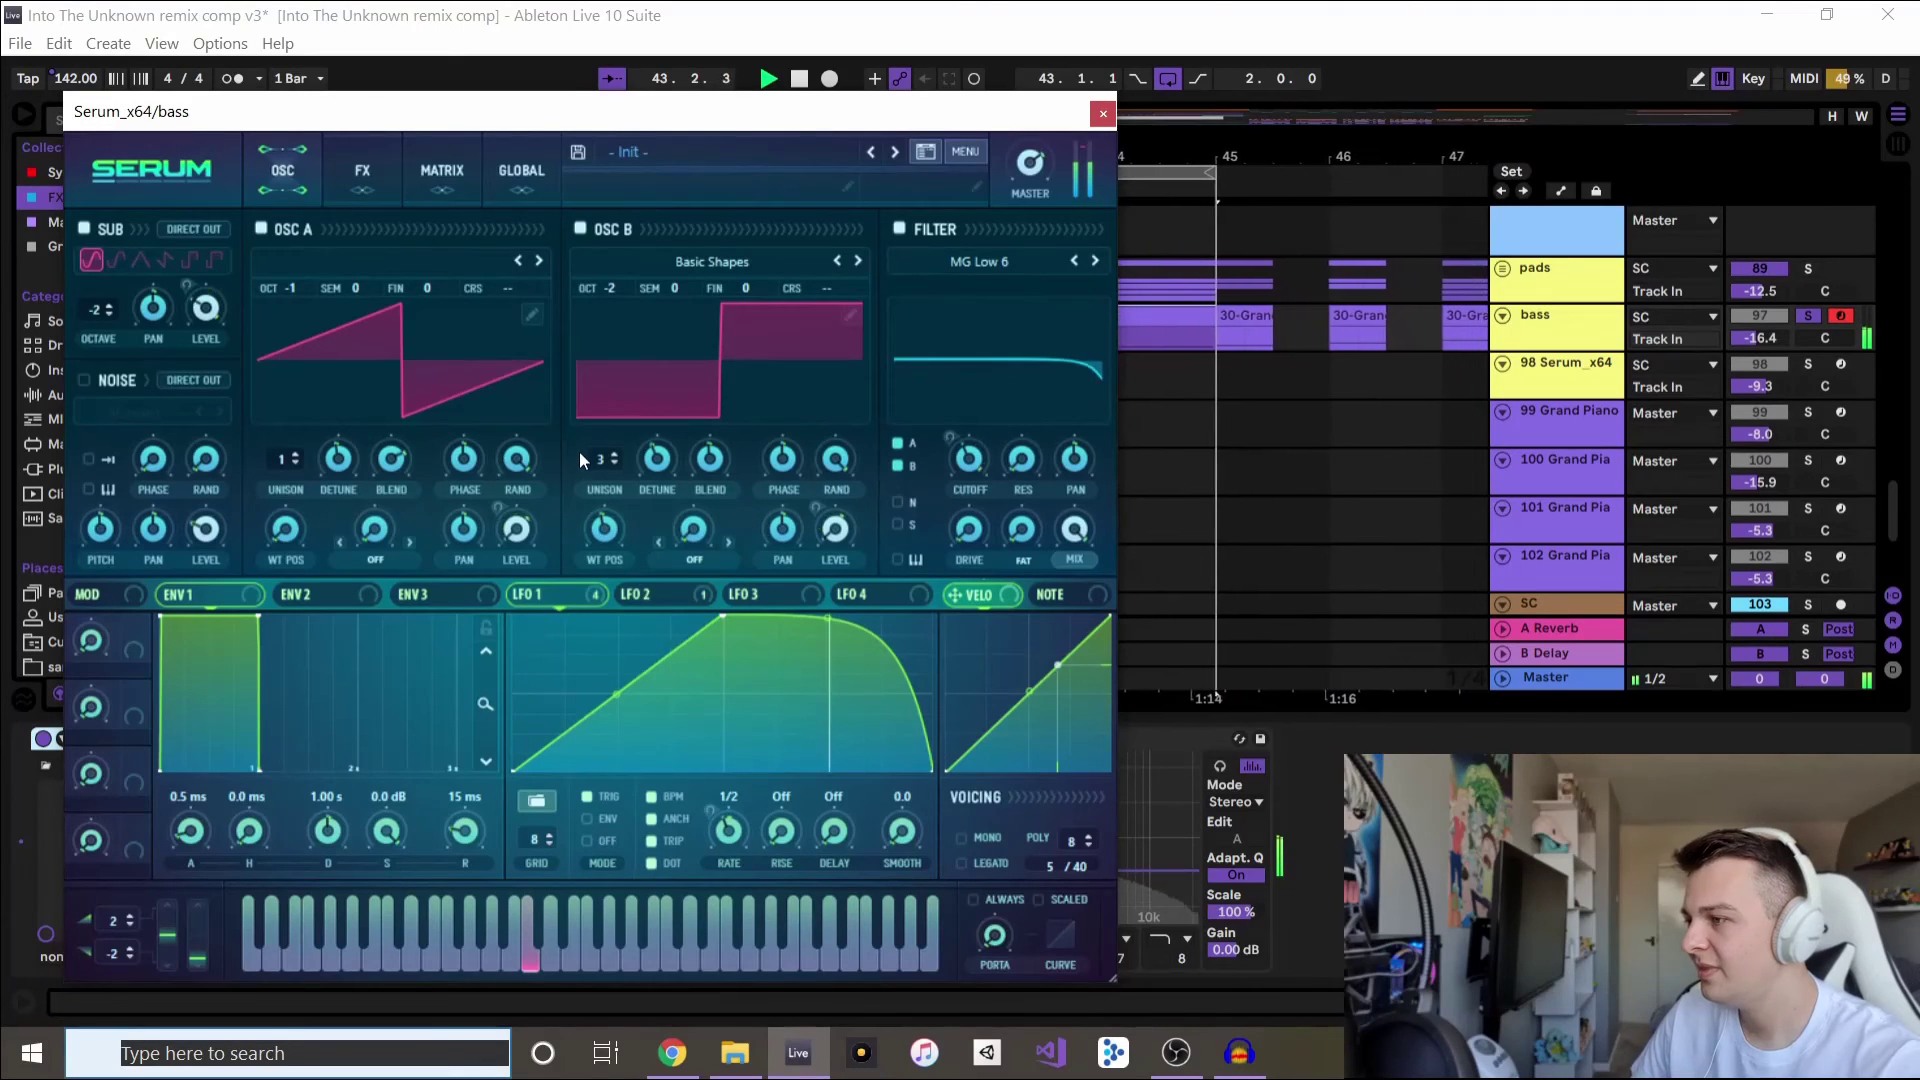
key("space")
left_click(1103, 112)
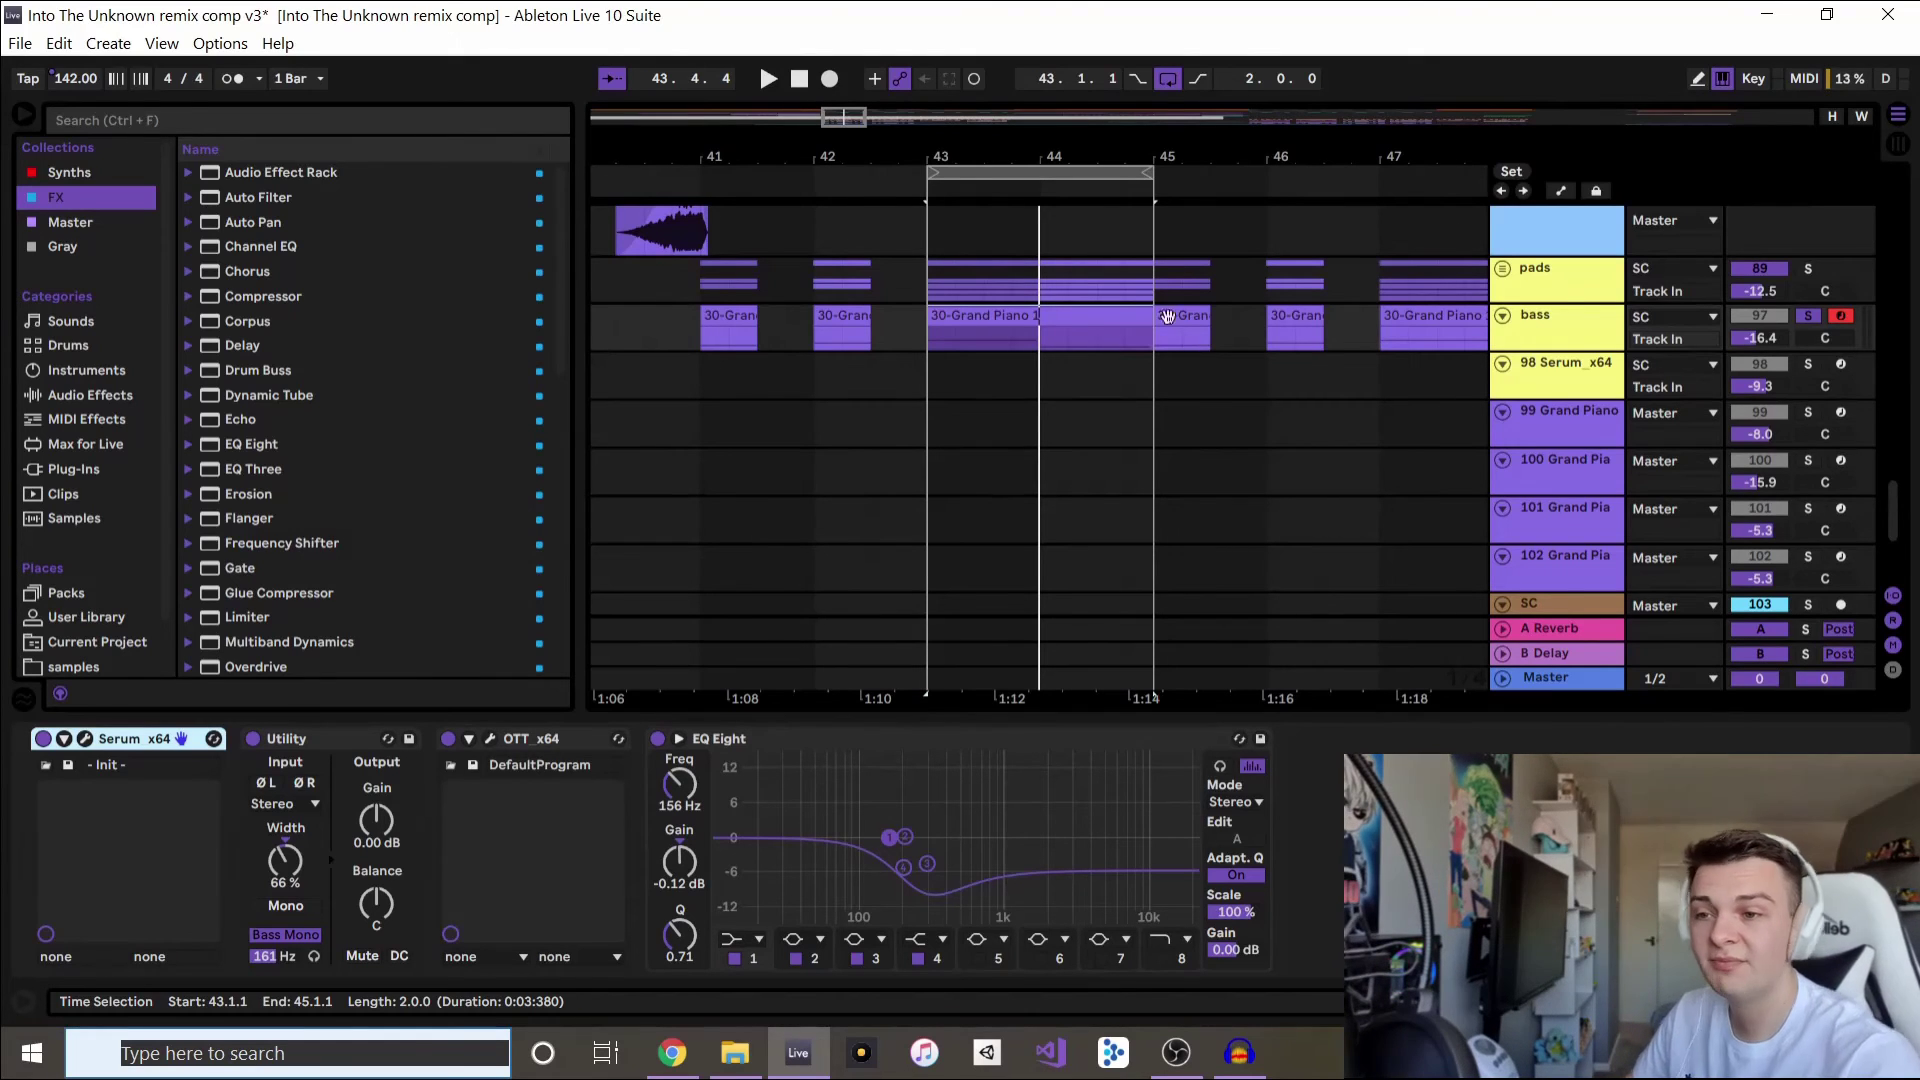
- Show the pads group's device chain and look over the tracks below the bass
left_click(1556, 279)
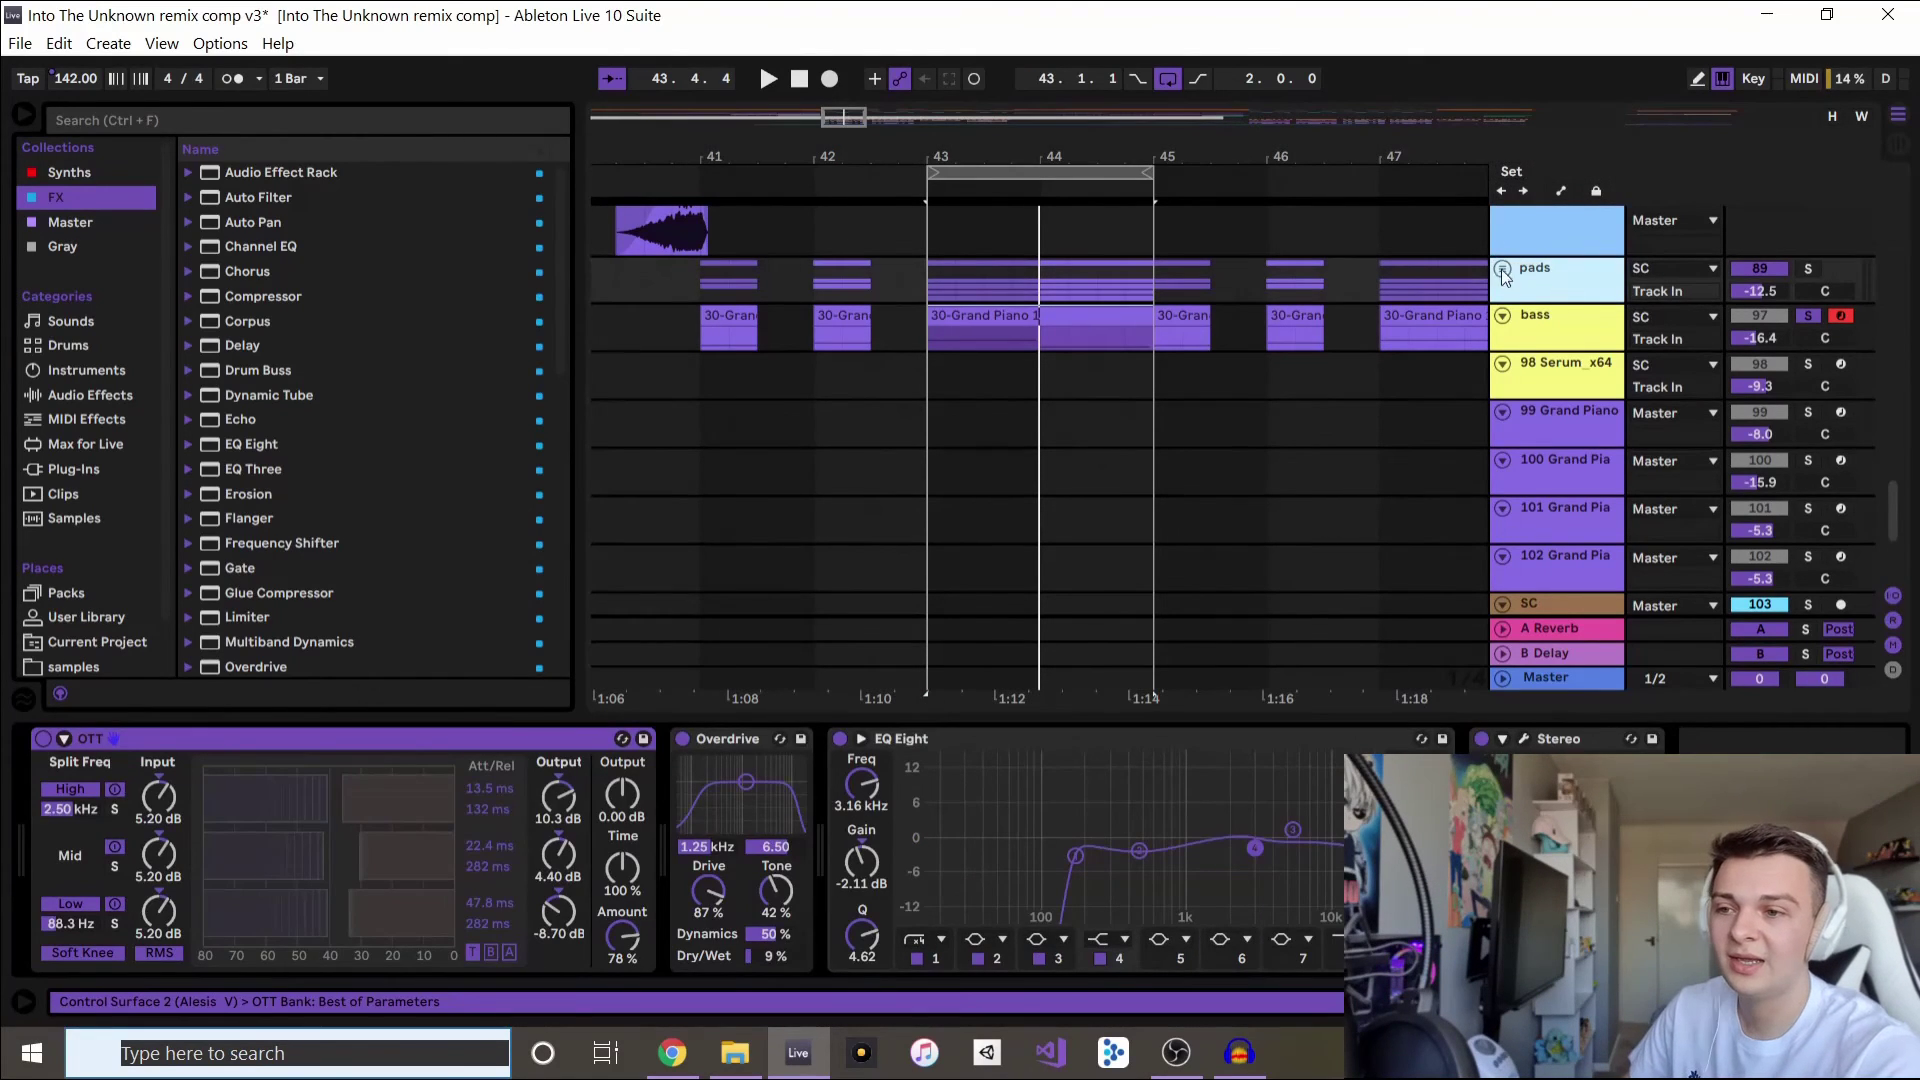
left_click(1038, 468)
left_click(1045, 580)
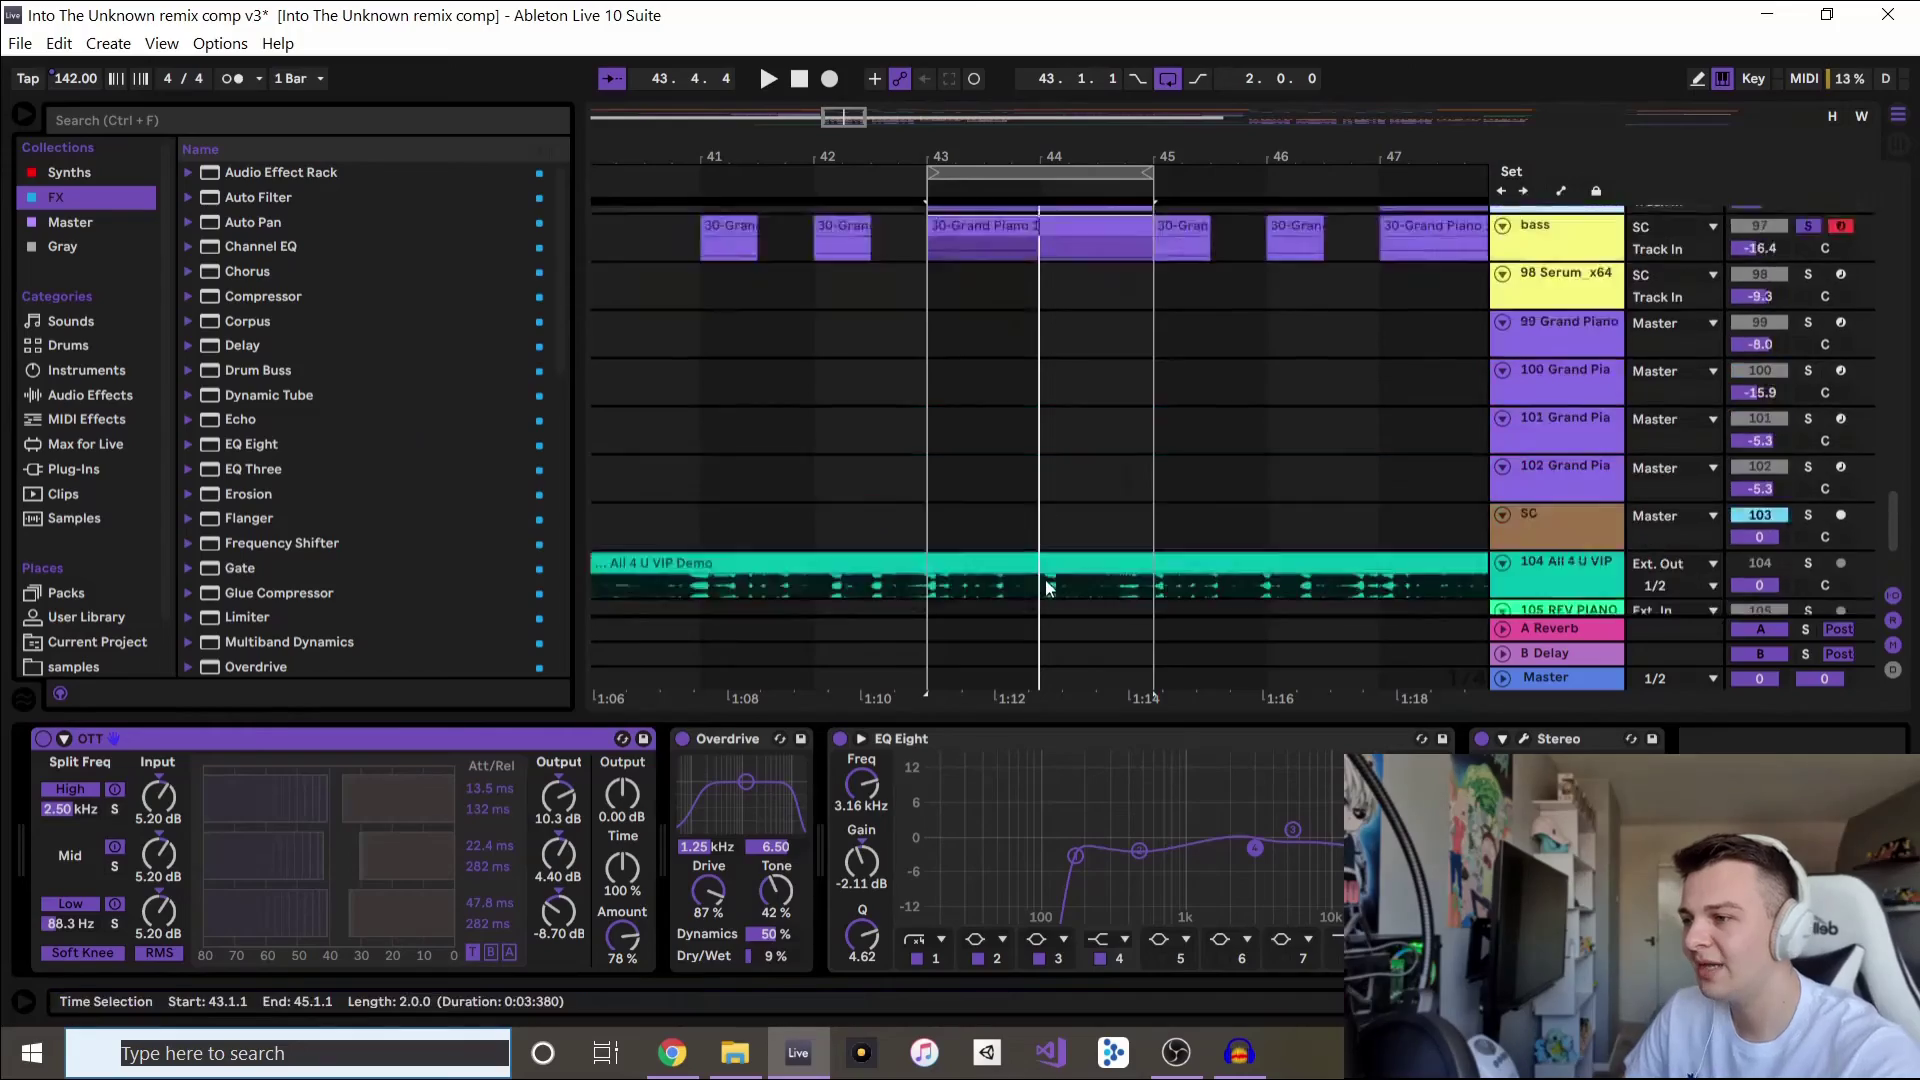